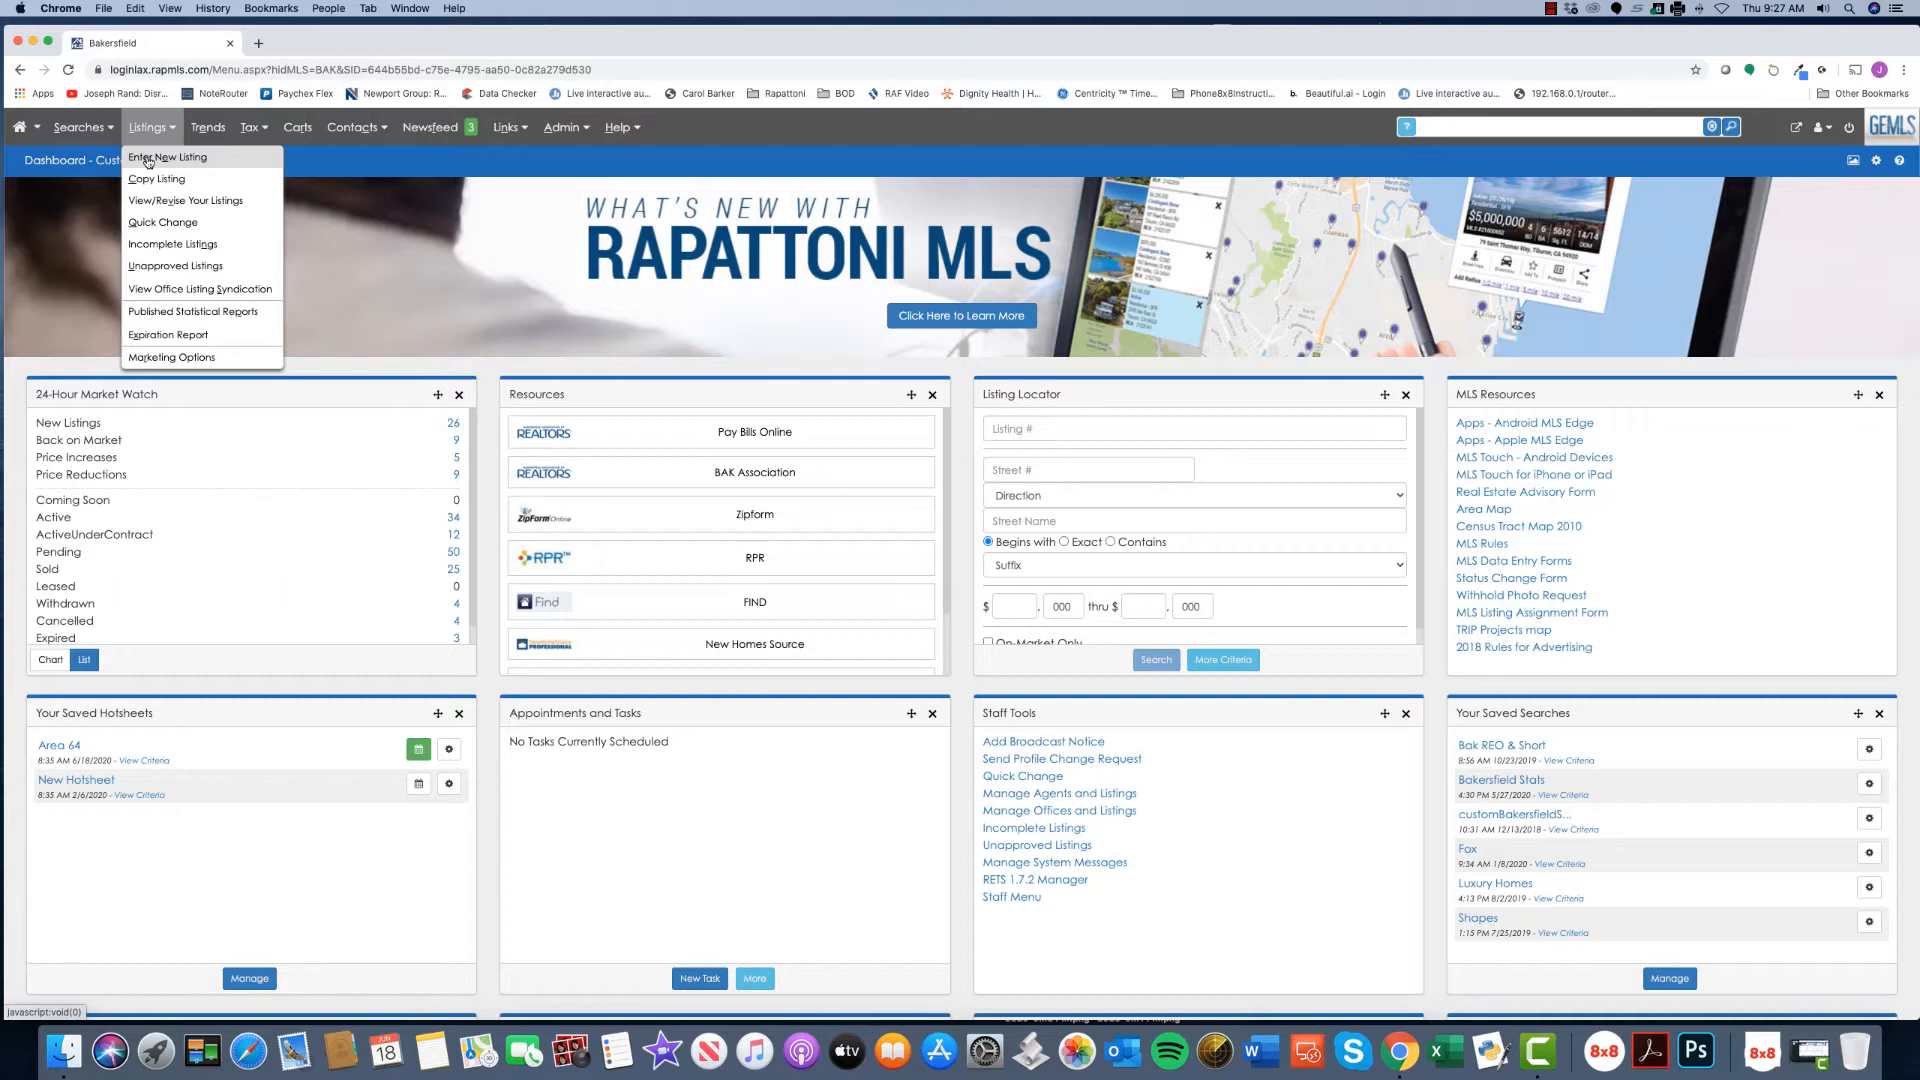
# - Choose Enter New Listing to reach the Step 1 APN or address page
pyautogui.click(148, 160)
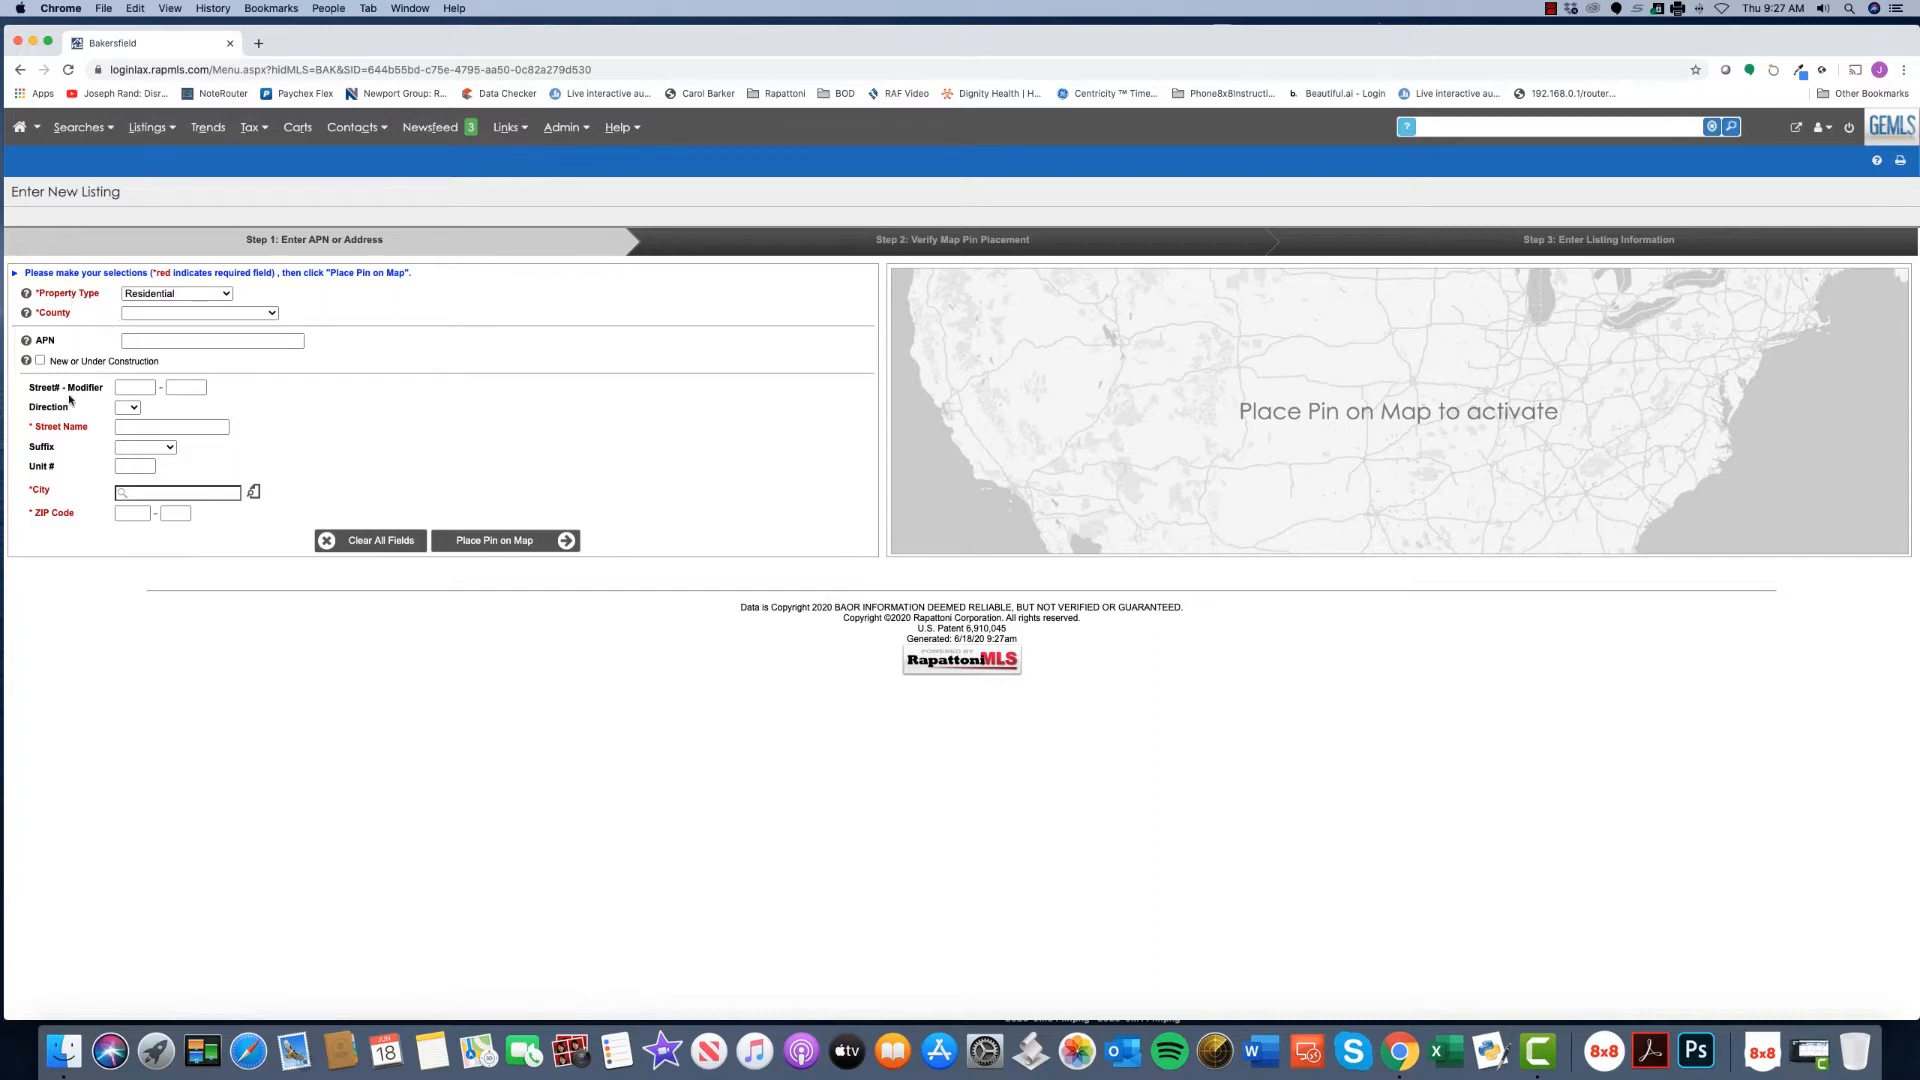
# - Set property type to Residential and county to Kern, then go to the tax record search
pyautogui.click(200, 294)
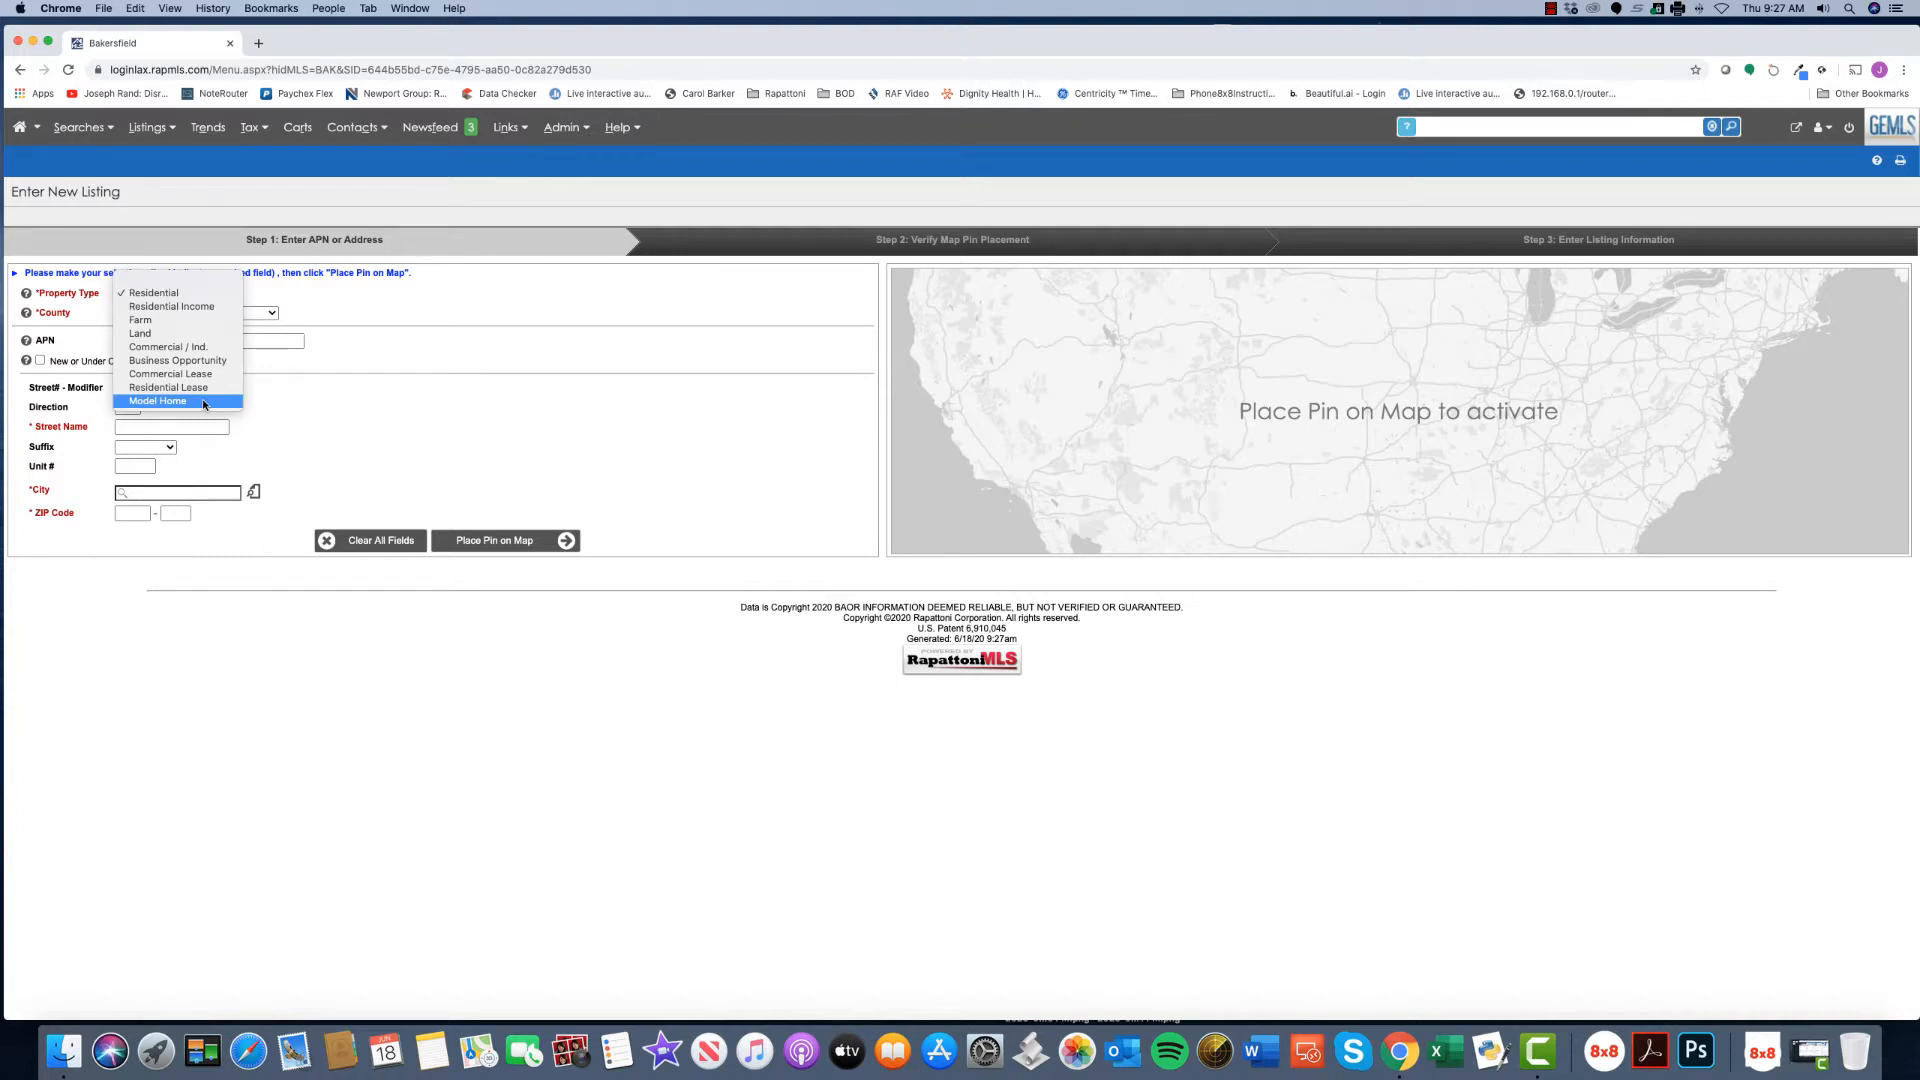
pyautogui.click(170, 297)
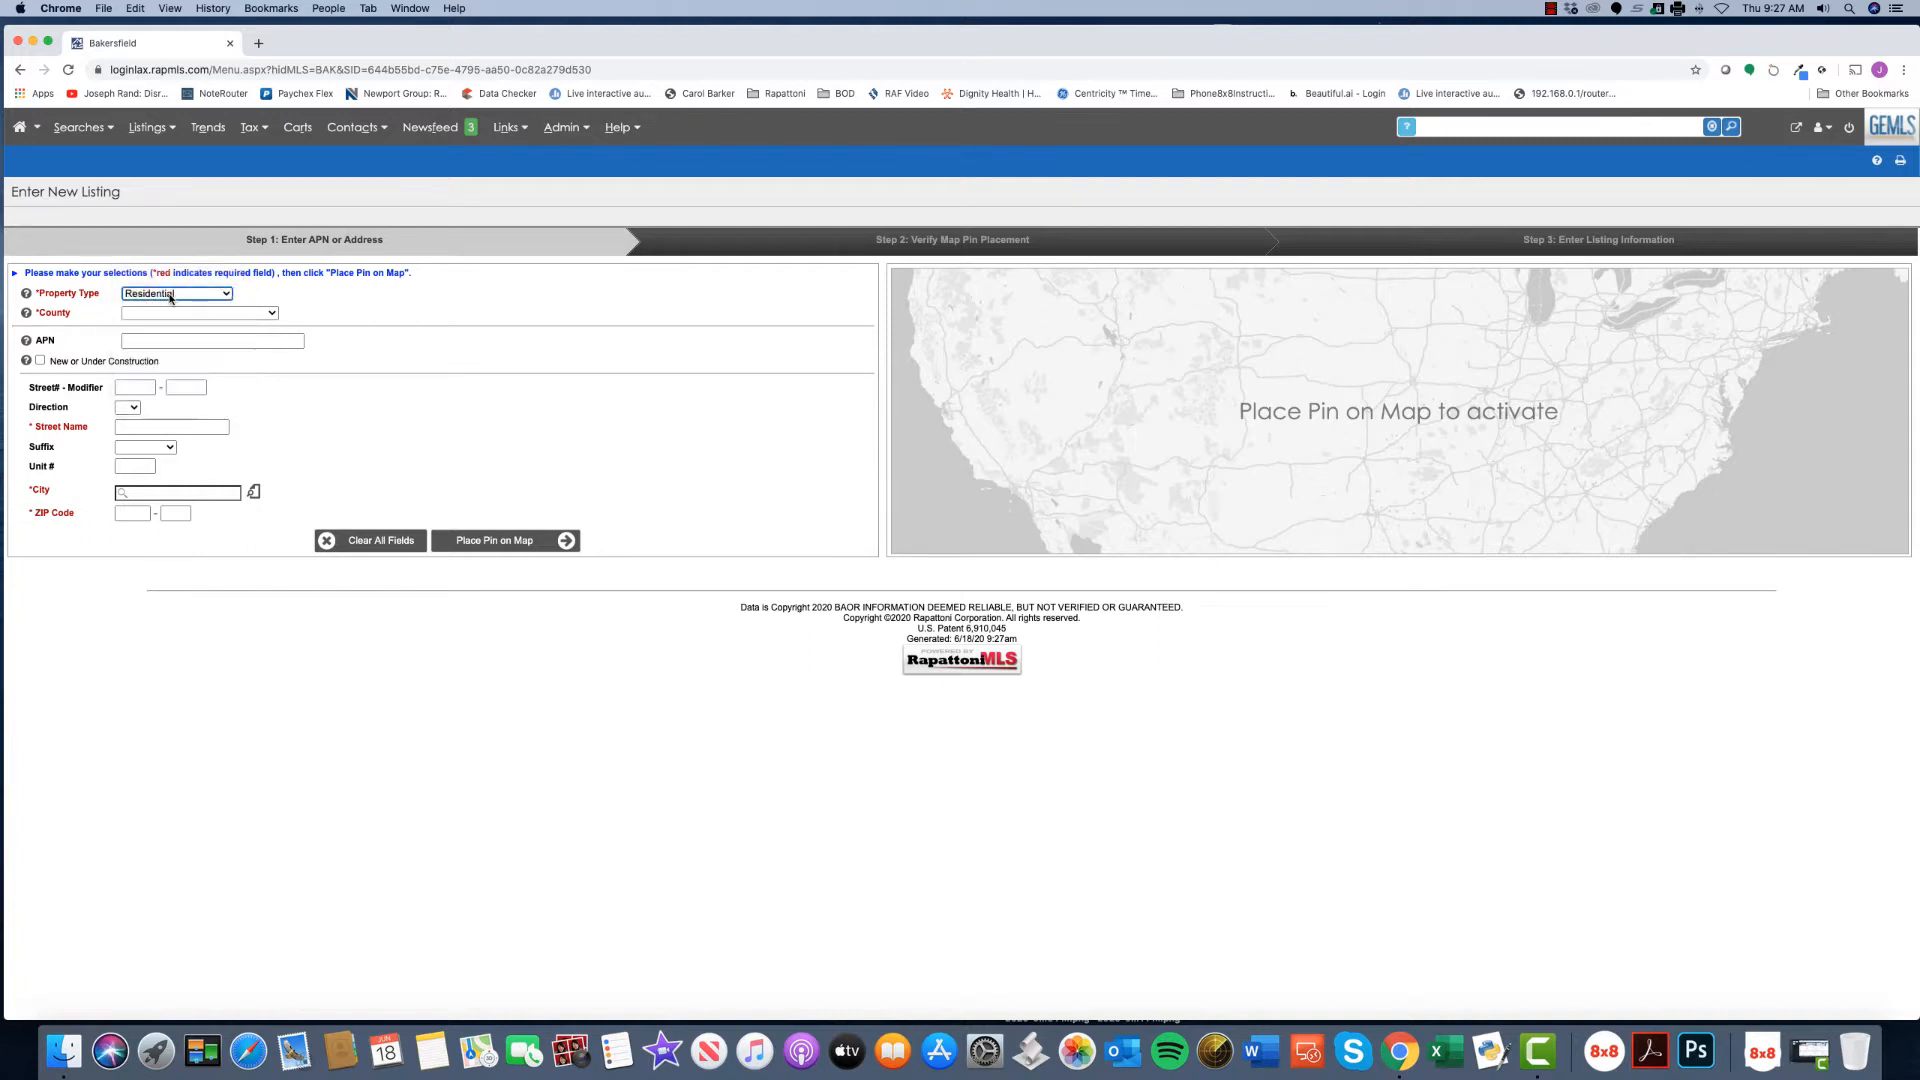
pyautogui.click(141, 312)
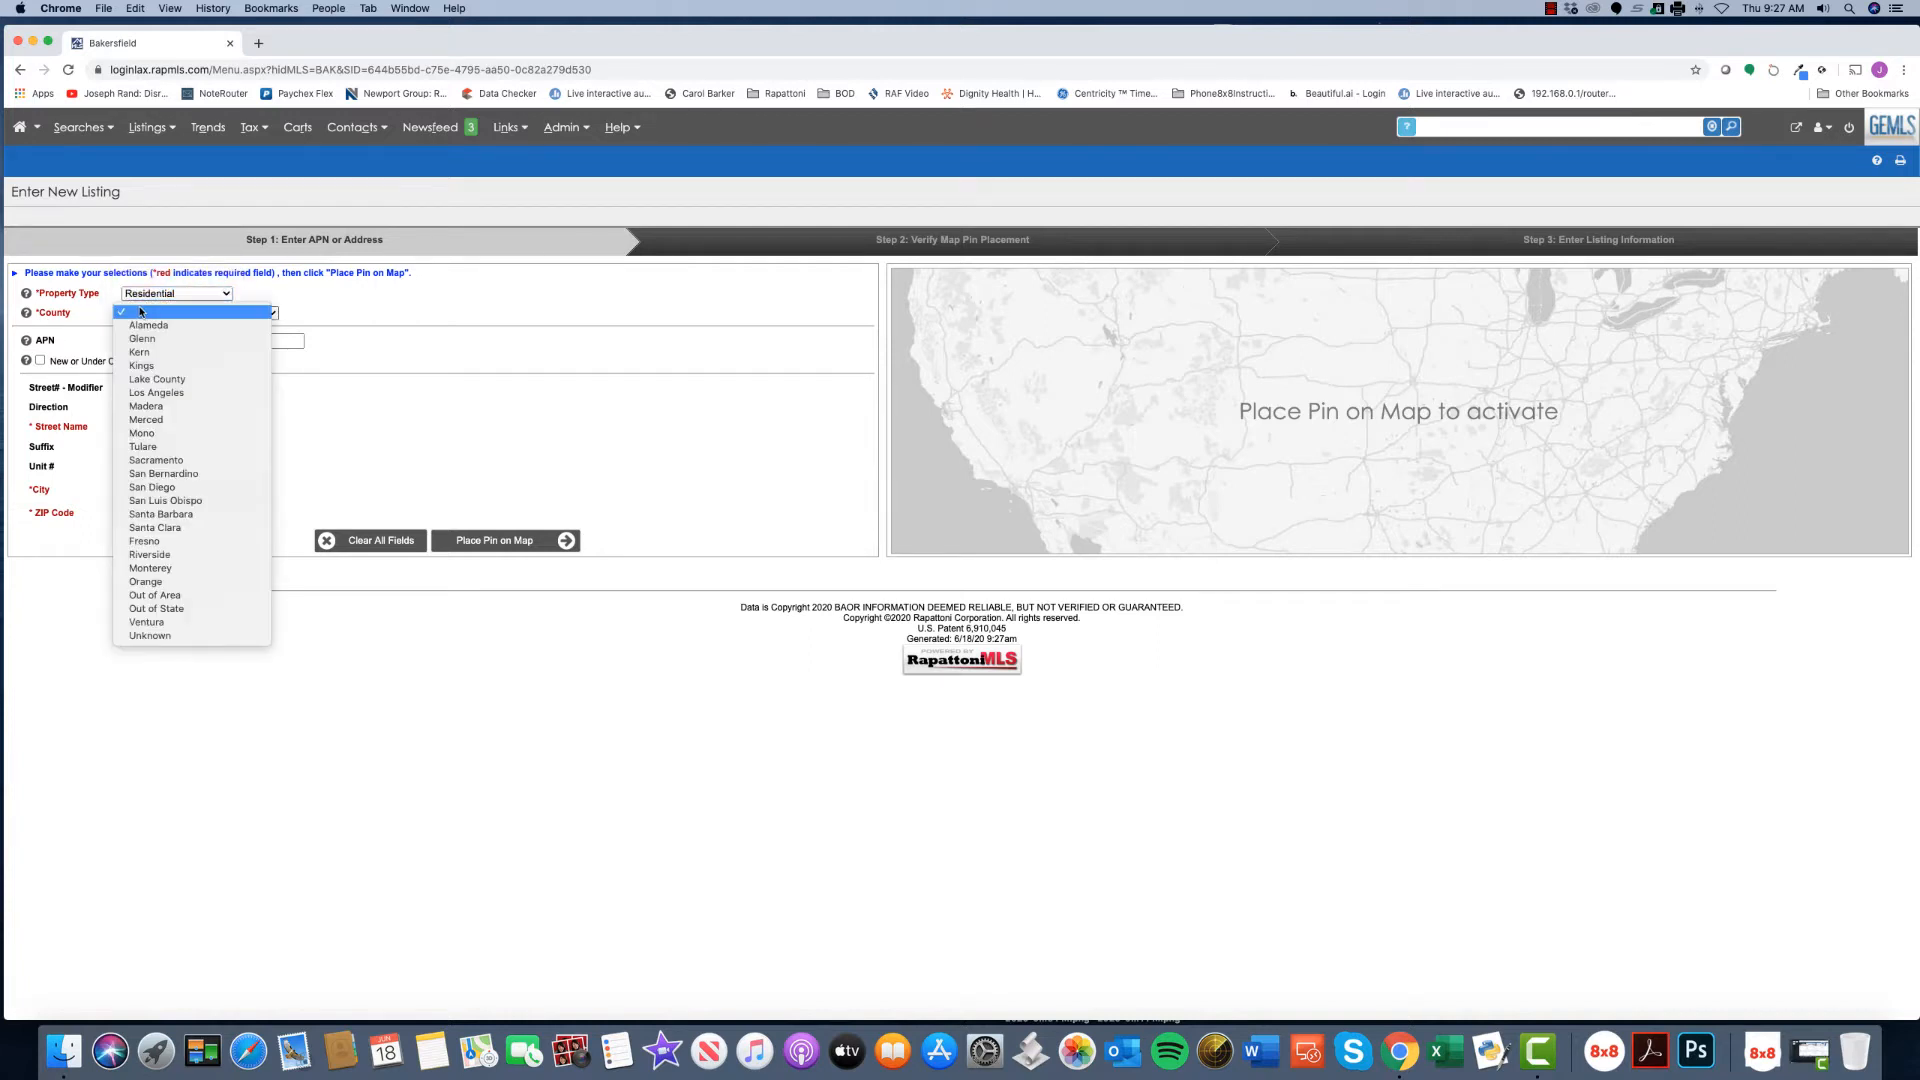
pyautogui.click(143, 352)
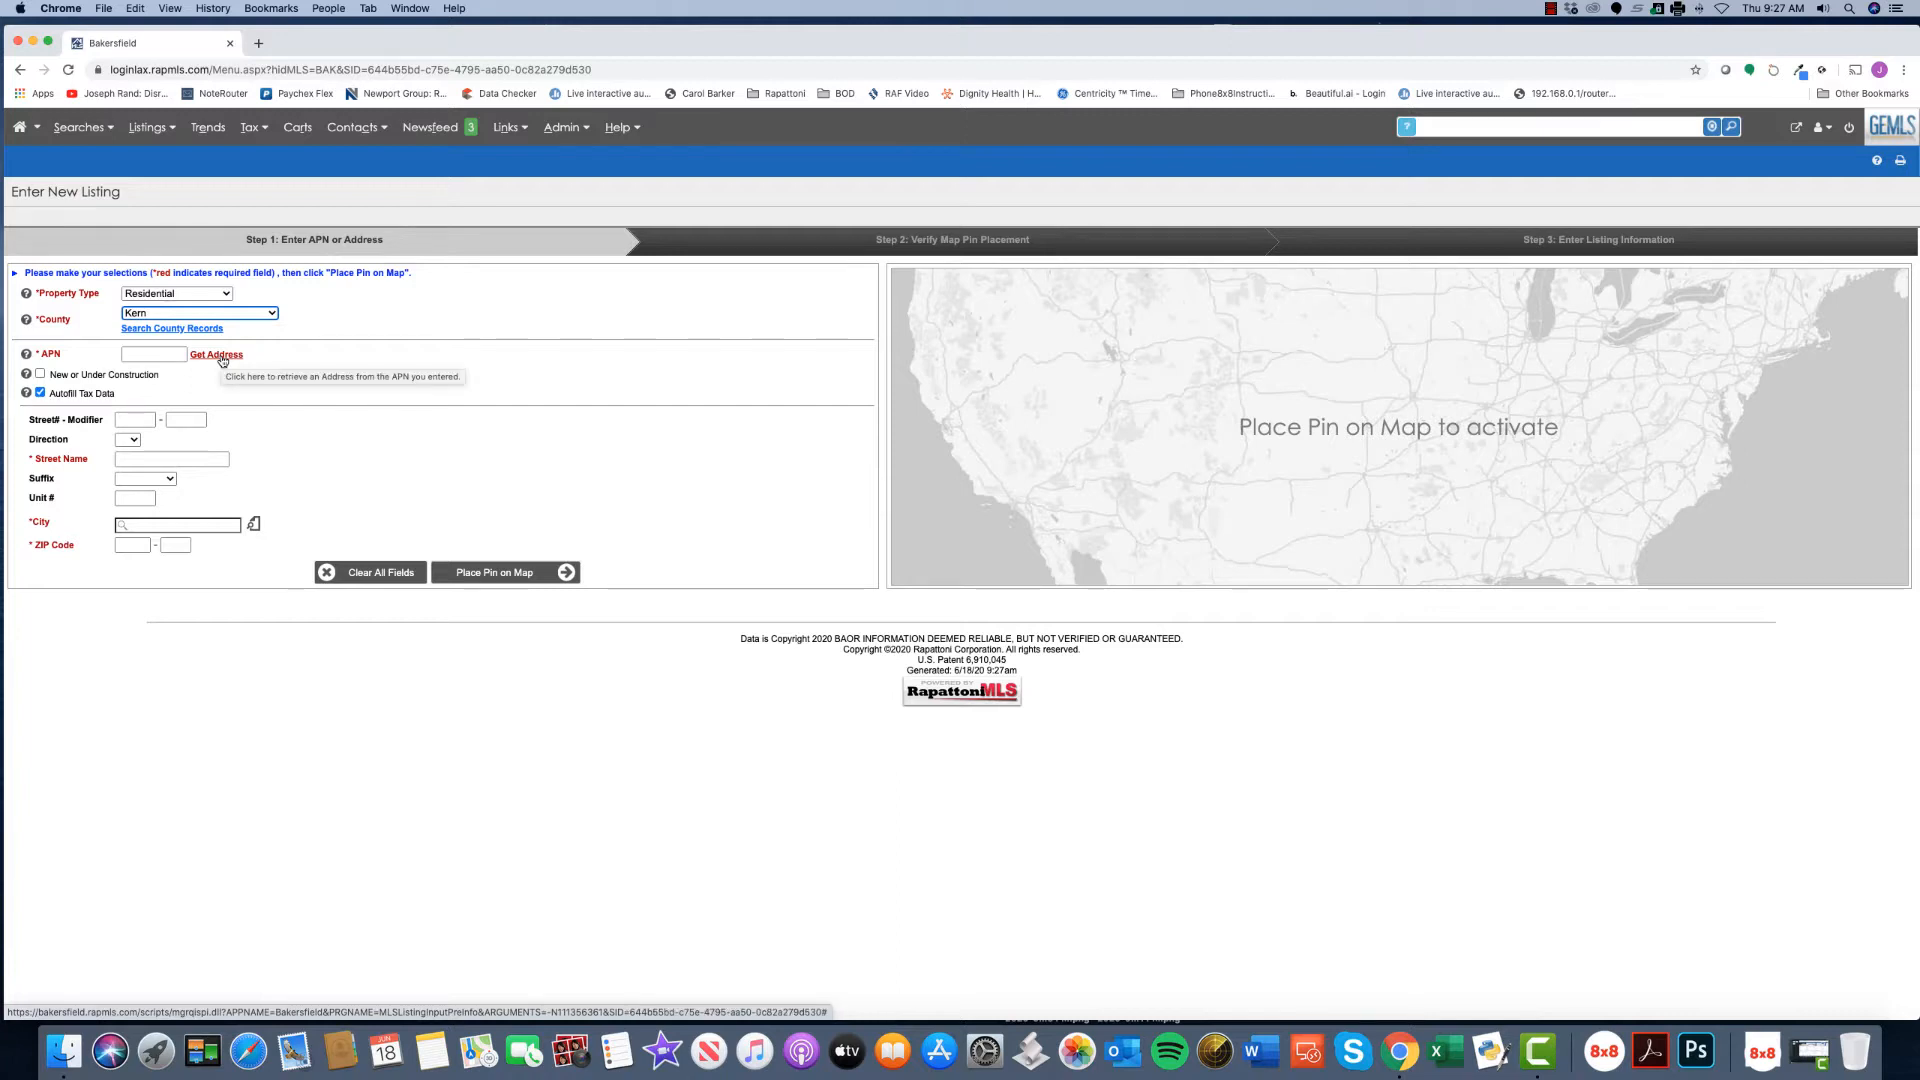
pyautogui.click(172, 330)
pyautogui.click(322, 302)
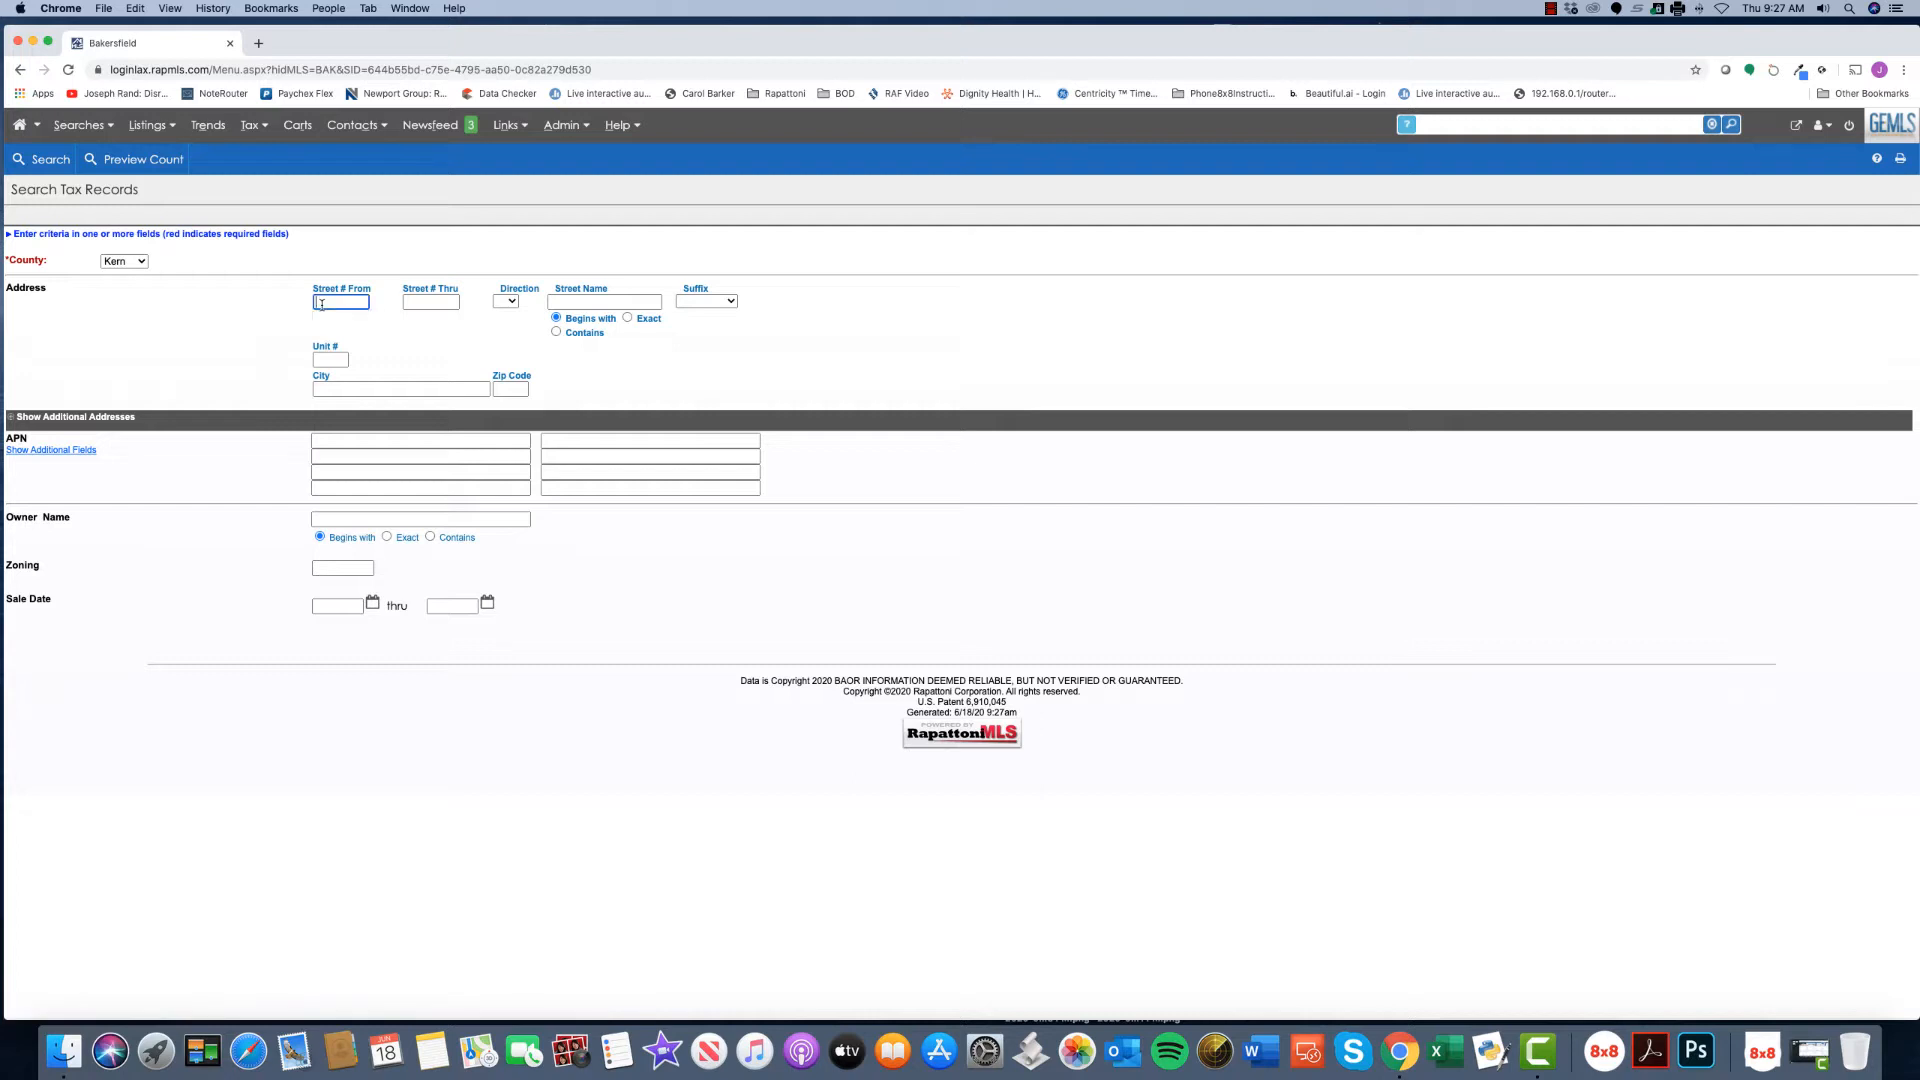
pyautogui.write('2')
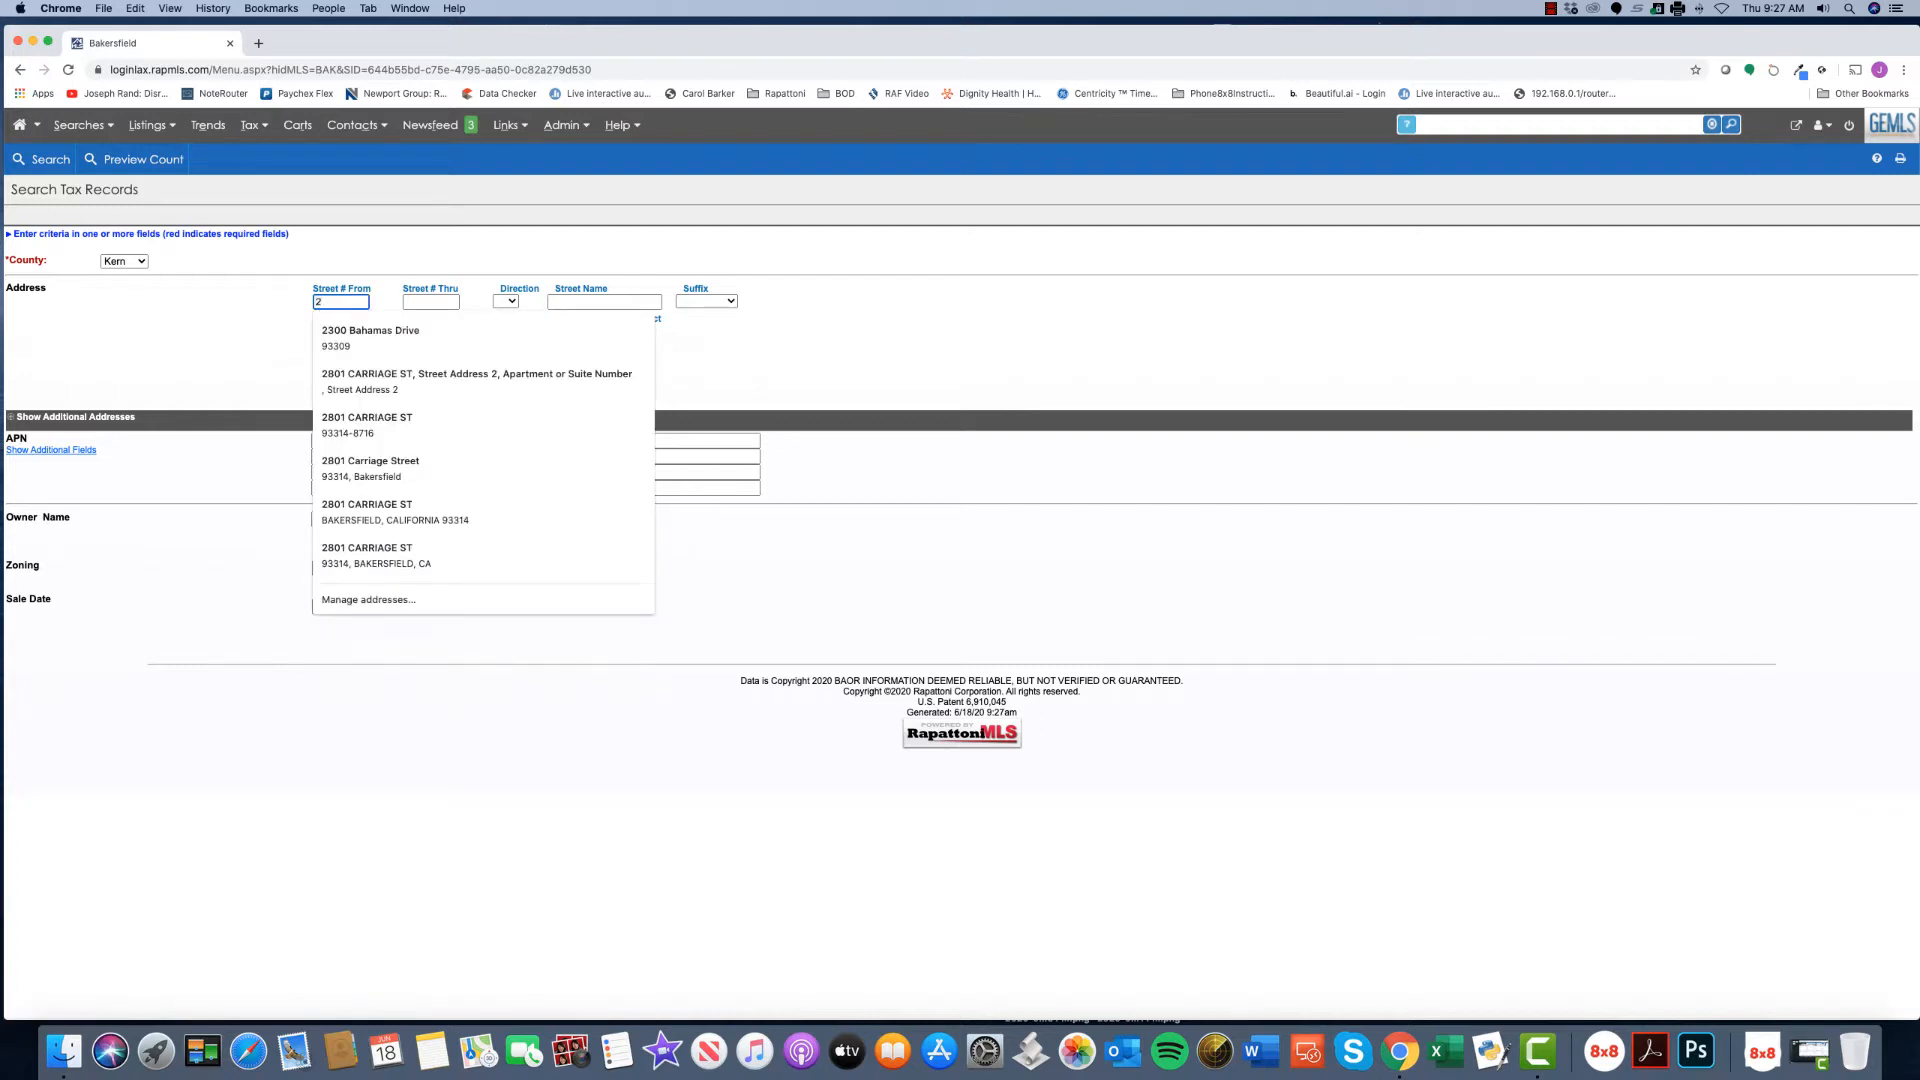
pyautogui.write('804')
pyautogui.press('Tab')
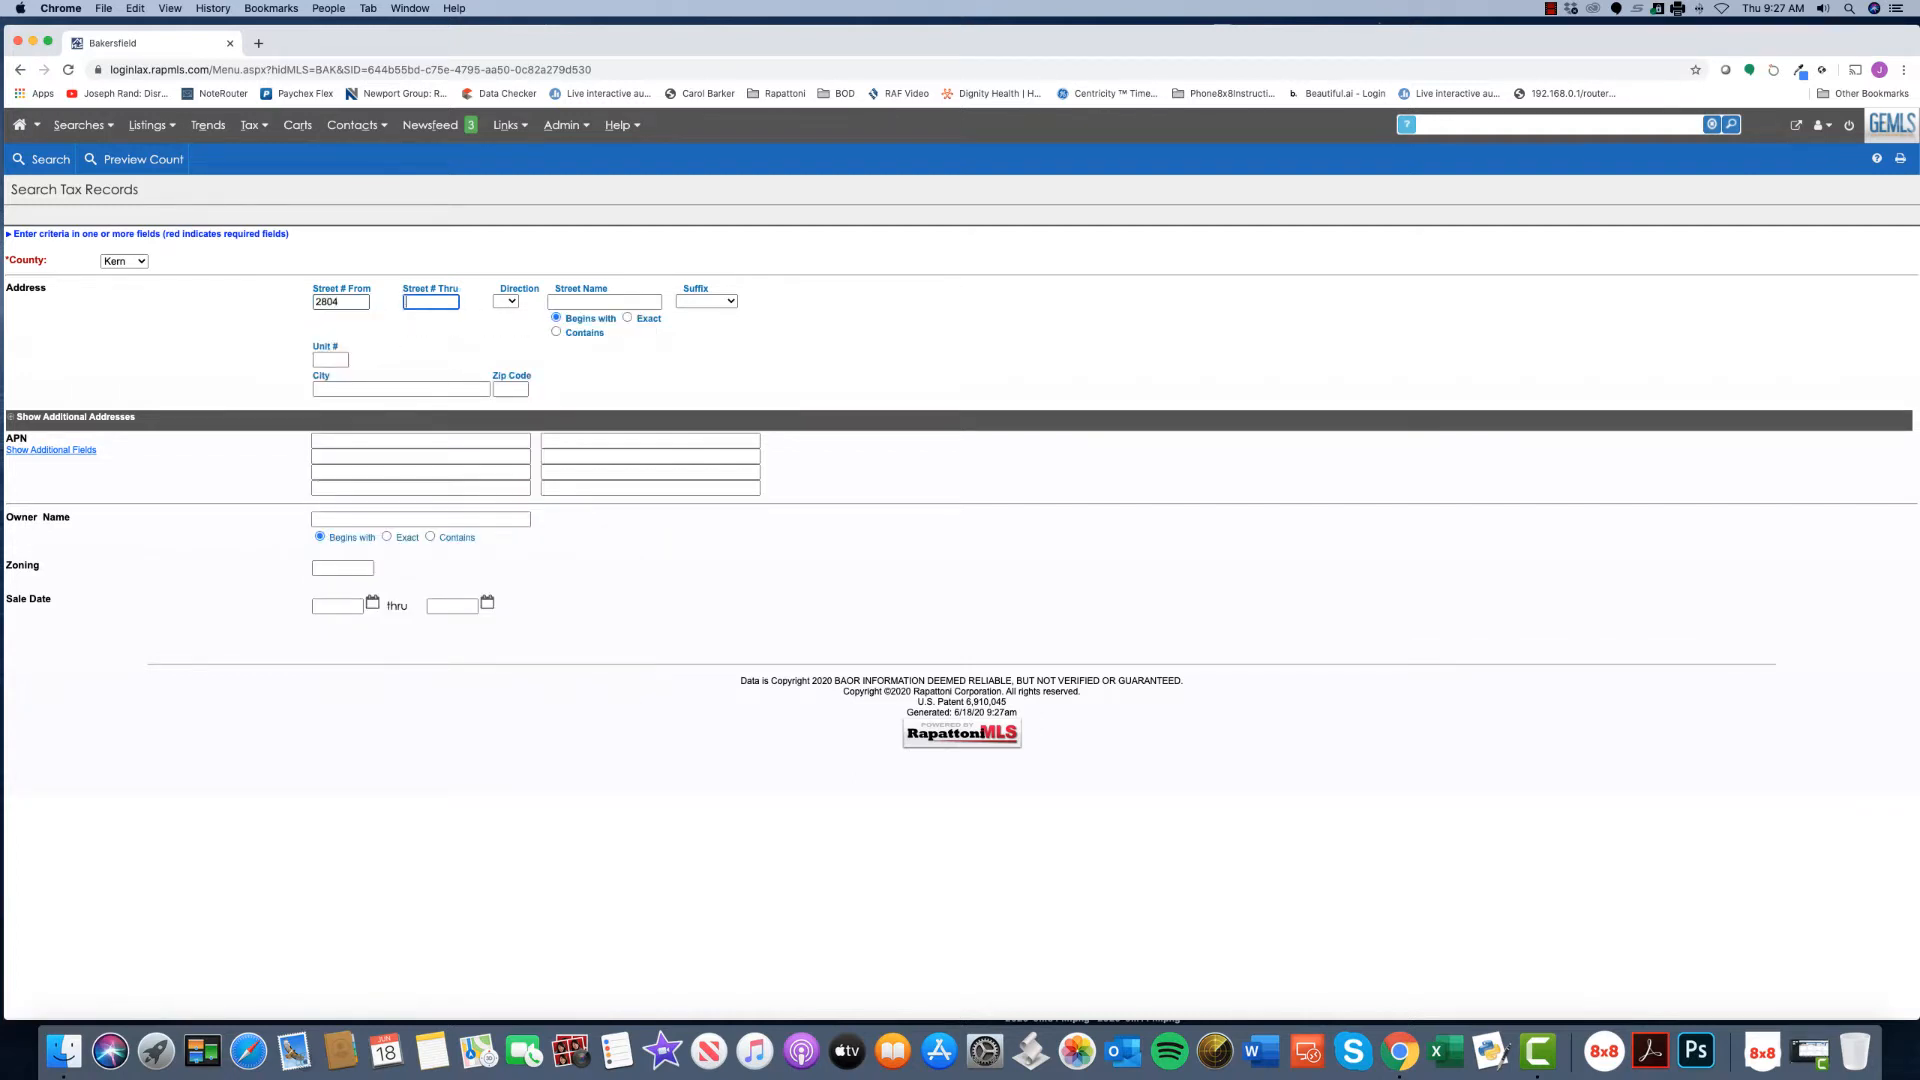
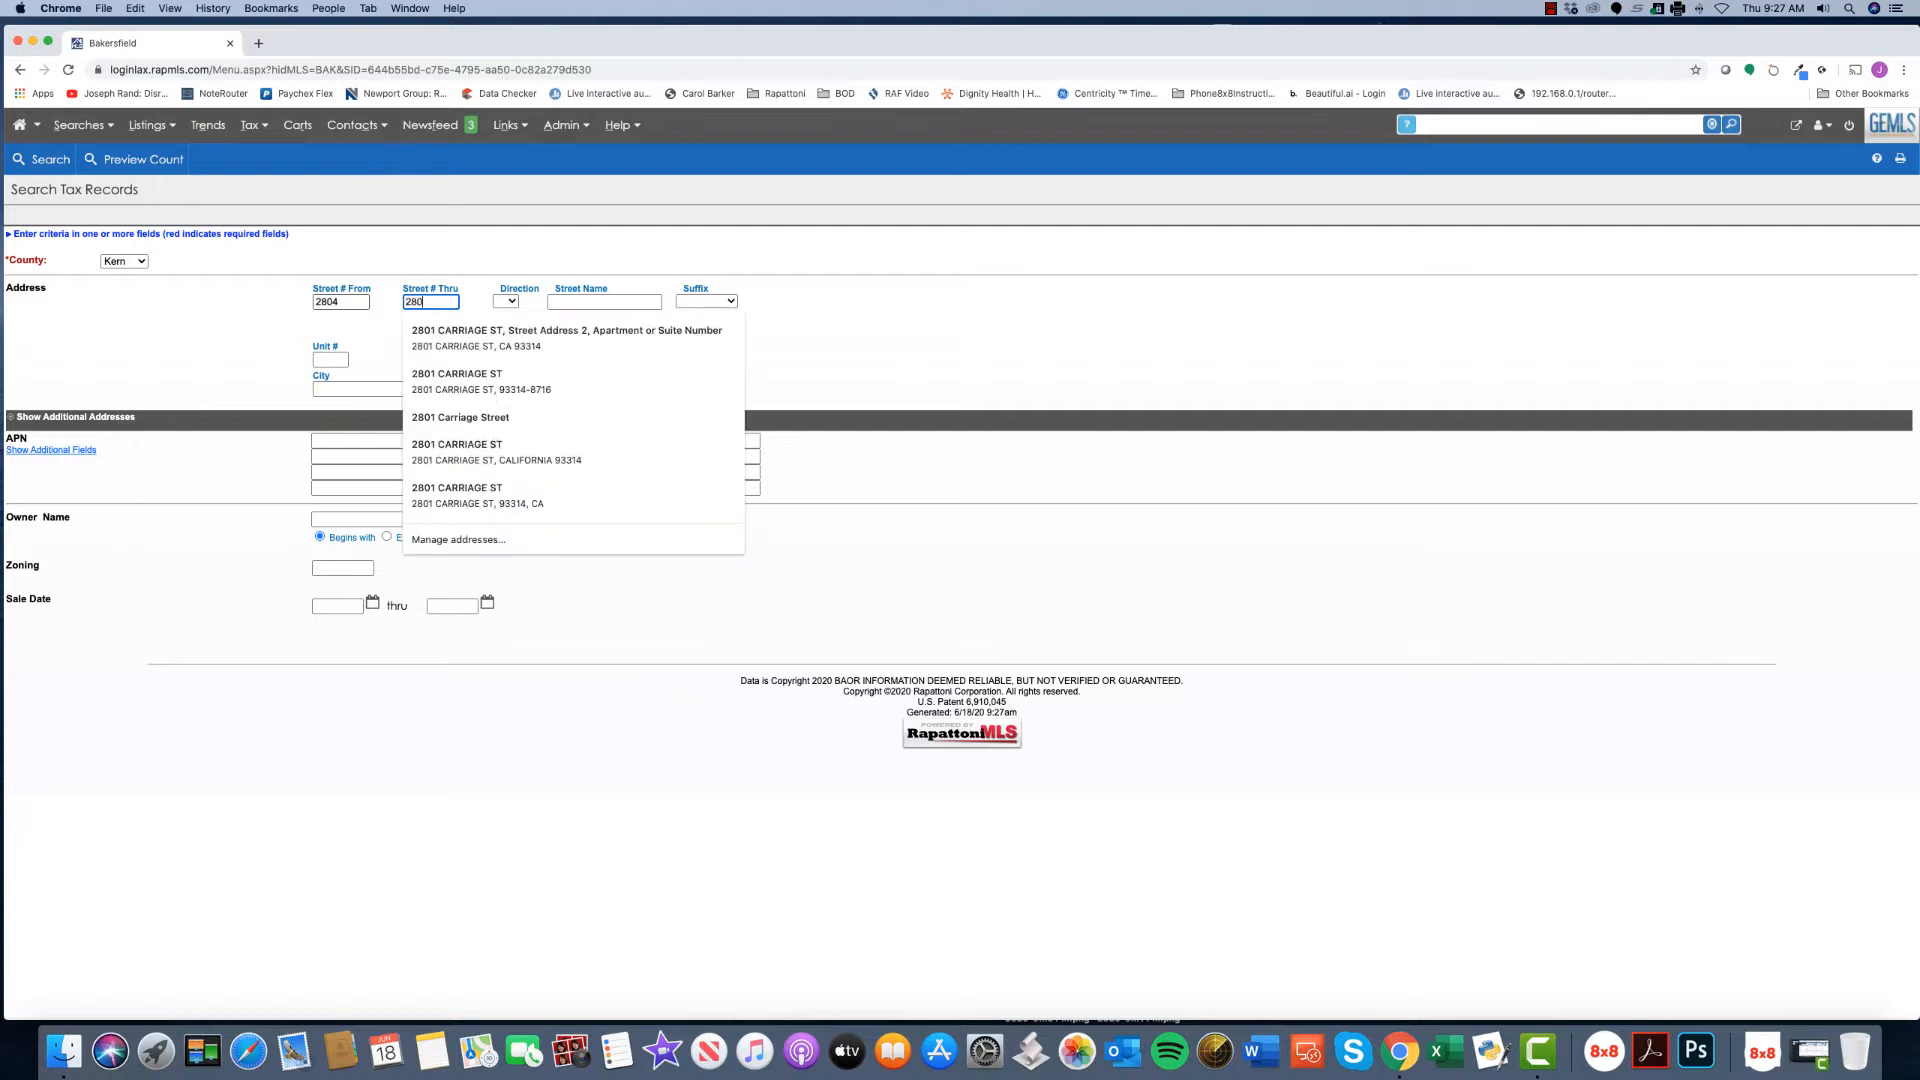
pyautogui.press('Tab')
pyautogui.press('Tab')
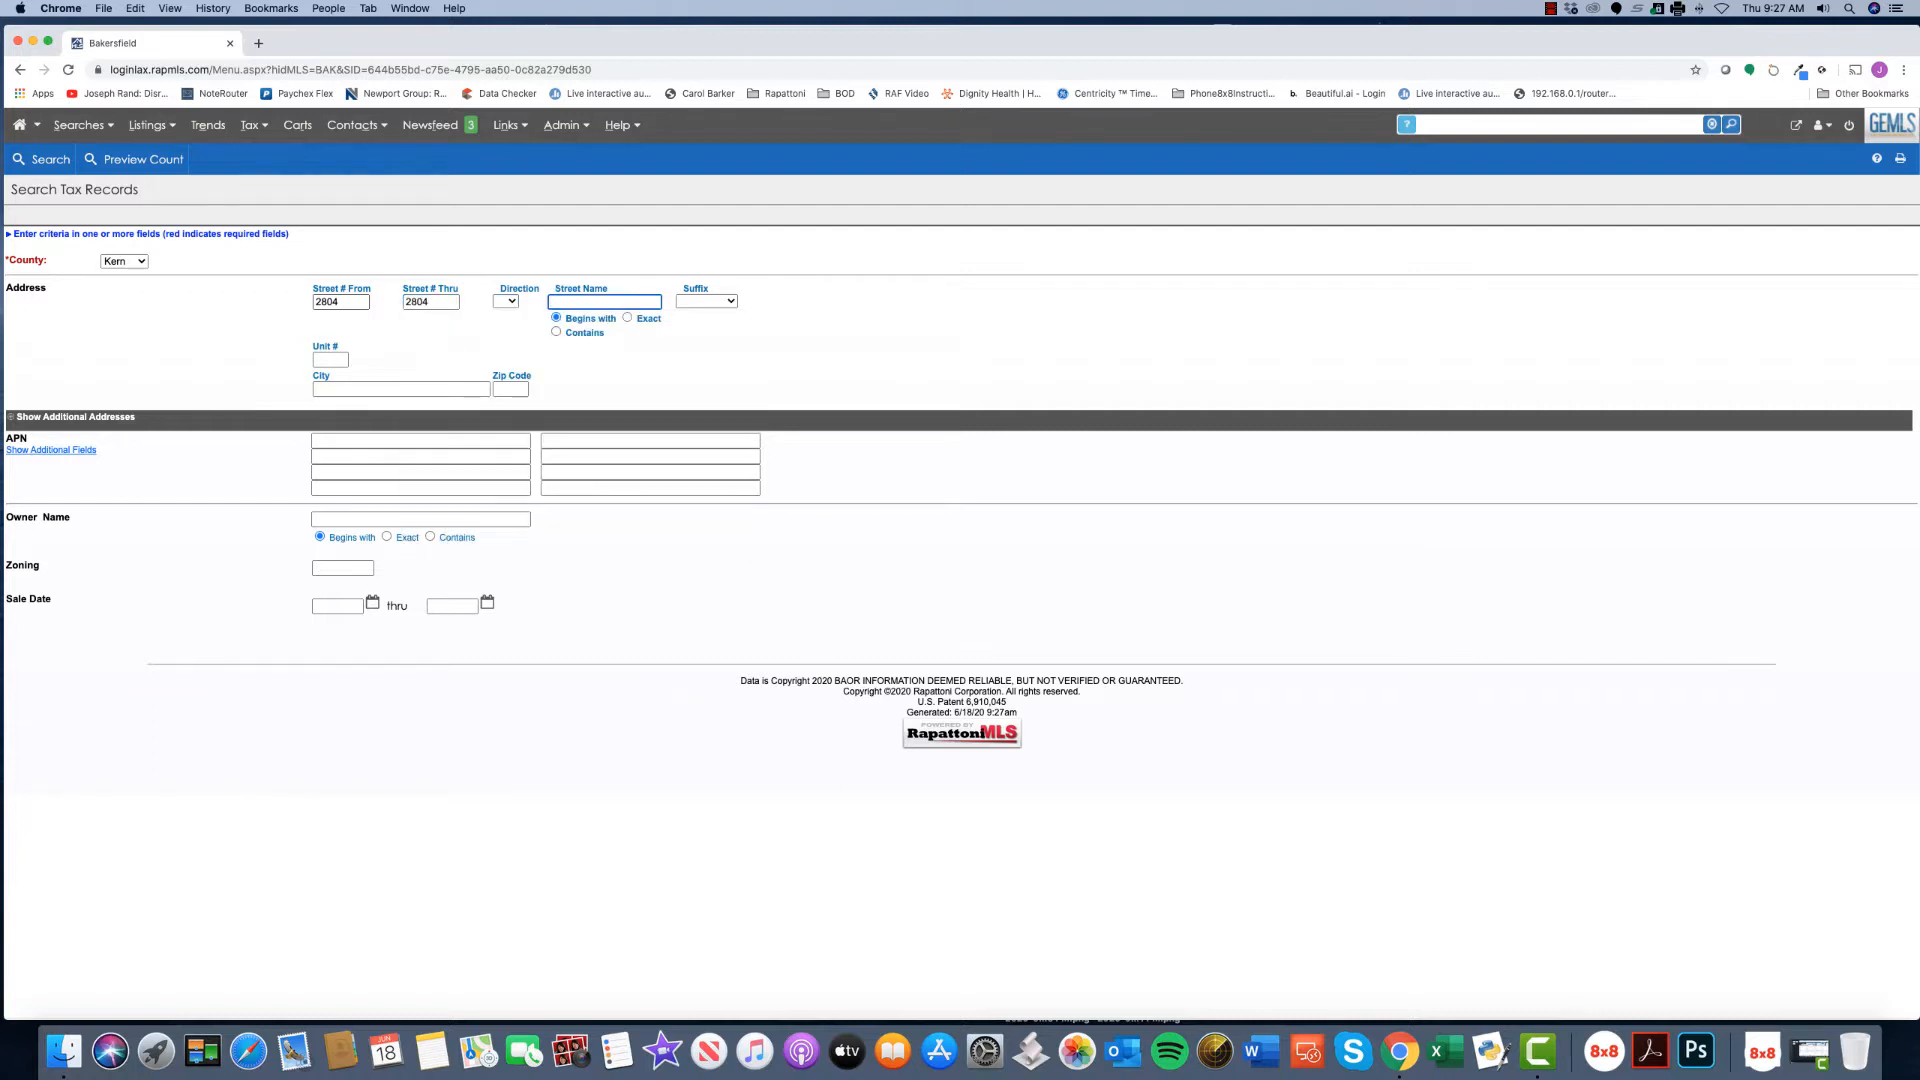
pyautogui.press('Return')
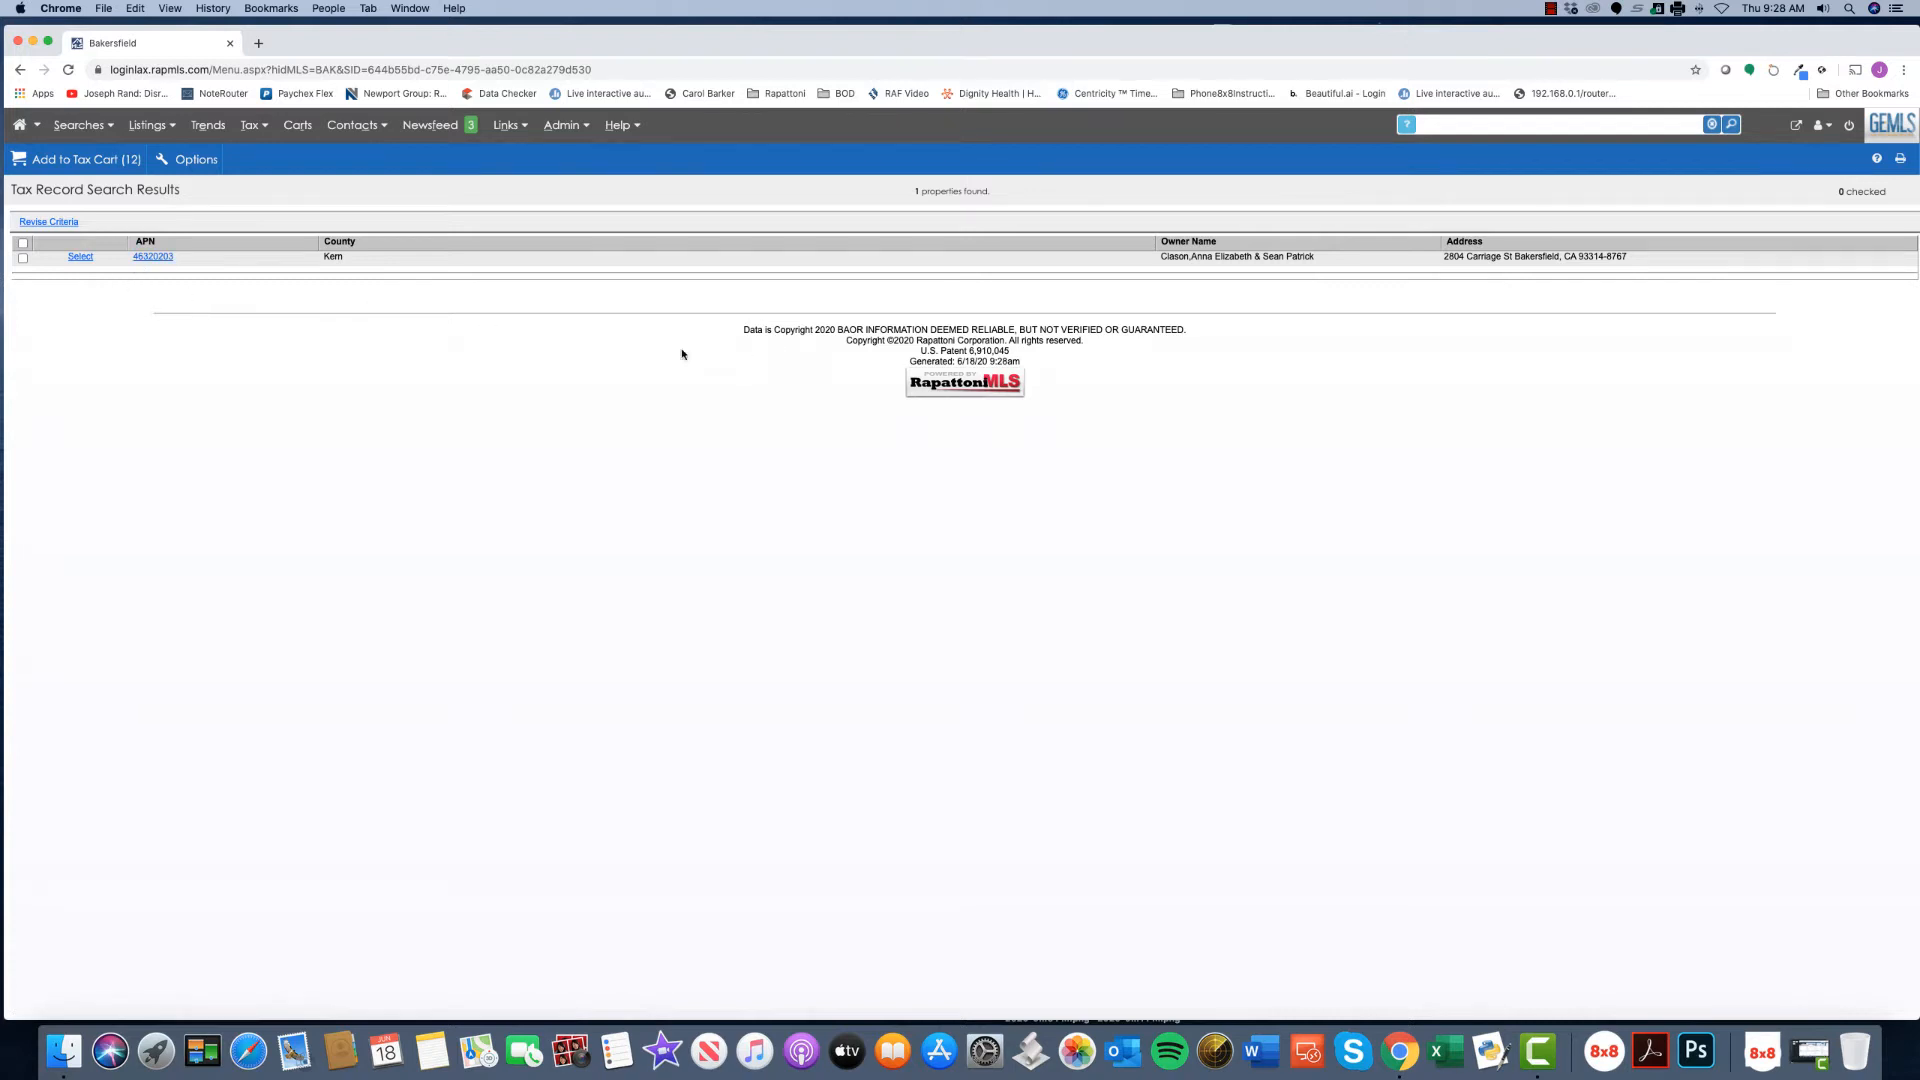
pyautogui.click(80, 257)
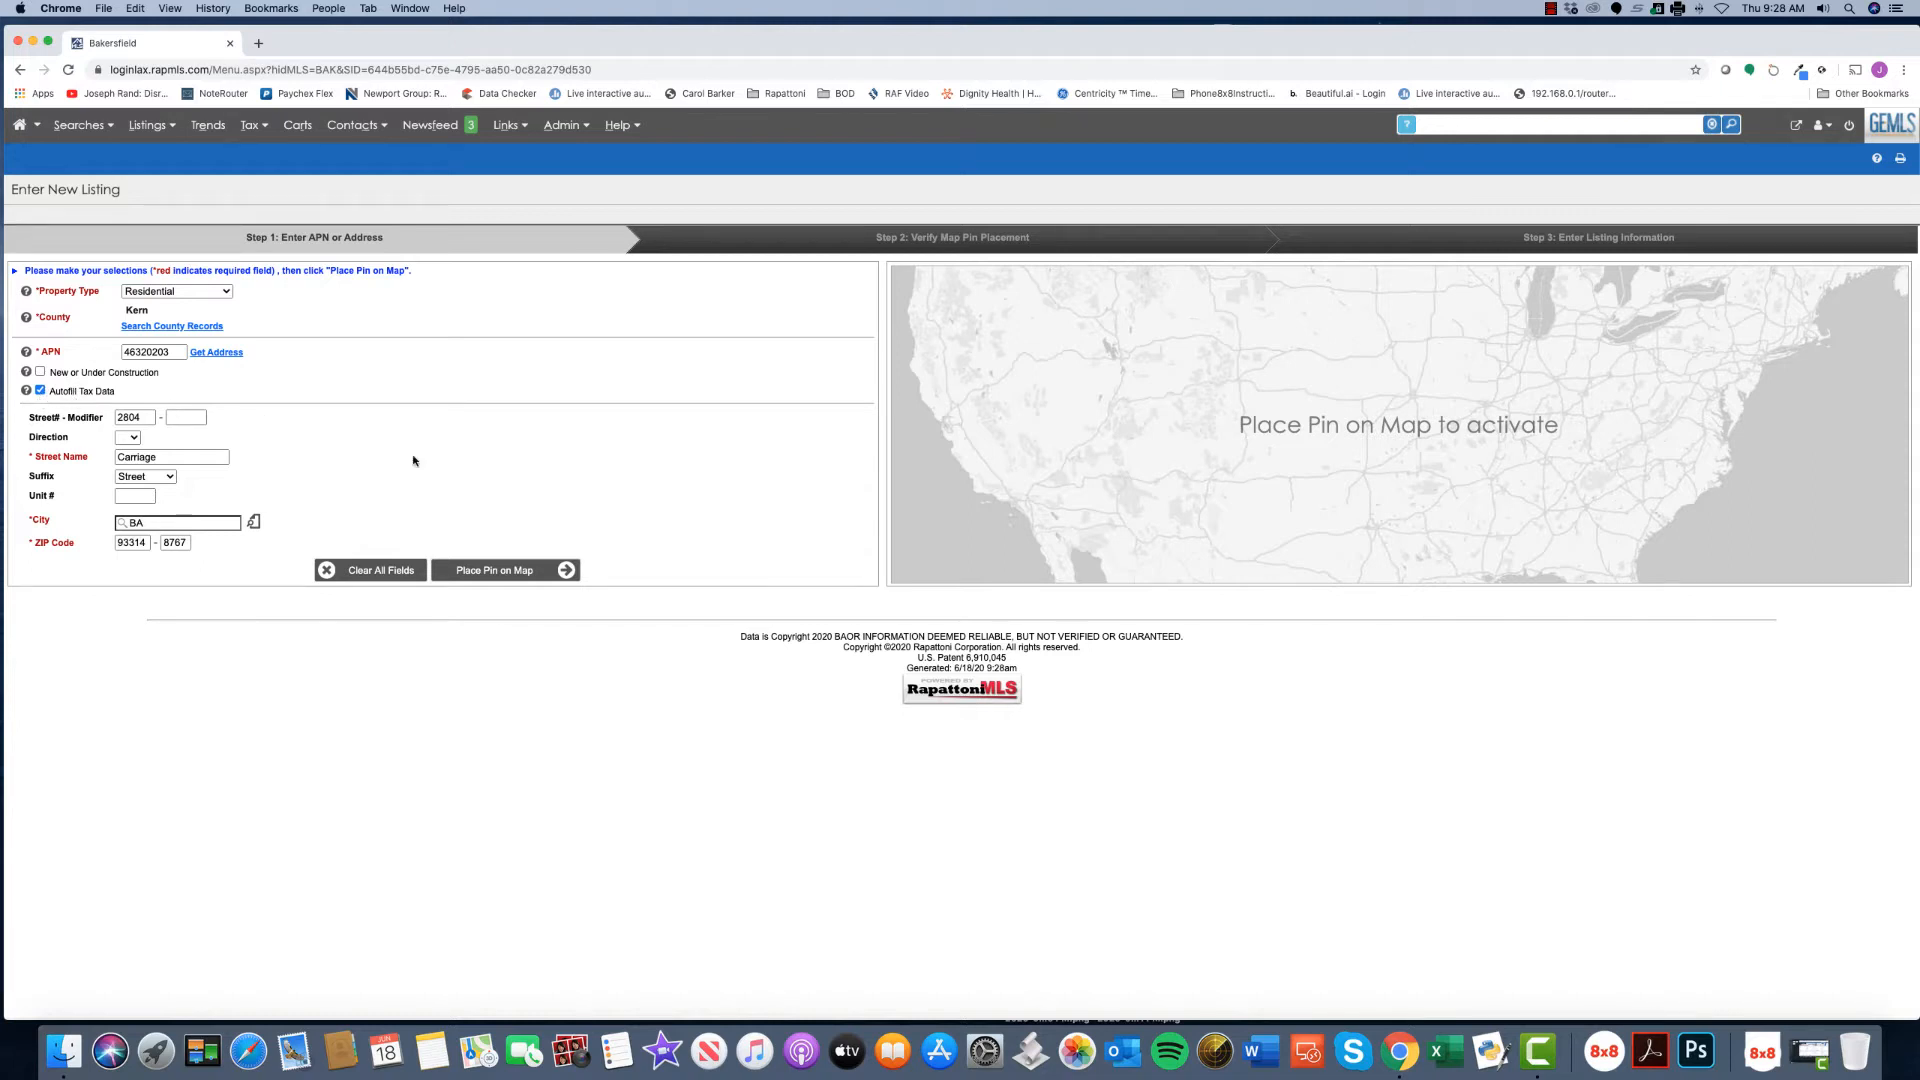
pyautogui.click(484, 571)
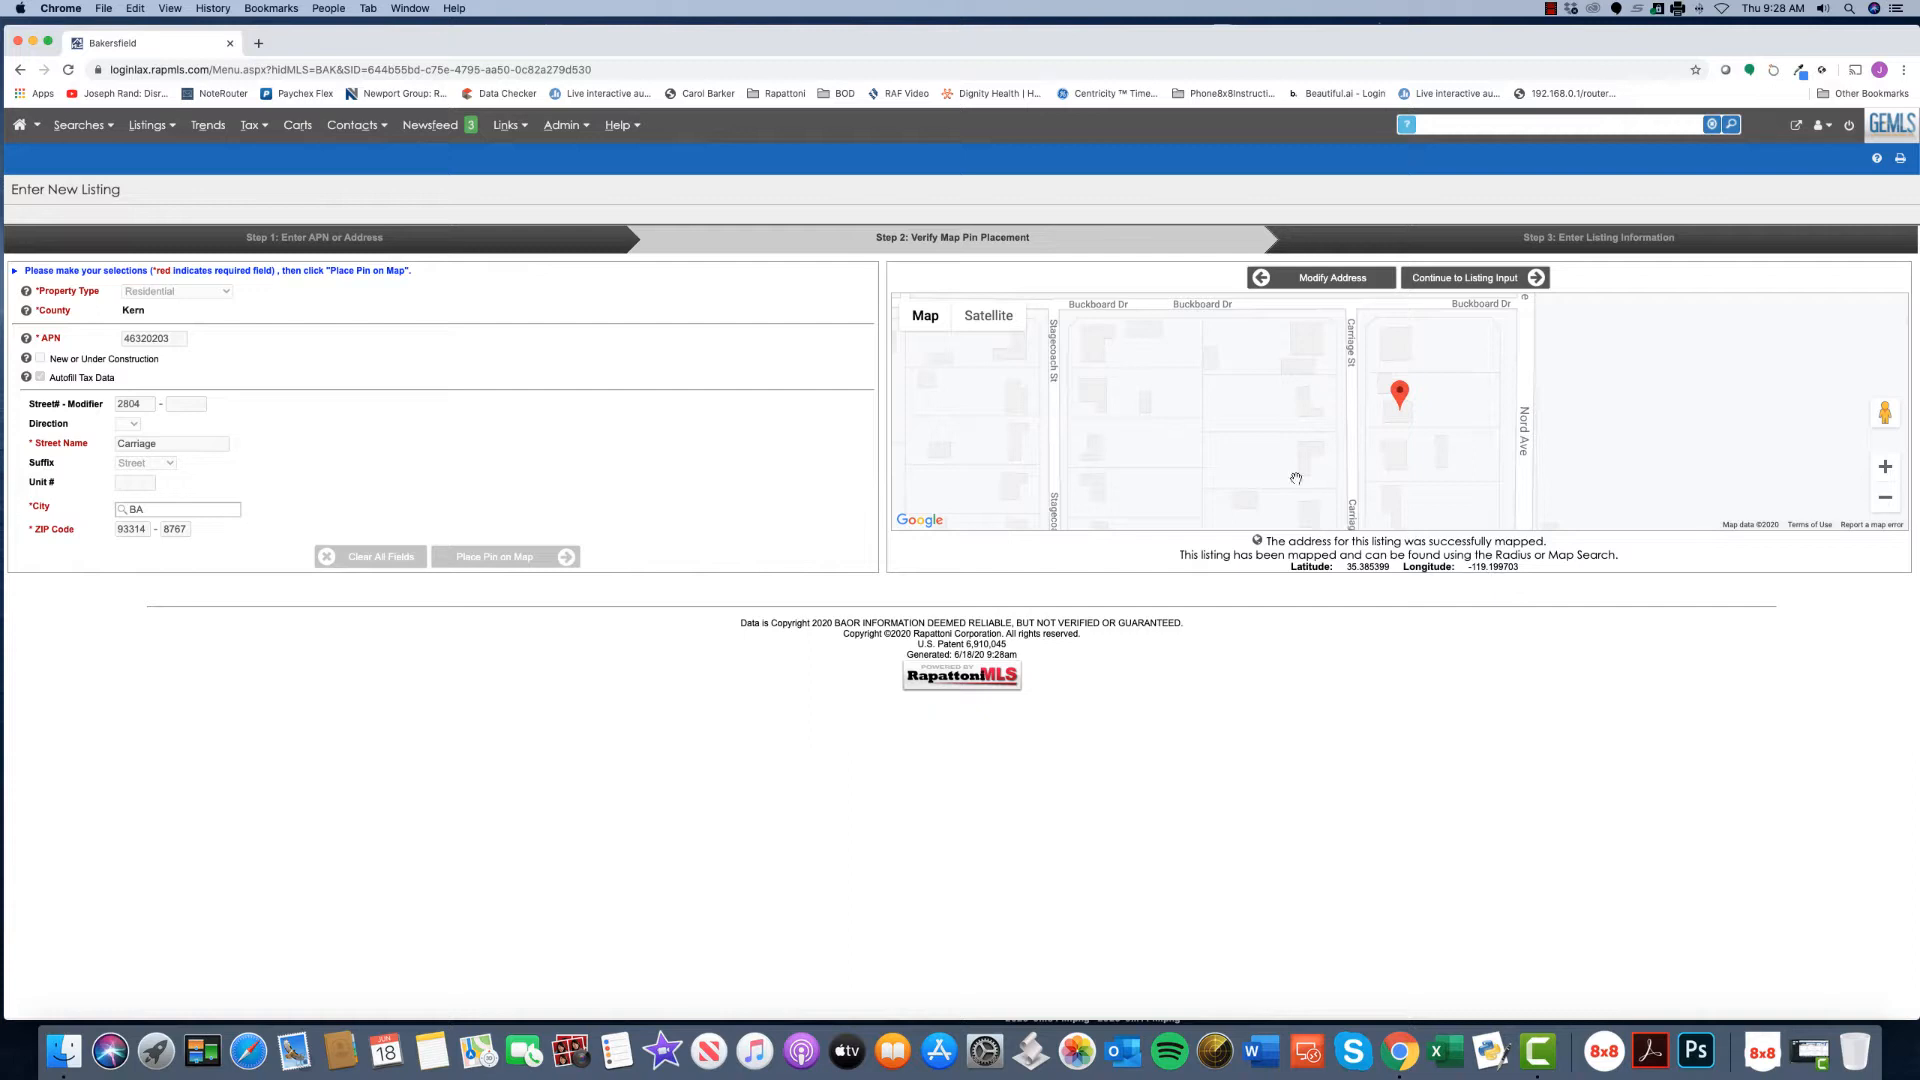
pyautogui.click(988, 318)
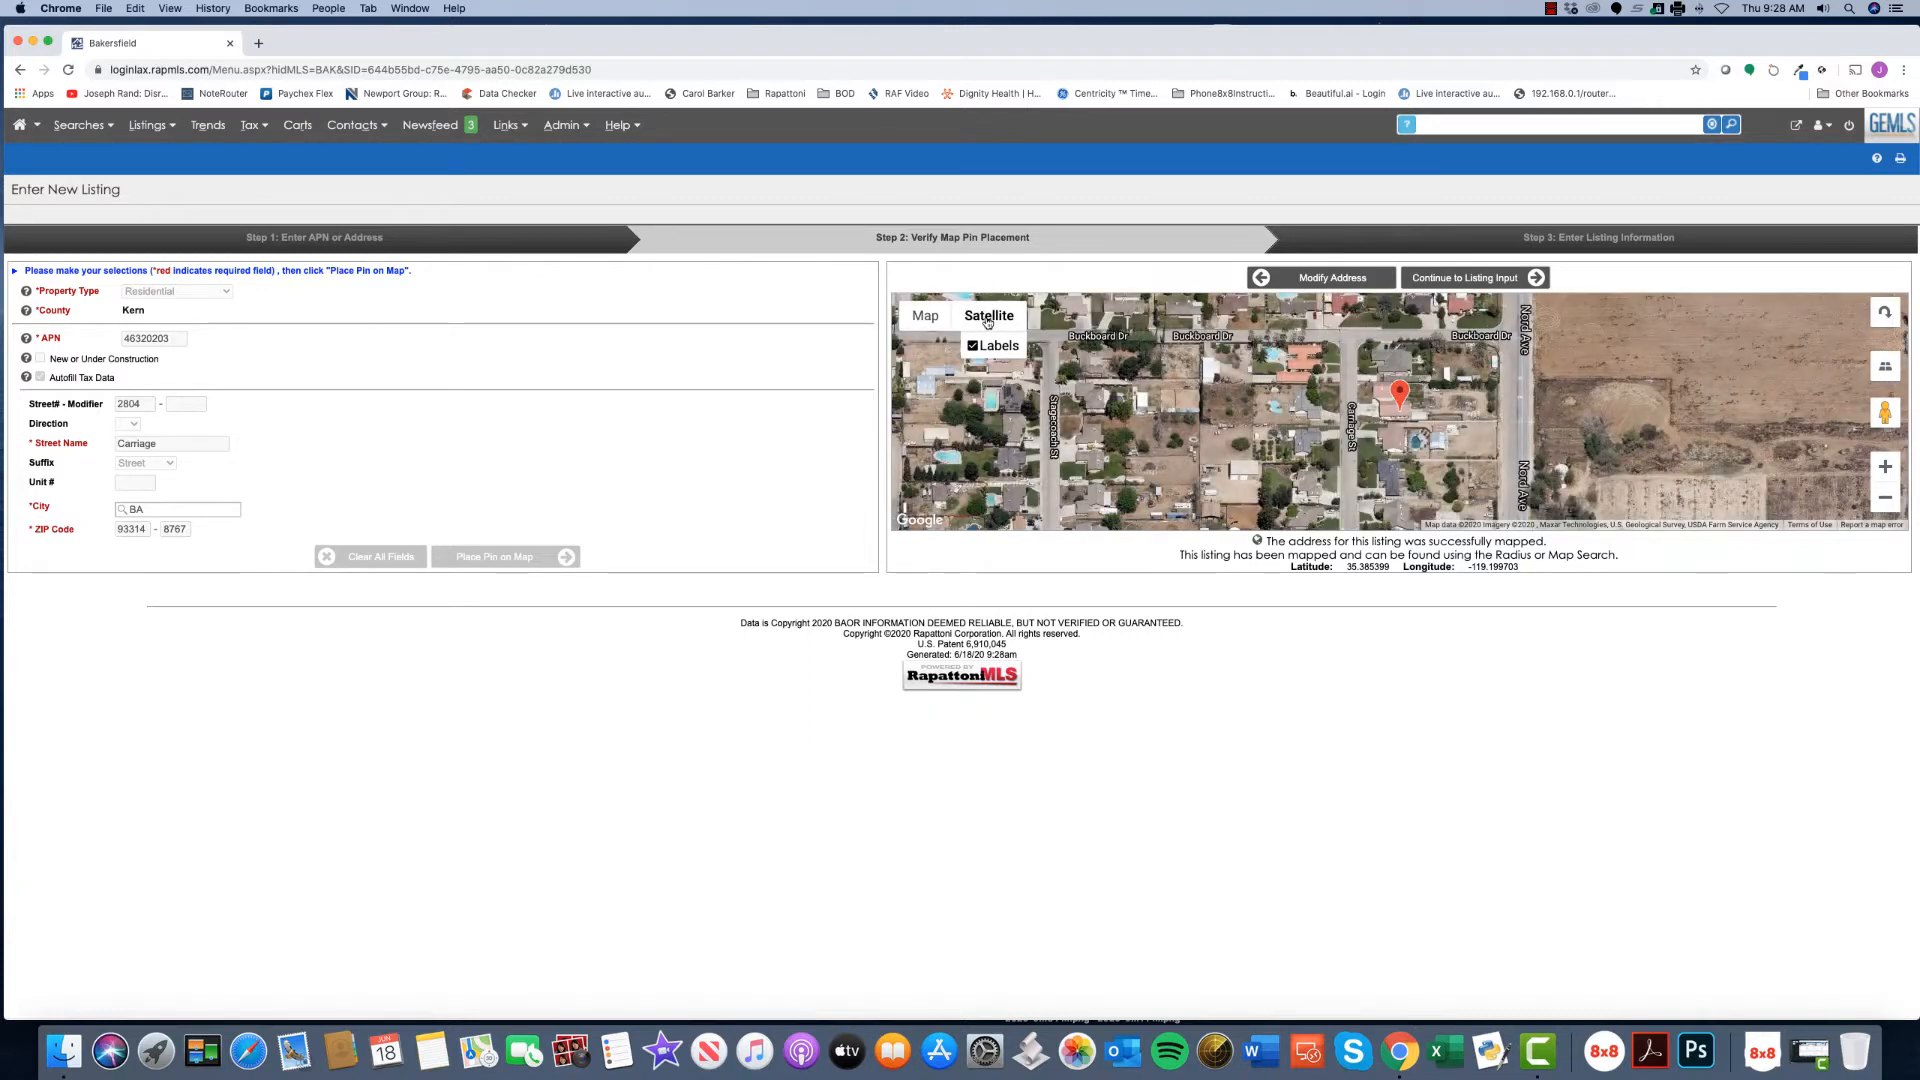
pyautogui.moveTo(1402, 396); pyautogui.dragTo(1398, 350)
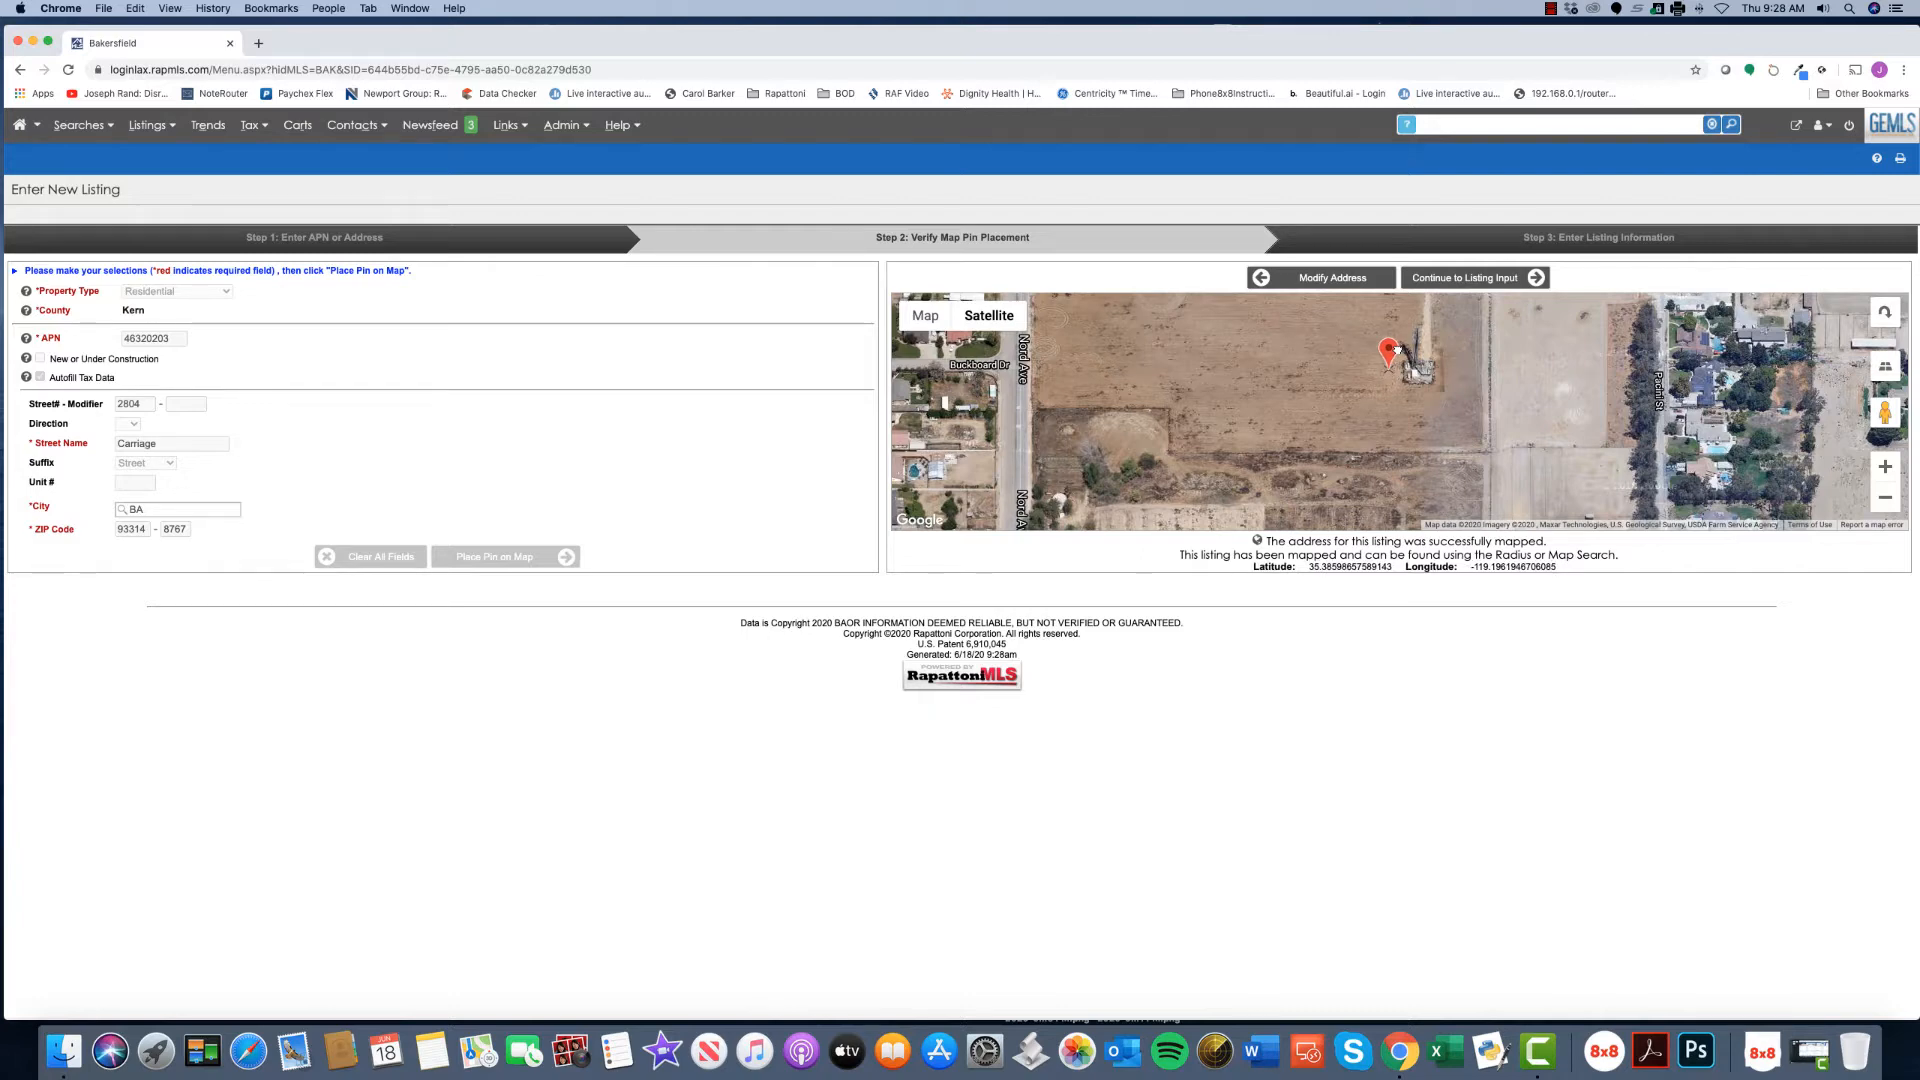
pyautogui.scroll(-3, 1397, 352)
pyautogui.click(1537, 280)
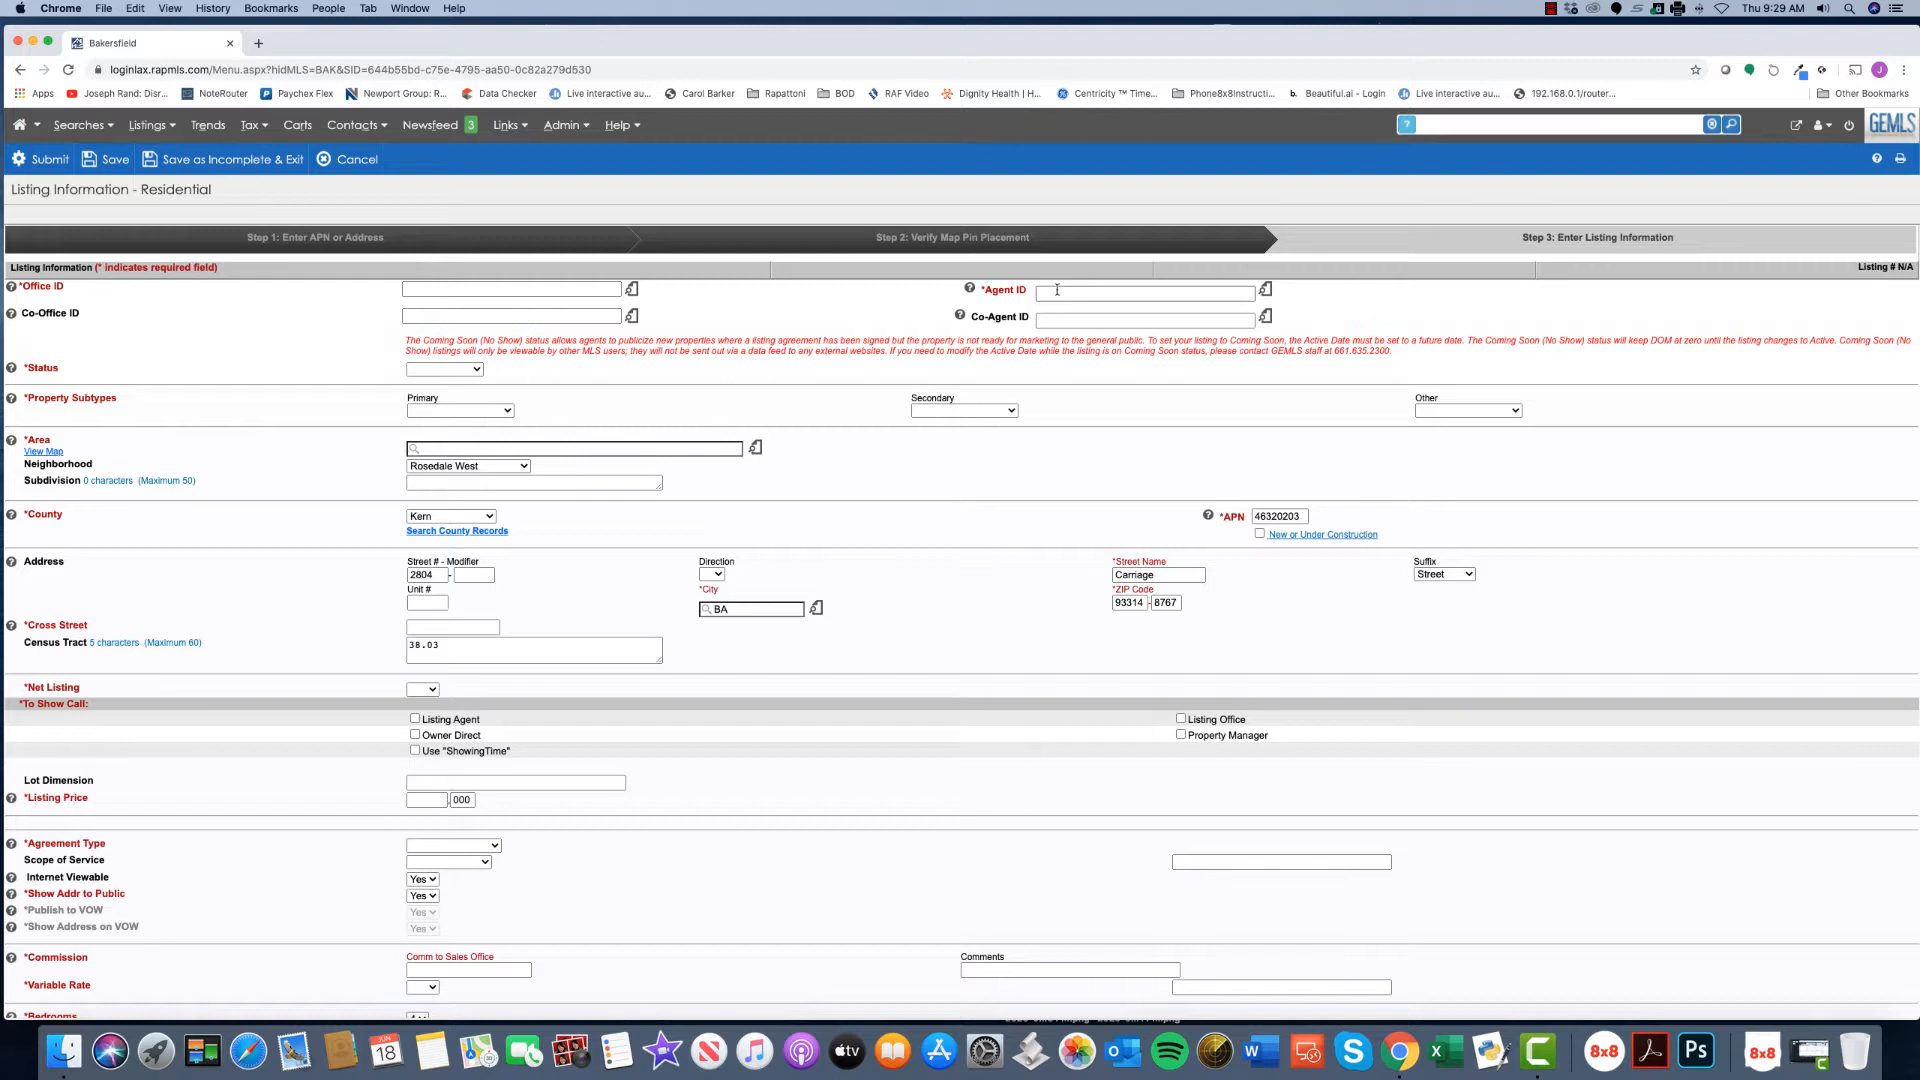
pyautogui.click(632, 291)
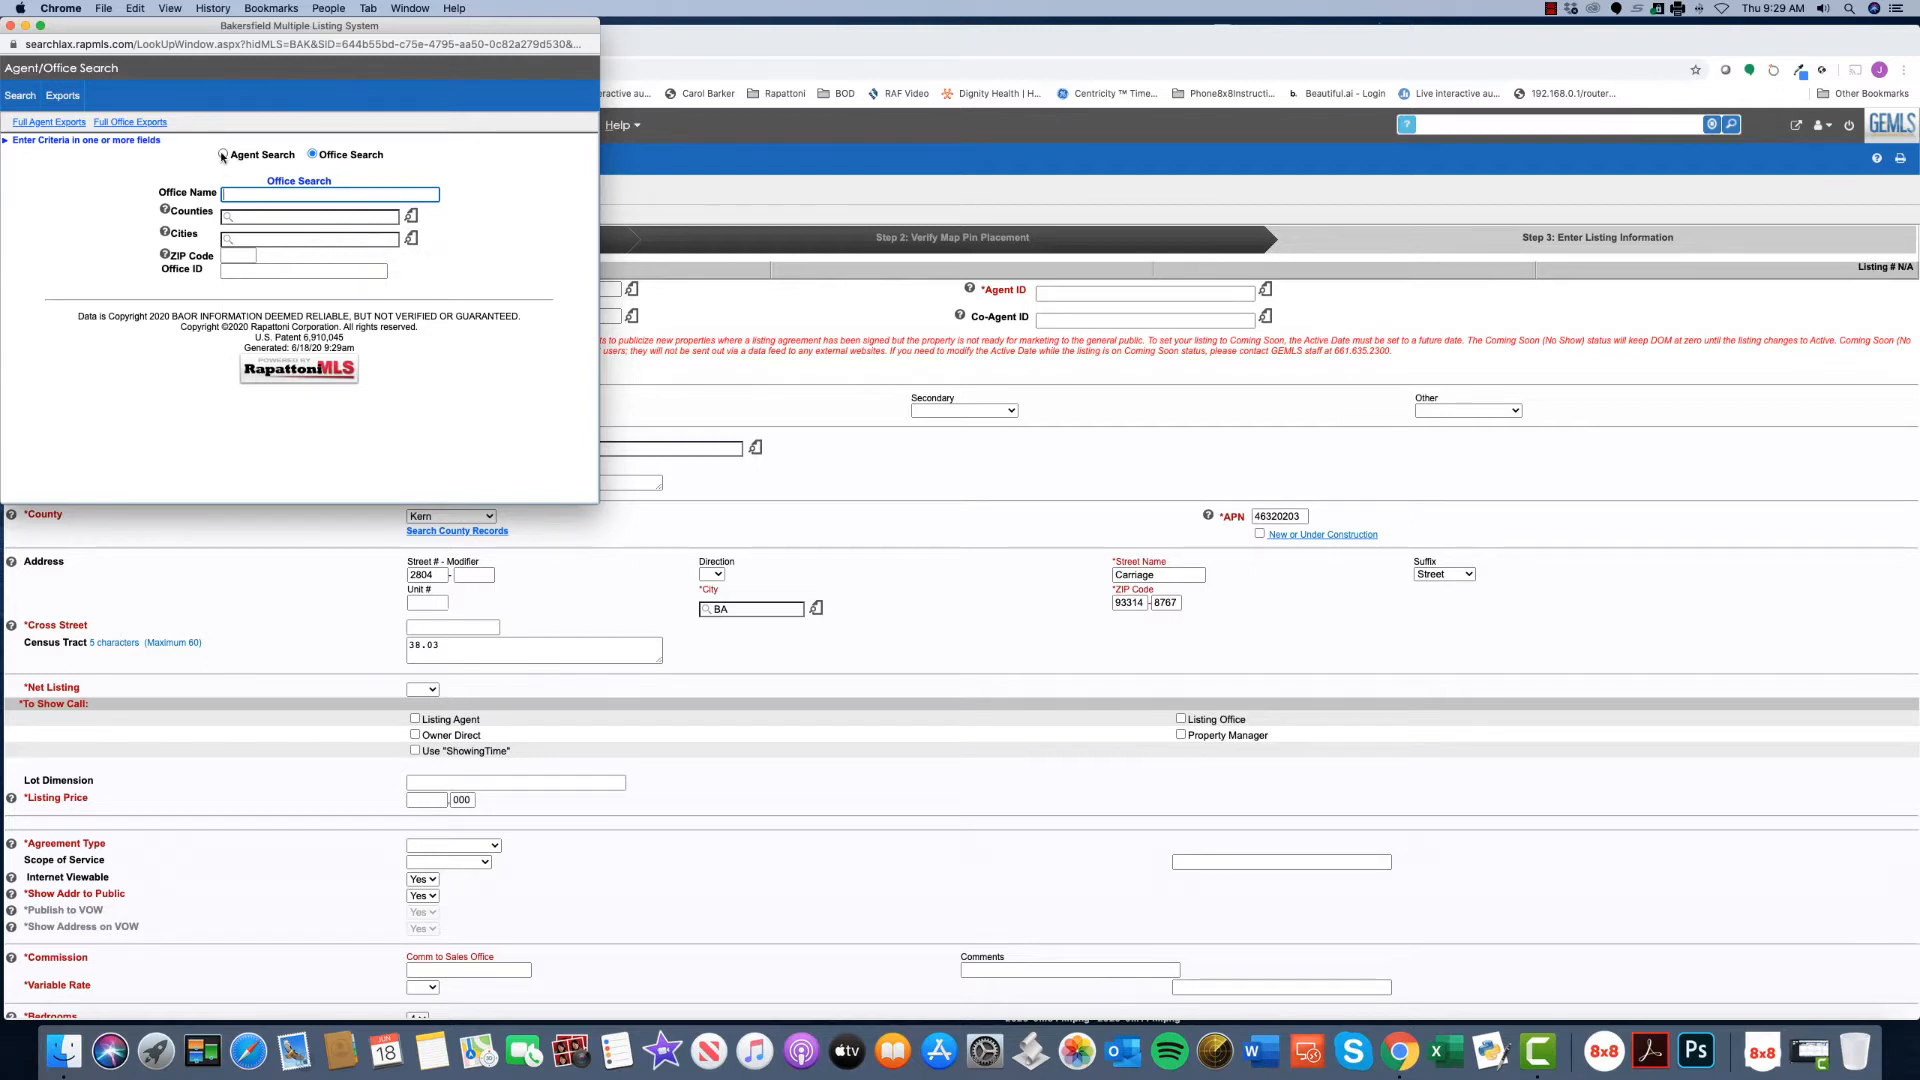
pyautogui.click(222, 155)
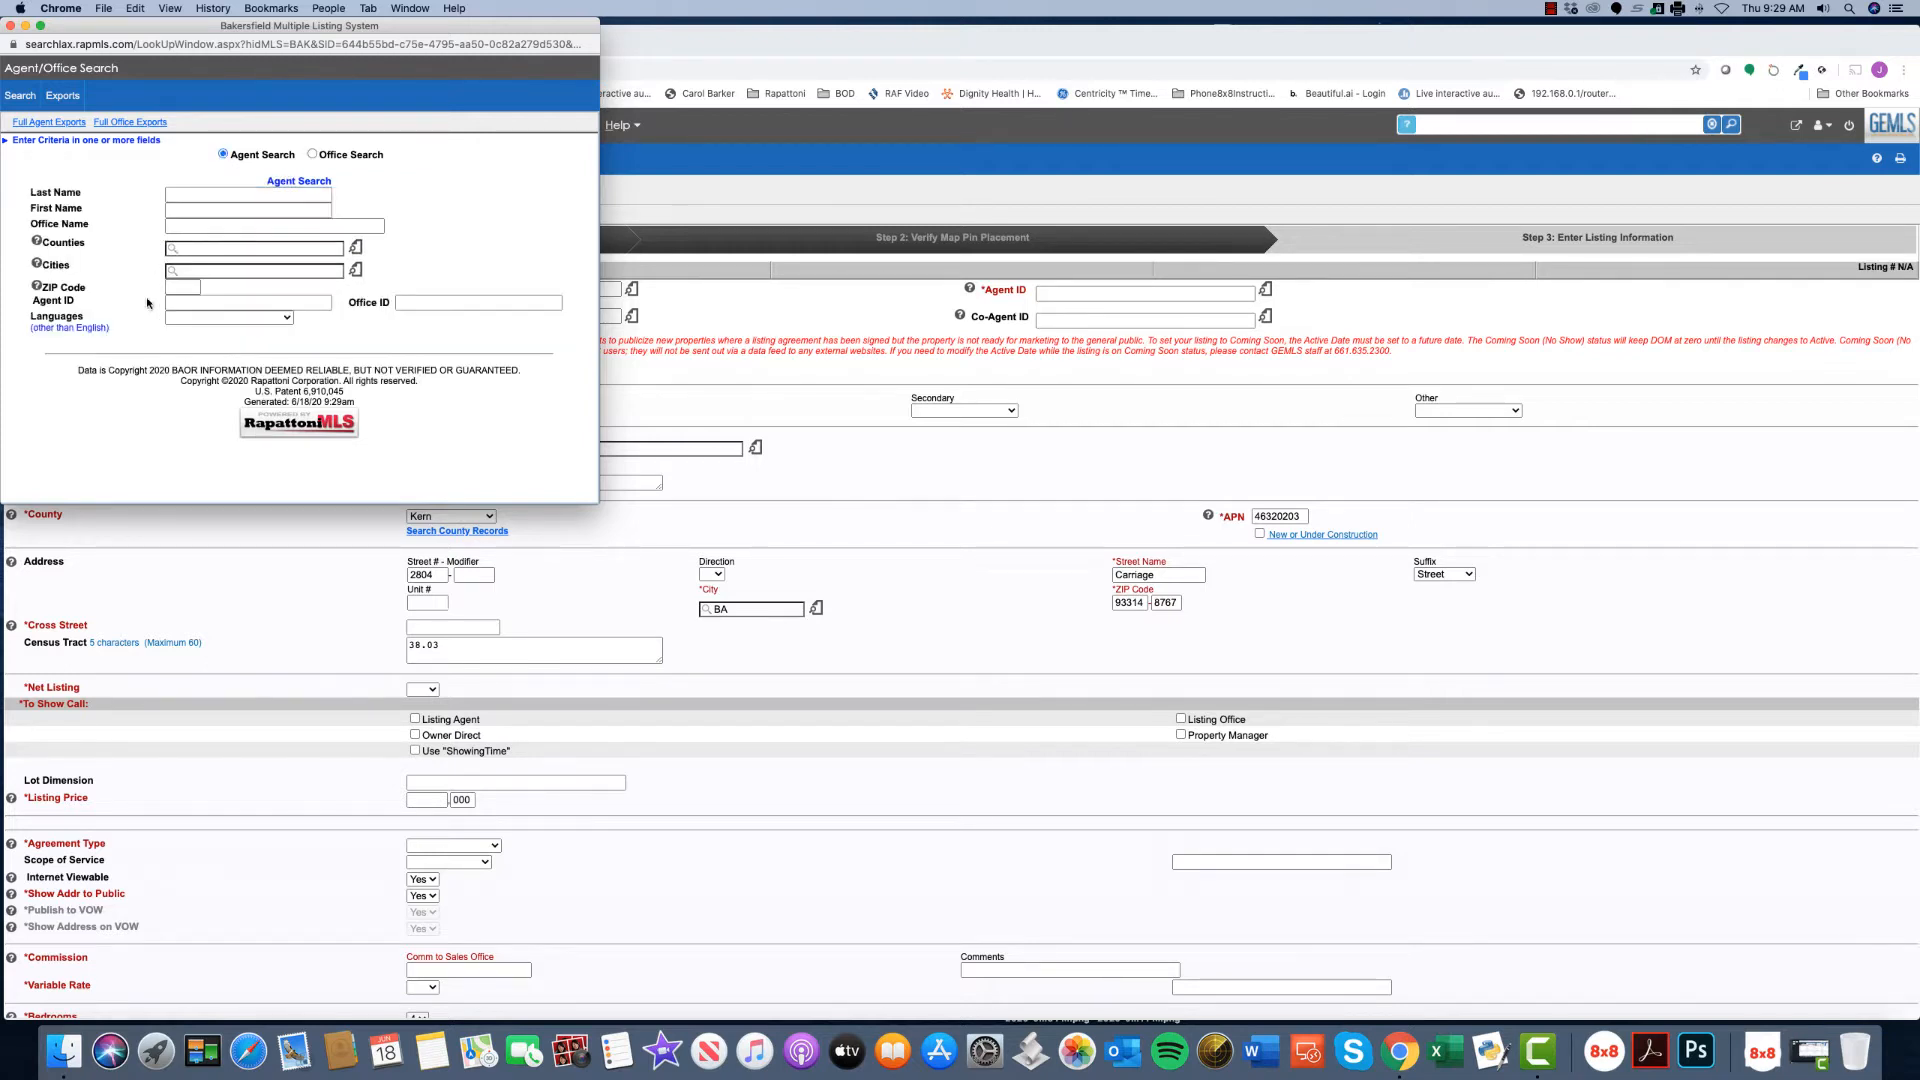
pyautogui.click(204, 300)
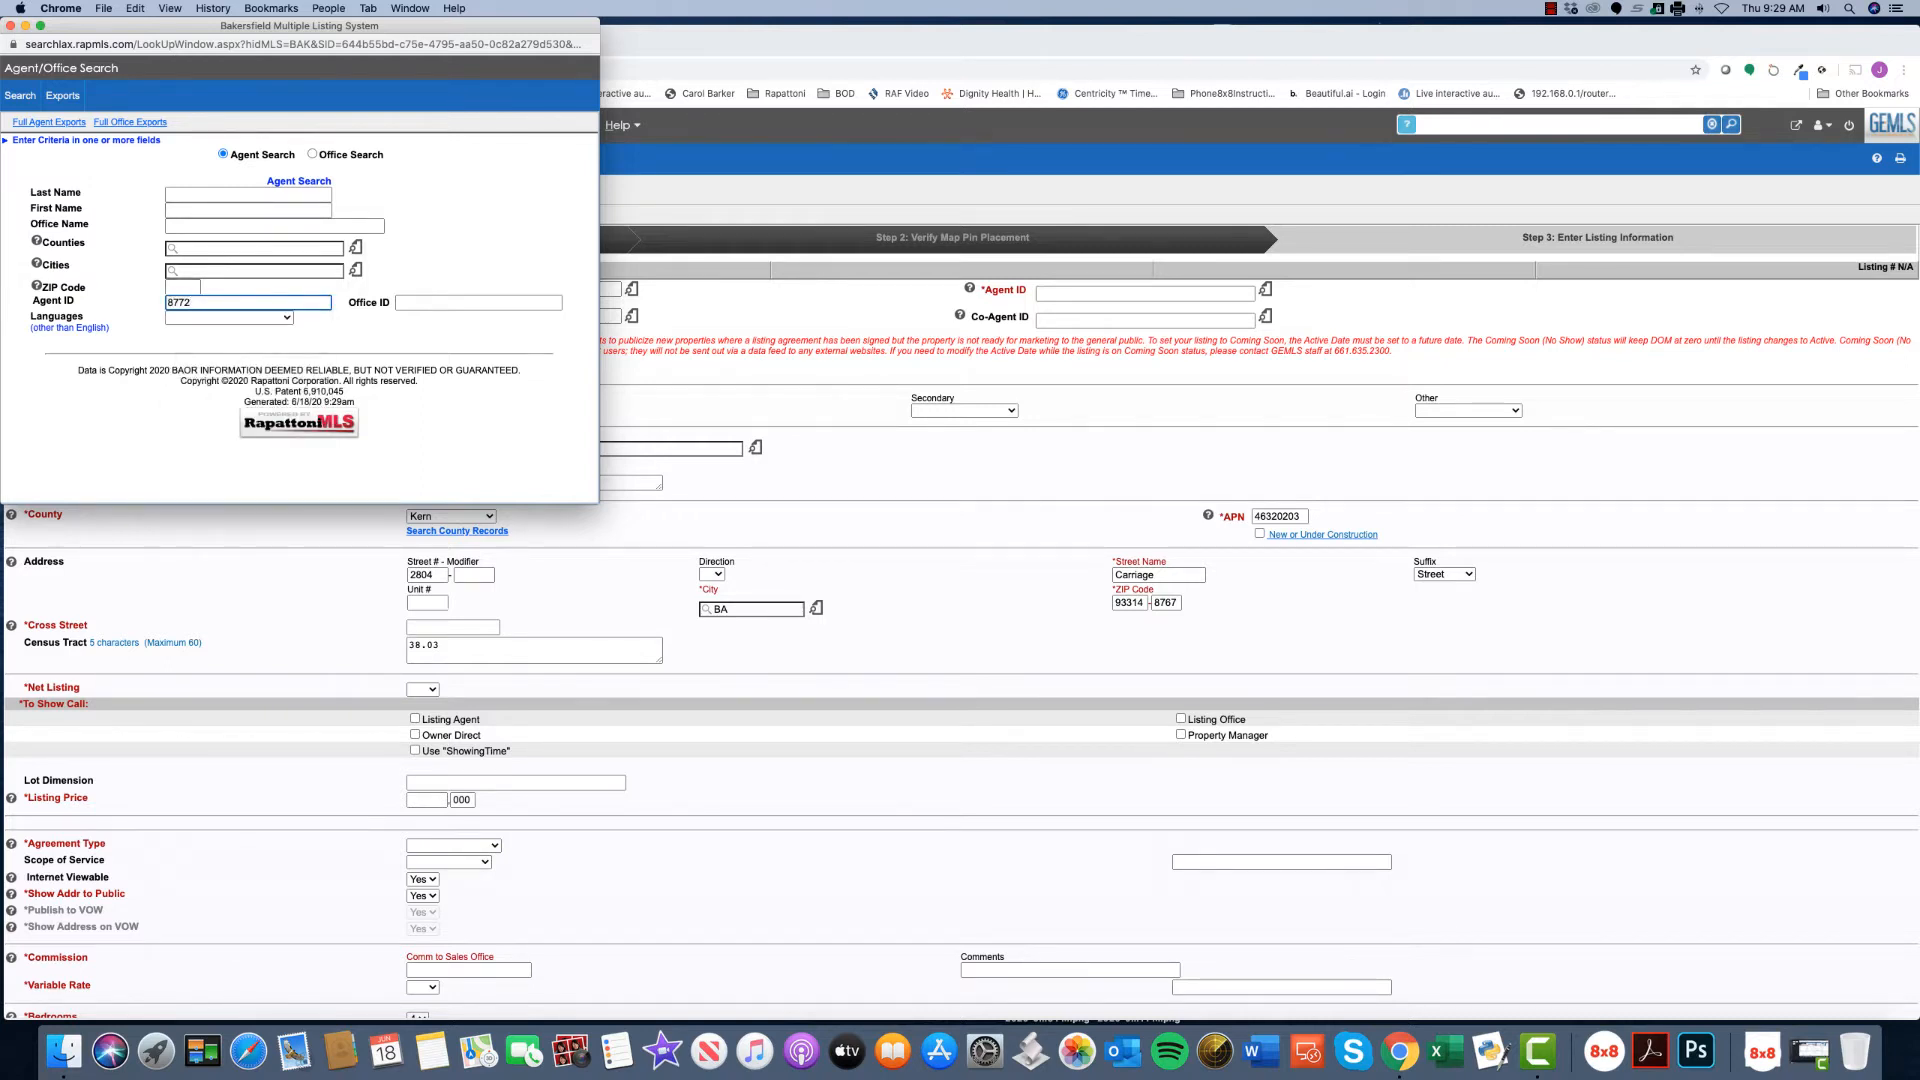
pyautogui.press('Return')
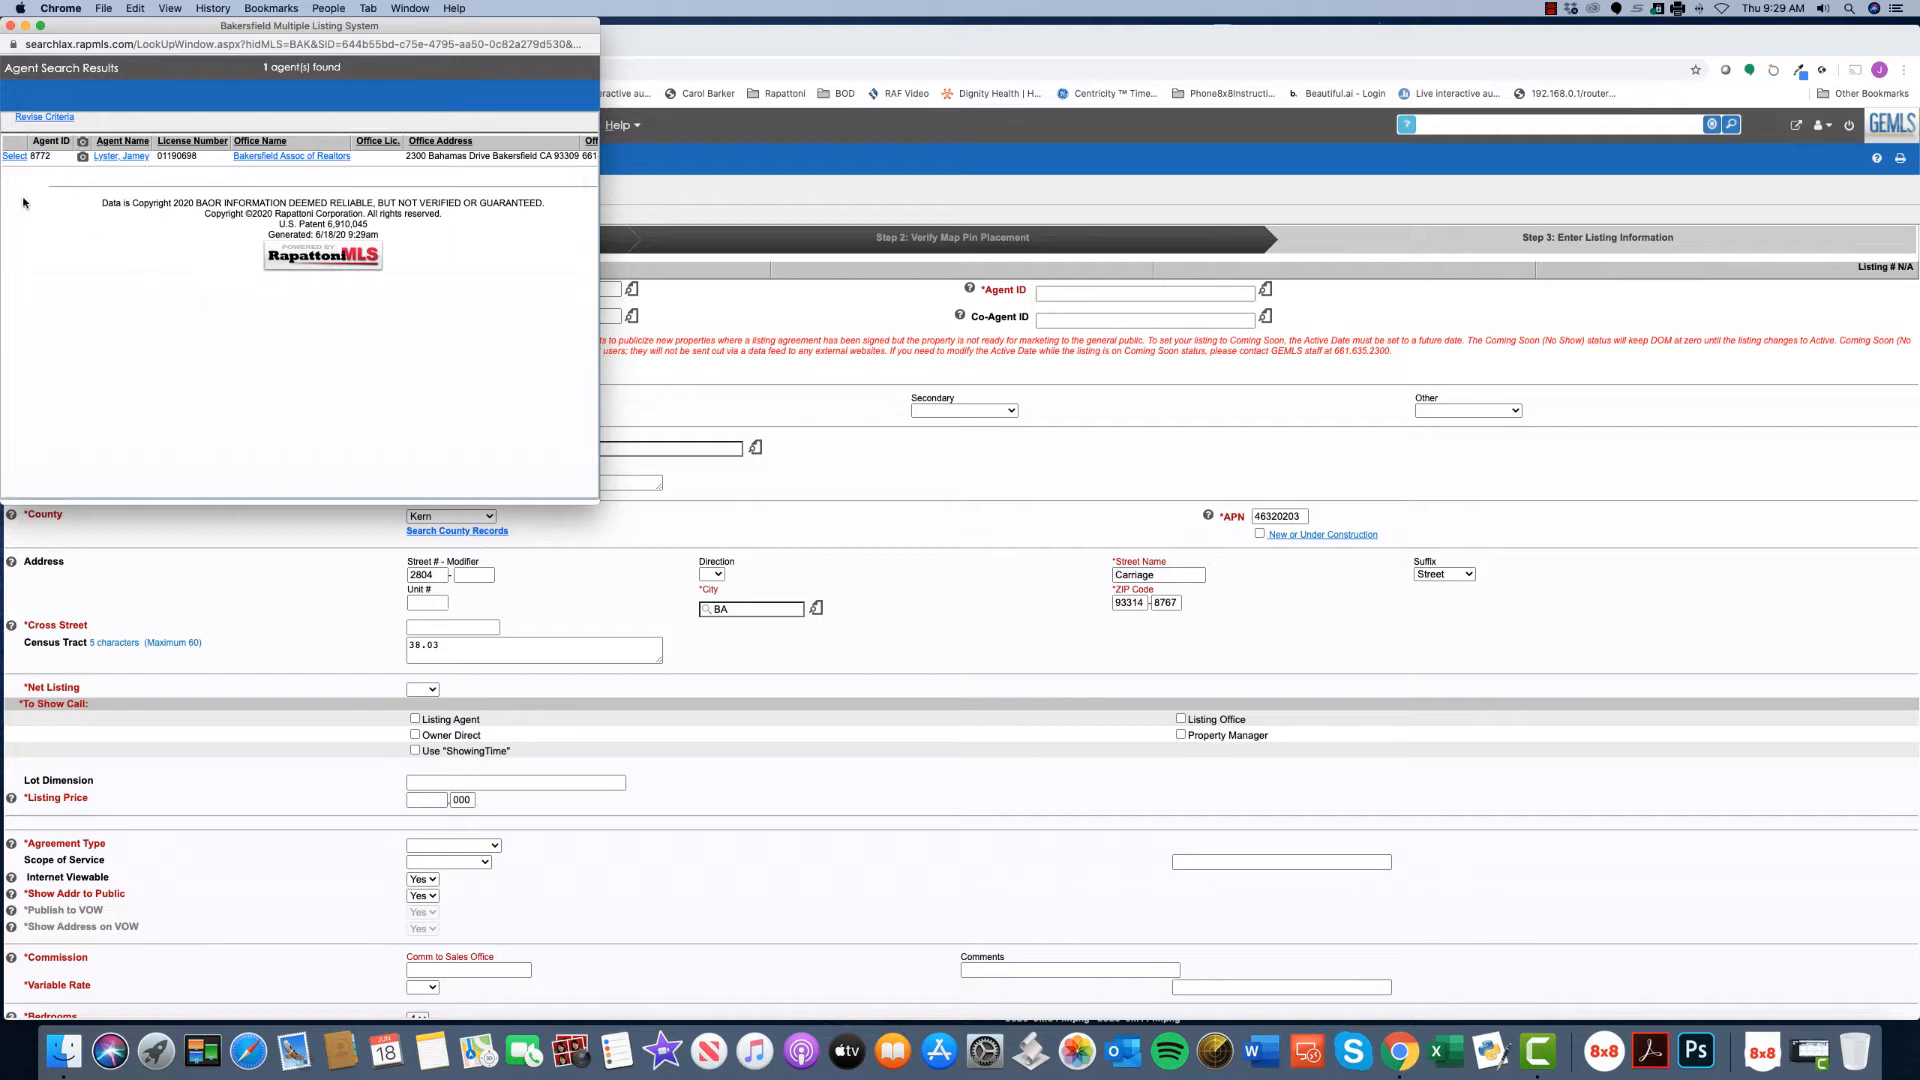
pyautogui.click(14, 157)
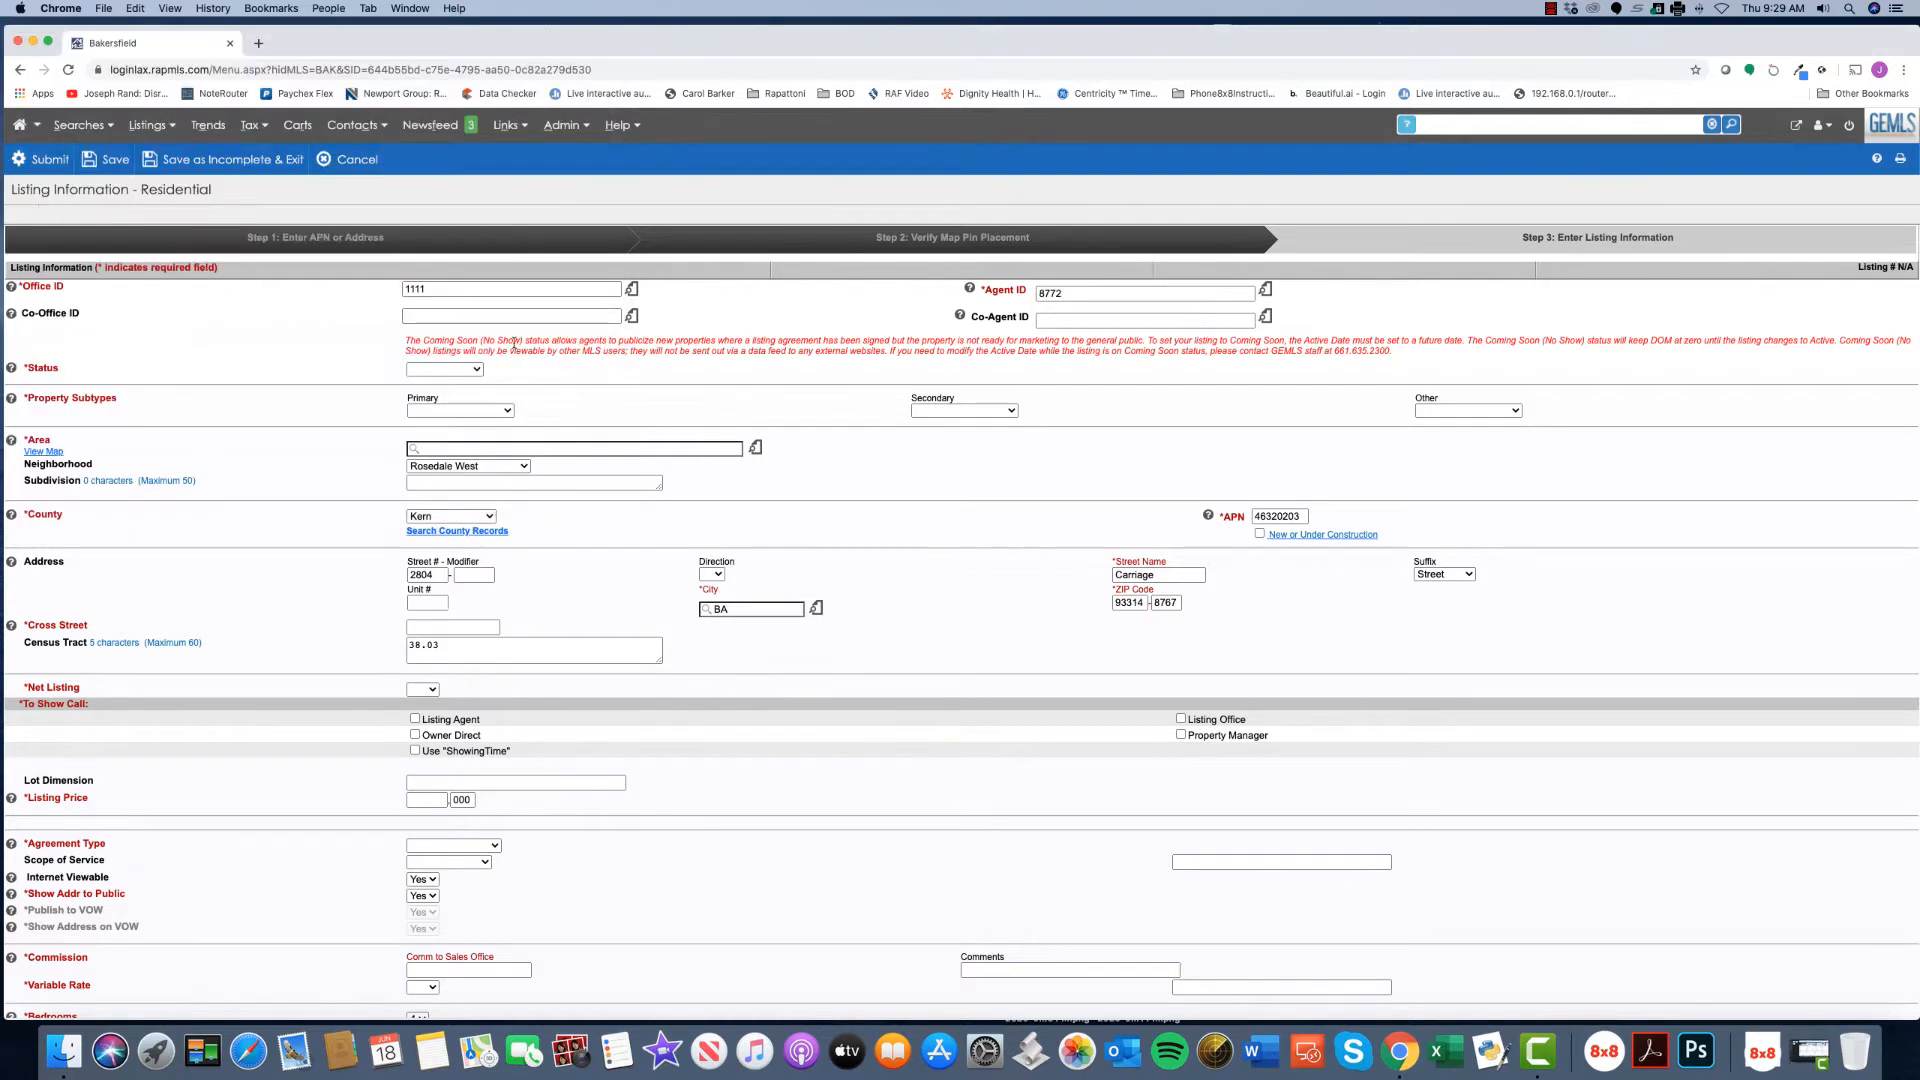
pyautogui.click(1265, 290)
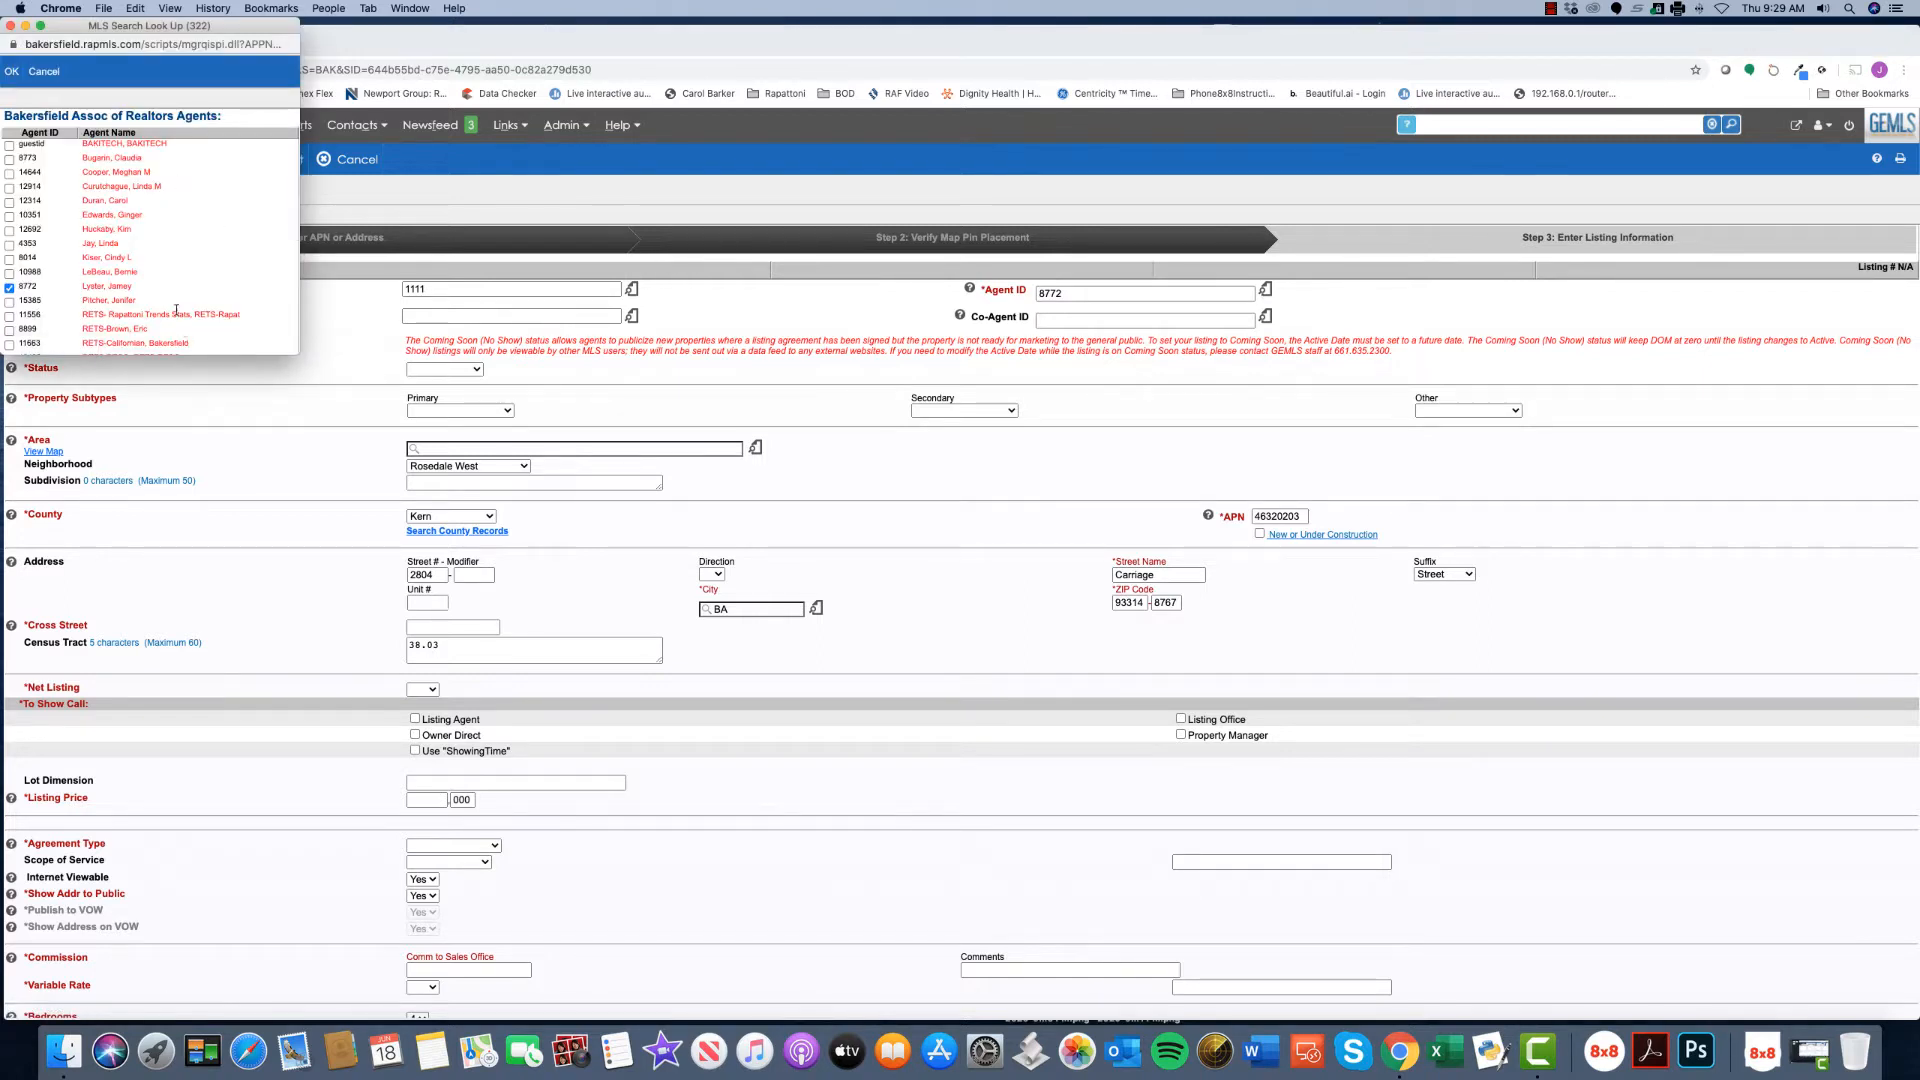
pyautogui.click(36, 71)
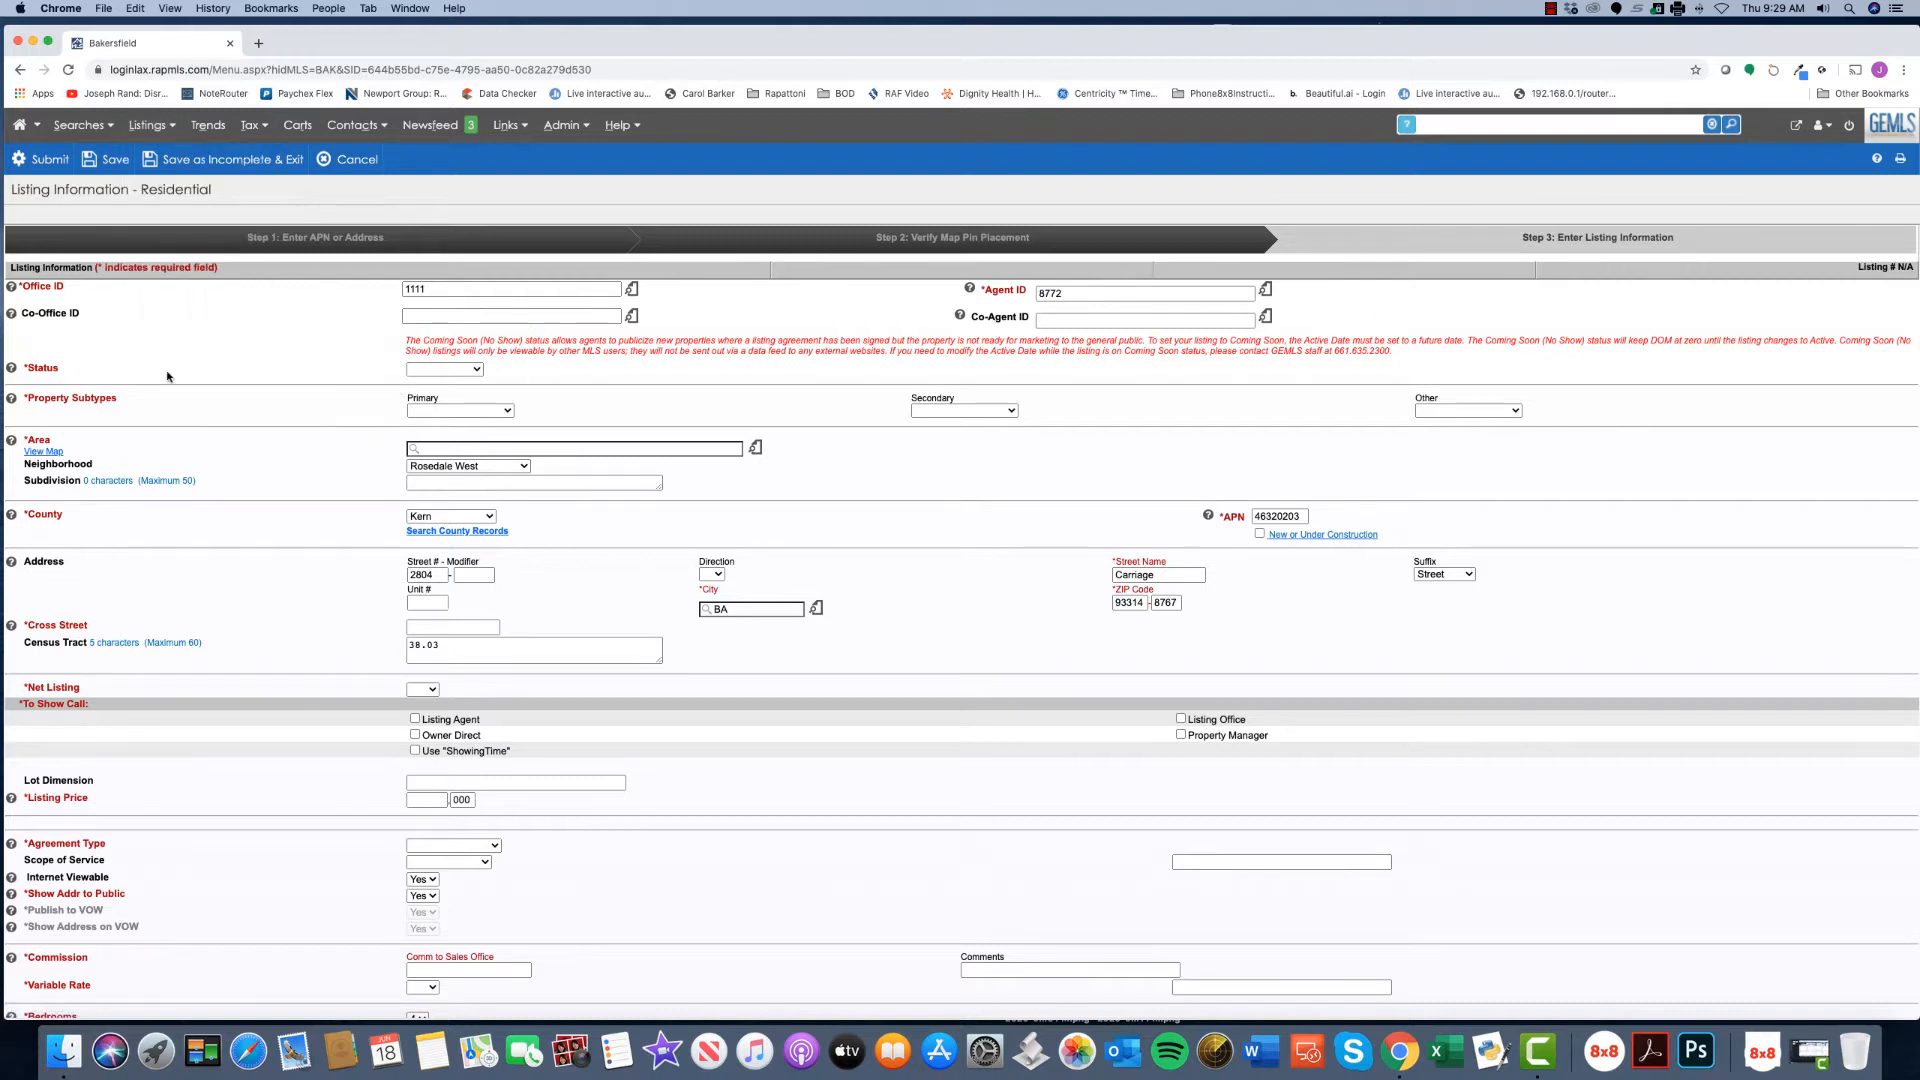
# - Set the listing Status to Active after briefly switching it to Coming Soon
pyautogui.click(474, 369)
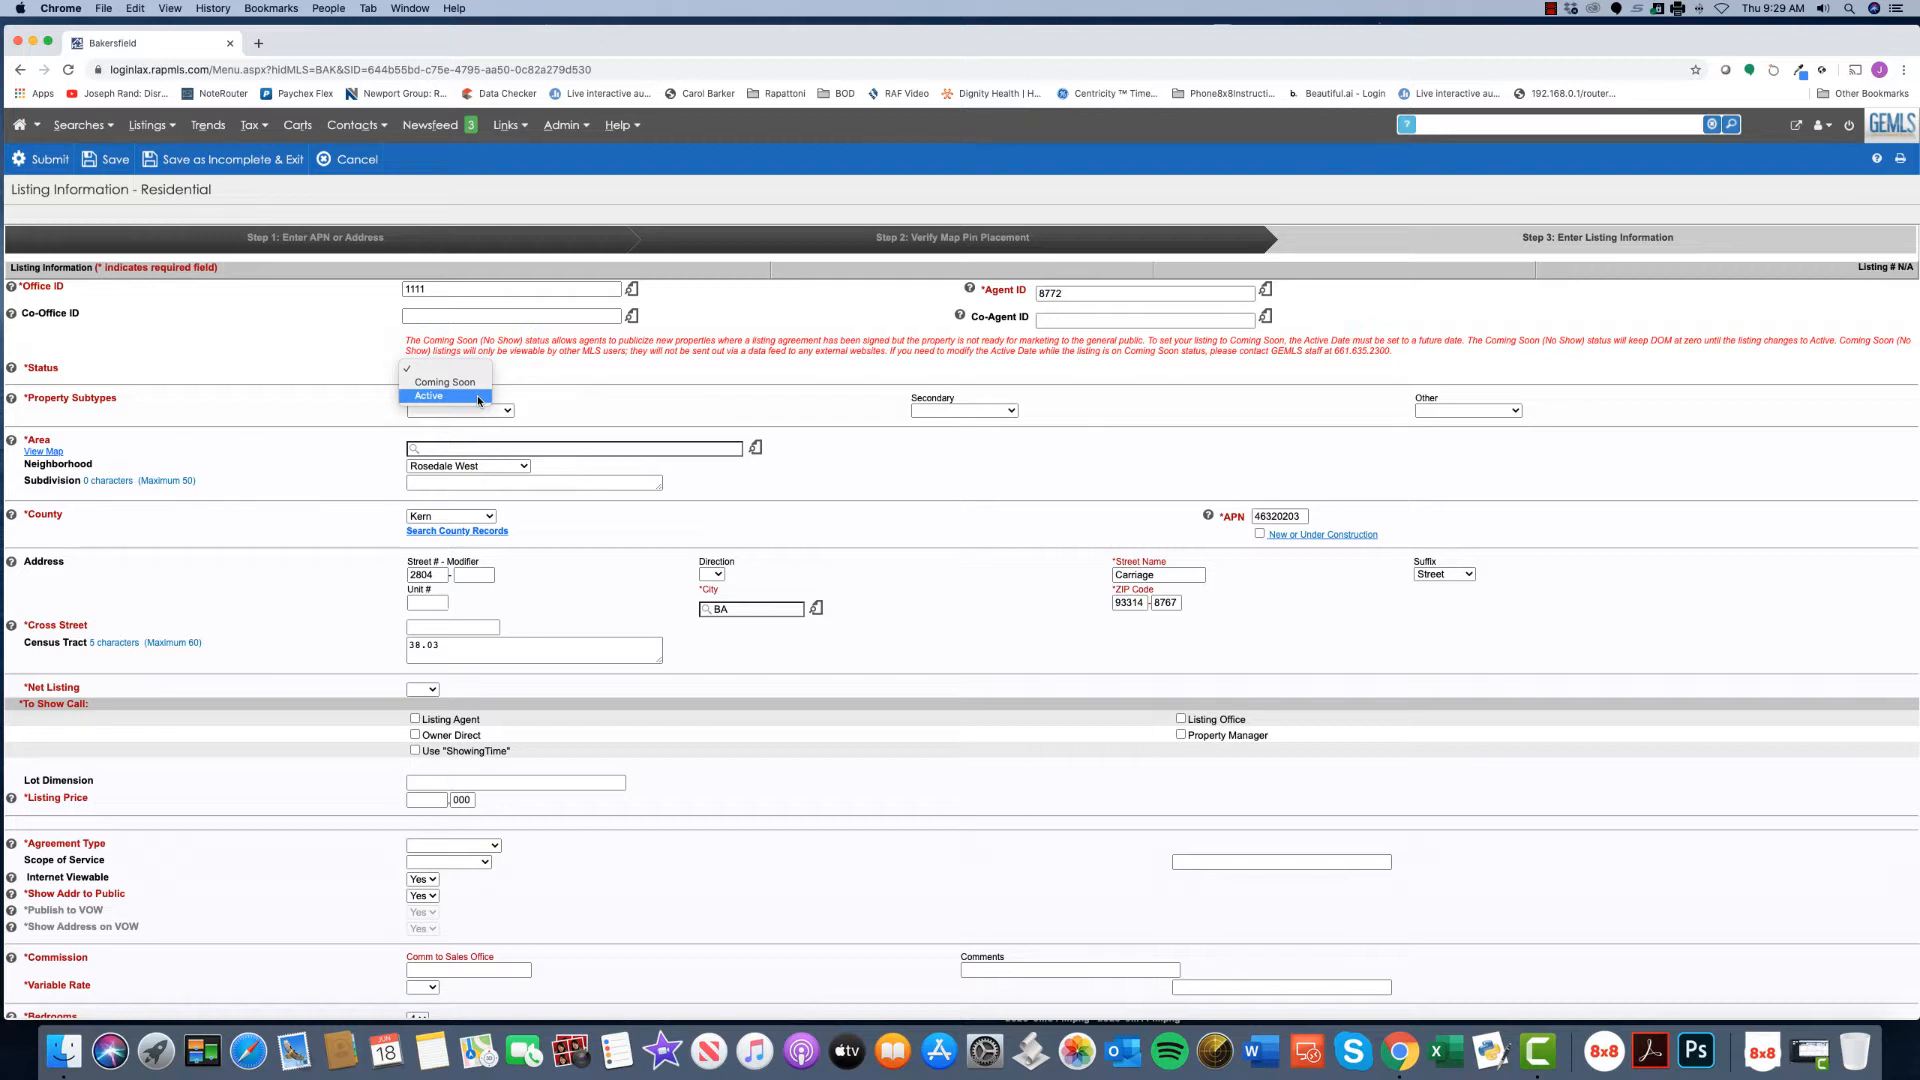
pyautogui.click(479, 398)
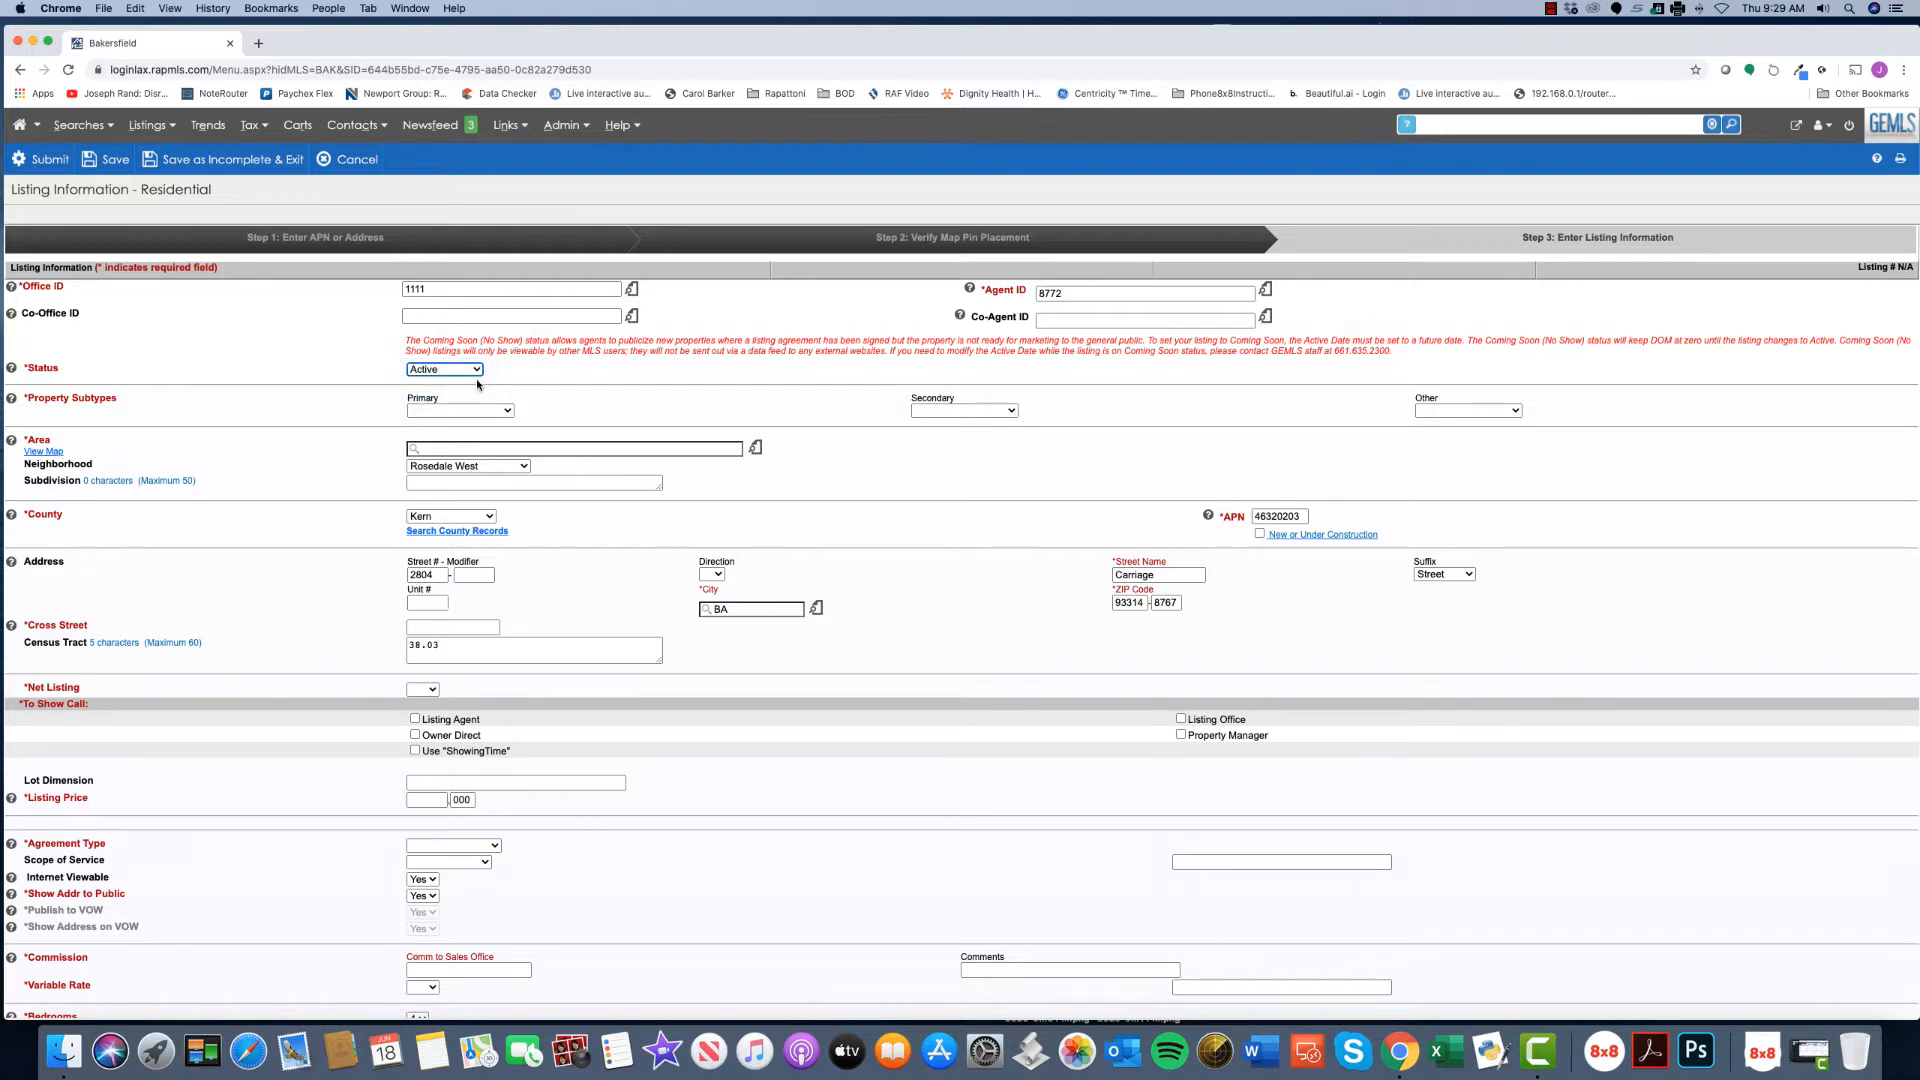
pyautogui.click(476, 378)
pyautogui.click(445, 355)
pyautogui.click(474, 370)
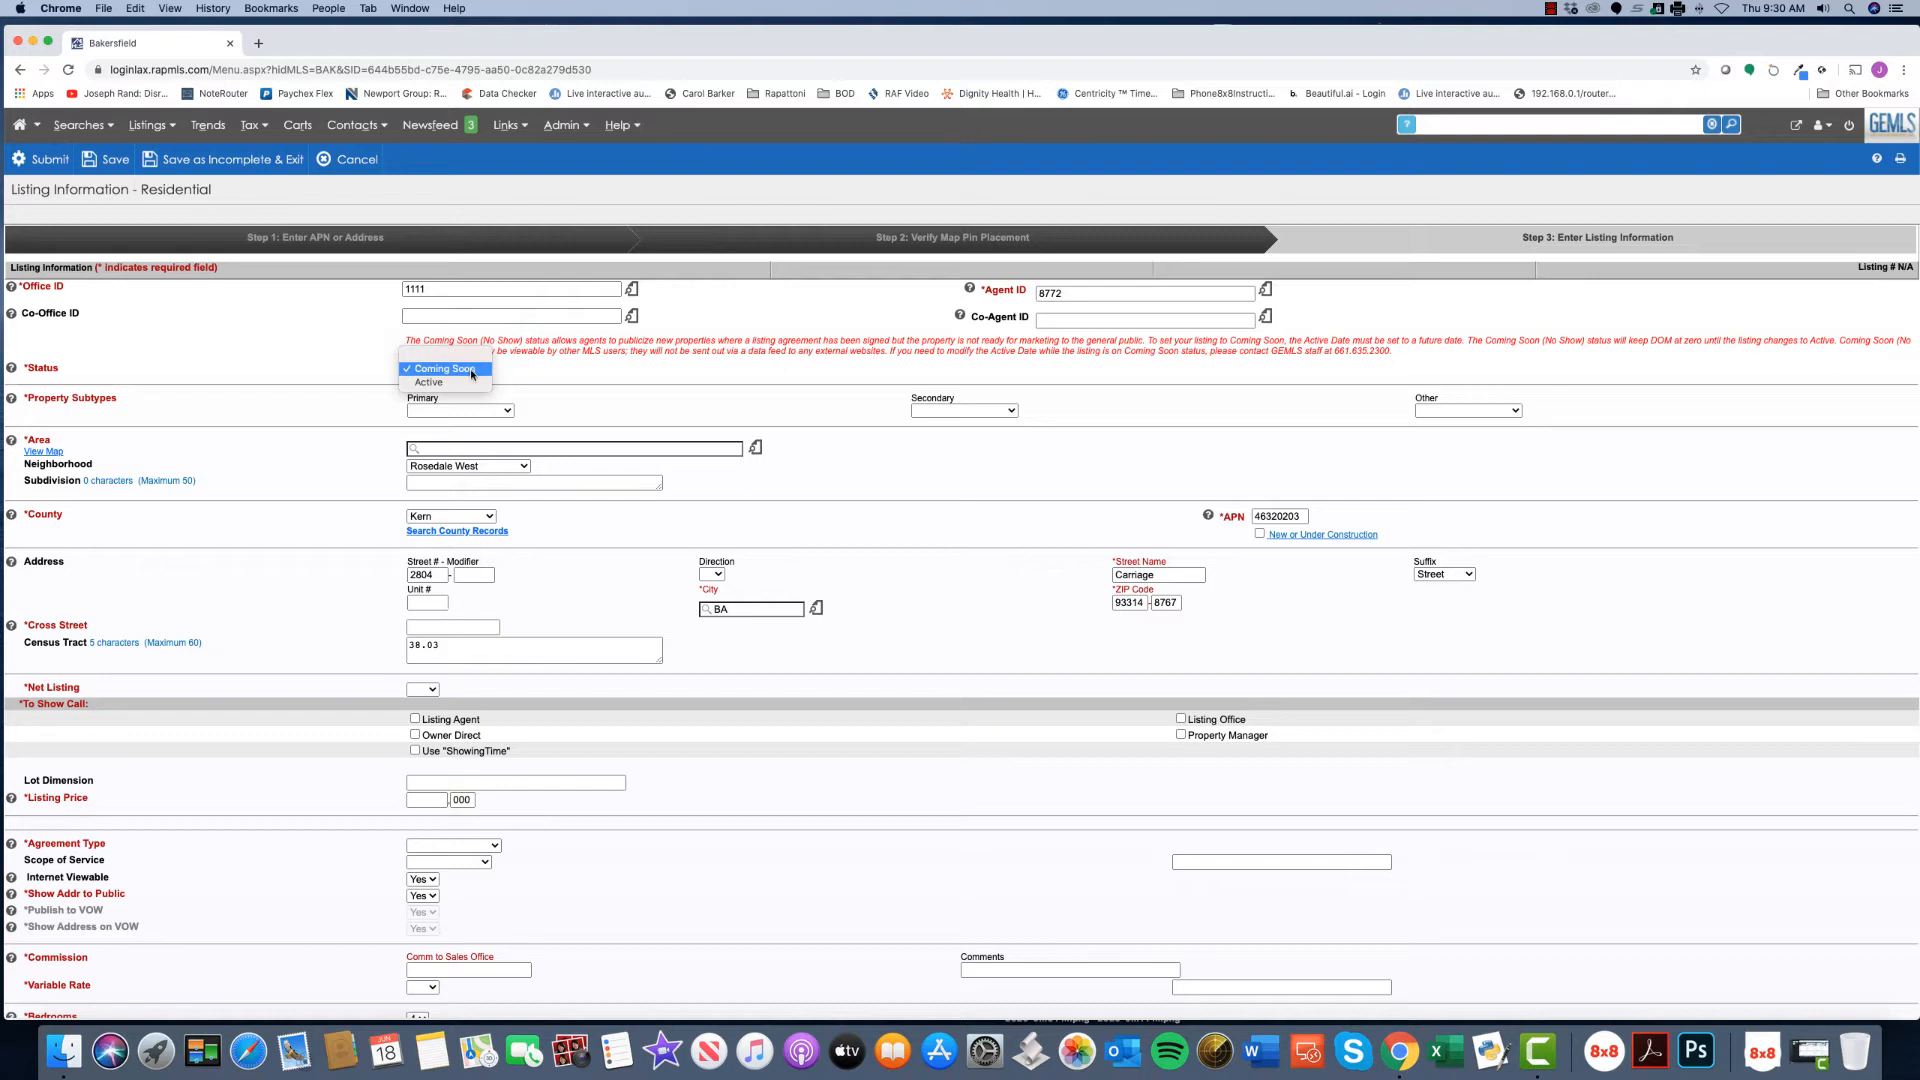
pyautogui.click(440, 382)
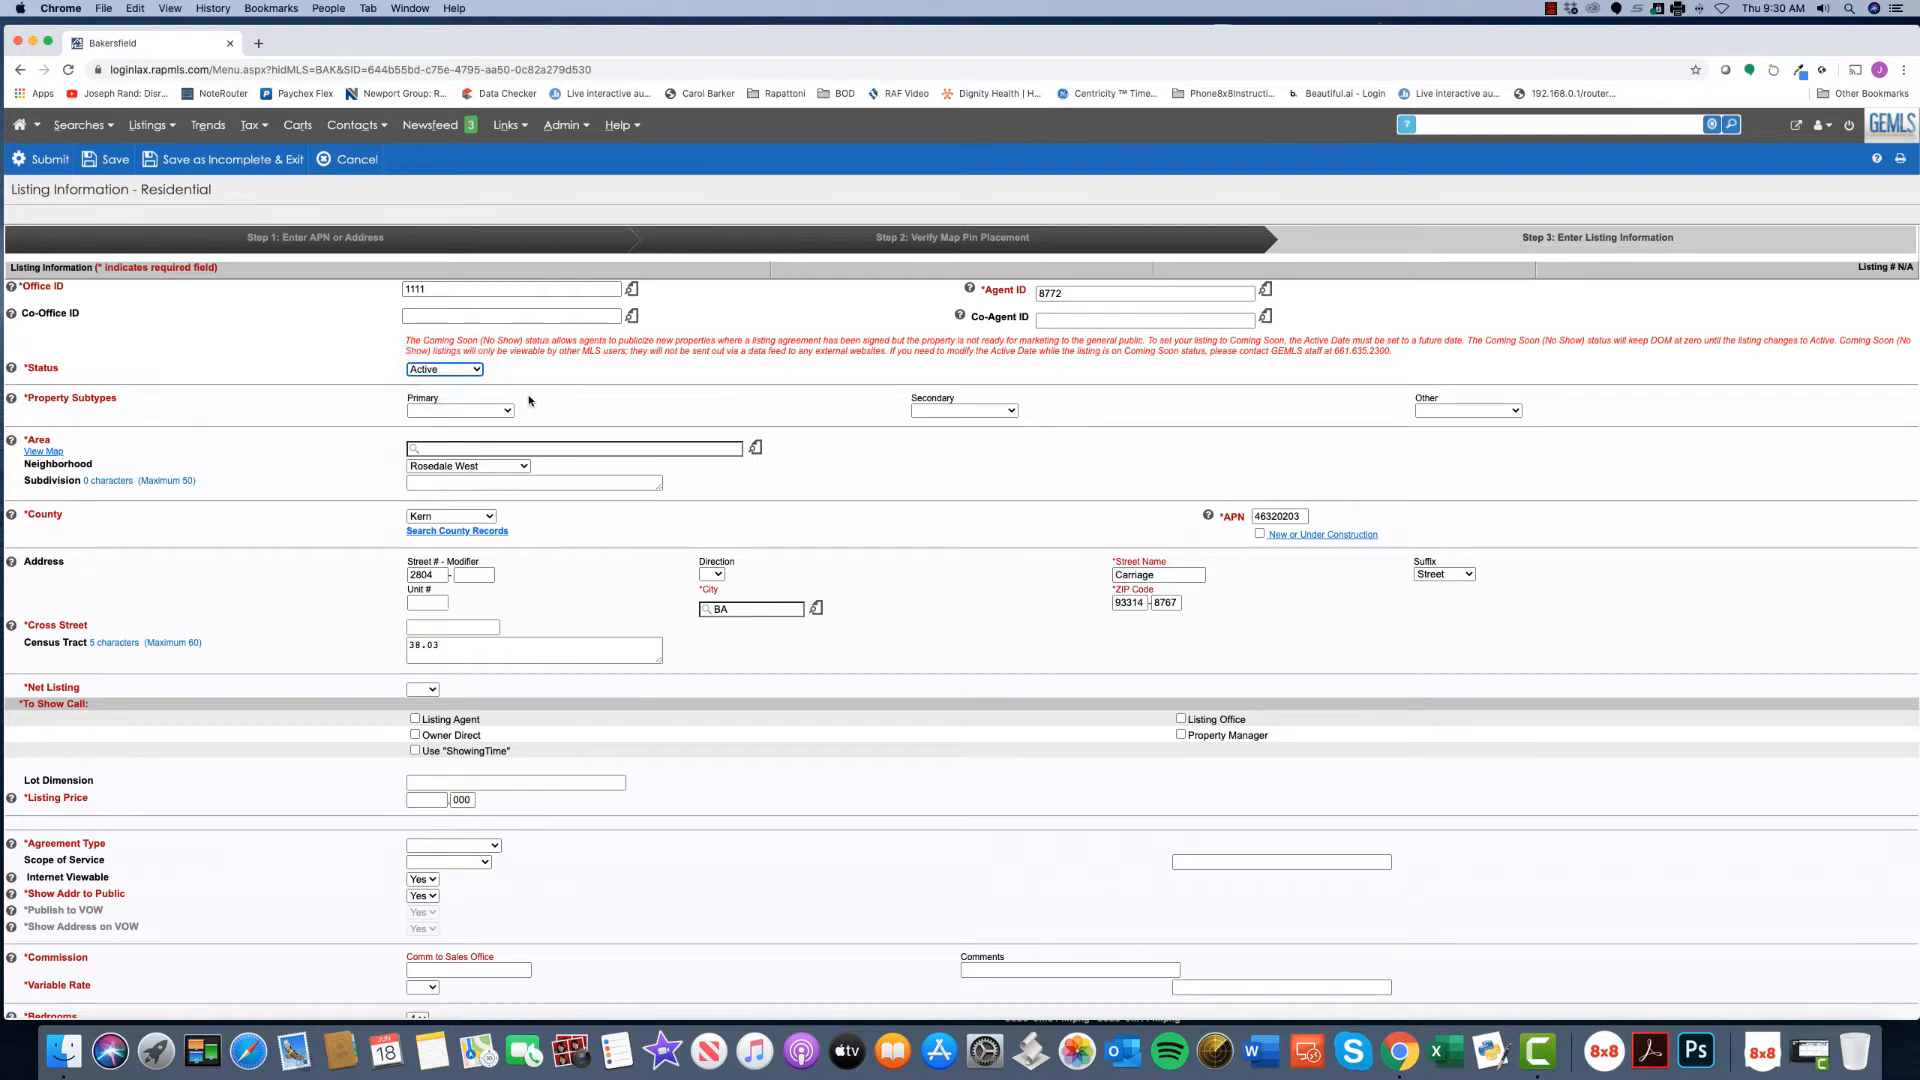
pyautogui.click(508, 411)
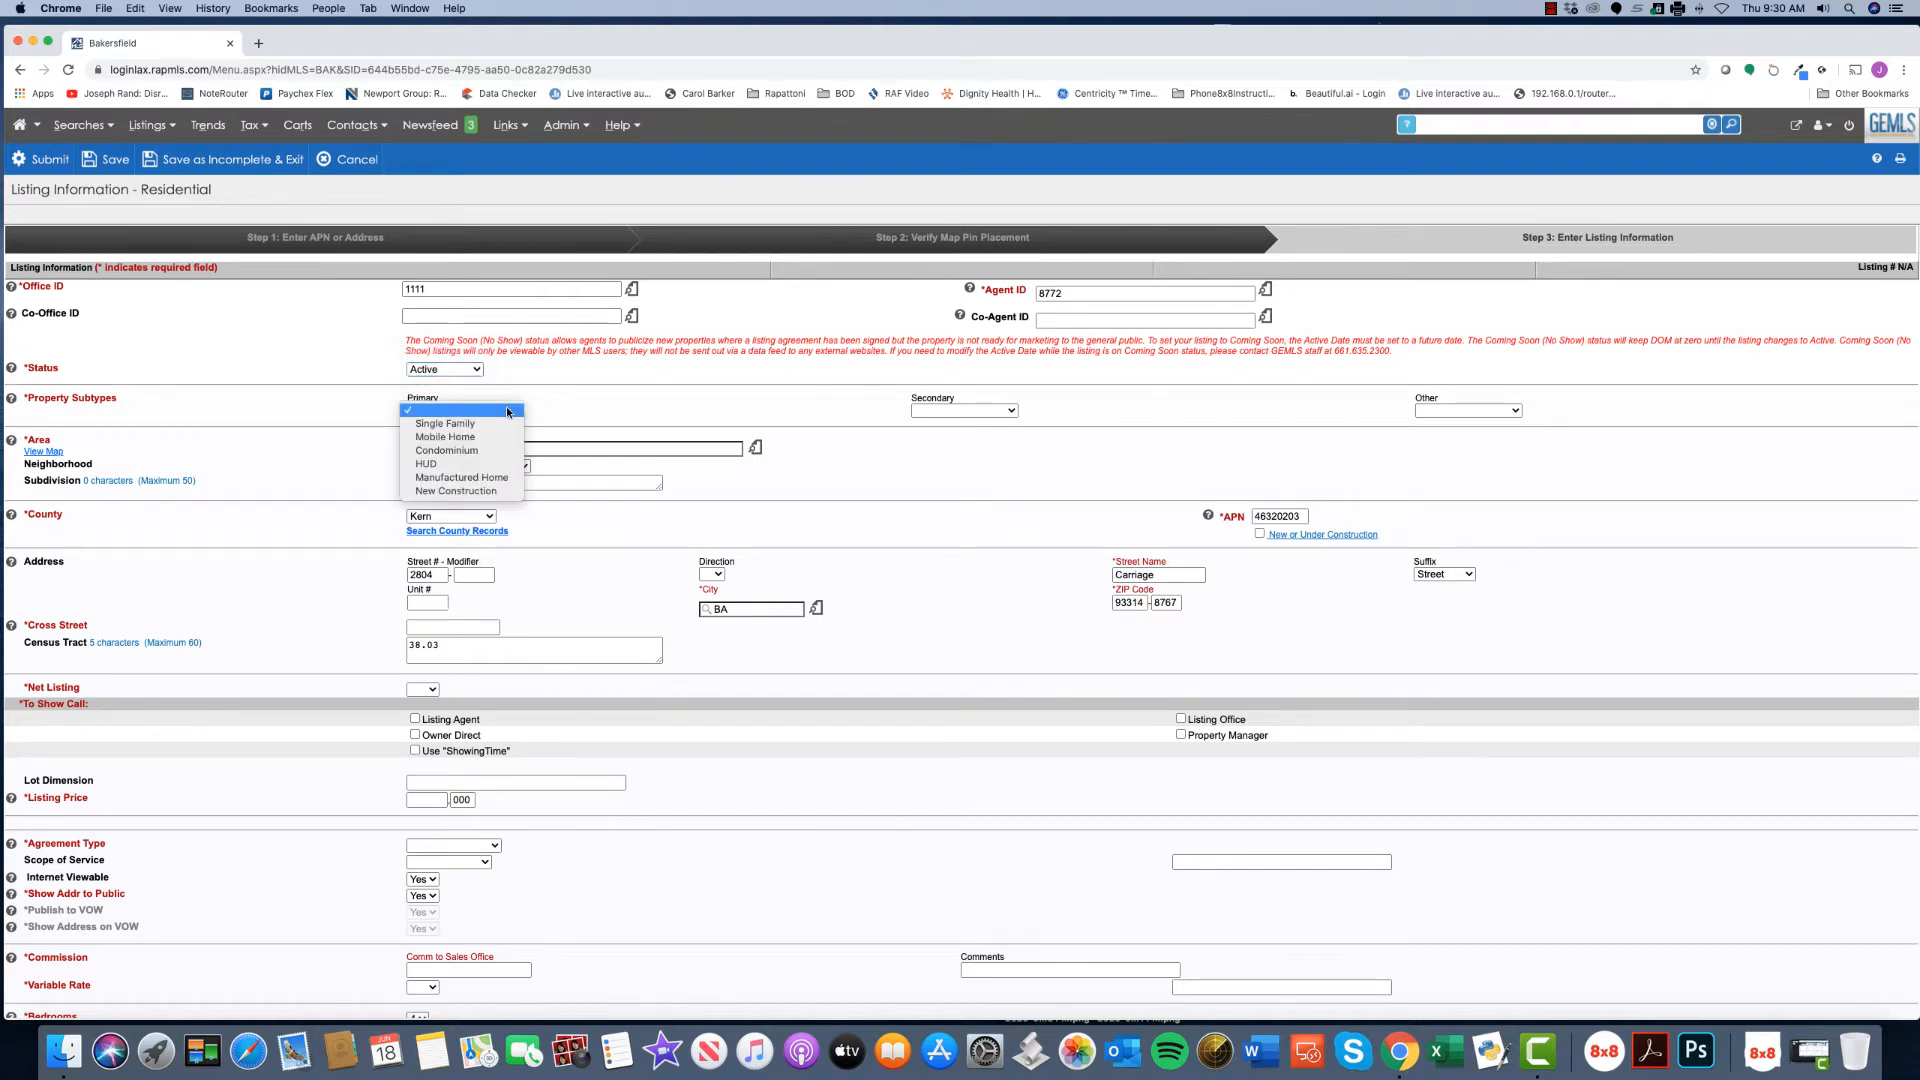
# - Change the primary property subtype to Manufactured Home after briefly trying New Construction
pyautogui.click(504, 492)
pyautogui.click(421, 430)
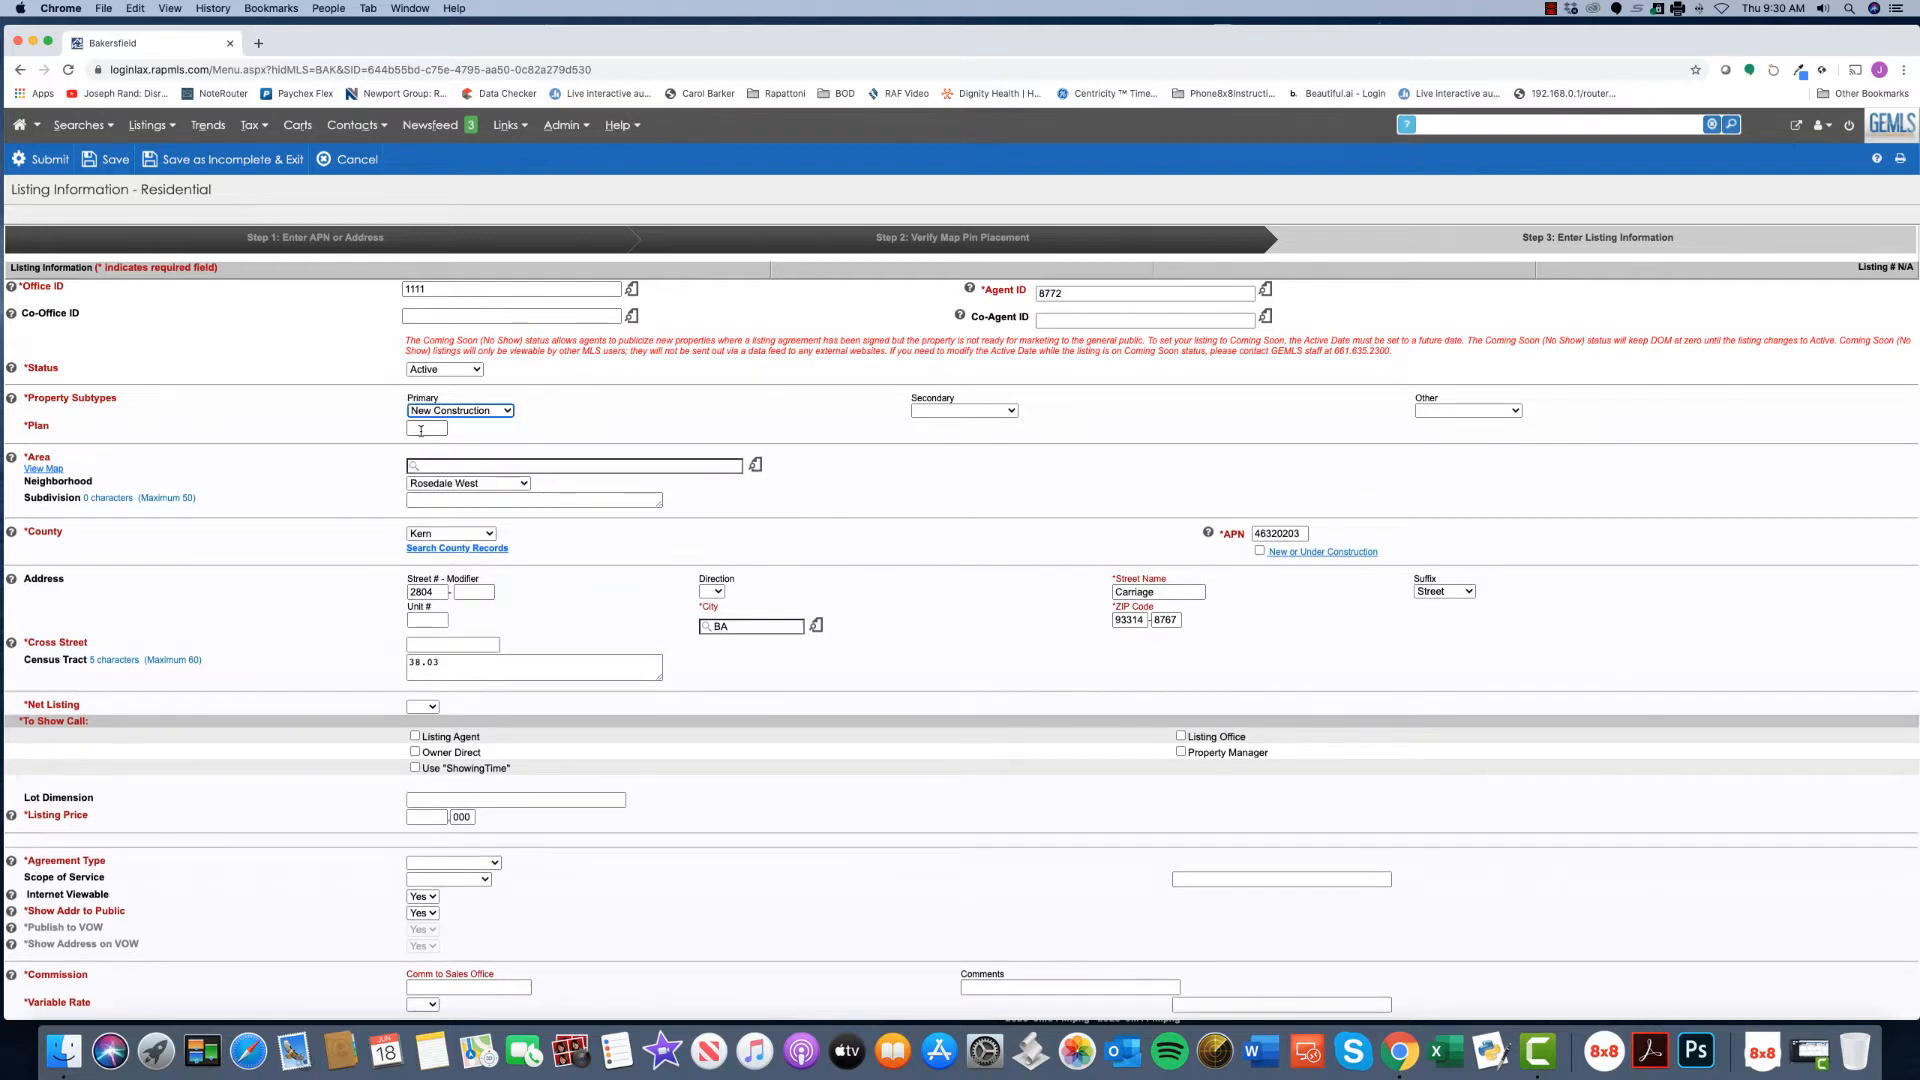
pyautogui.write('2450')
pyautogui.click(997, 415)
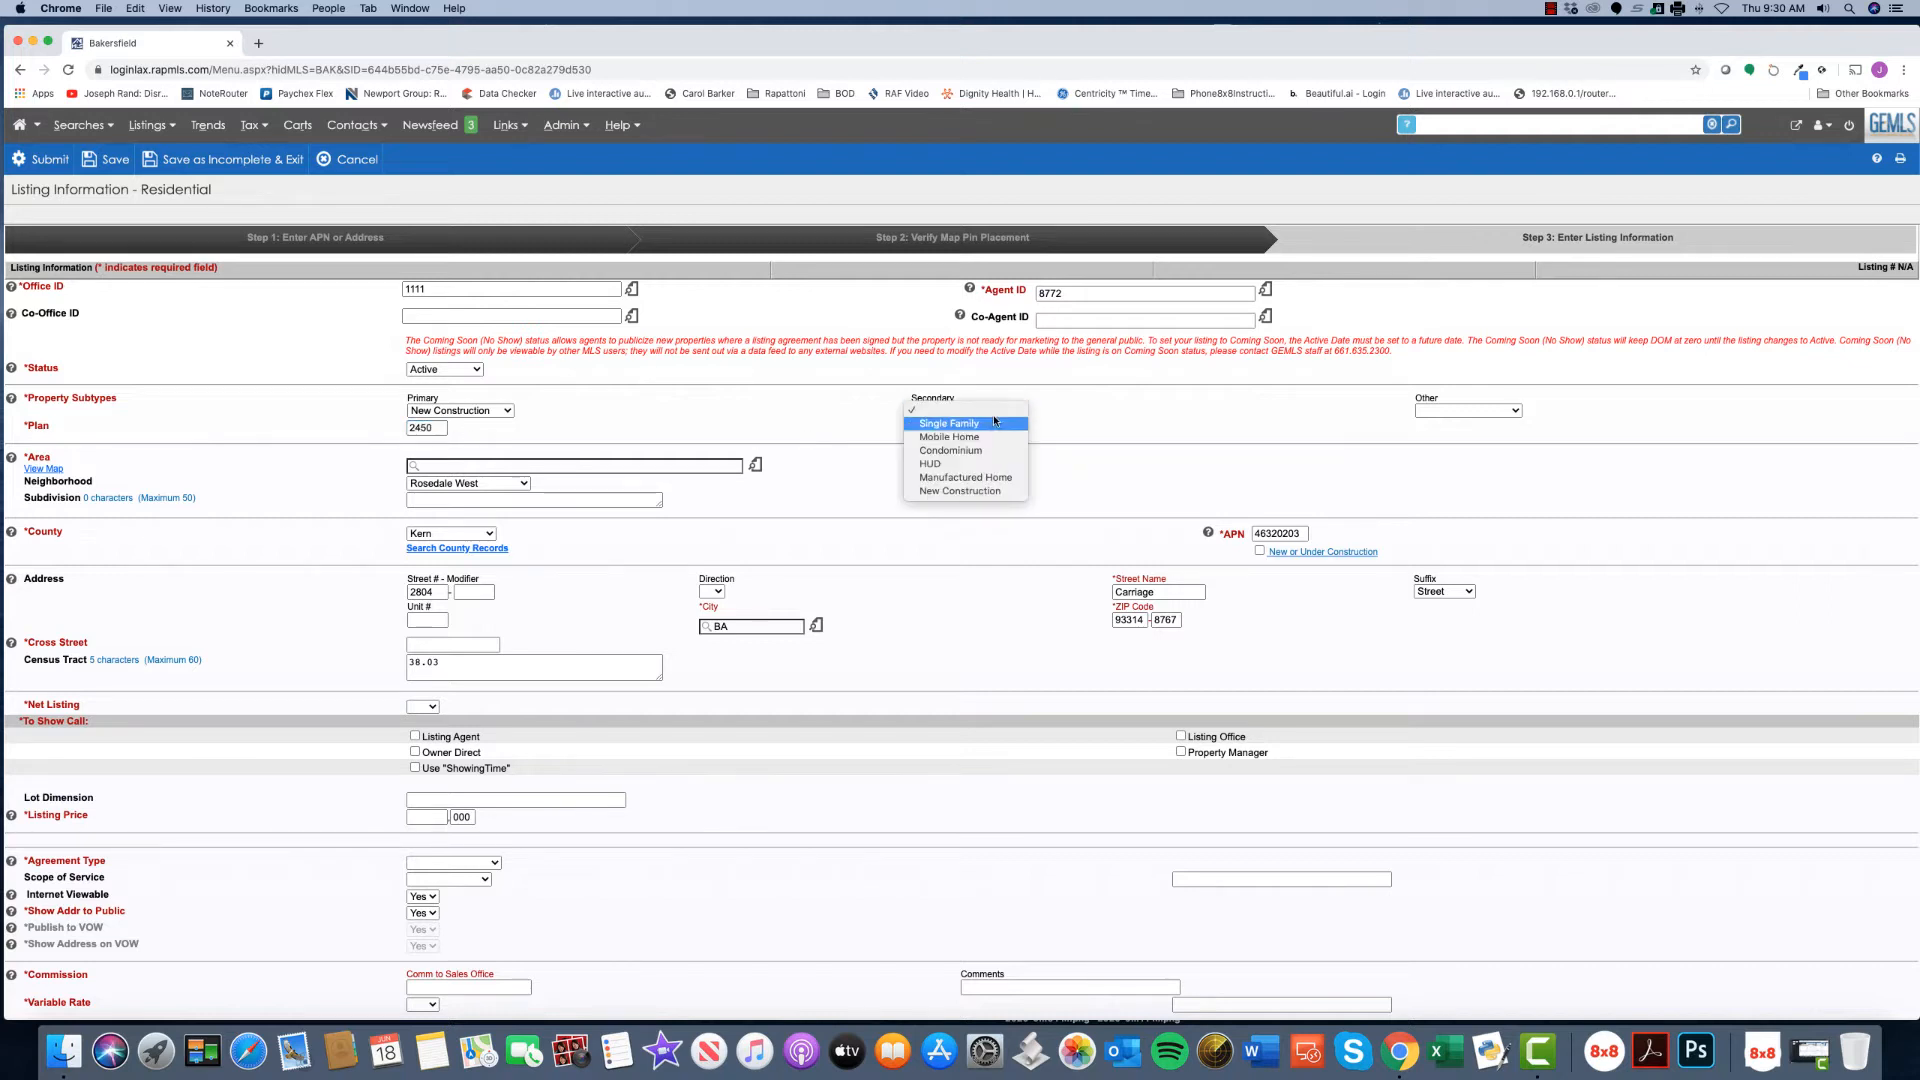
pyautogui.click(992, 423)
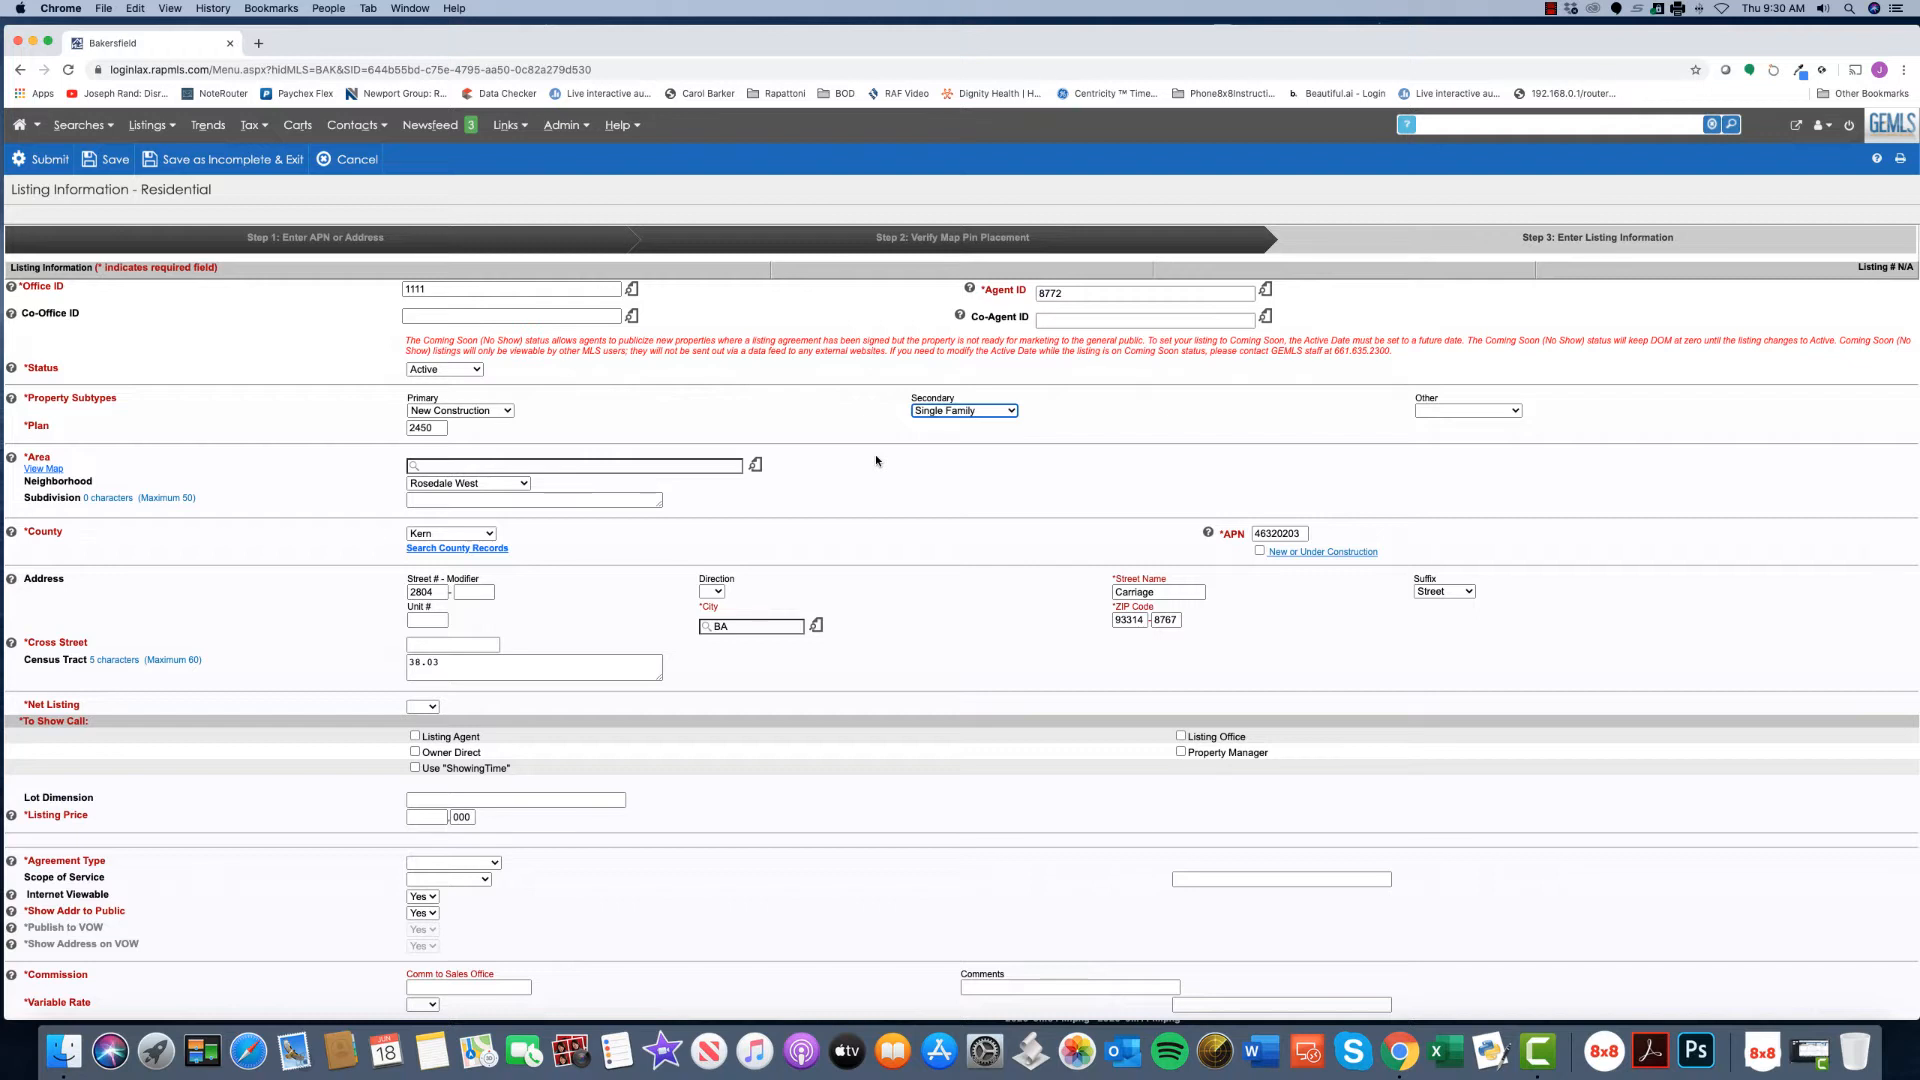
pyautogui.click(510, 414)
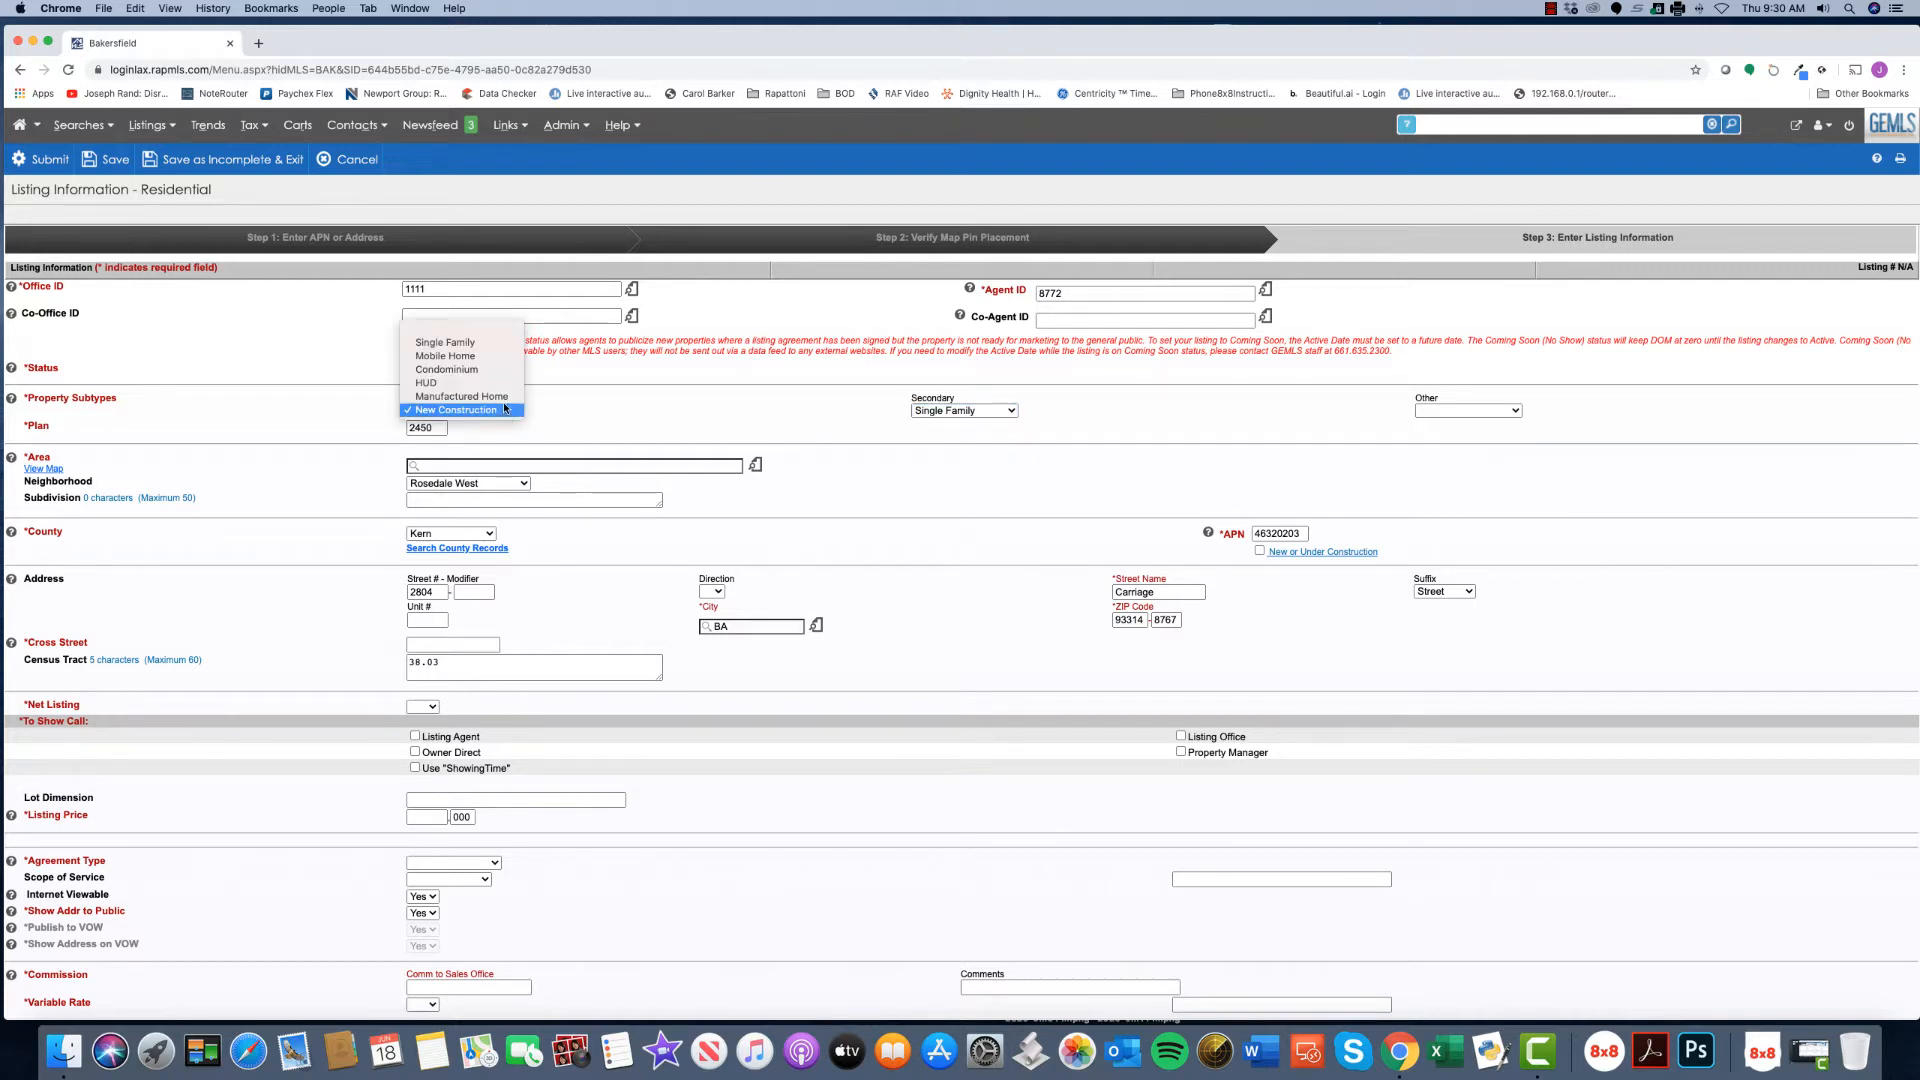
pyautogui.click(500, 397)
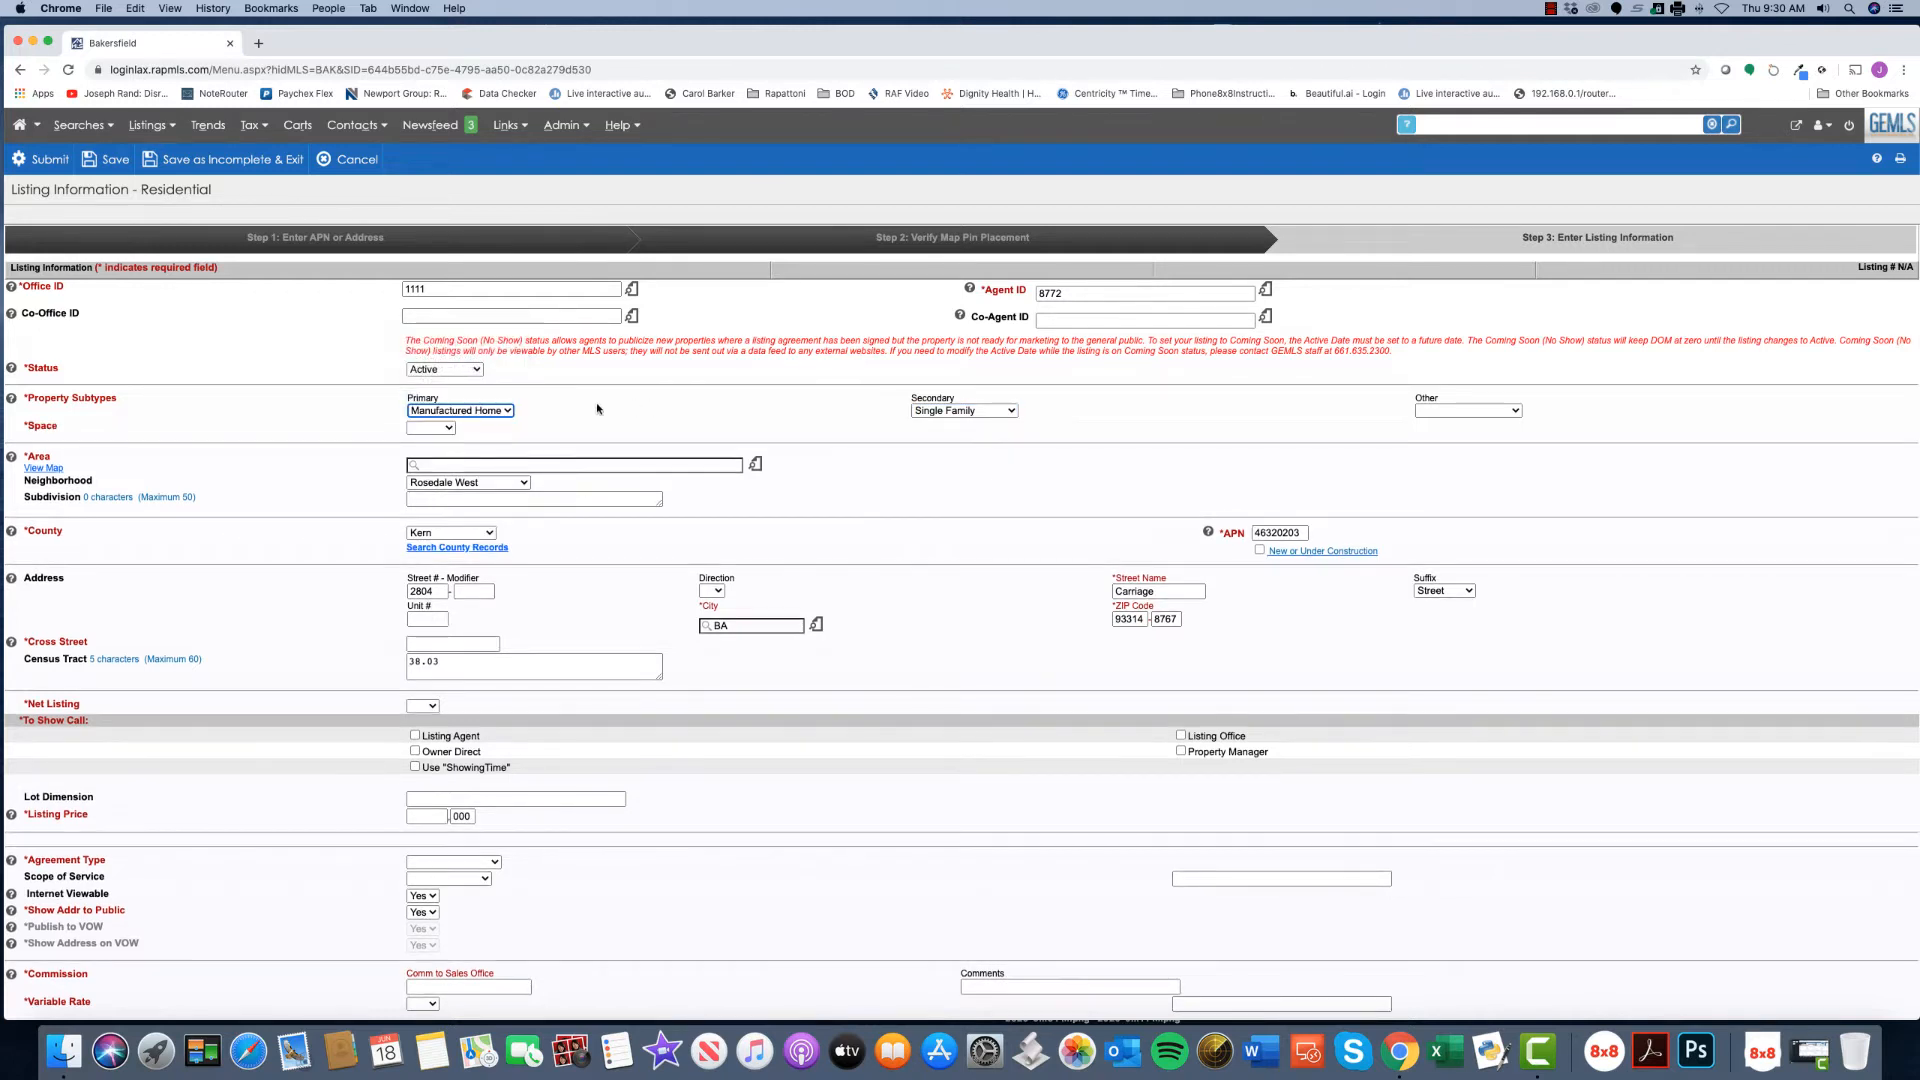
# - Set the space to Leased with a 500 space fee and clear the secondary subtype
pyautogui.click(431, 428)
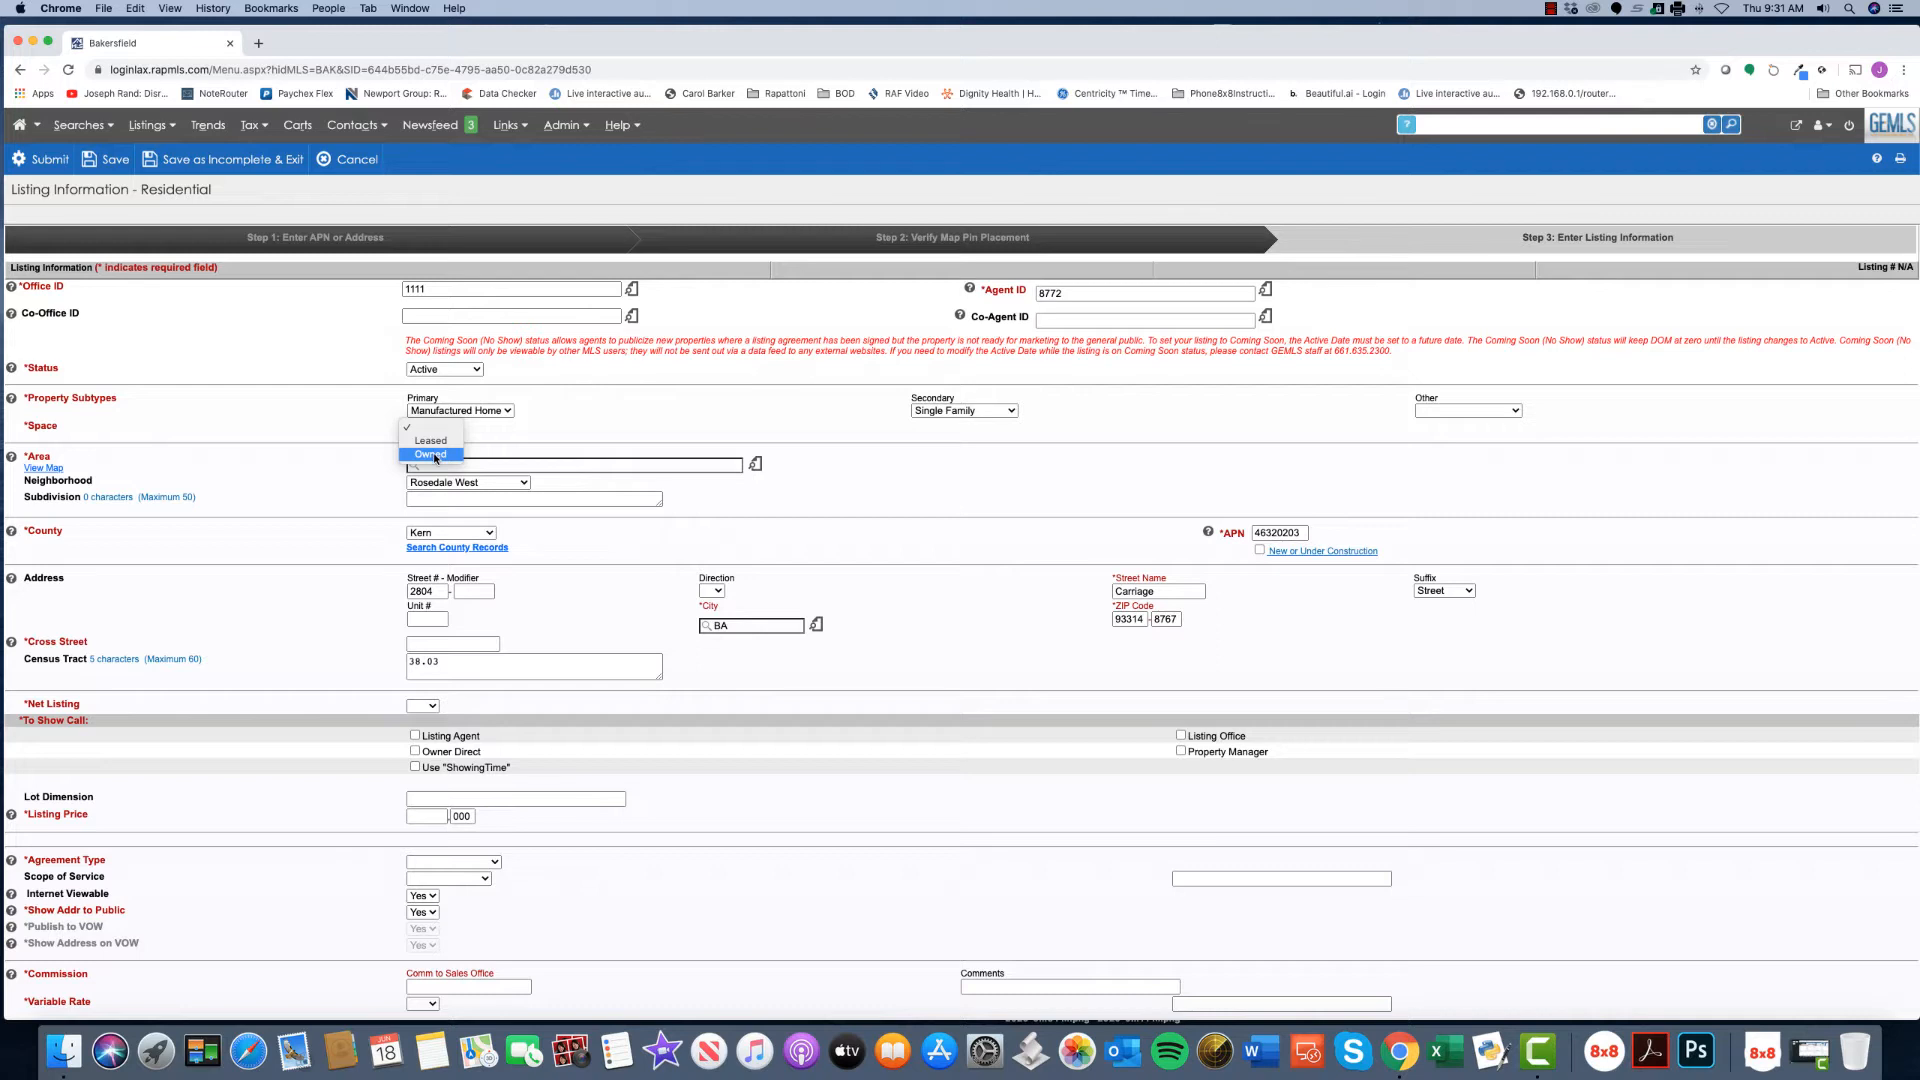
pyautogui.click(433, 455)
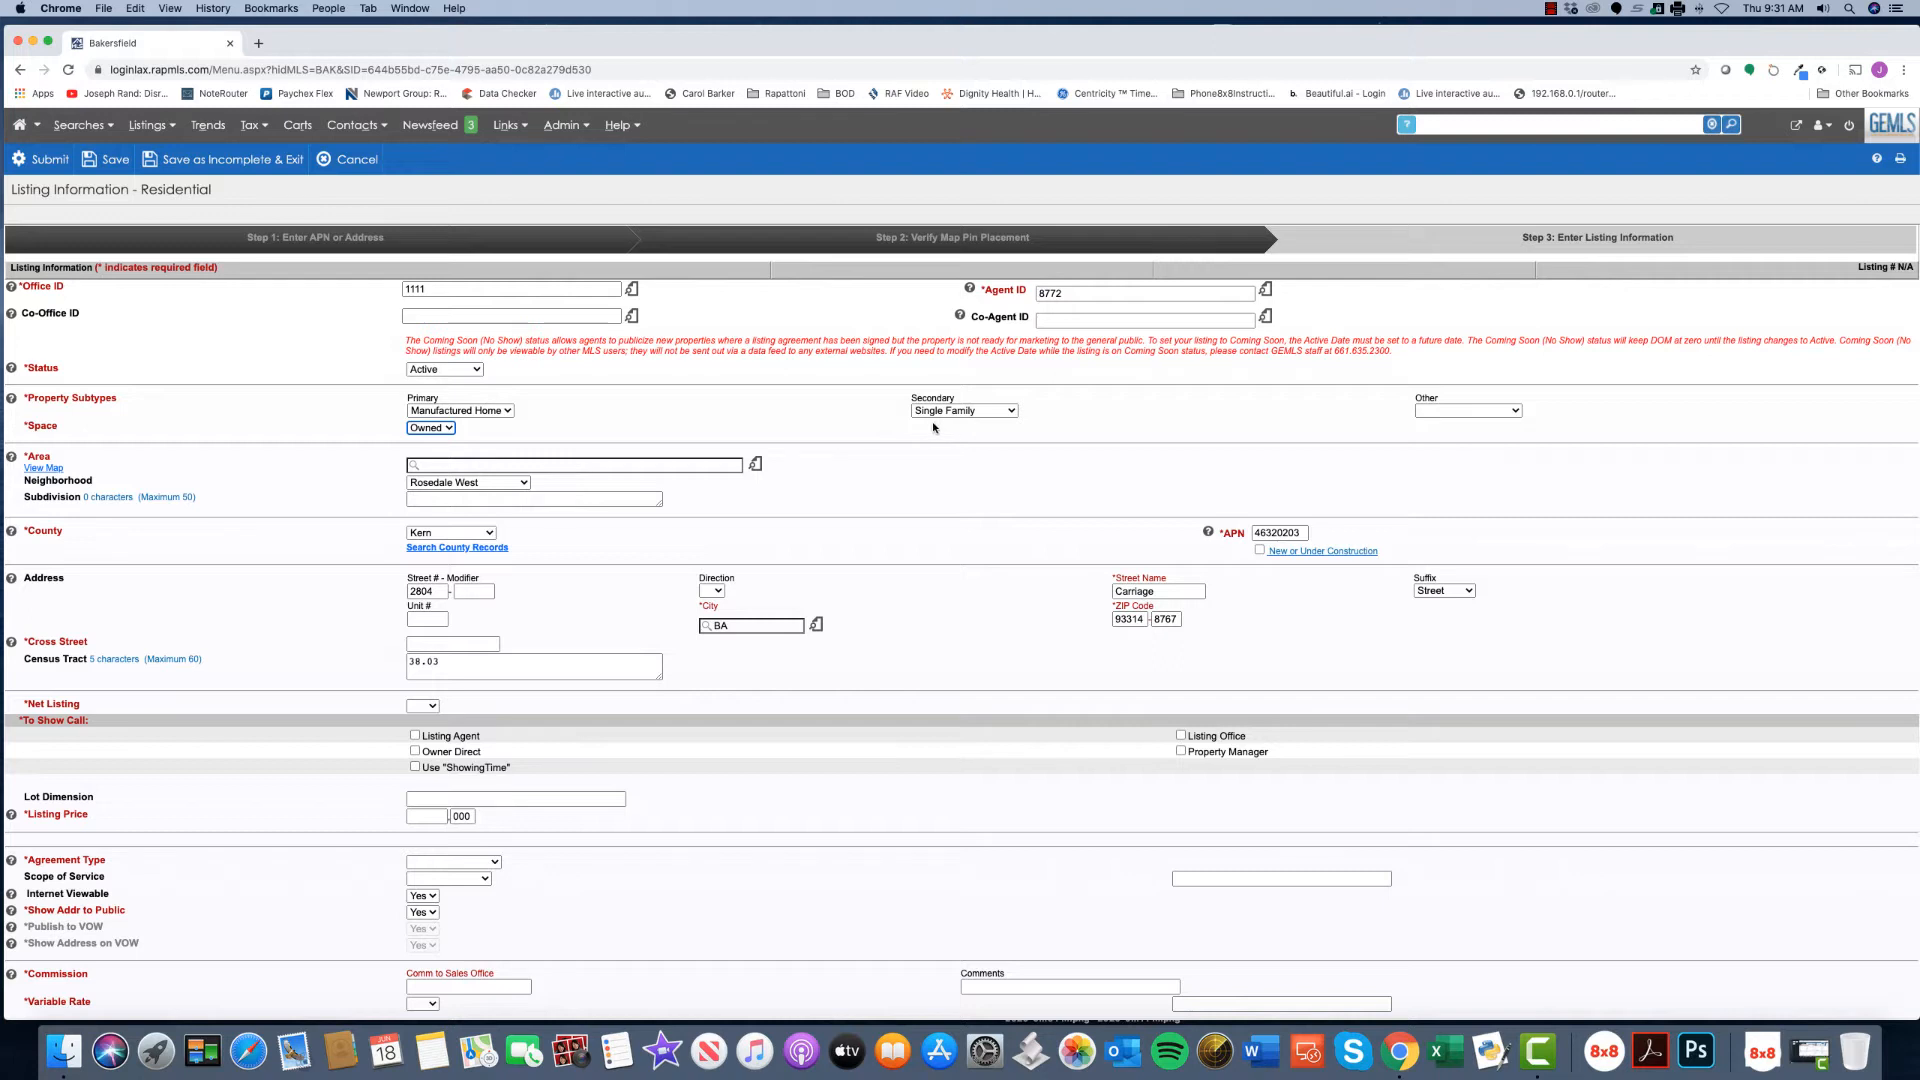
pyautogui.click(429, 416)
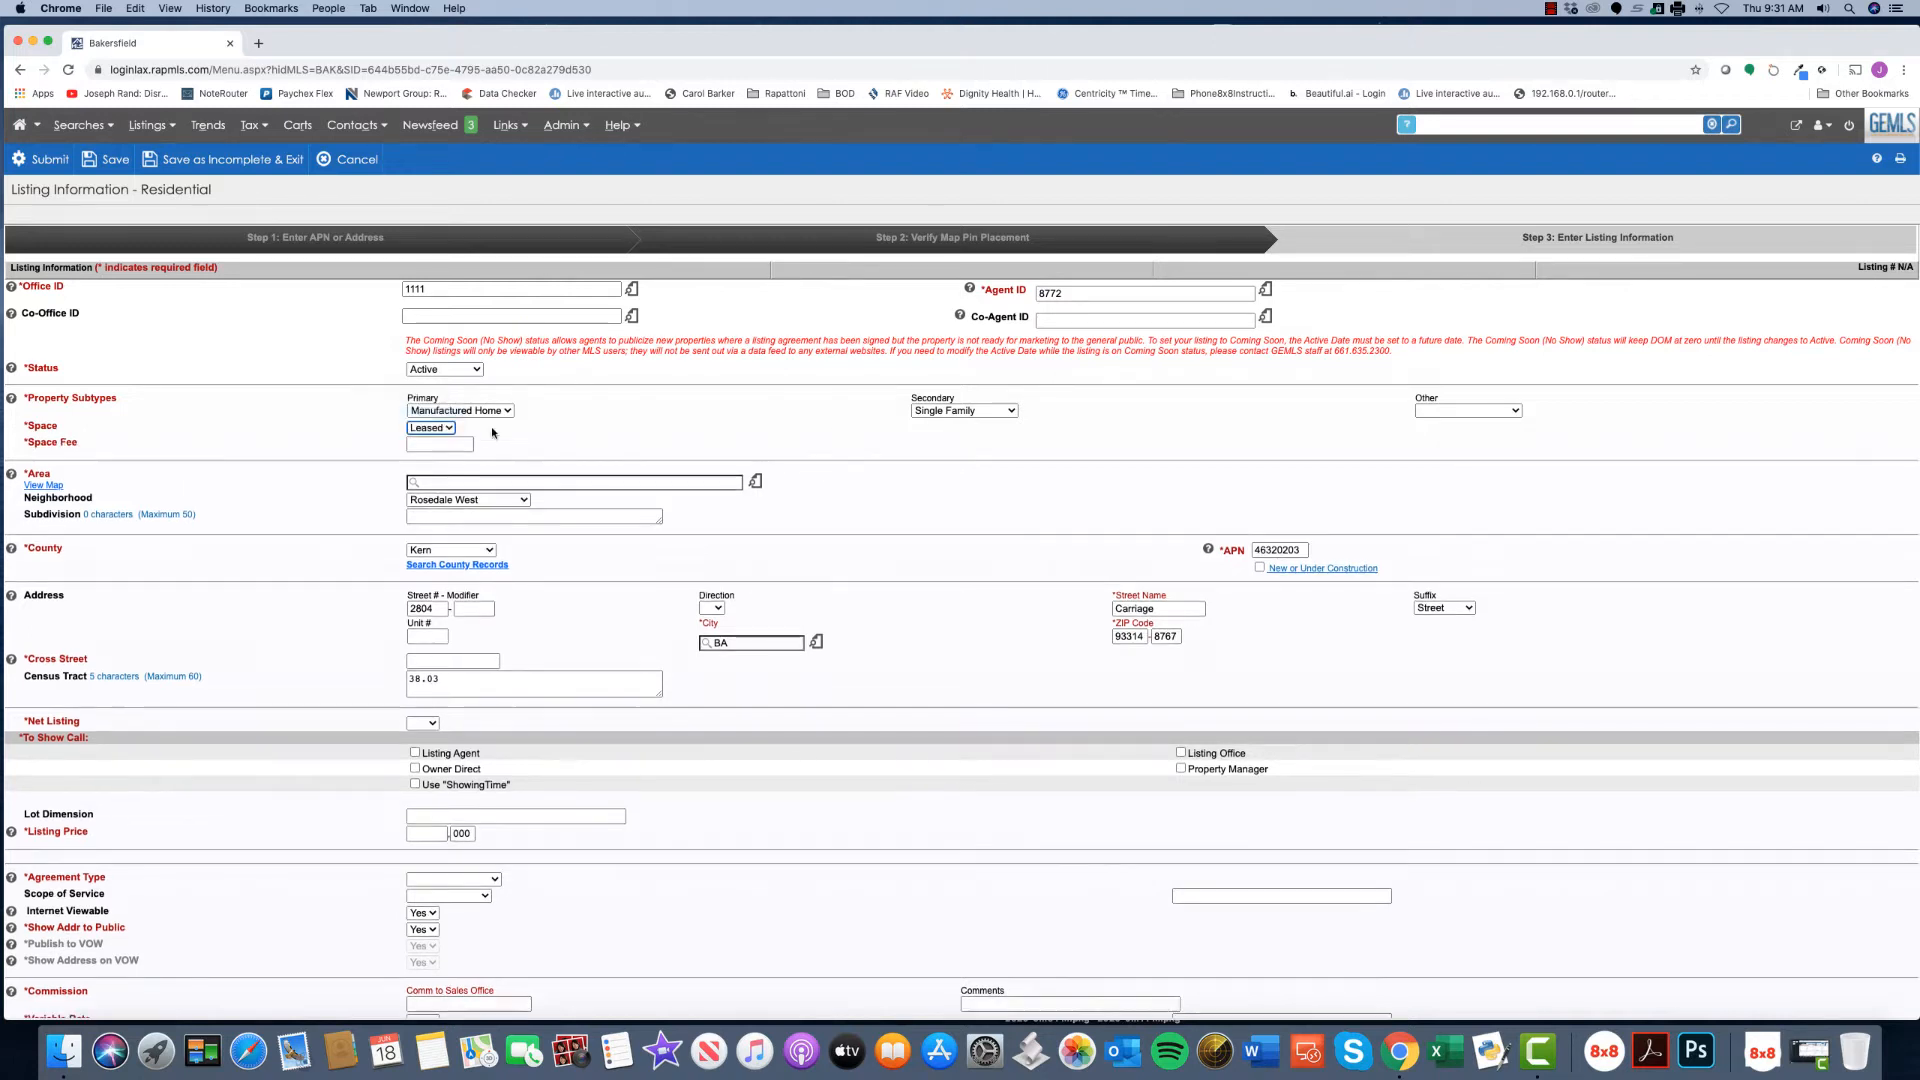
pyautogui.click(444, 445)
pyautogui.write('500')
pyautogui.click(944, 411)
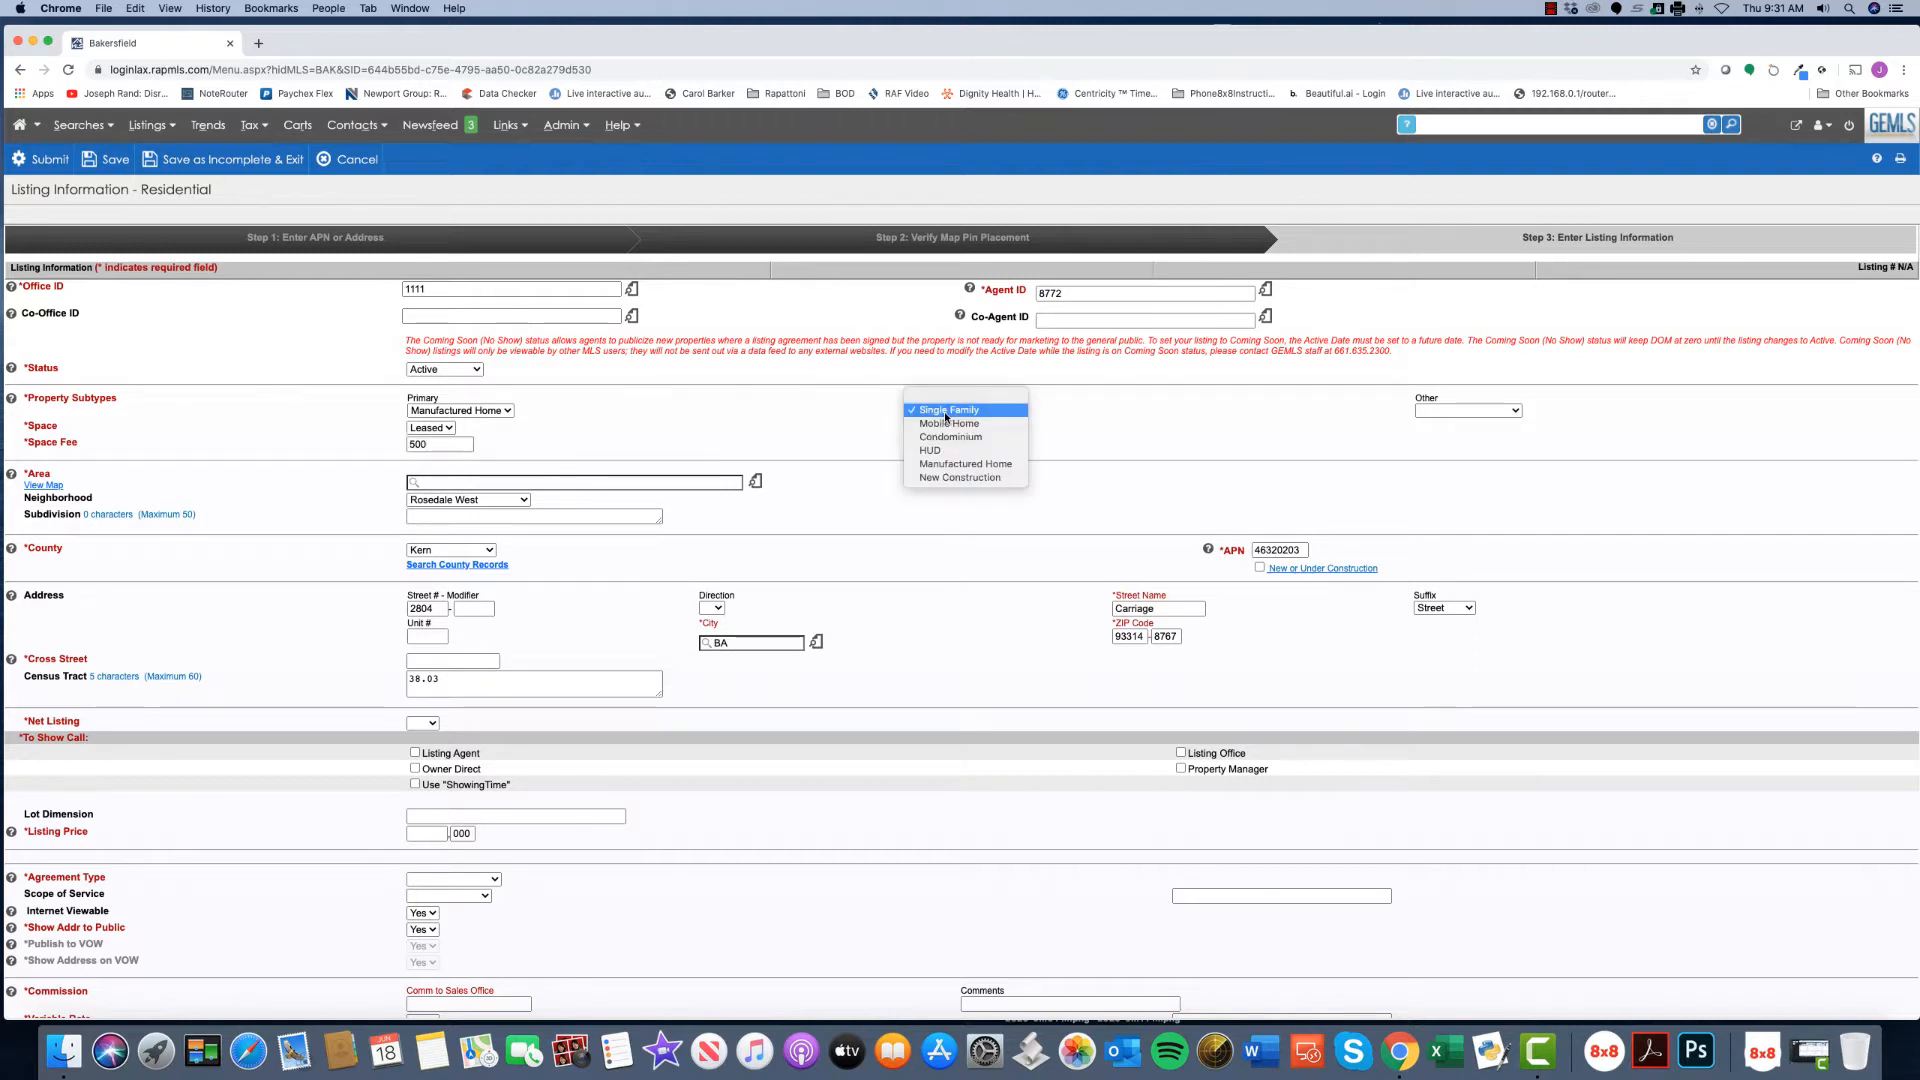
pyautogui.click(948, 399)
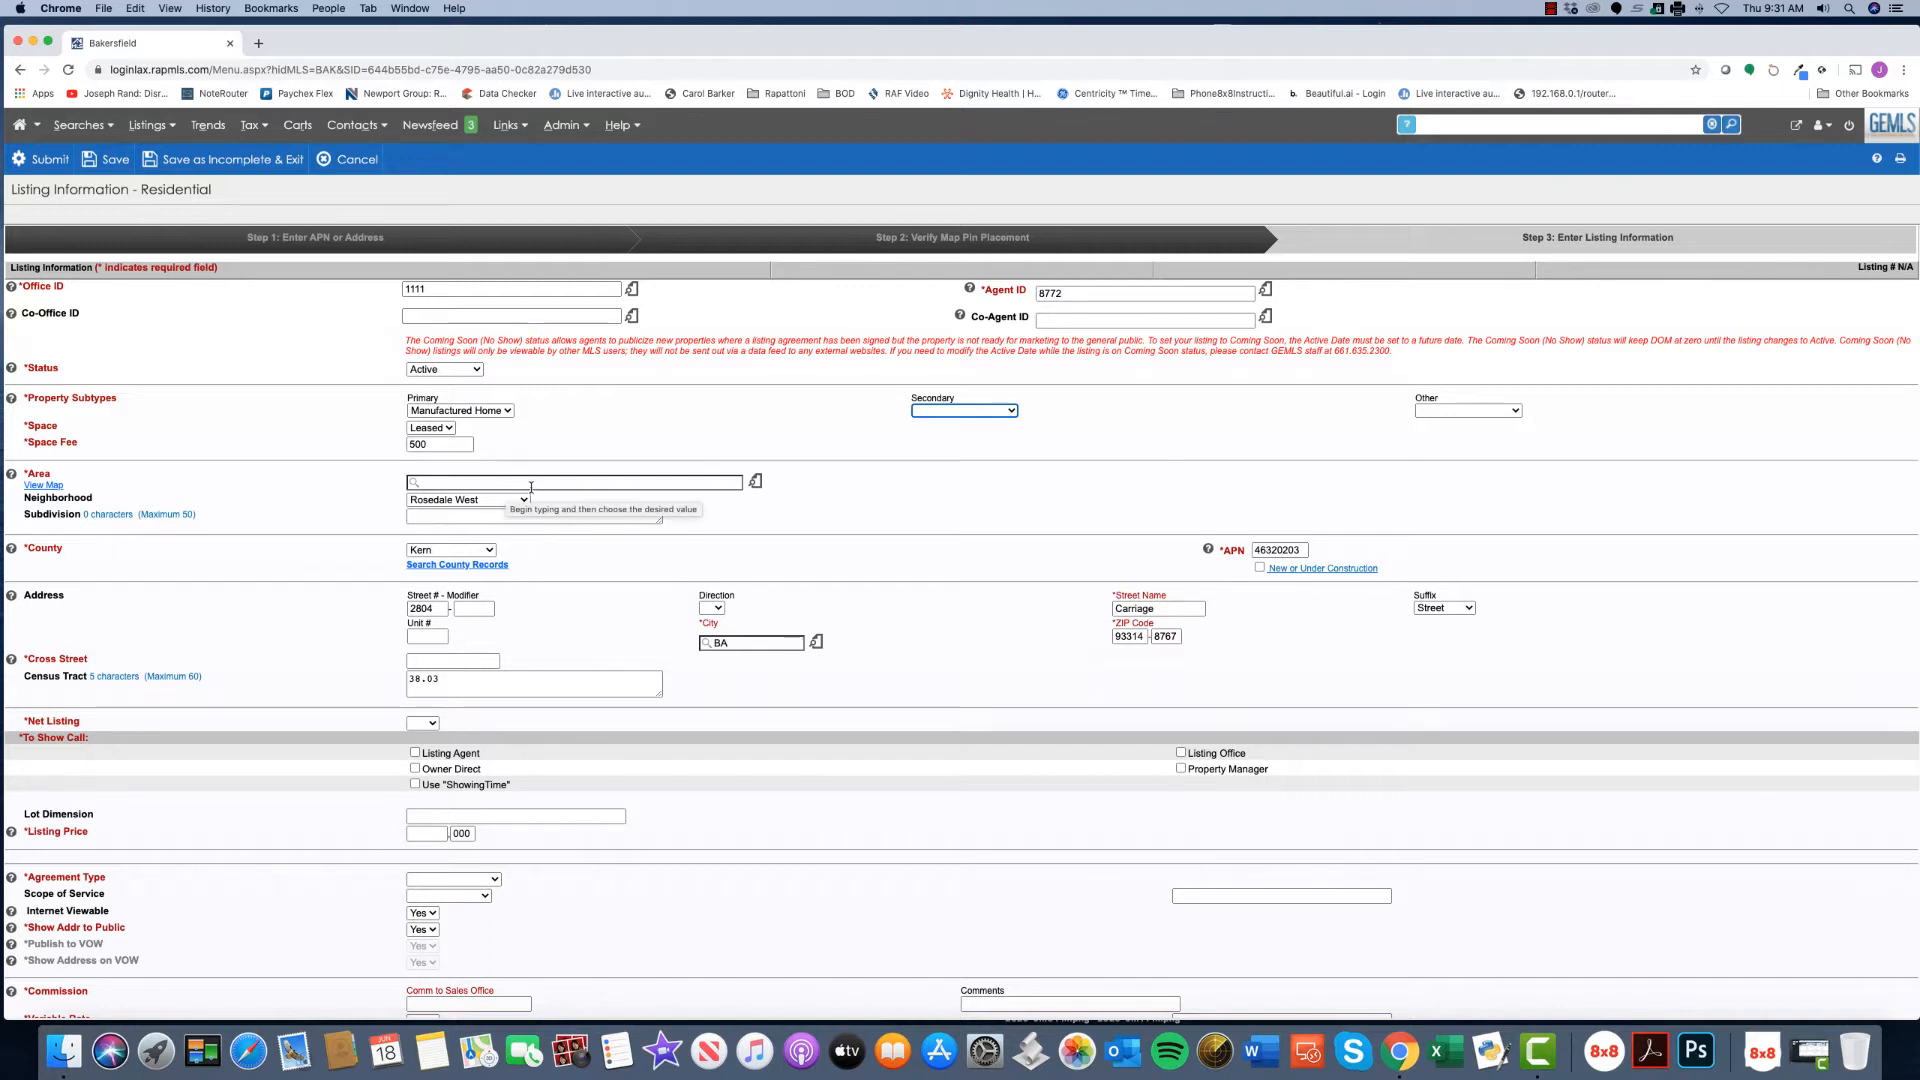
# - Open the Kern County city lookup and close it without choosing a city
pyautogui.scroll(-3, 576, 493)
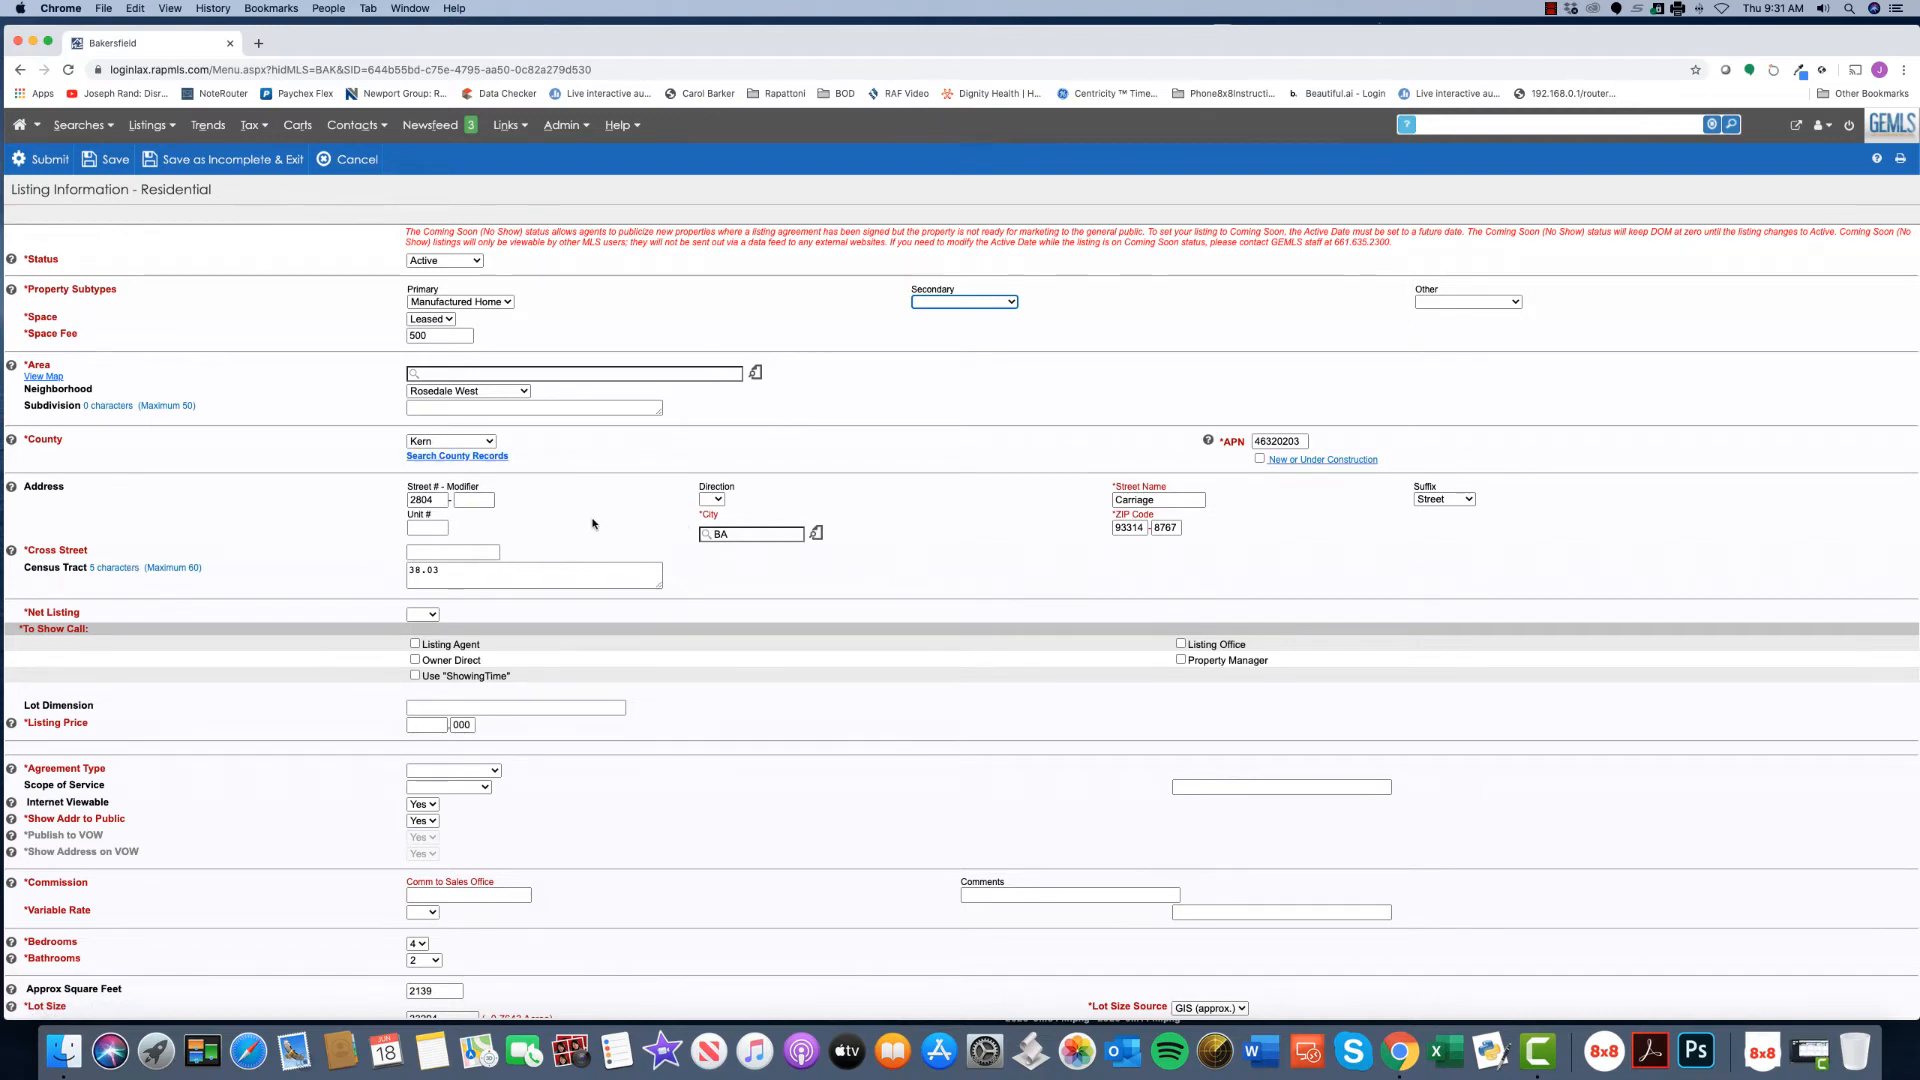
pyautogui.scroll(-2, 600, 515)
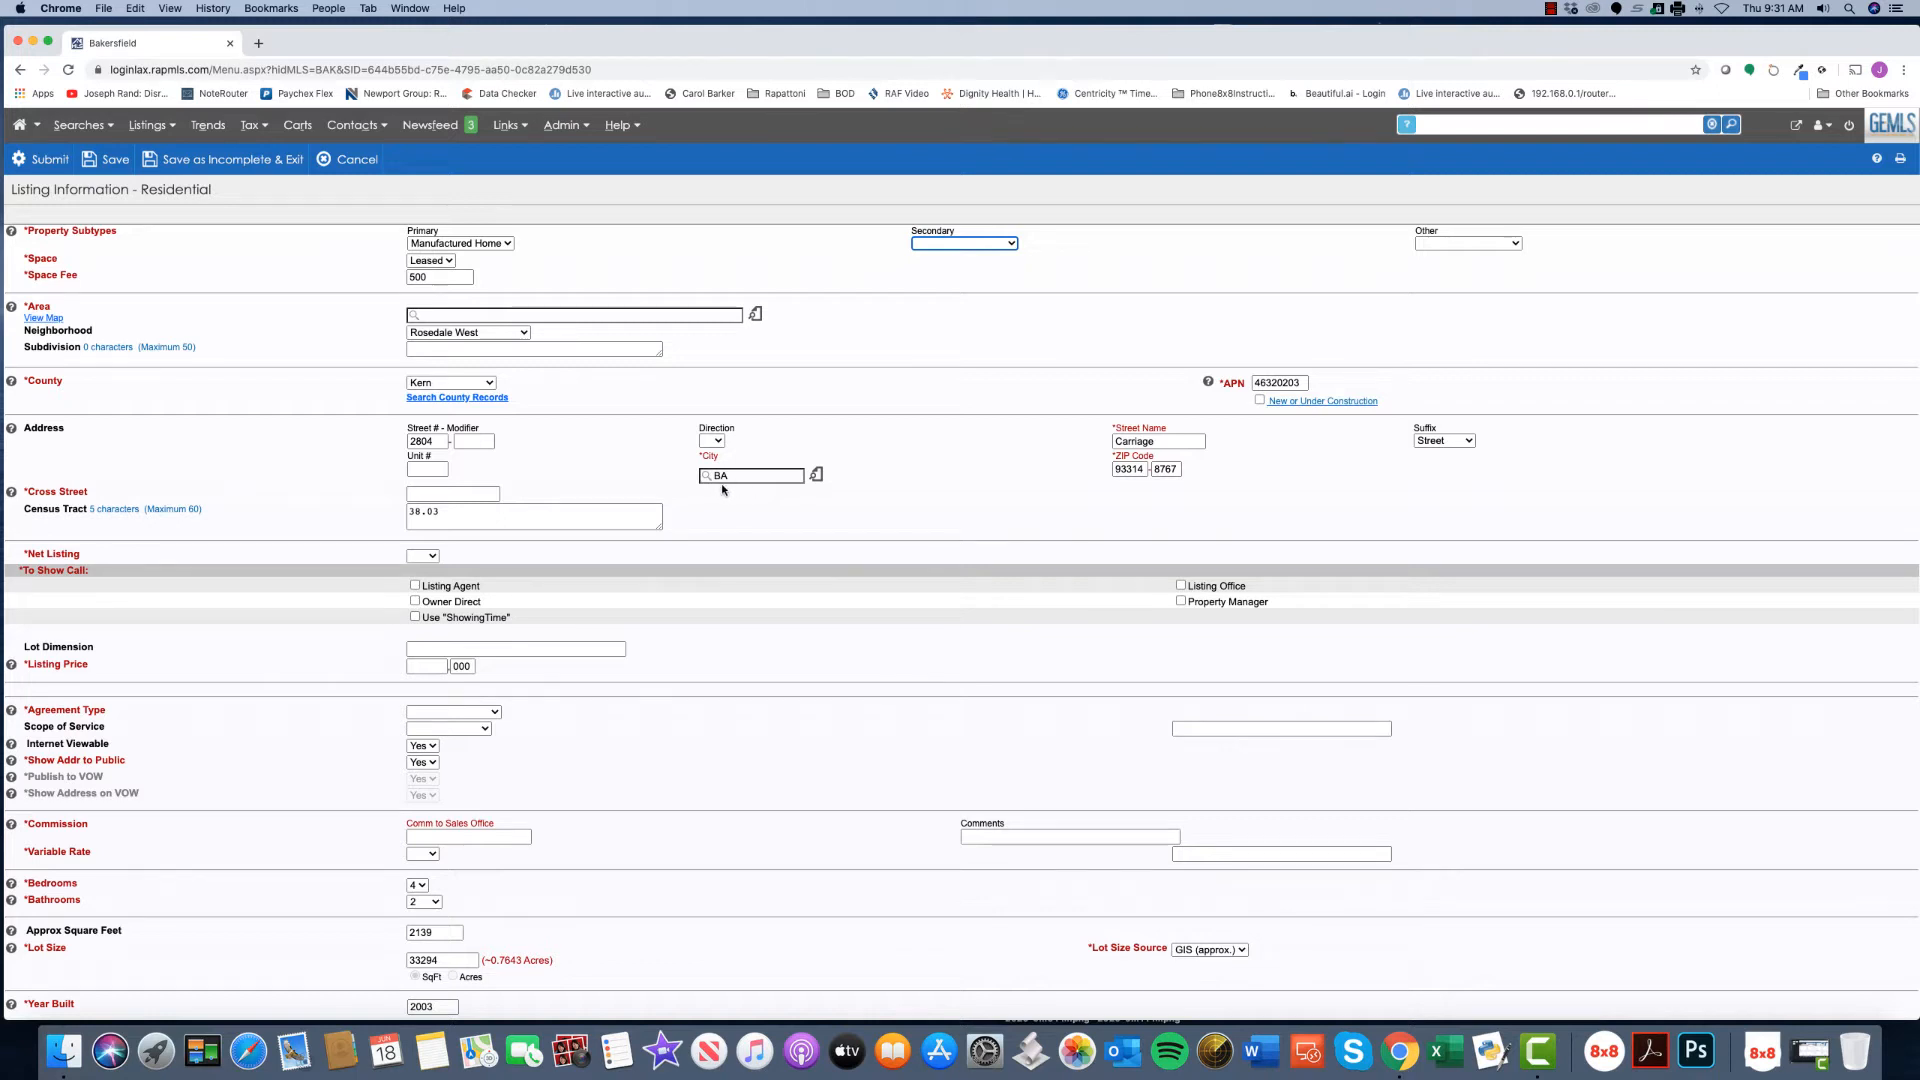
pyautogui.click(816, 474)
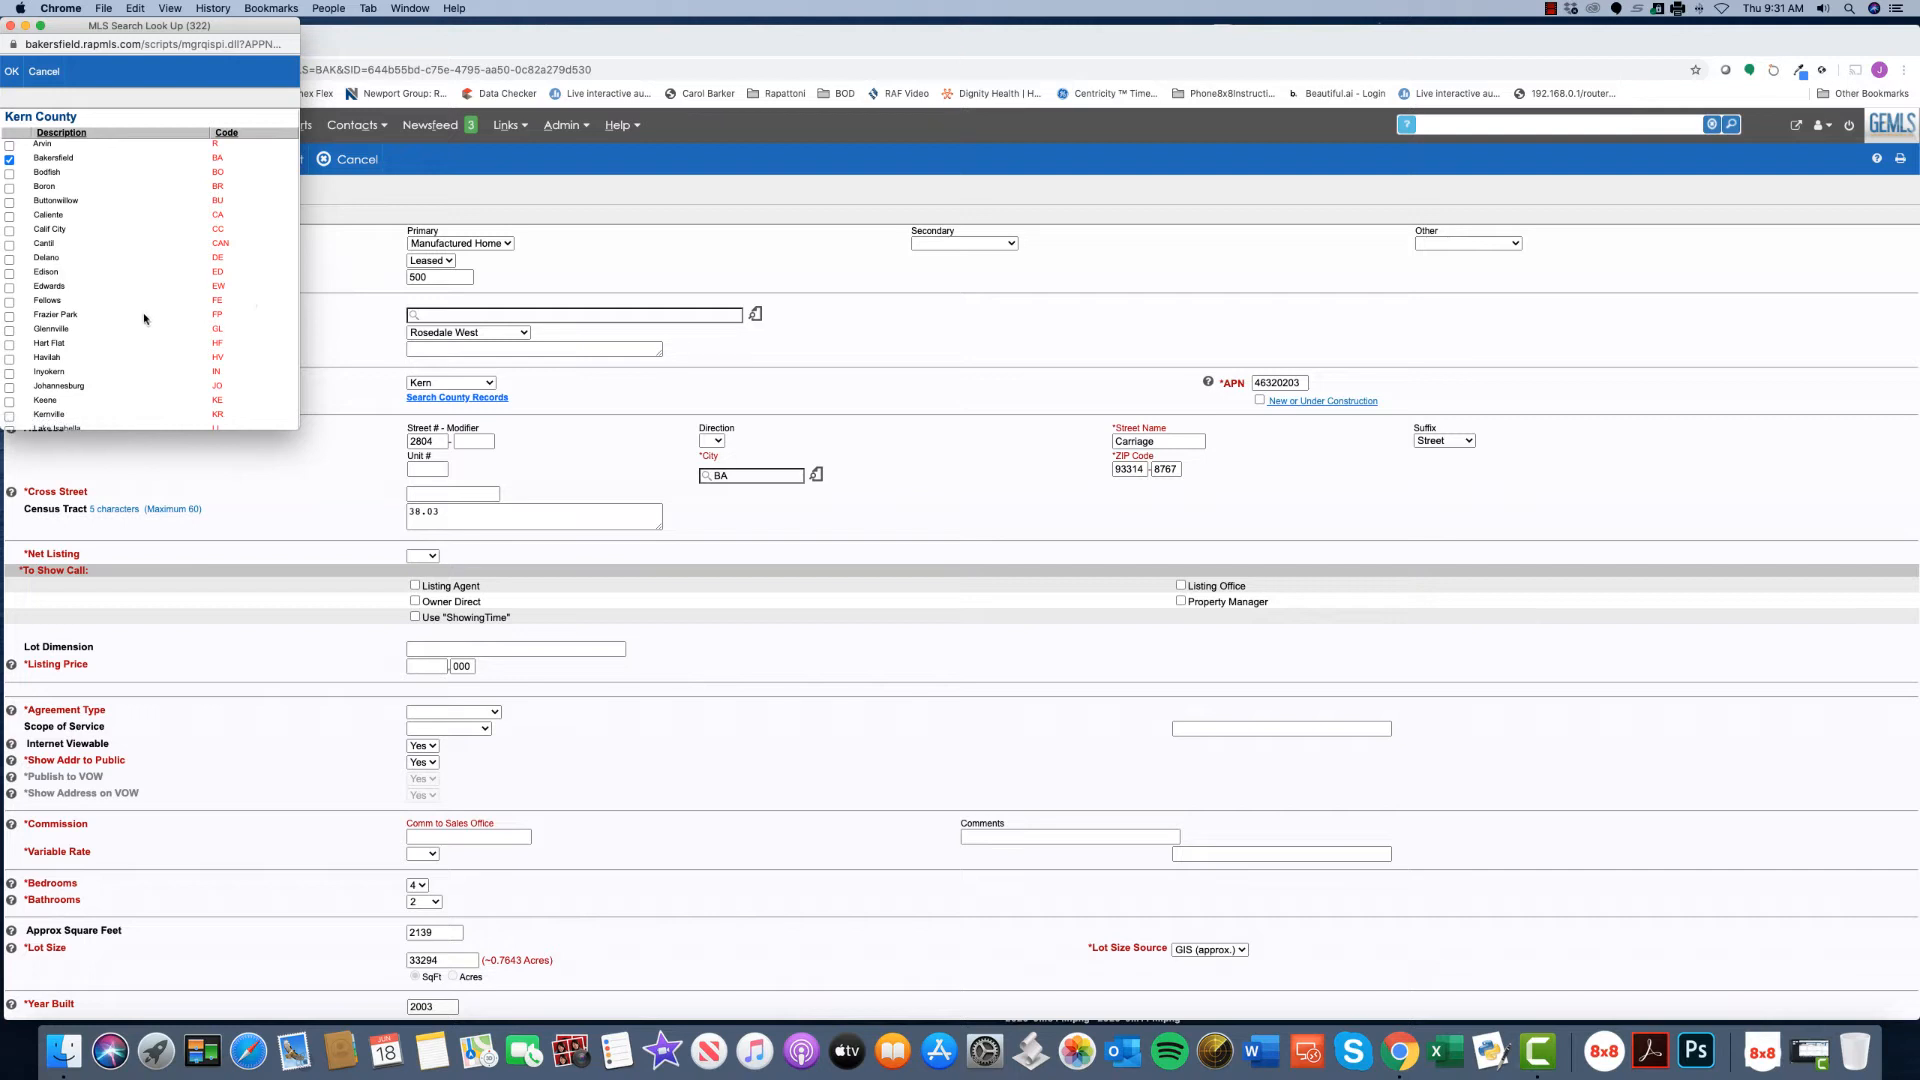
pyautogui.click(46, 72)
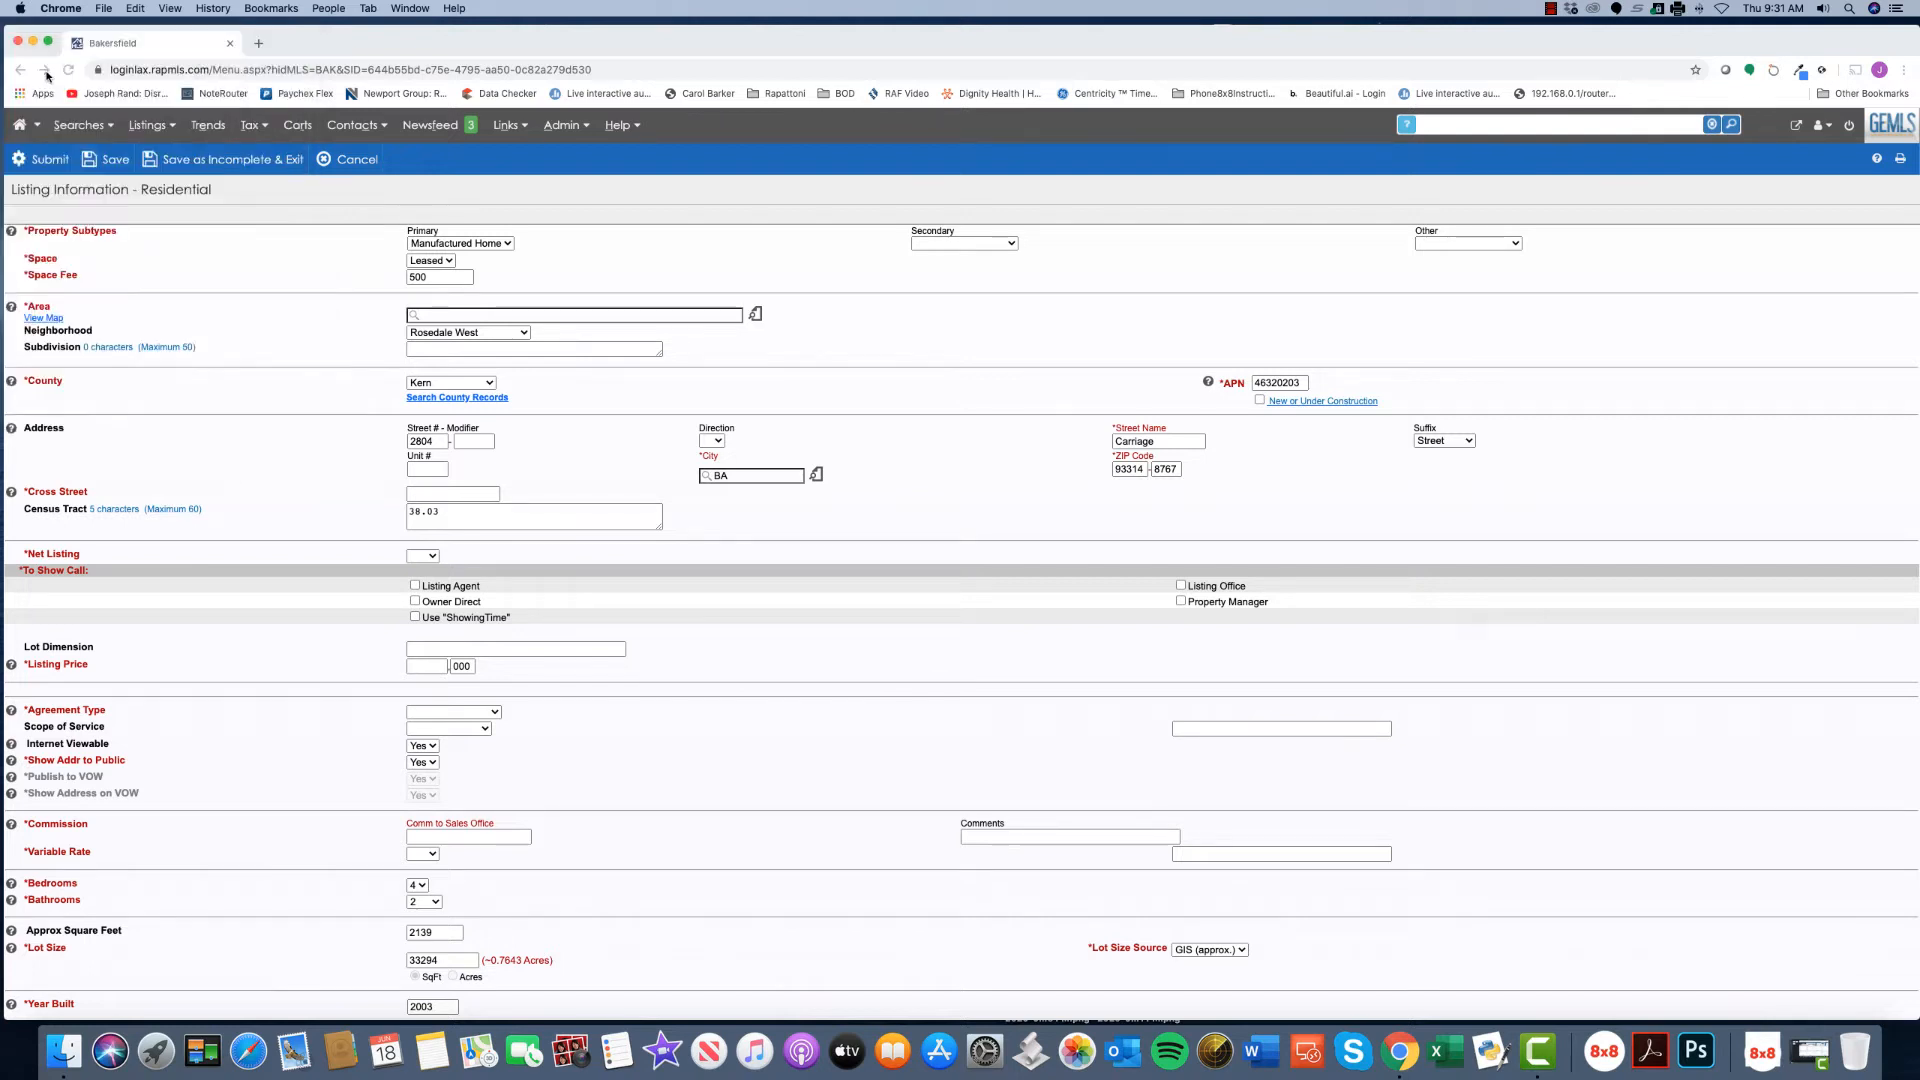
pyautogui.scroll(-3, 676, 696)
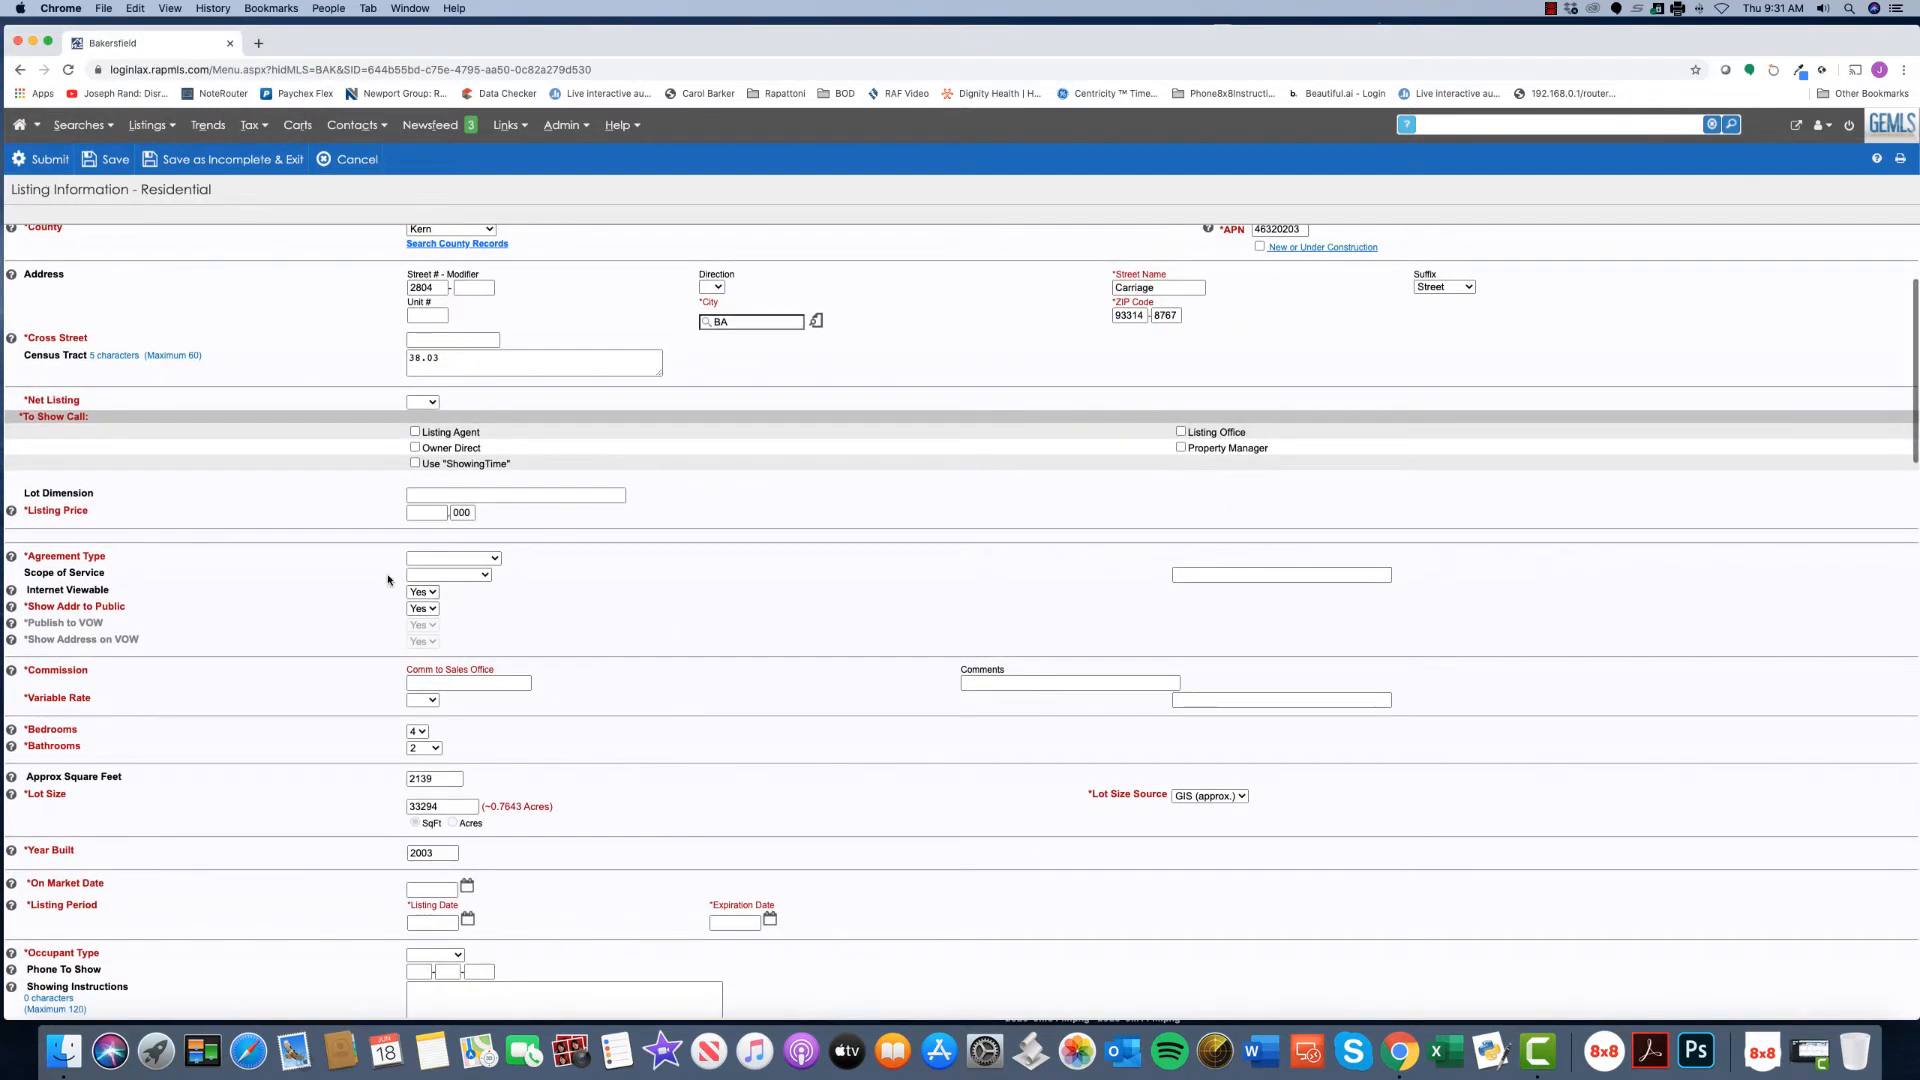
# - Enter 225 and 900 in the Listing Price boxes for a price of 225,900
pyautogui.click(425, 513)
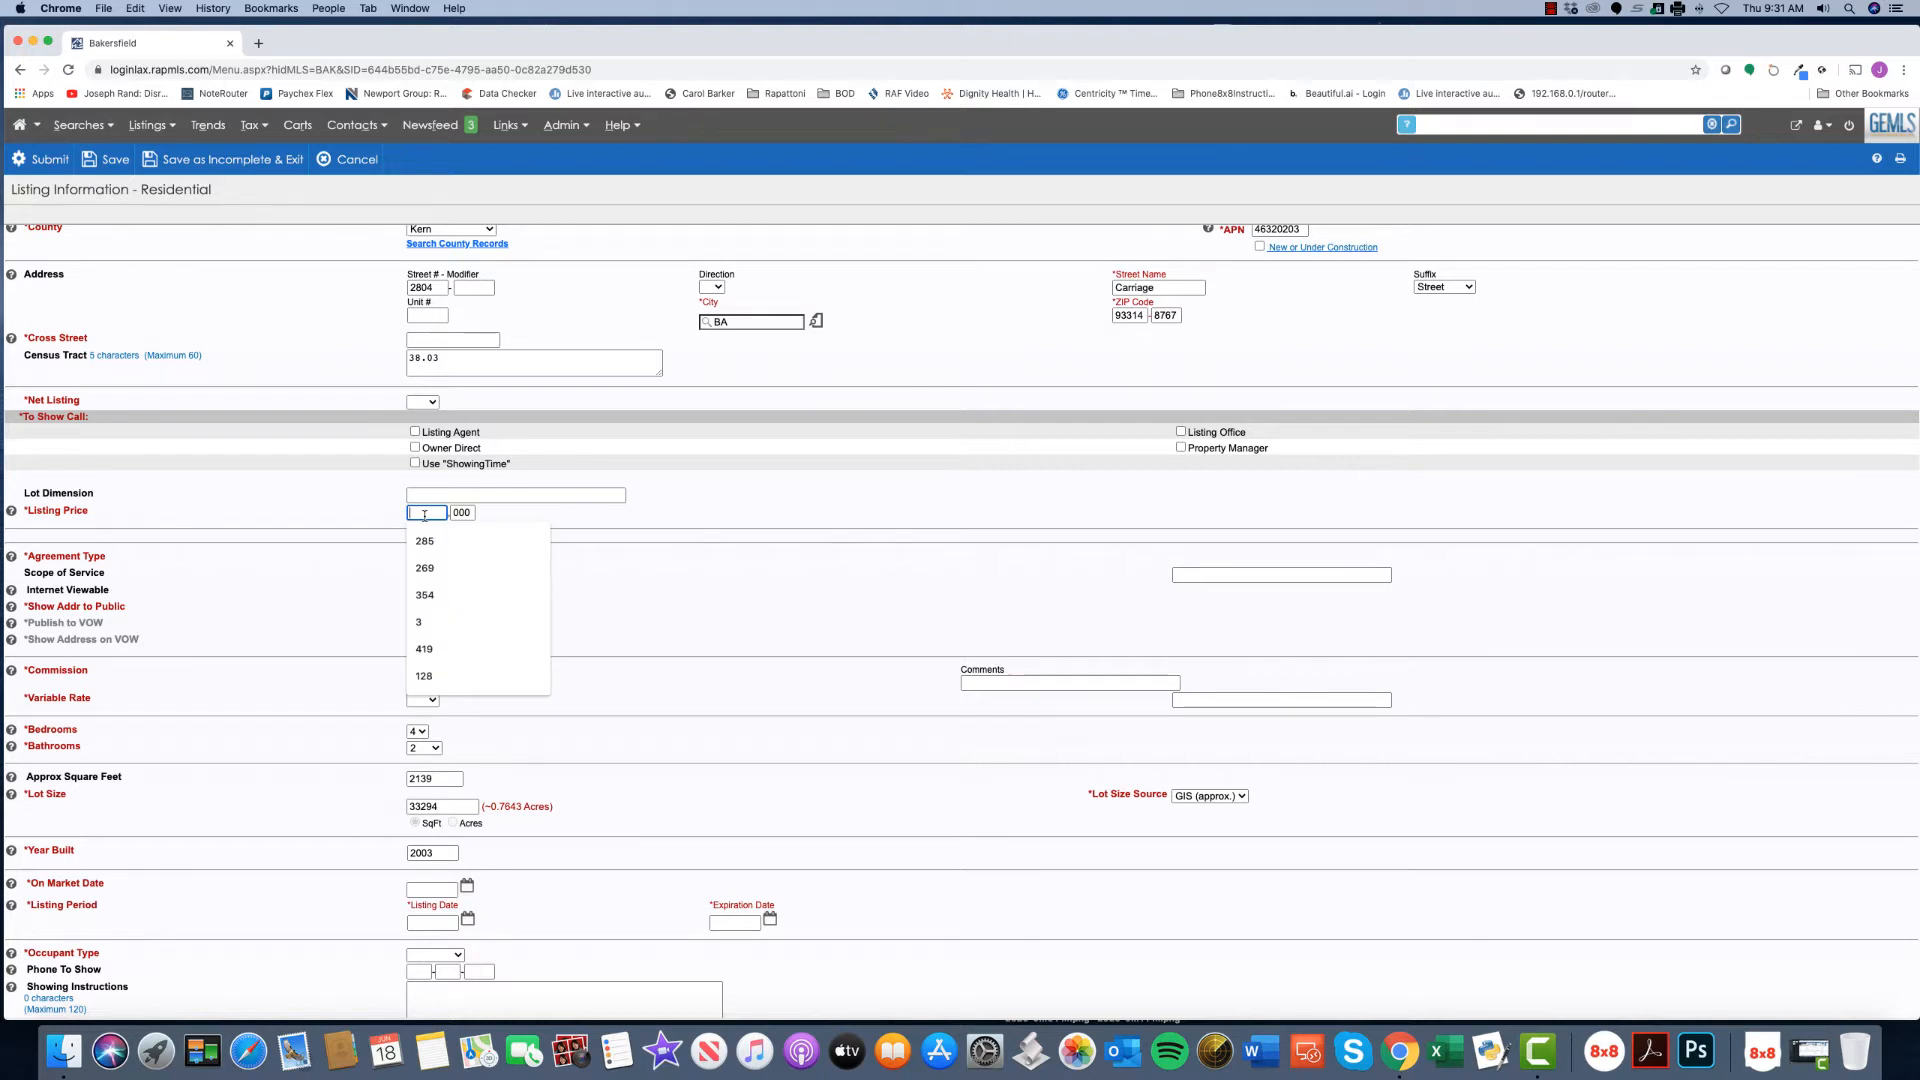
pyautogui.write('225000')
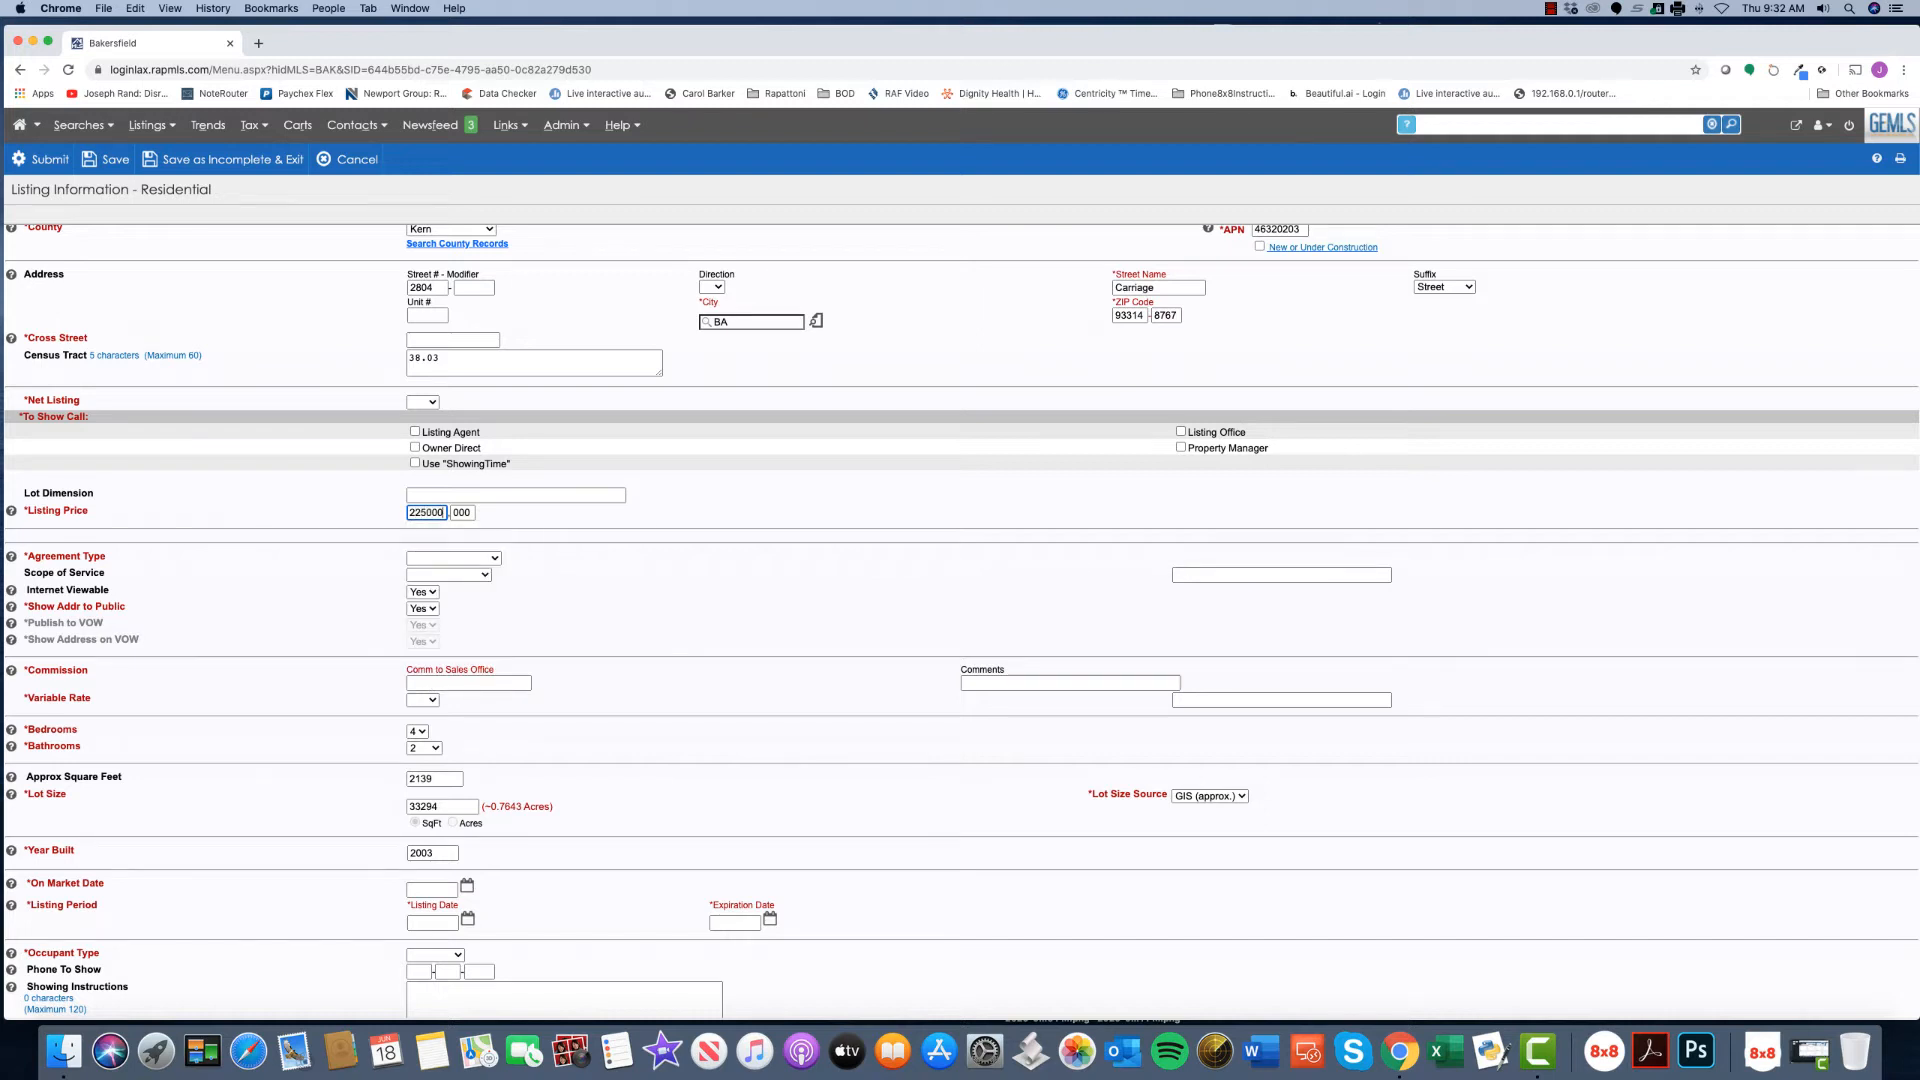
pyautogui.press('BackSpace')
pyautogui.press('BackSpace')
pyautogui.press('Tab')
pyautogui.write('900')
pyautogui.scroll(-3, 640, 540)
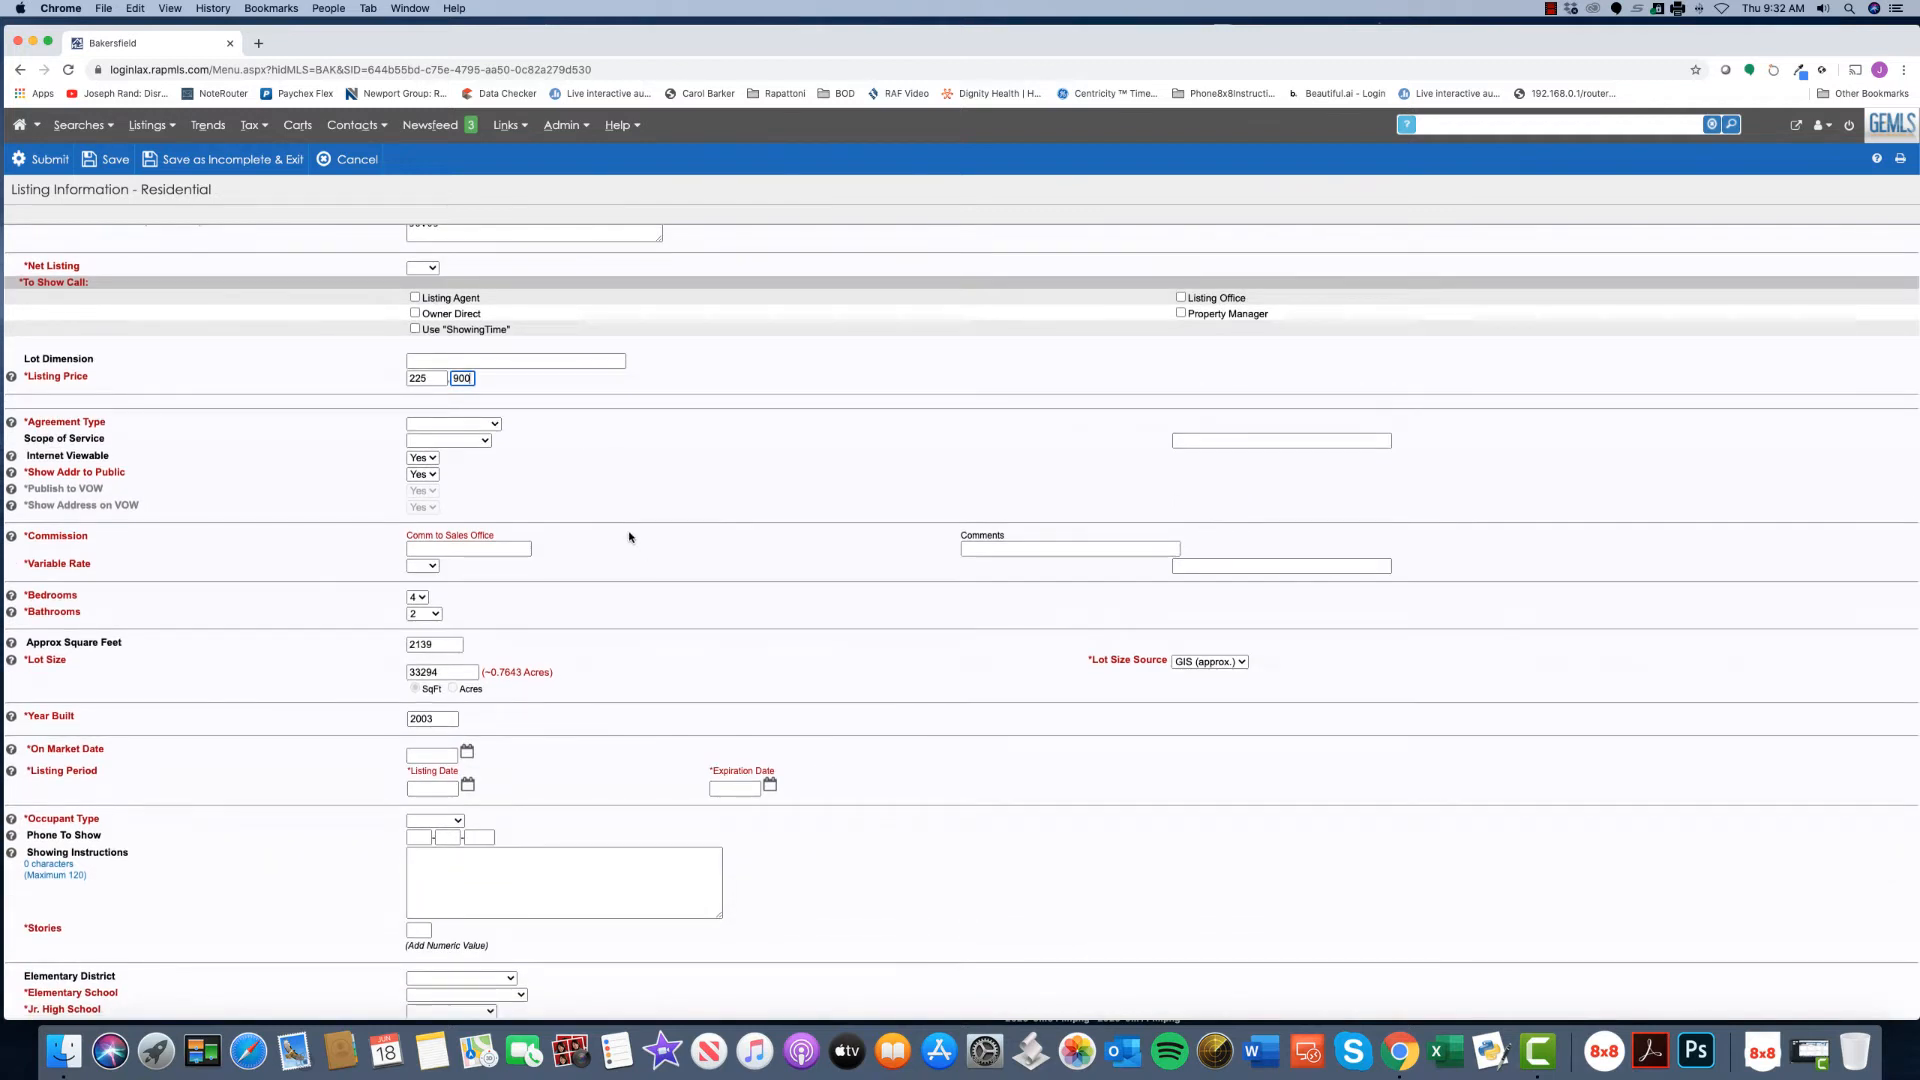
# - Look at the Agreement Type and Scope of Service choices, leaving both unselected
pyautogui.click(494, 425)
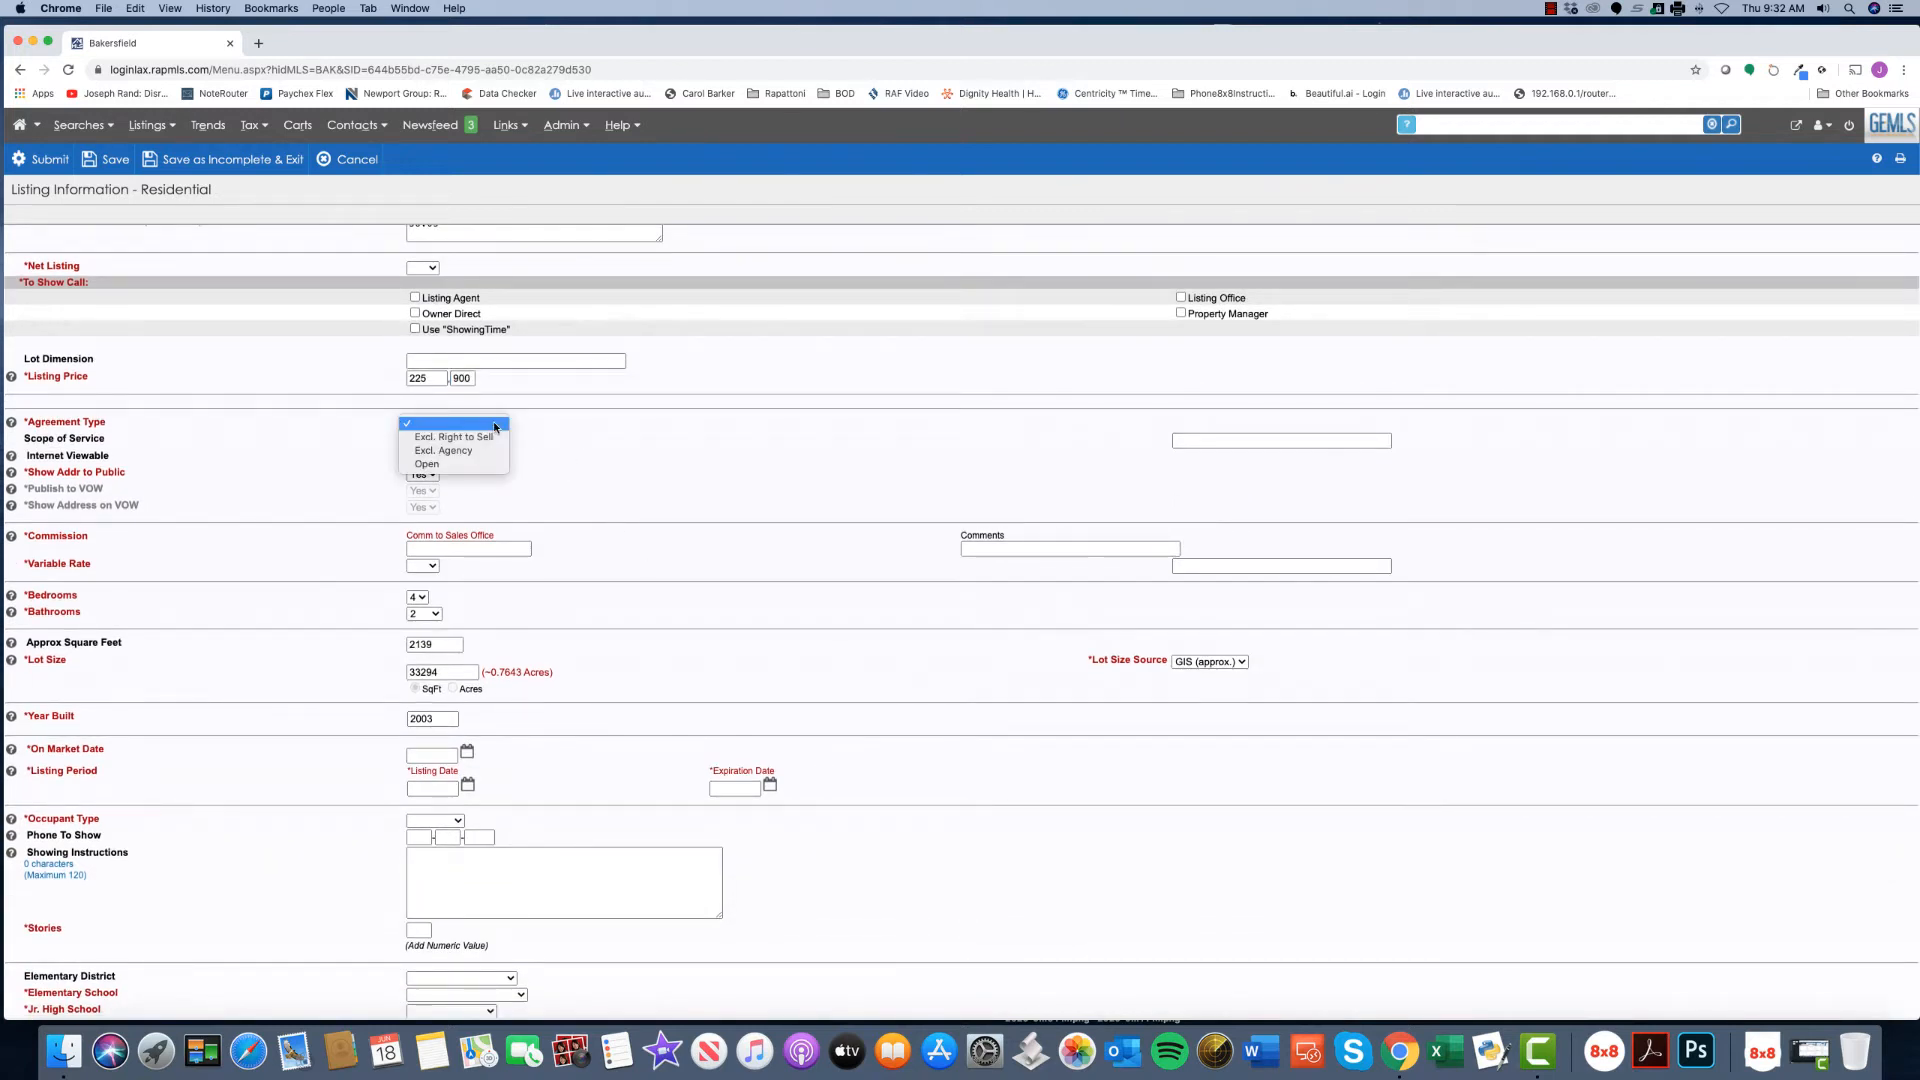
pyautogui.click(623, 438)
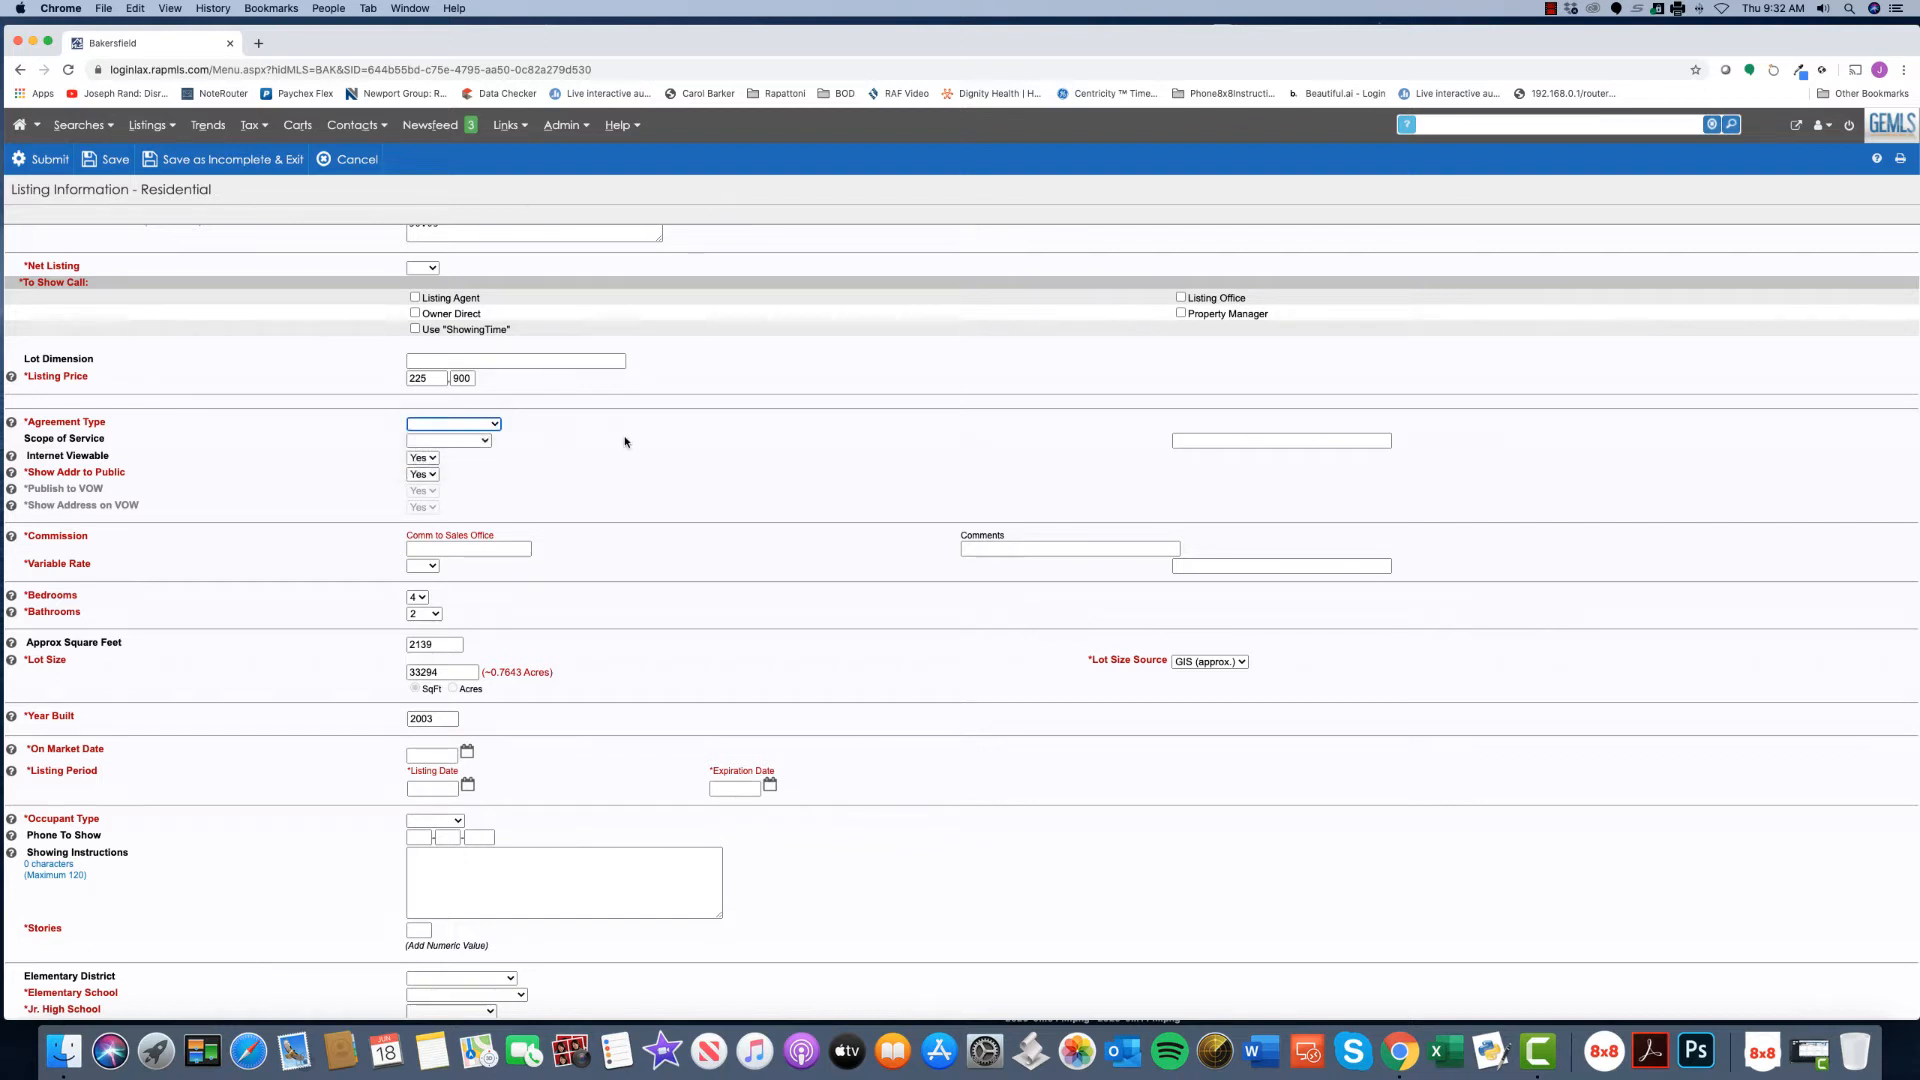
pyautogui.click(465, 447)
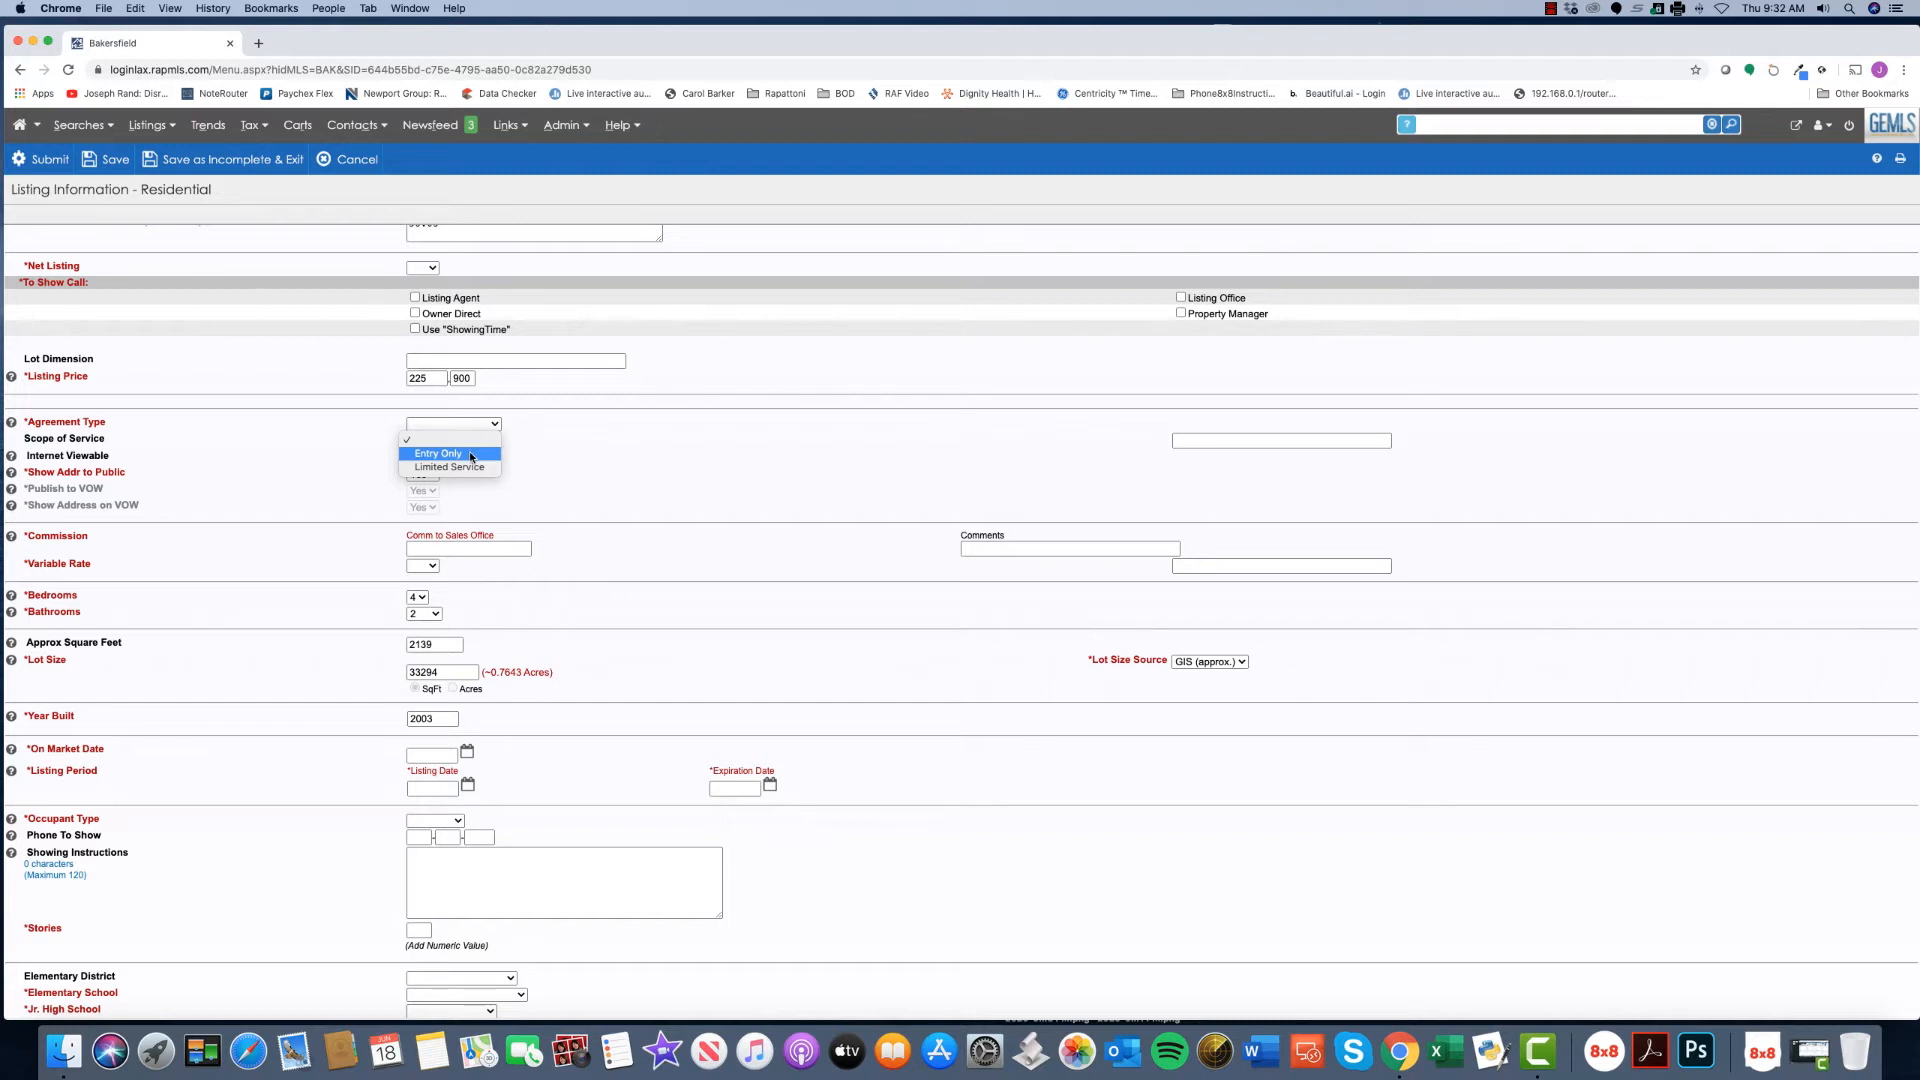
pyautogui.click(606, 458)
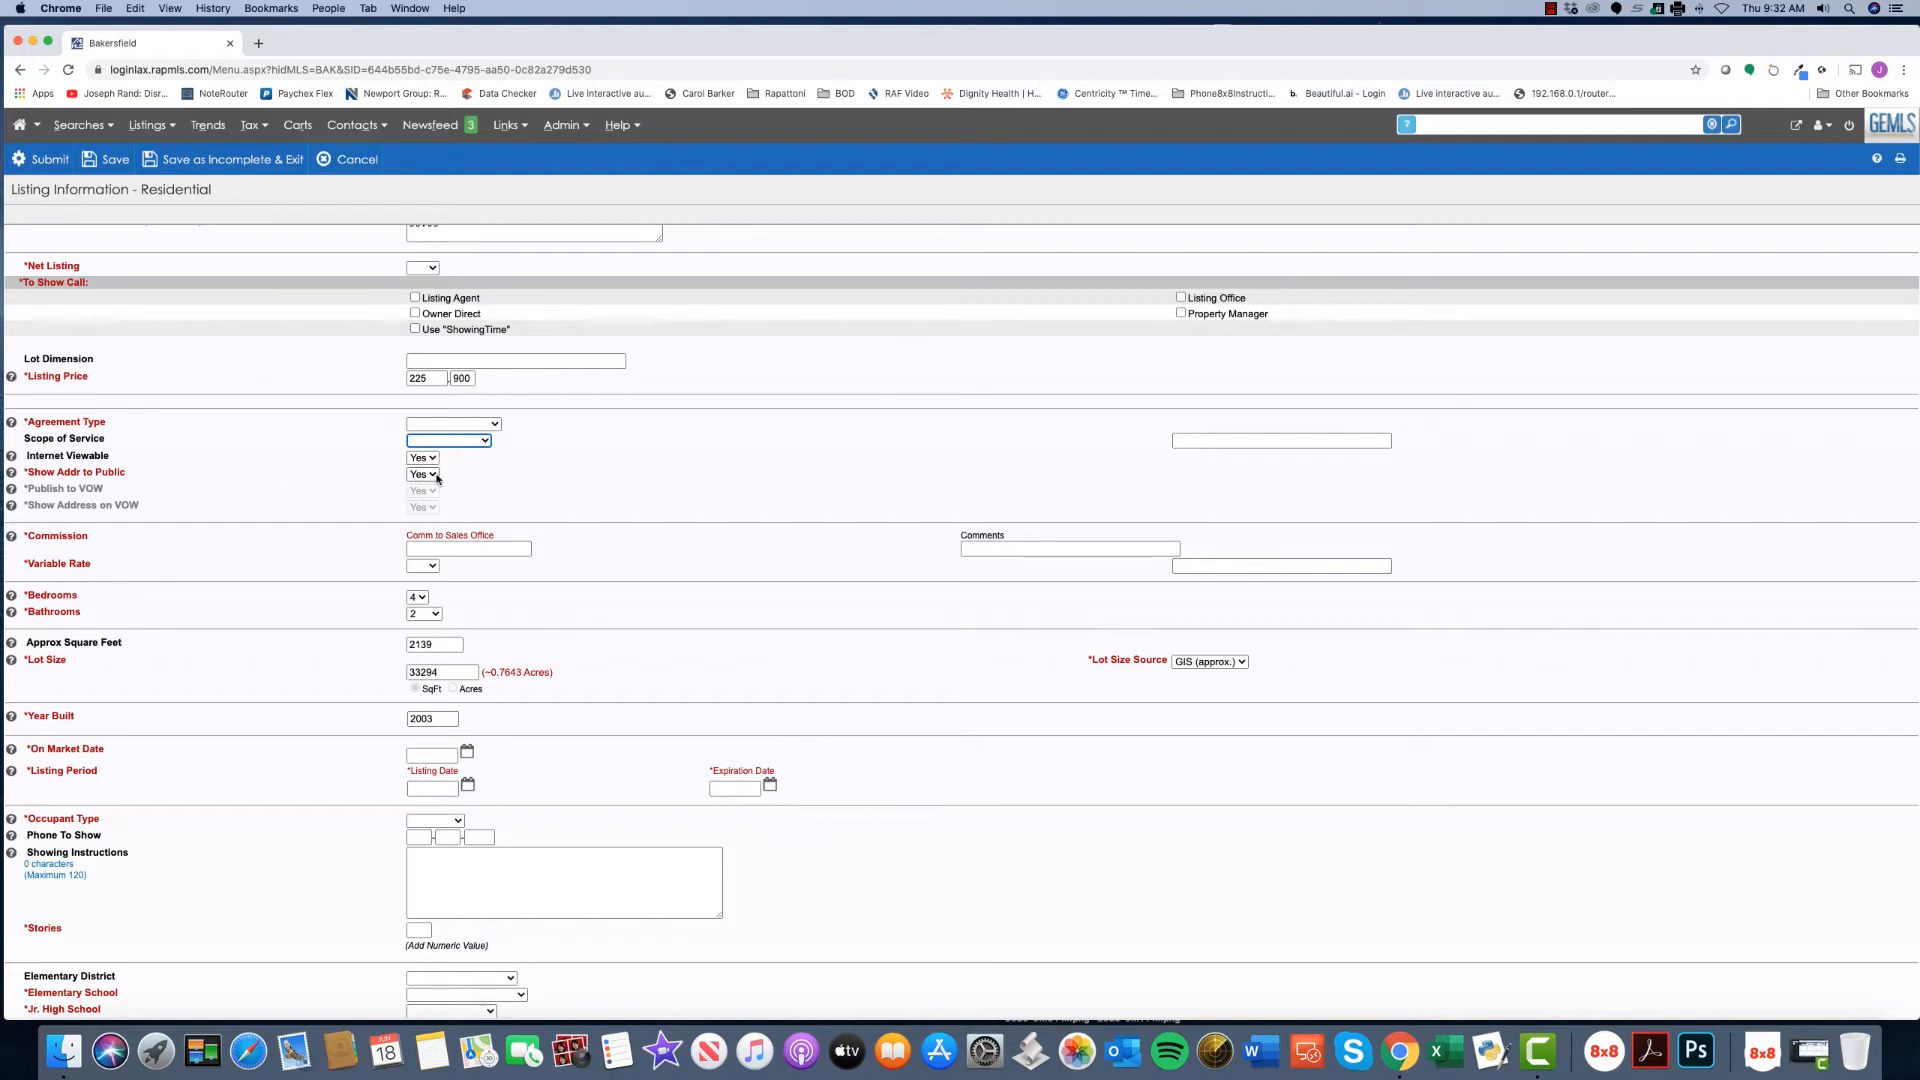
# - Set Show Addr to Public and Internet Viewable both to No
pyautogui.click(432, 476)
pyautogui.click(425, 487)
pyautogui.click(430, 458)
pyautogui.click(425, 474)
# - Set Bedrooms to 3 and keep the lot size source as GIS (approx.)
pyautogui.scroll(-3, 637, 515)
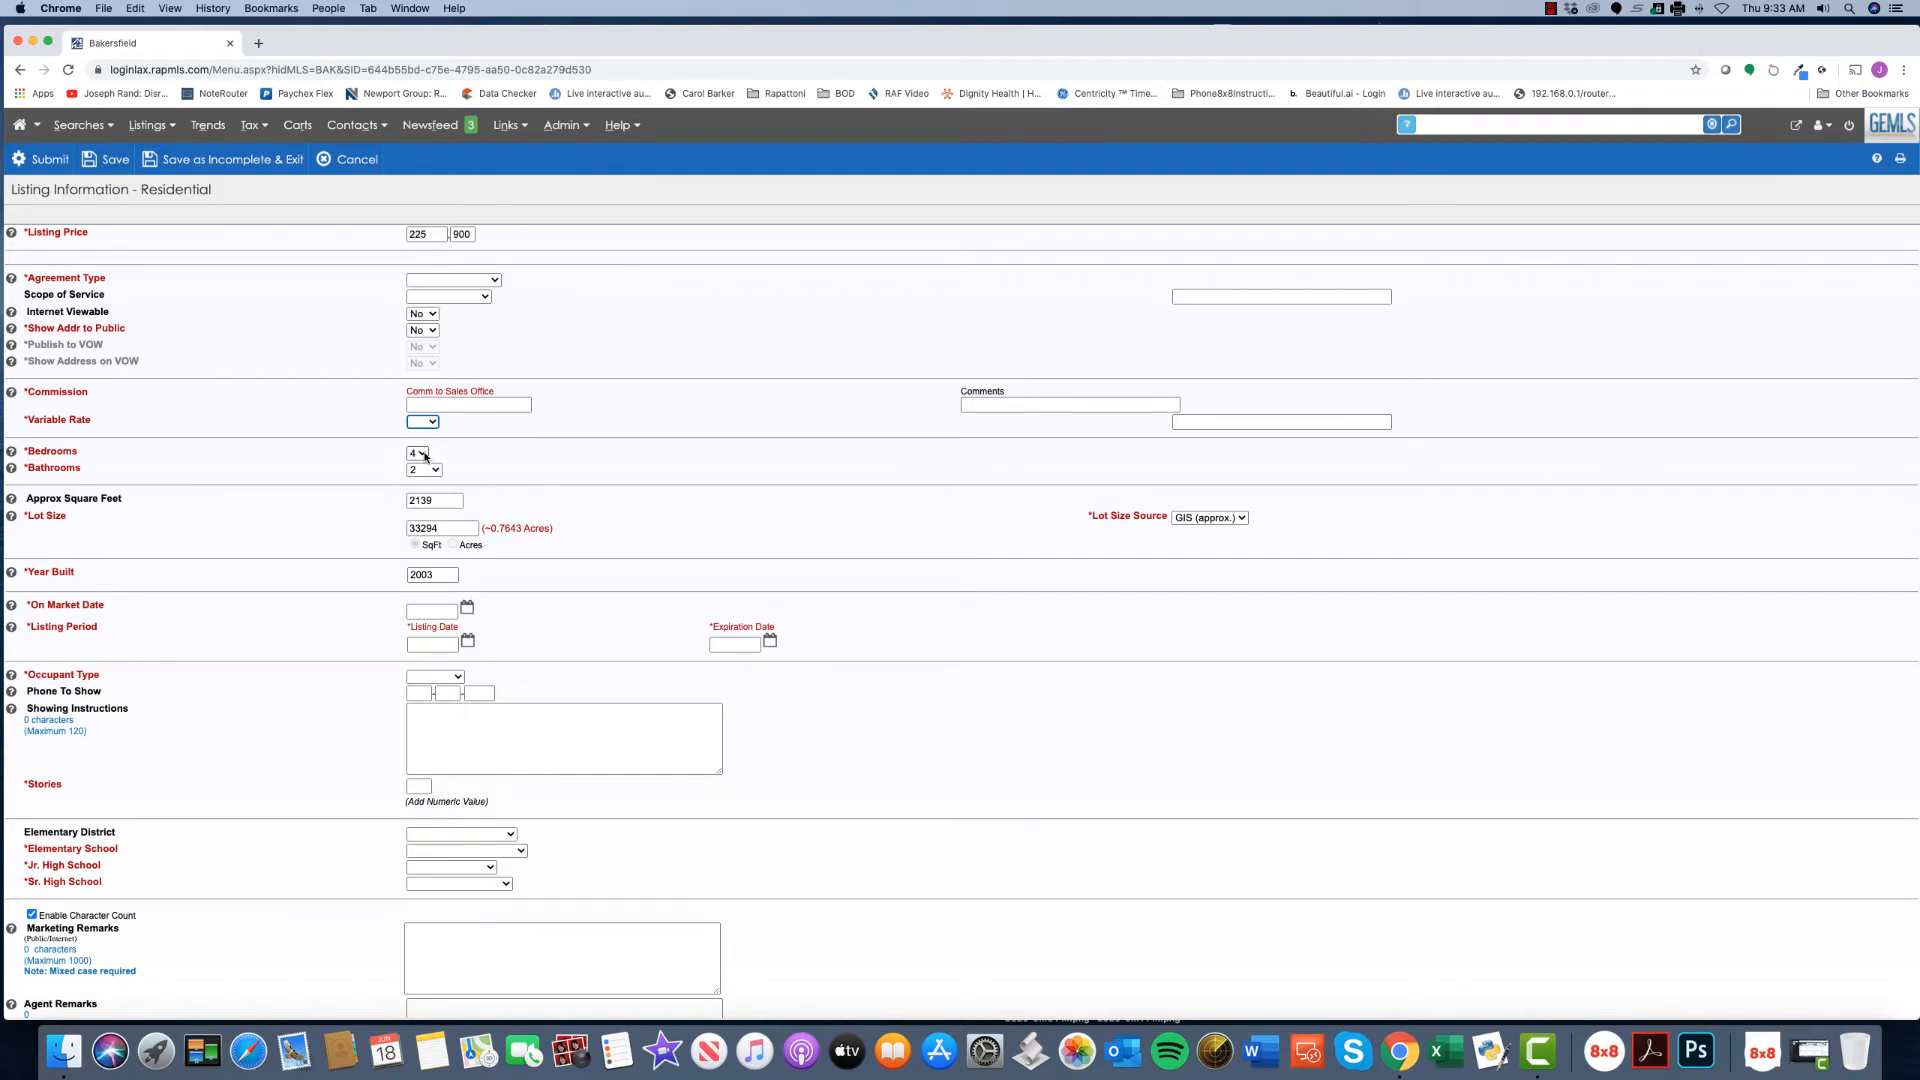
pyautogui.click(424, 456)
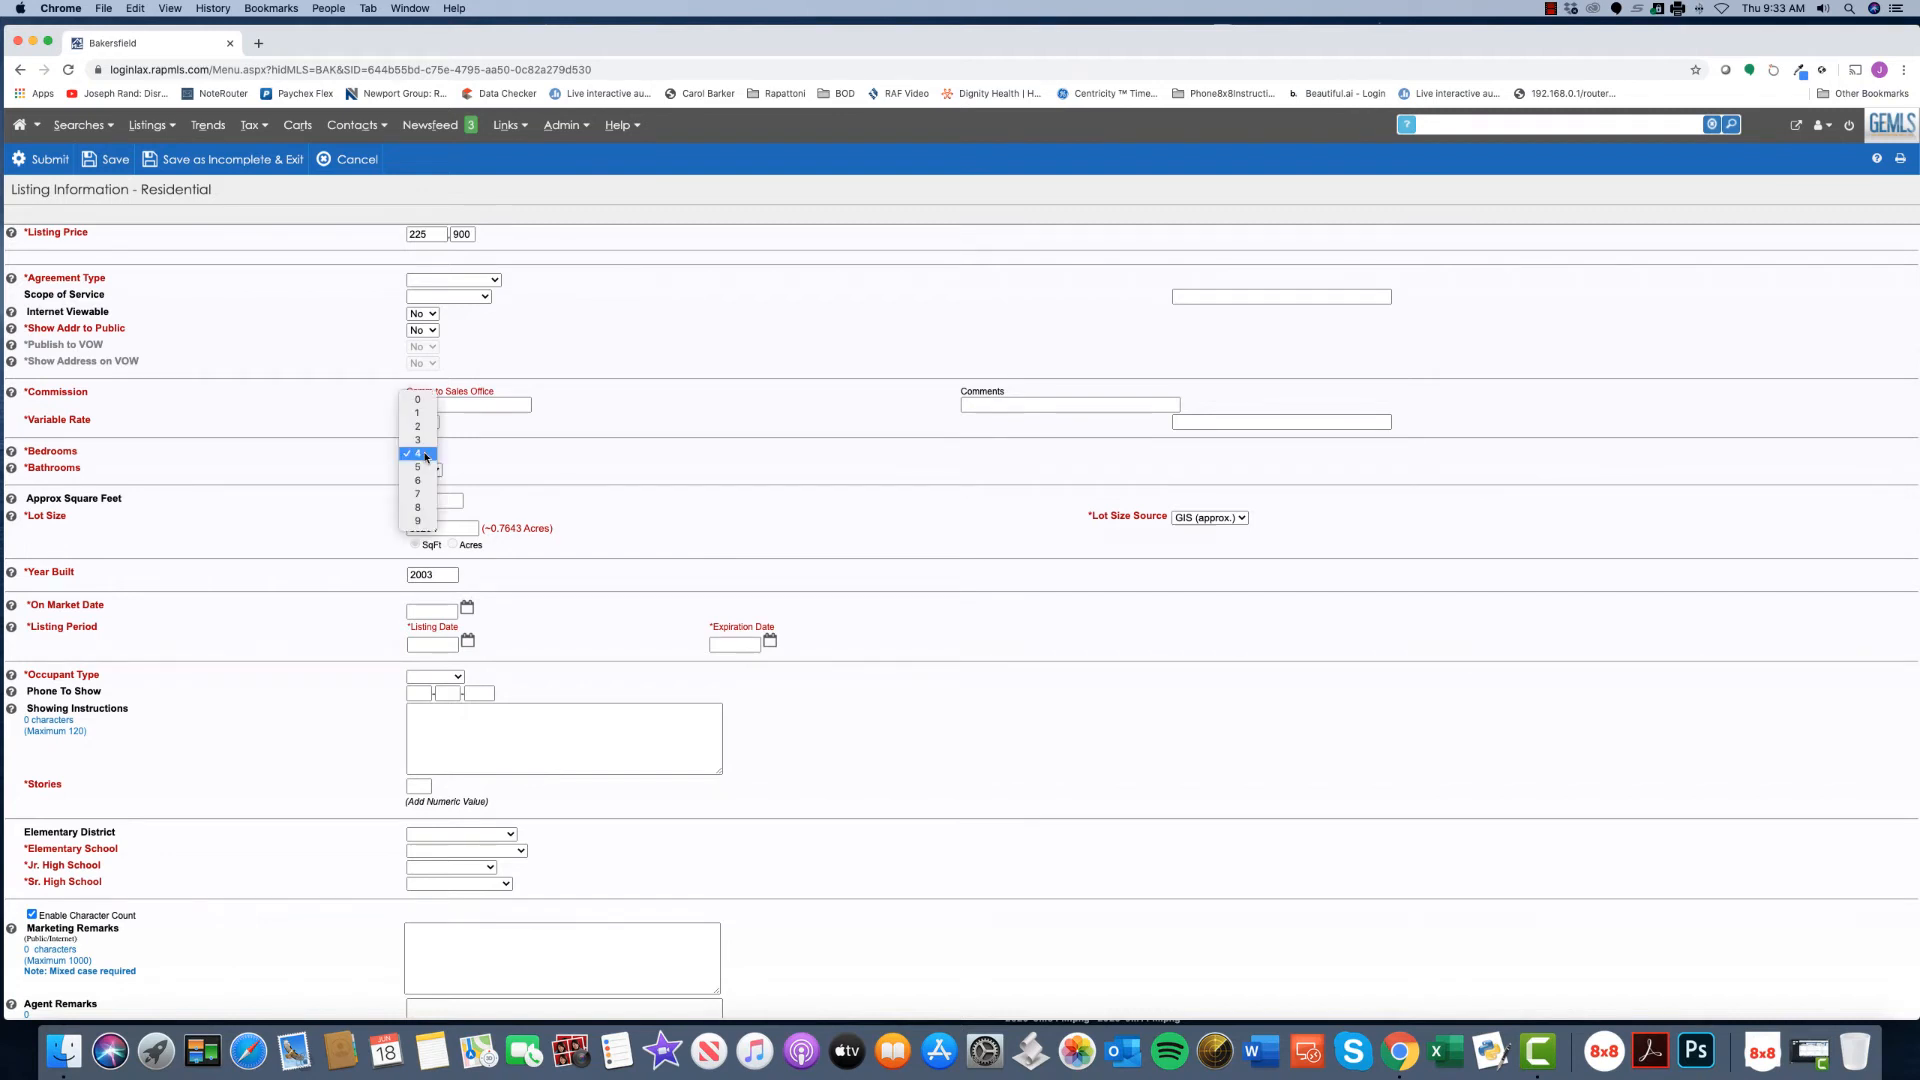
pyautogui.click(504, 448)
pyautogui.press('3')
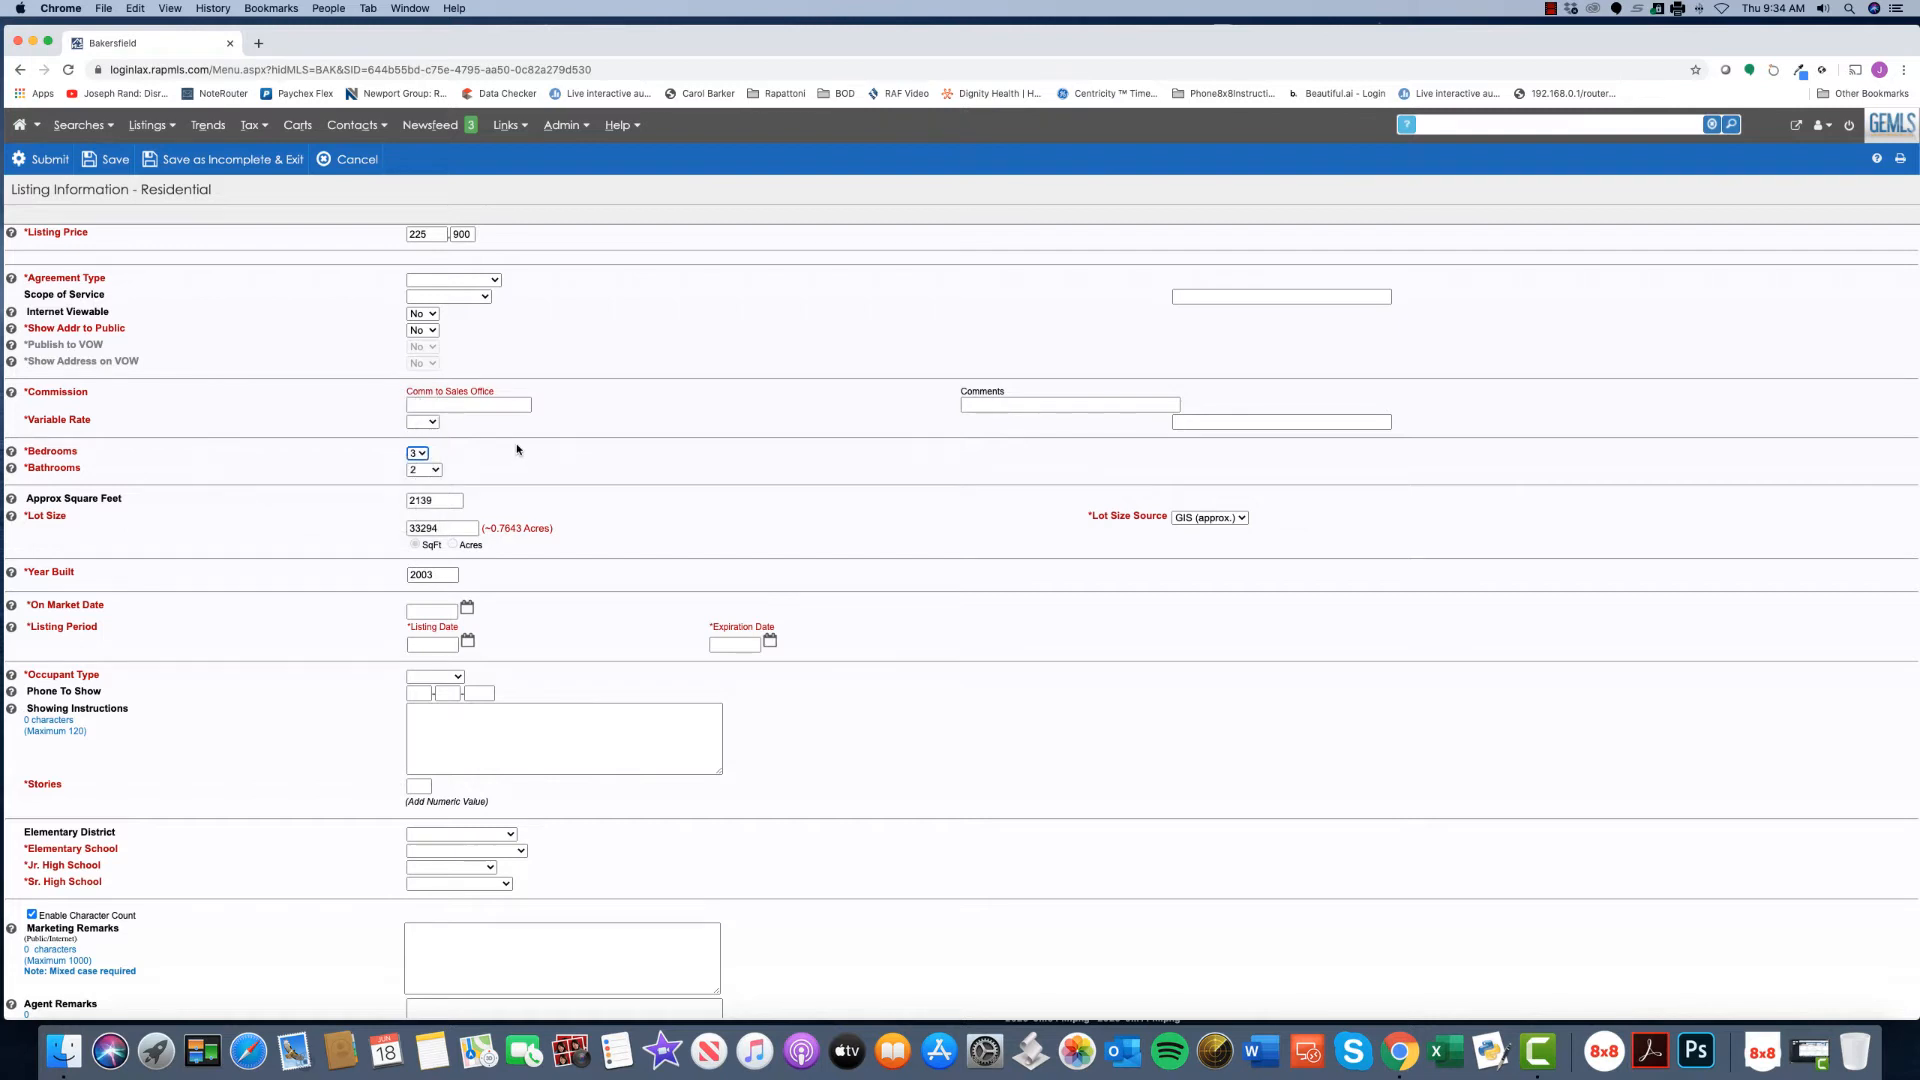
pyautogui.click(1183, 522)
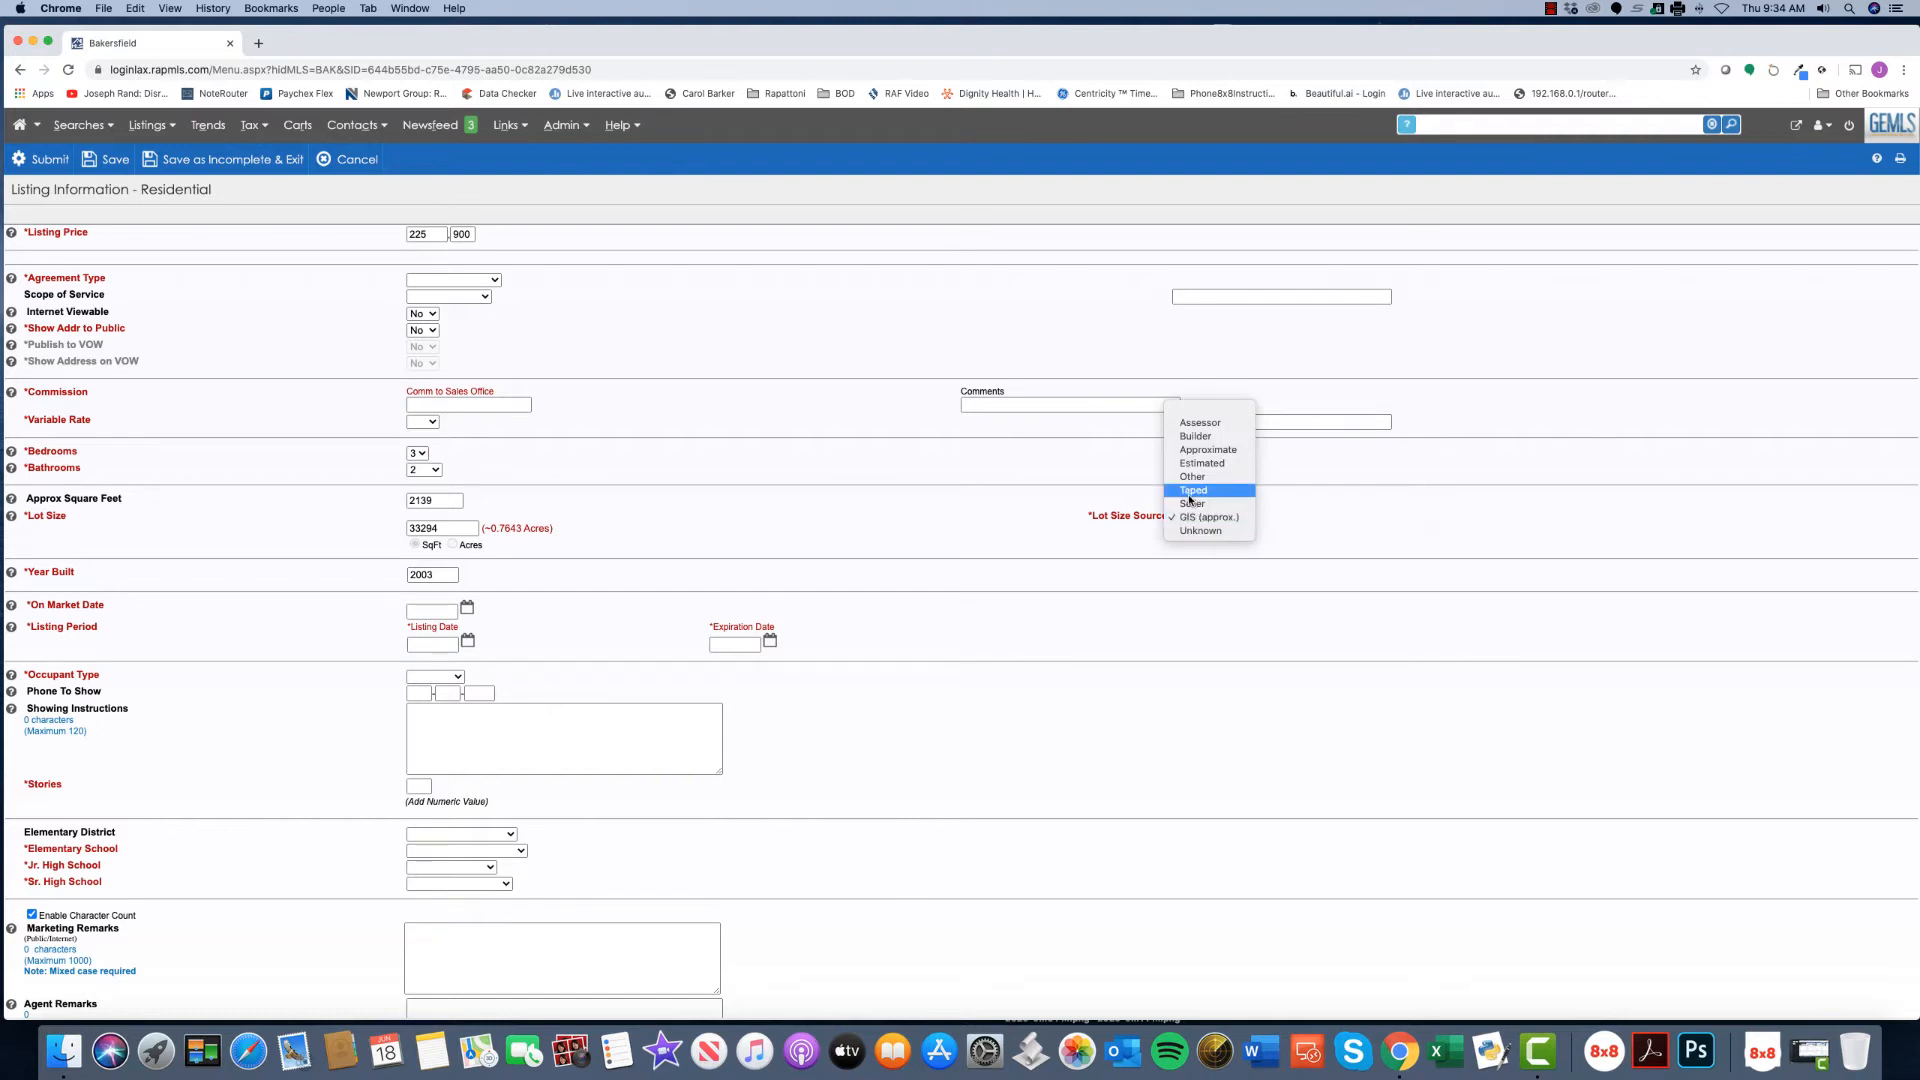
pyautogui.click(552, 538)
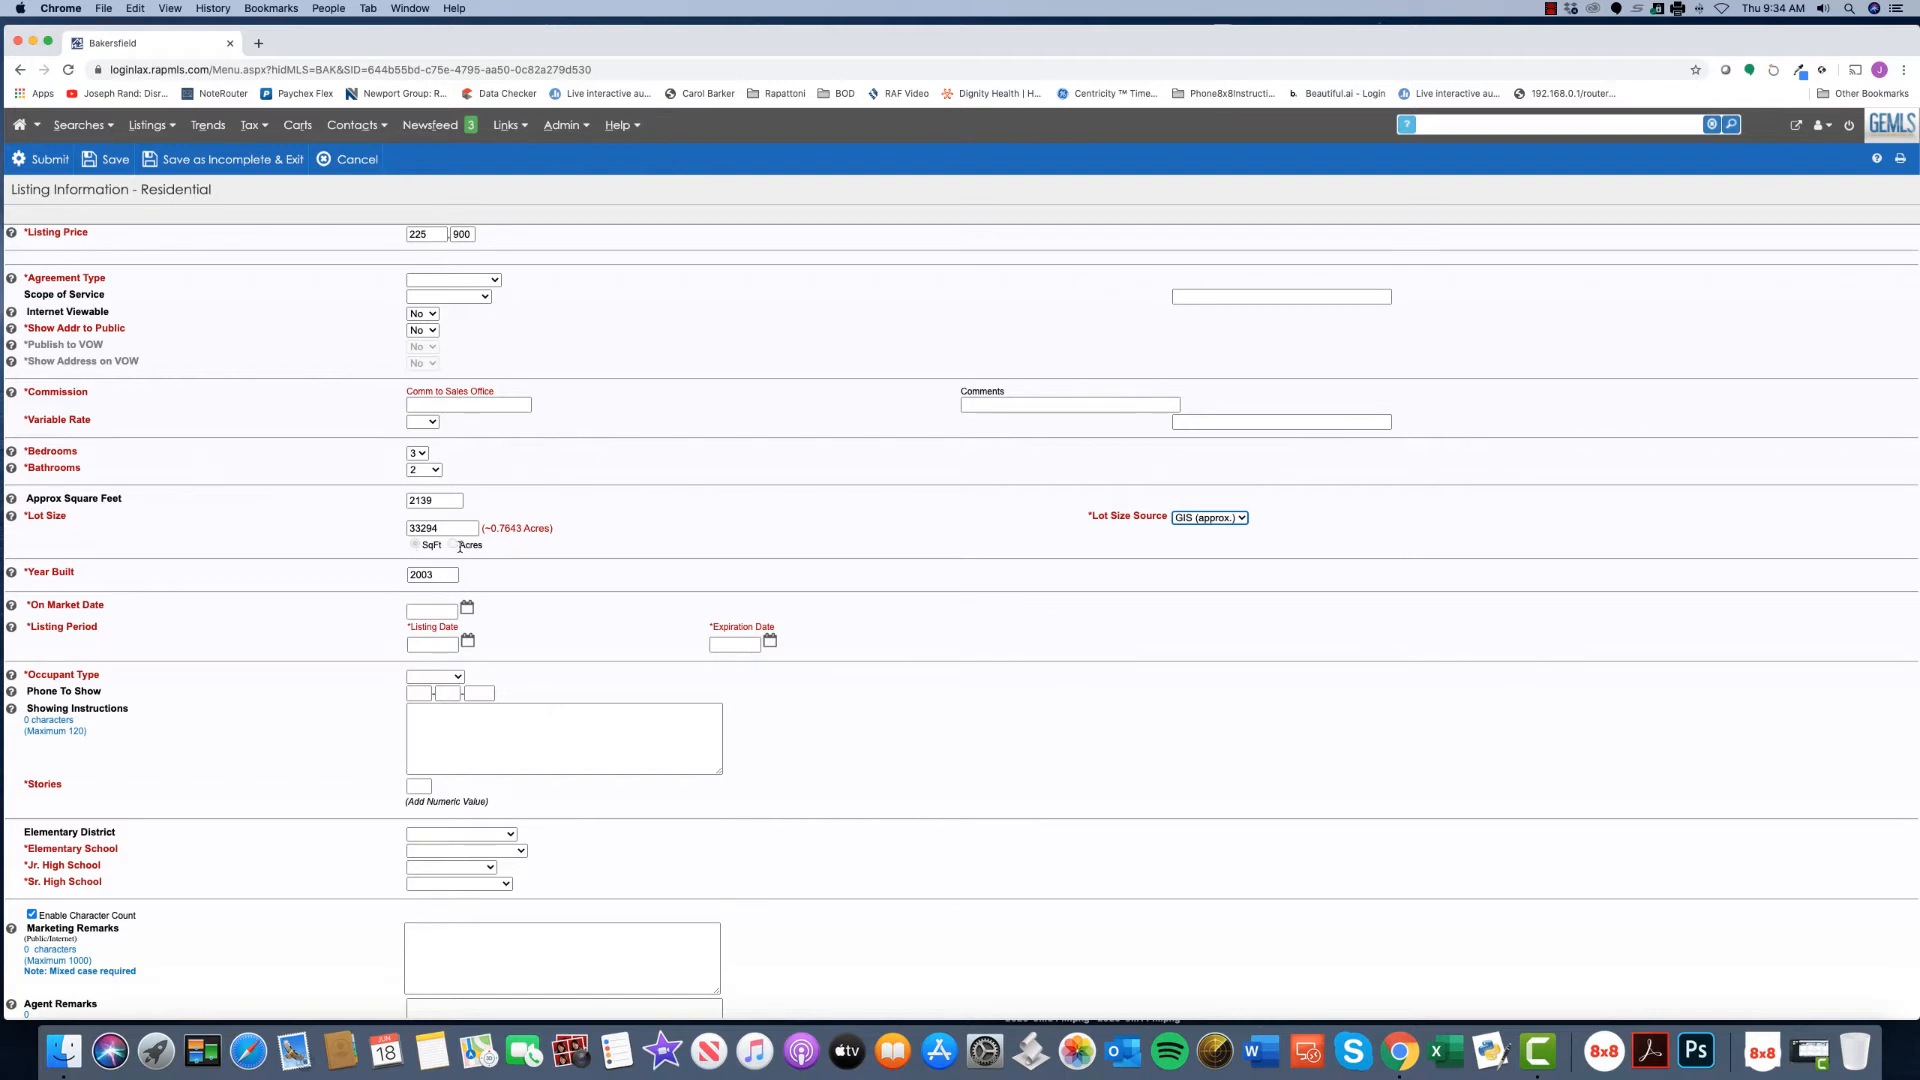
# - Overwrite the approximate square footage 2139 with 0, then open the MLS dashboard in a new tab
pyautogui.doubleClick(450, 501)
pyautogui.write('0')
pyautogui.click(1796, 128)
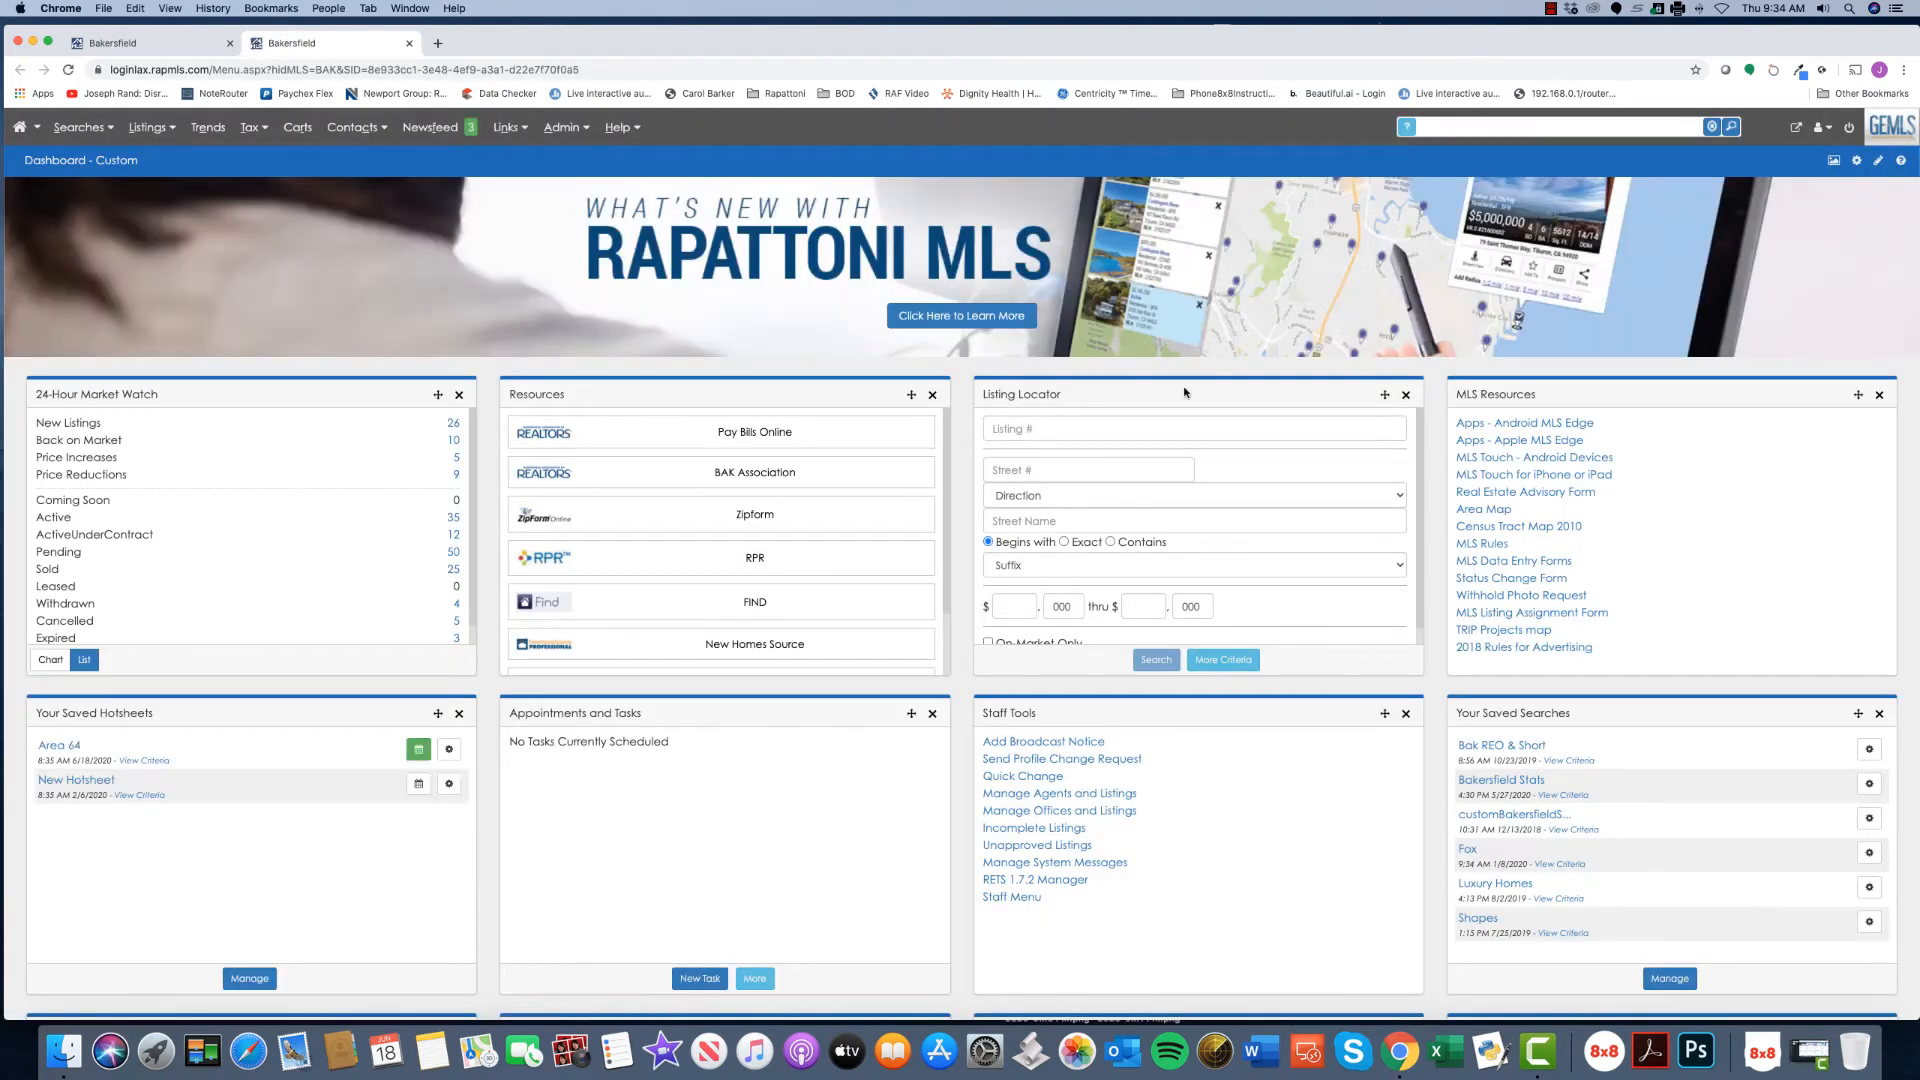
# - From the Links & Documents page, launch the Kern County Assessor-Recorder Online site
pyautogui.click(511, 130)
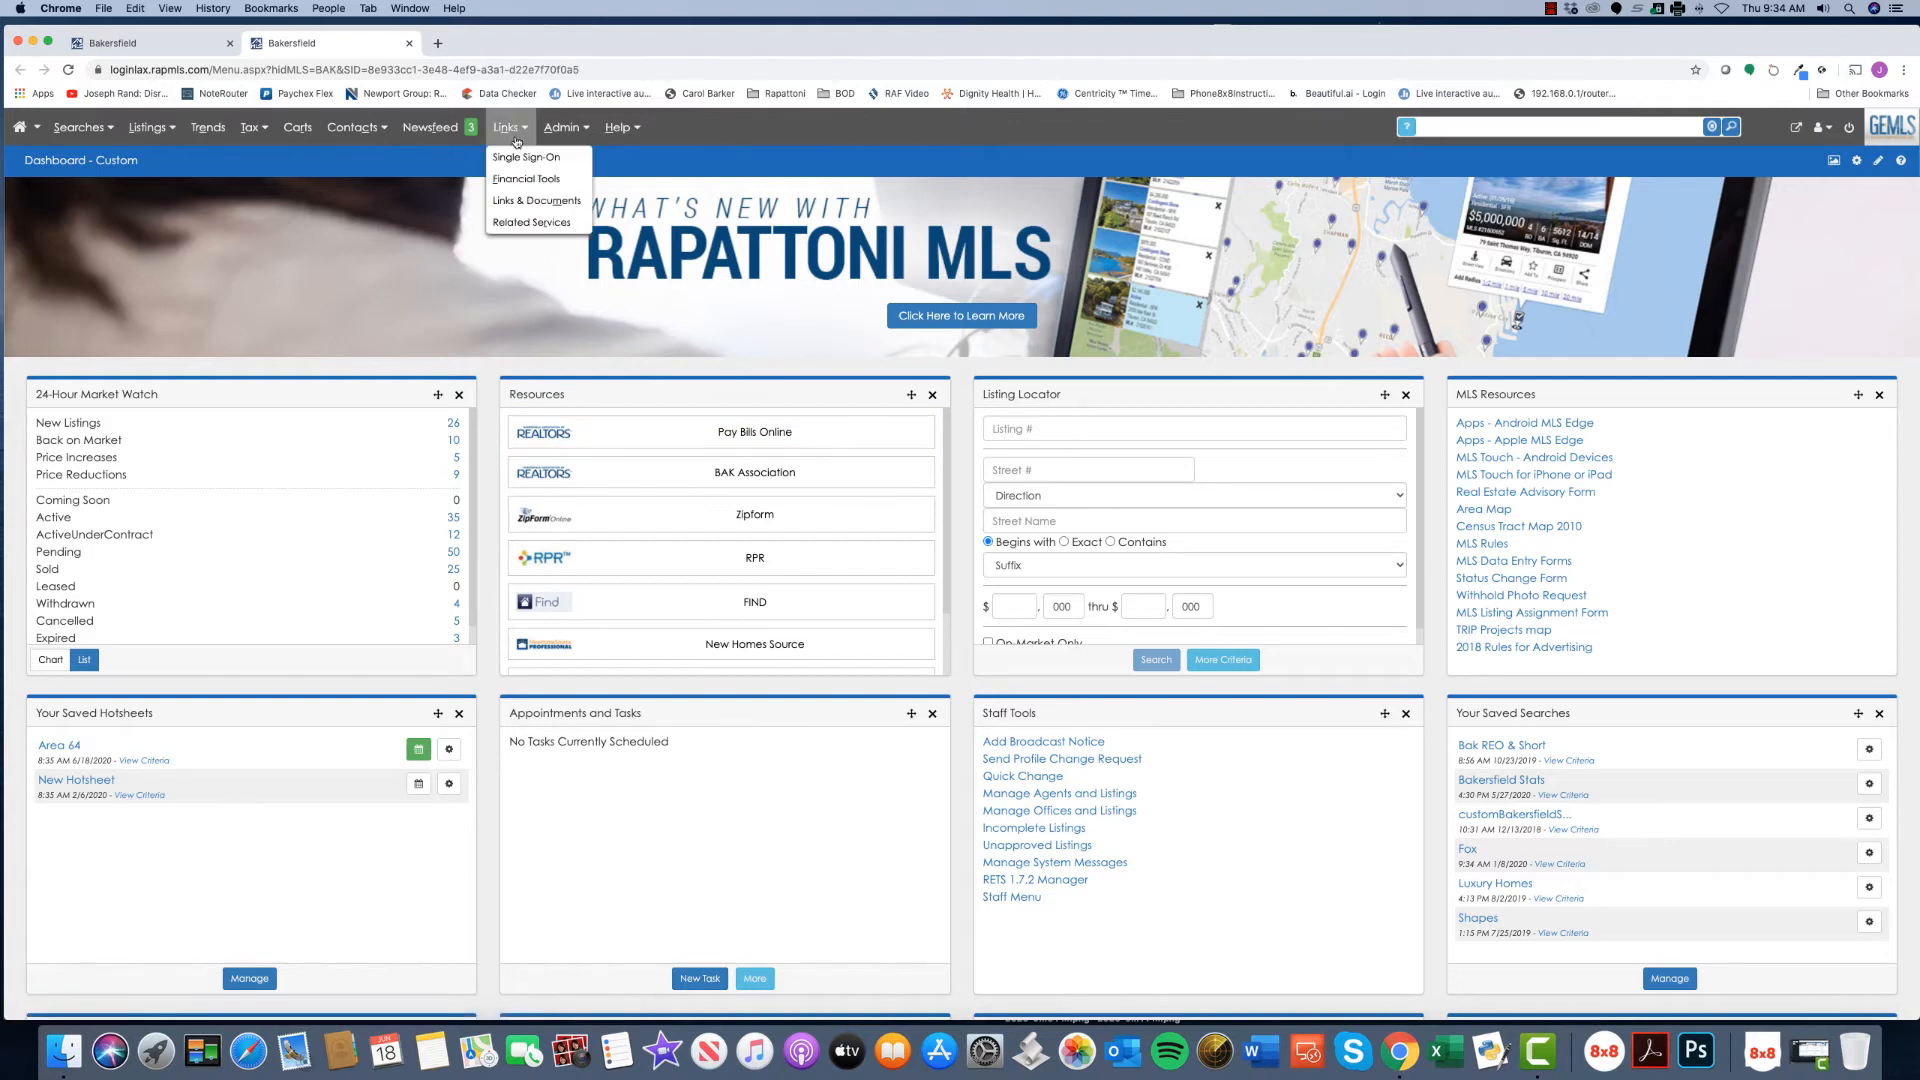
pyautogui.click(522, 201)
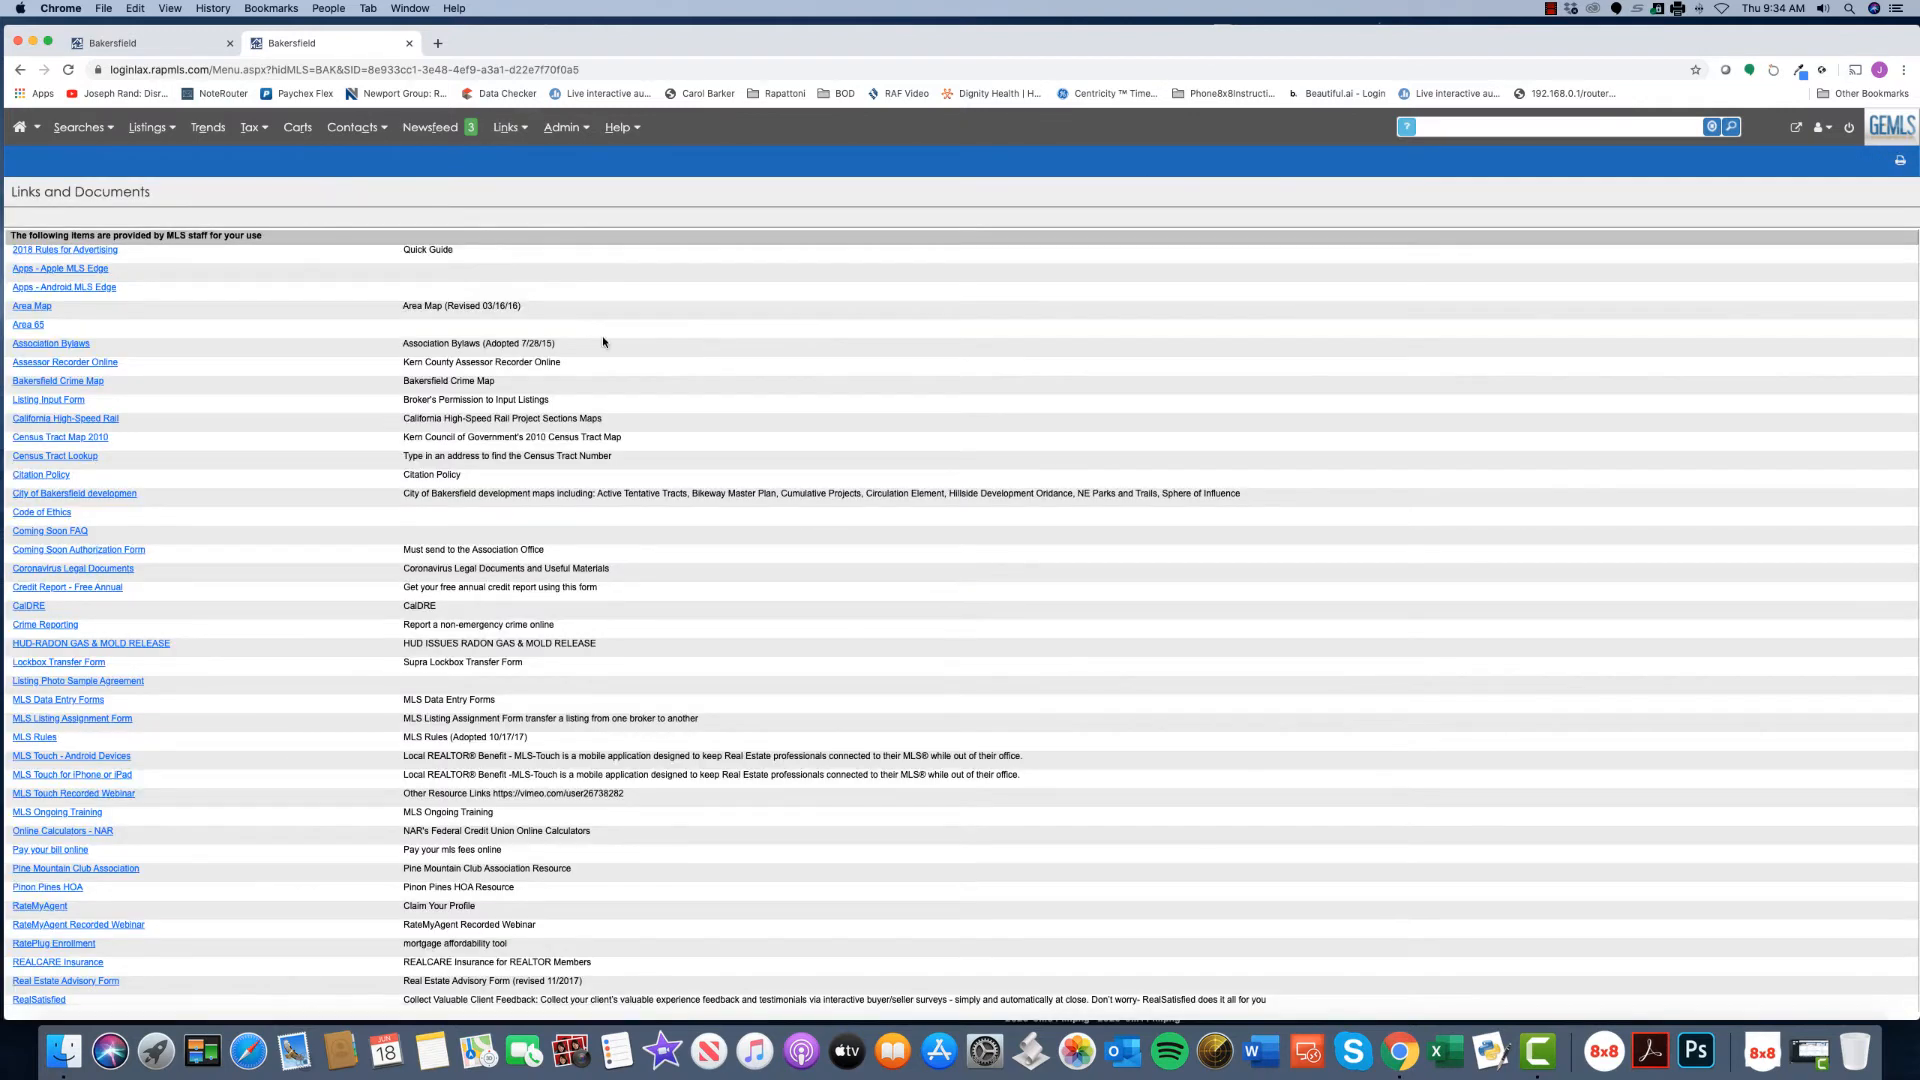
pyautogui.scroll(-2, 598, 362)
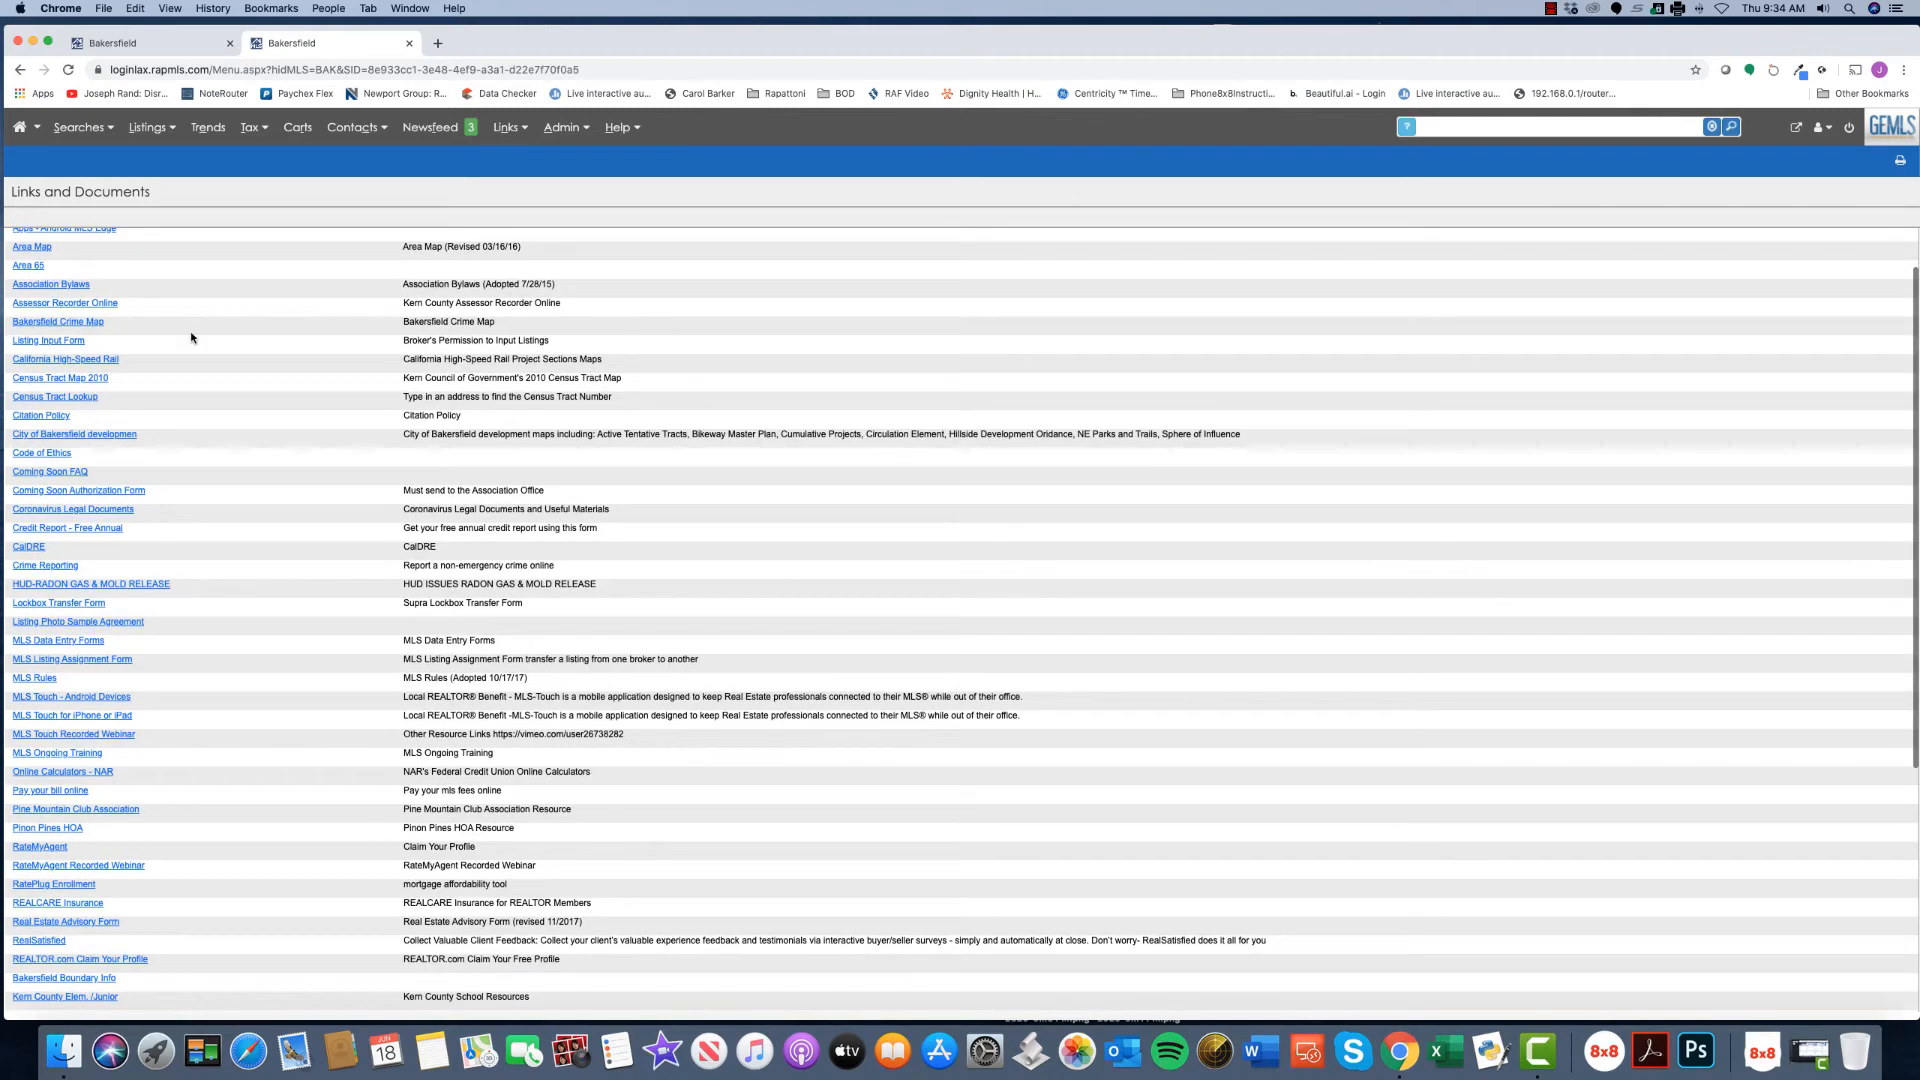
pyautogui.click(81, 305)
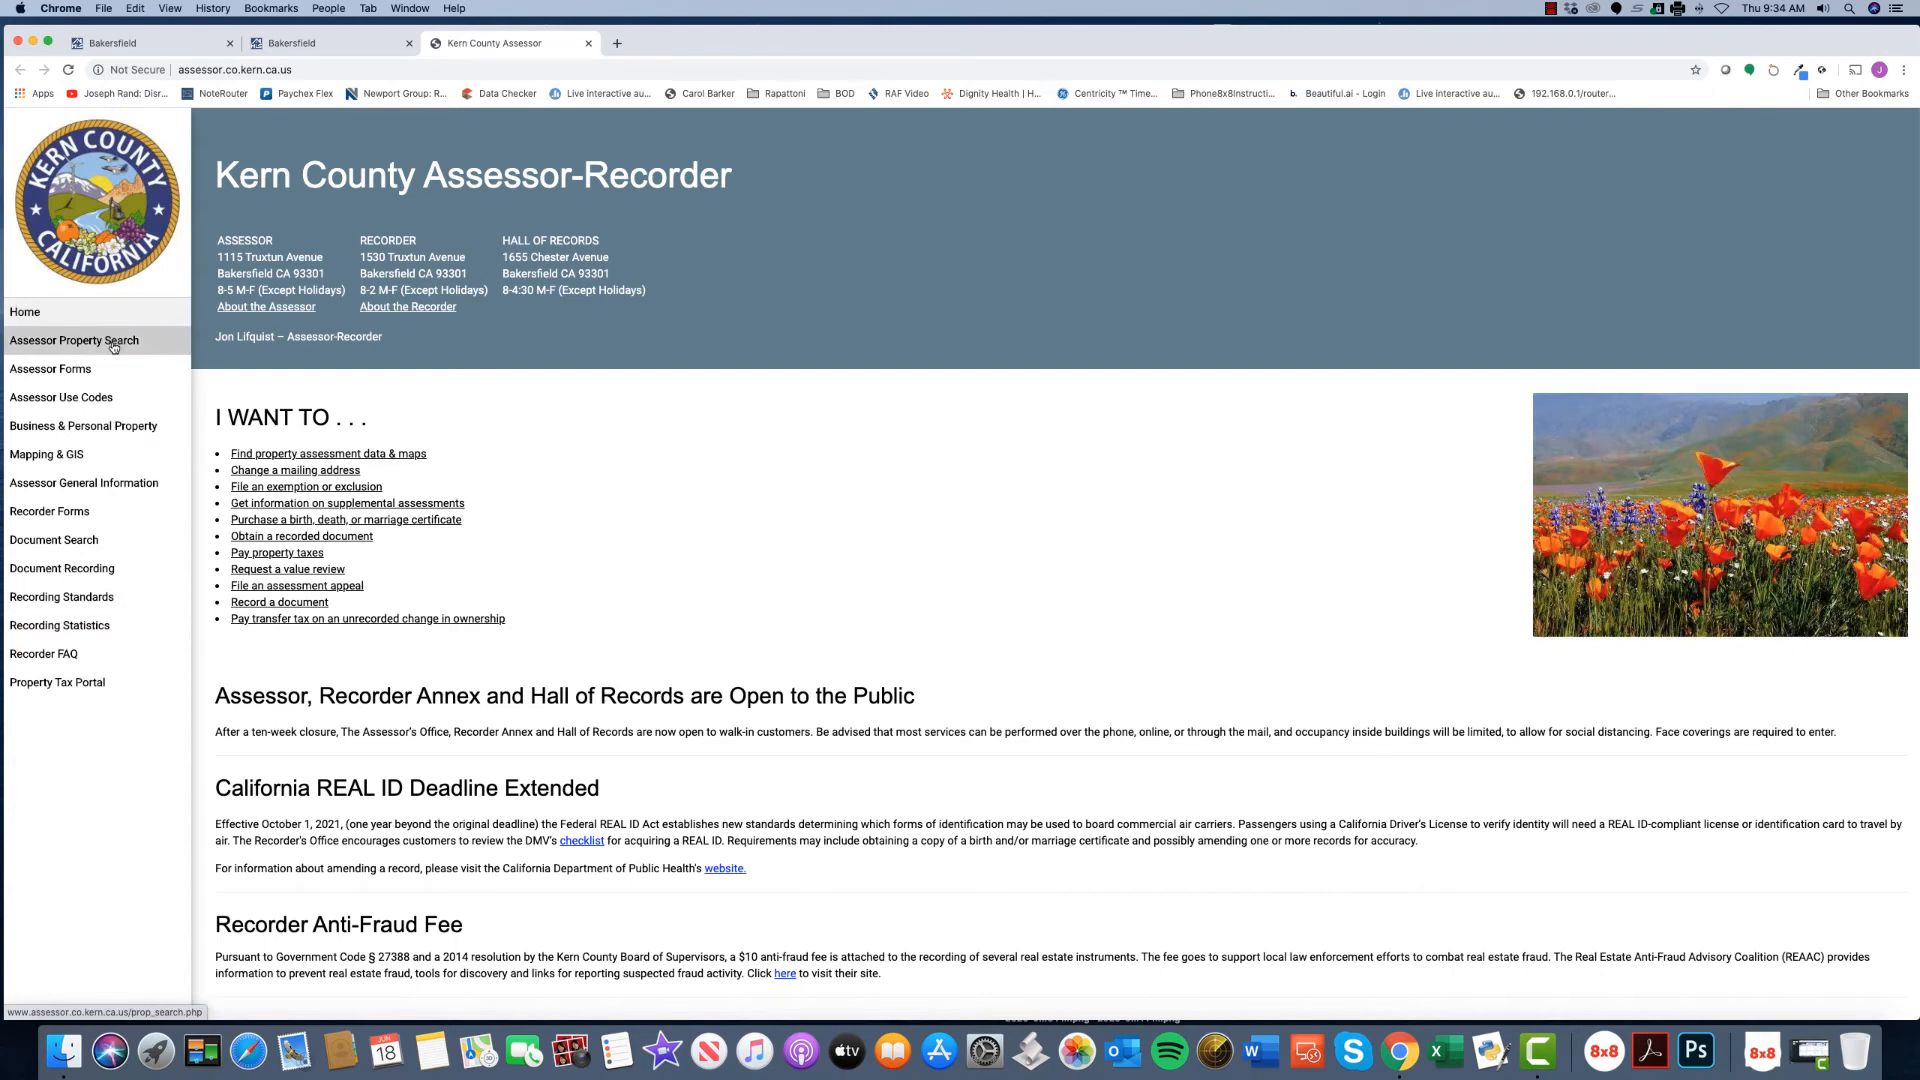
# - Search the assessor's property records by APN to view the parcel's profile, then close the tab
pyautogui.click(113, 342)
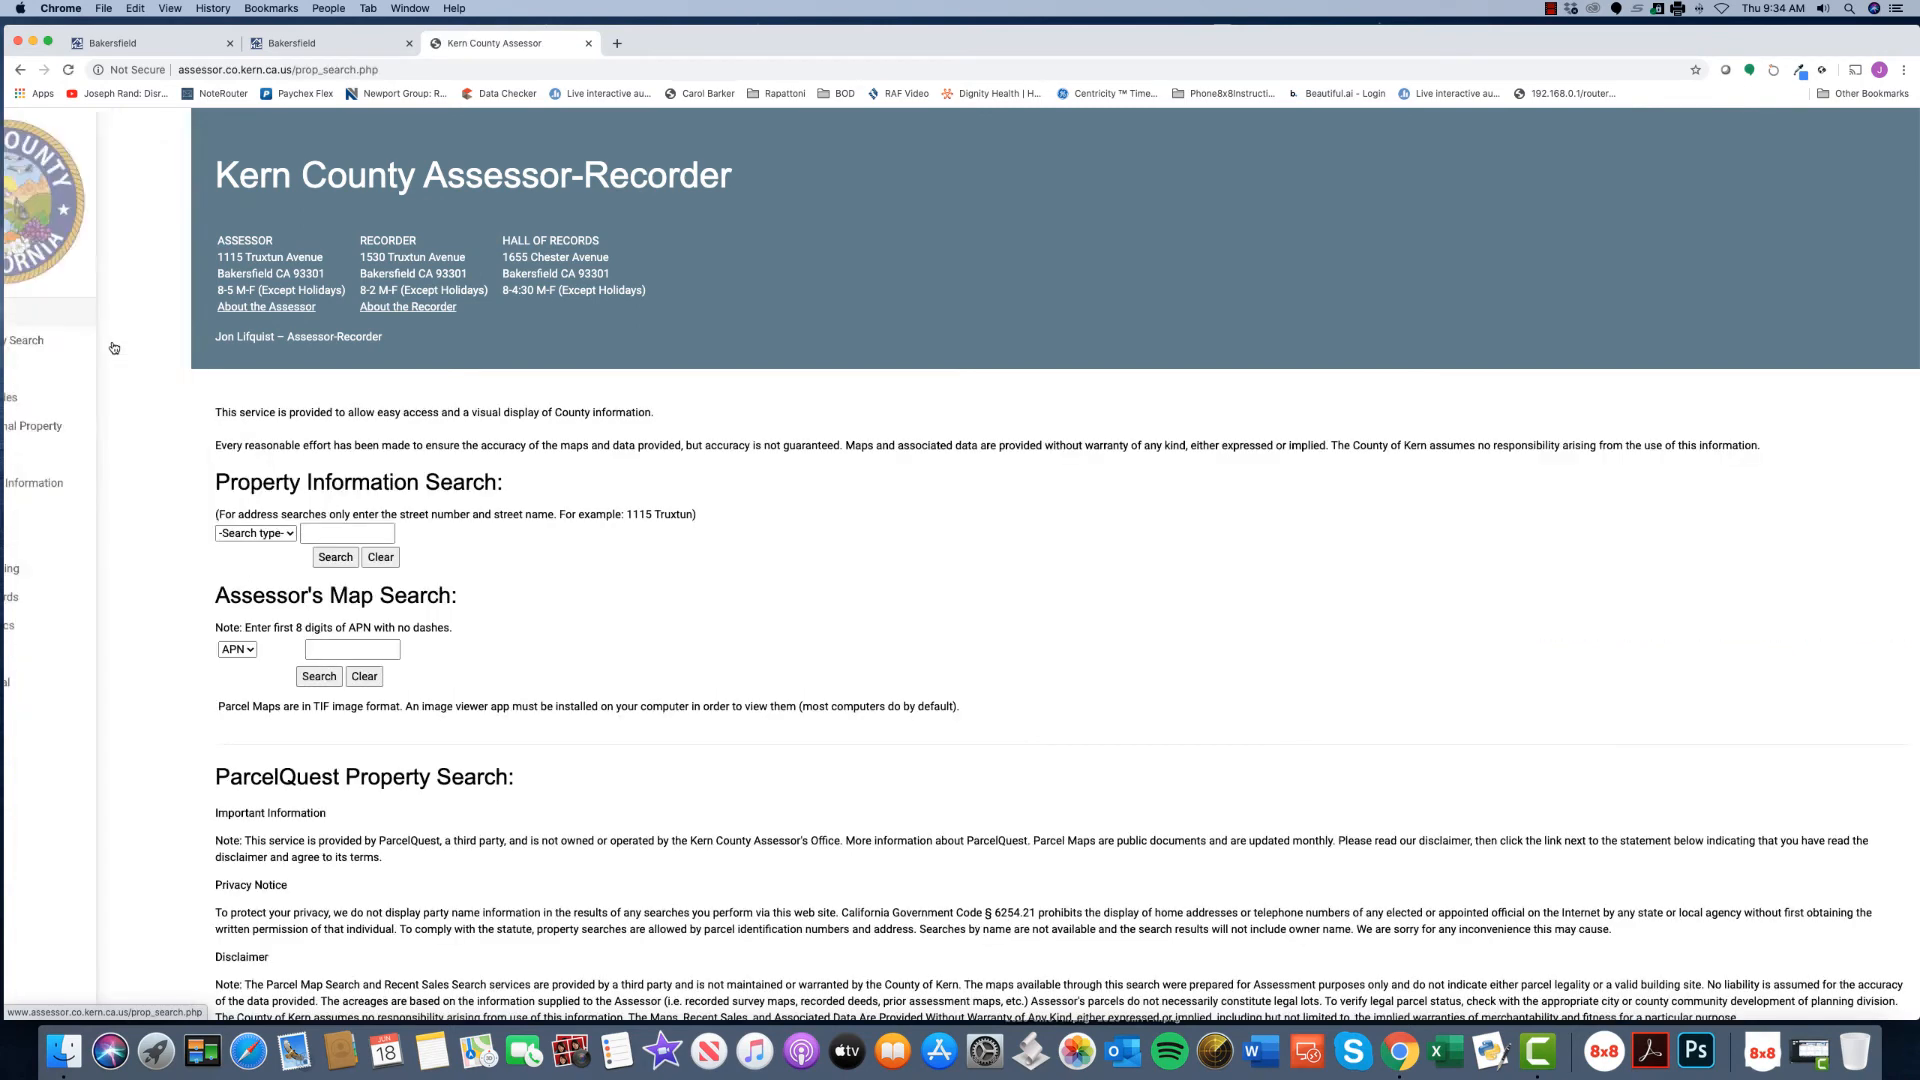
pyautogui.click(270, 536)
pyautogui.click(265, 582)
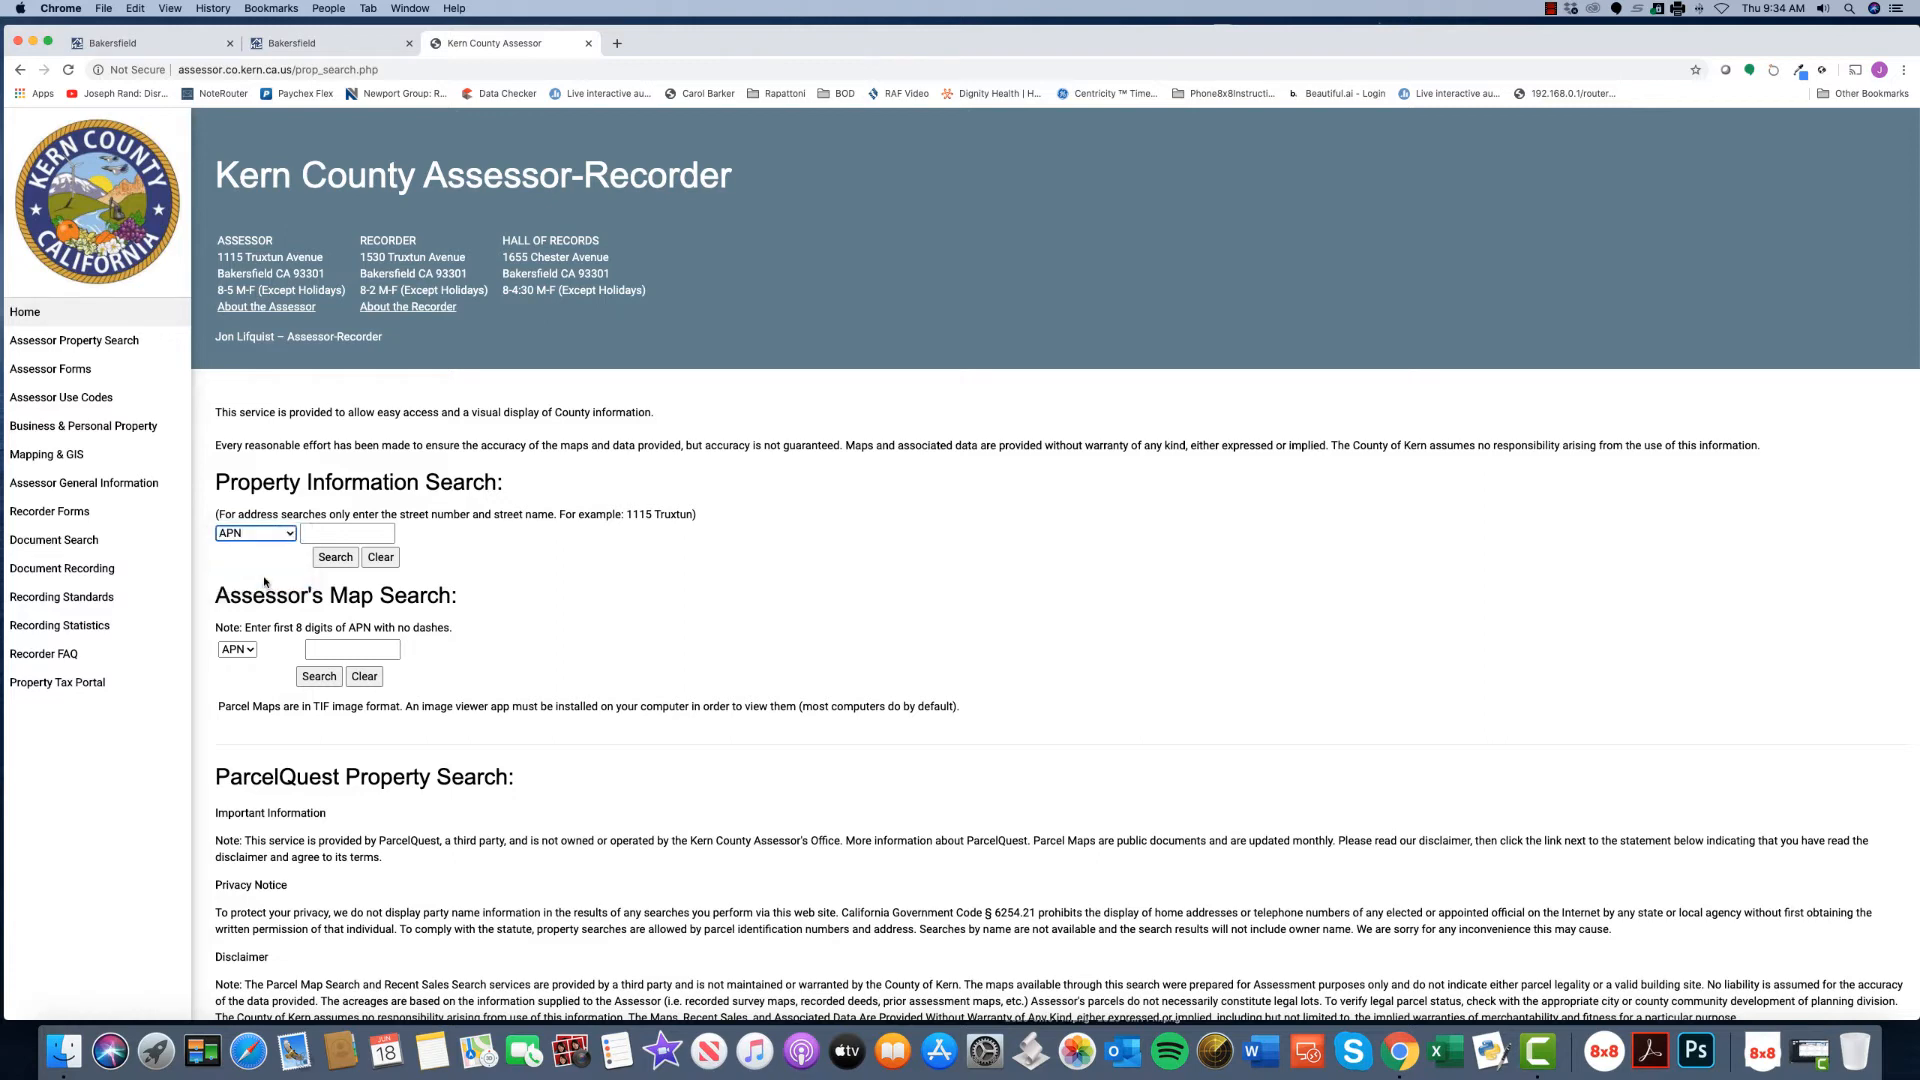
pyautogui.click(340, 534)
pyautogui.click(322, 565)
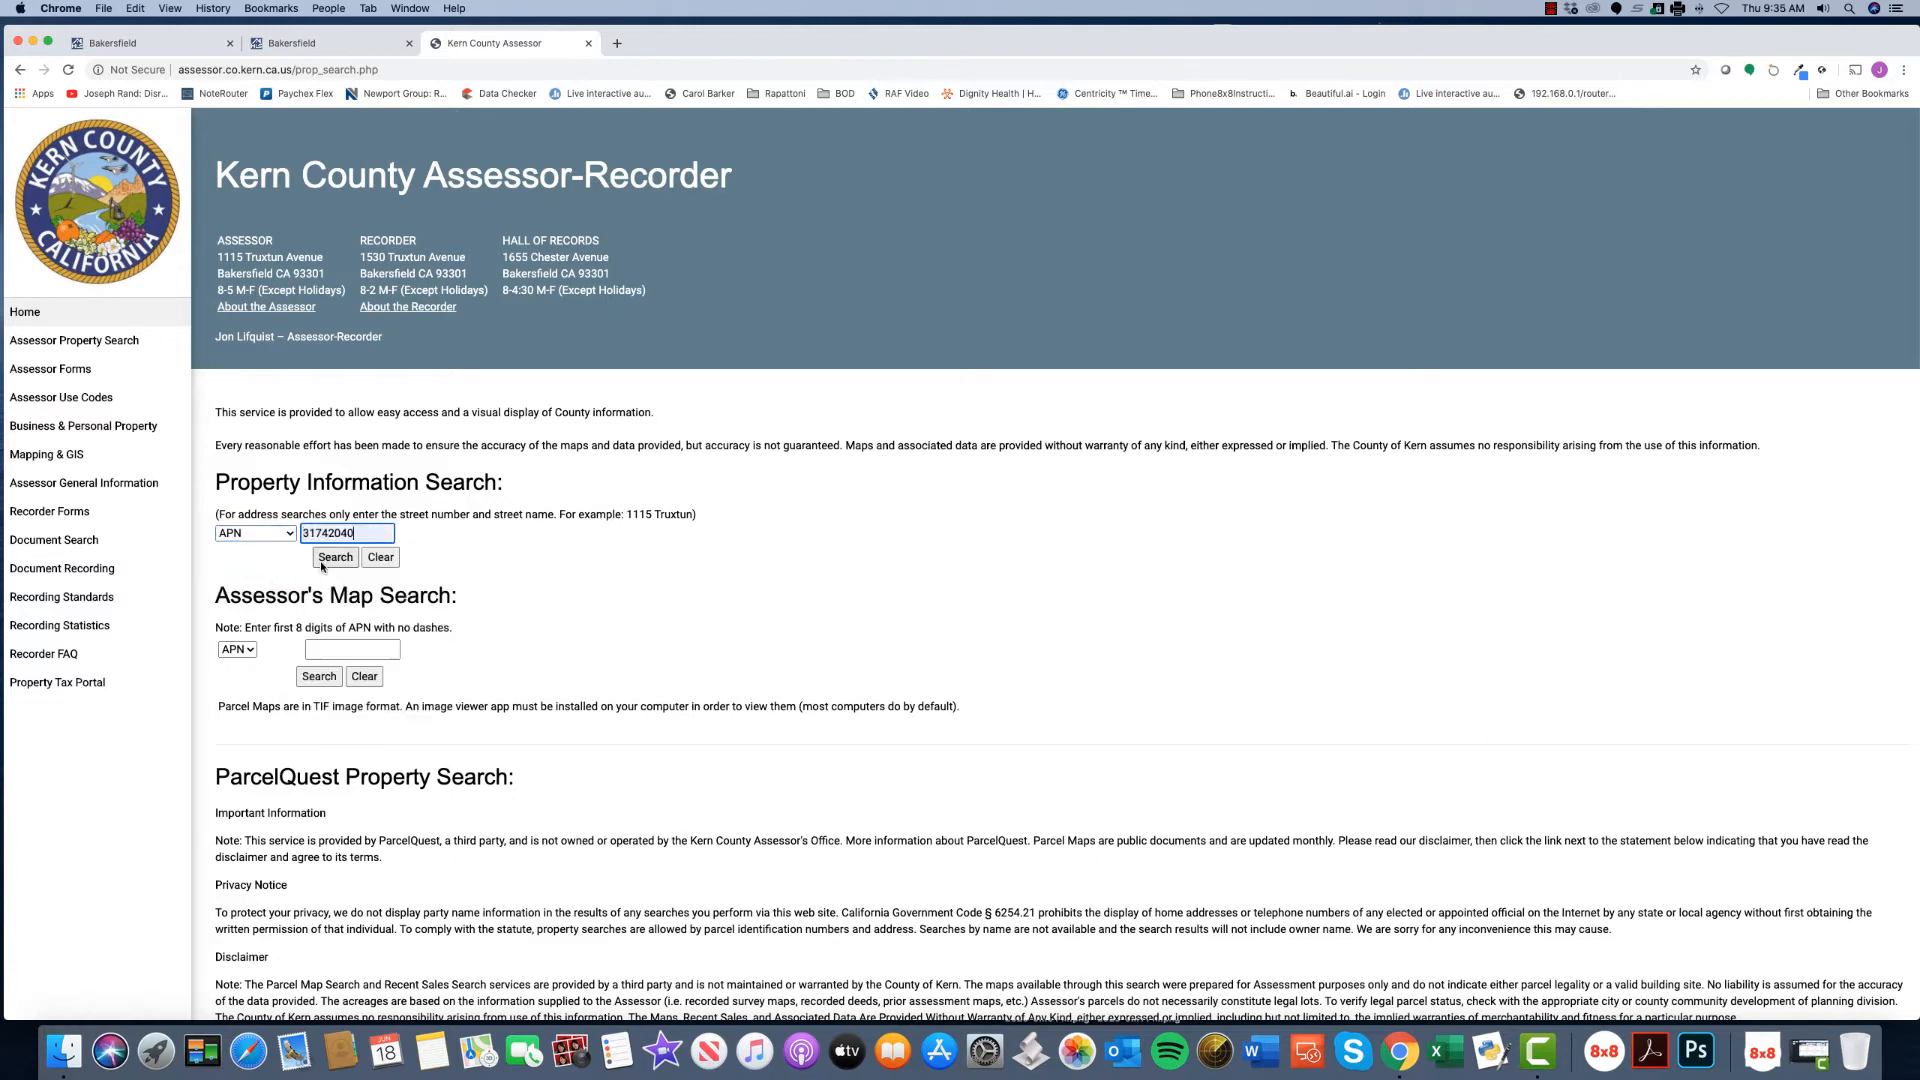
pyautogui.click(329, 564)
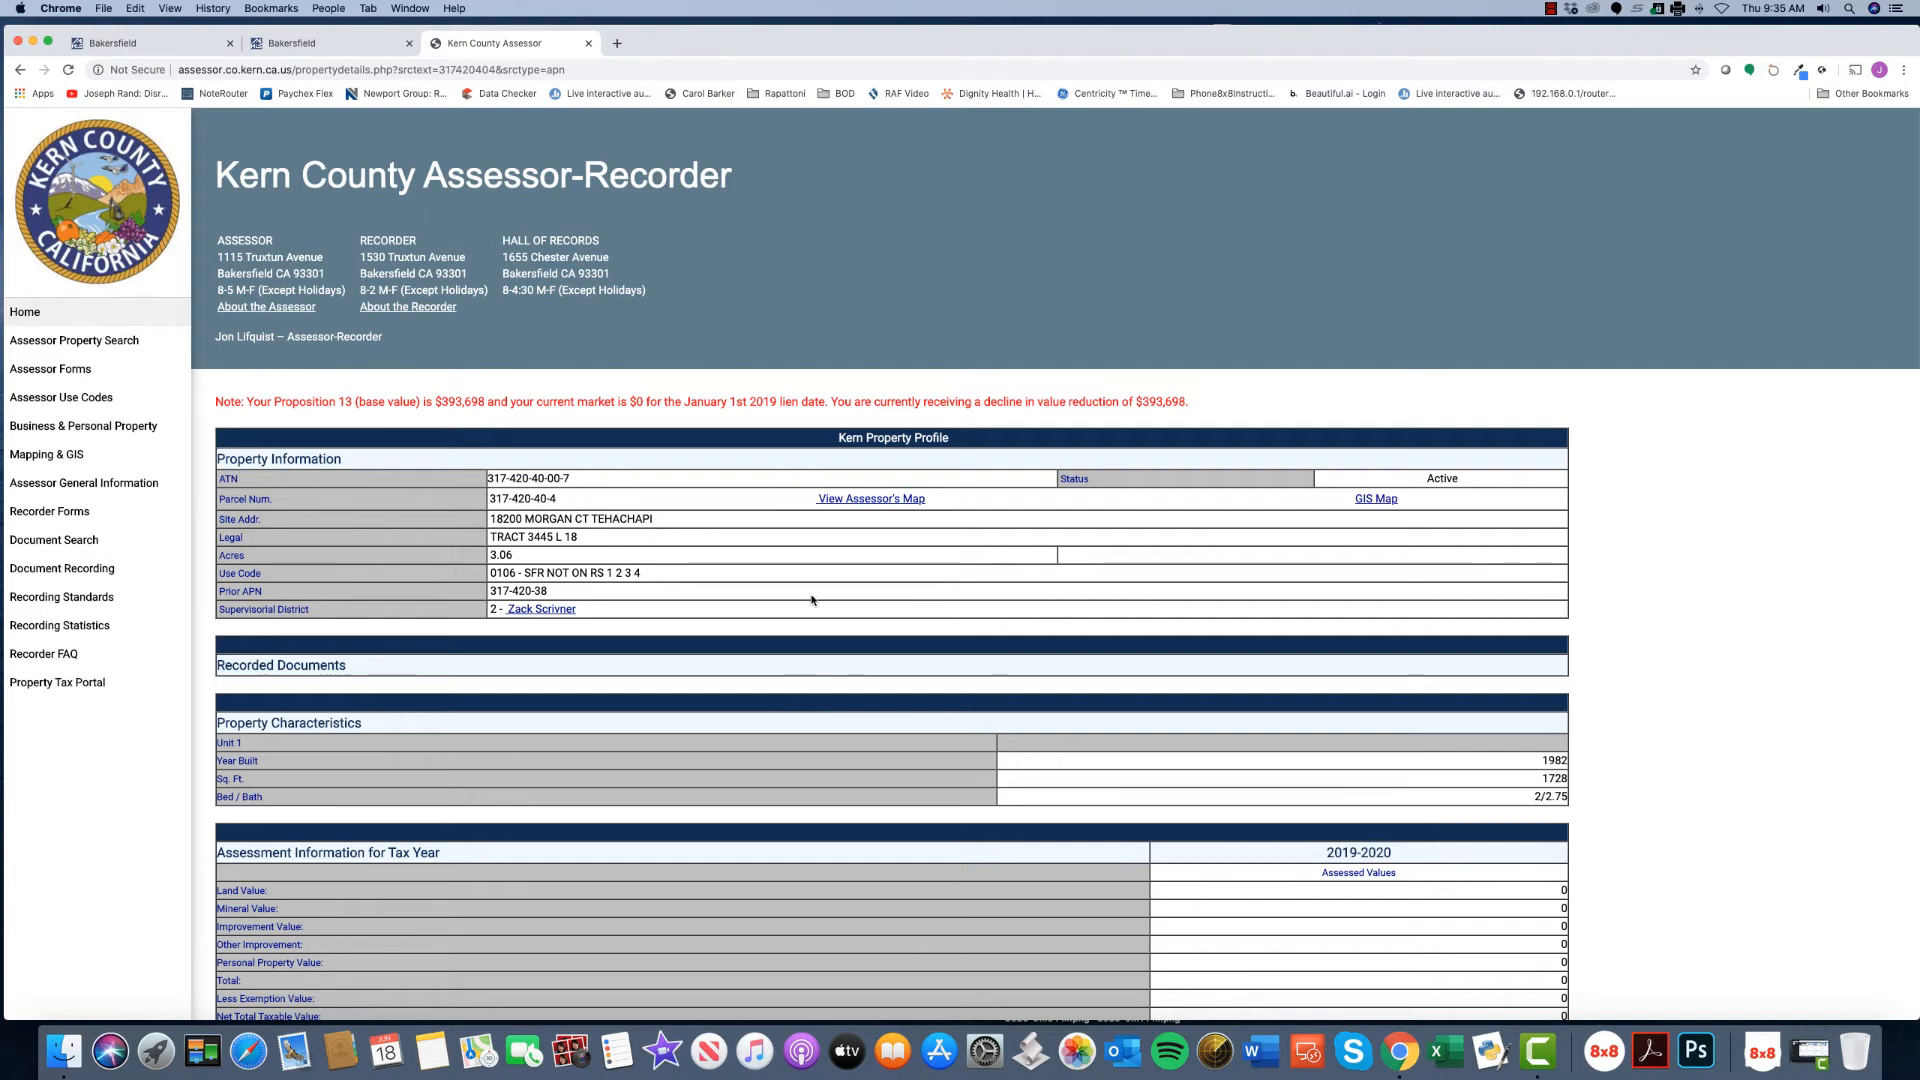
pyautogui.click(588, 45)
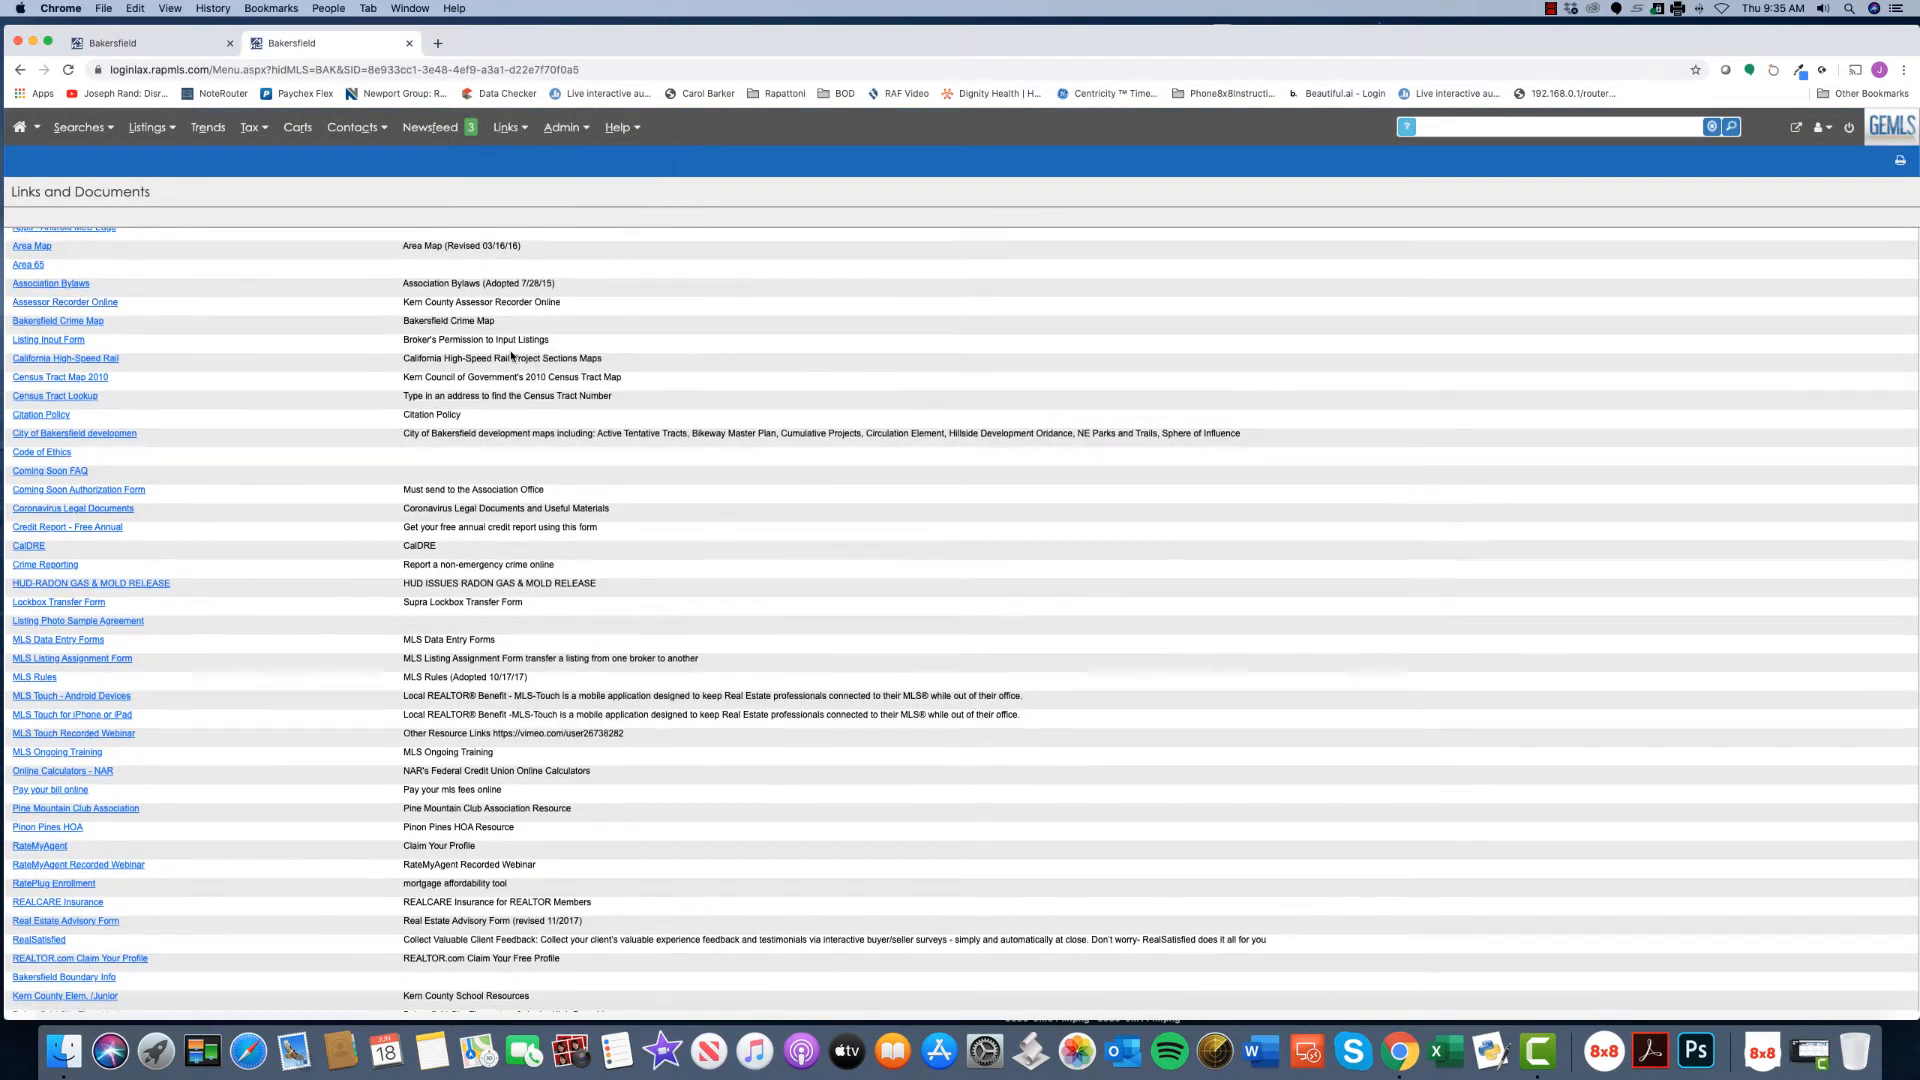
# - Scroll down the Links and Documents list and open the School High Lookup map
pyautogui.scroll(-5, 511, 355)
pyautogui.scroll(-4, 511, 355)
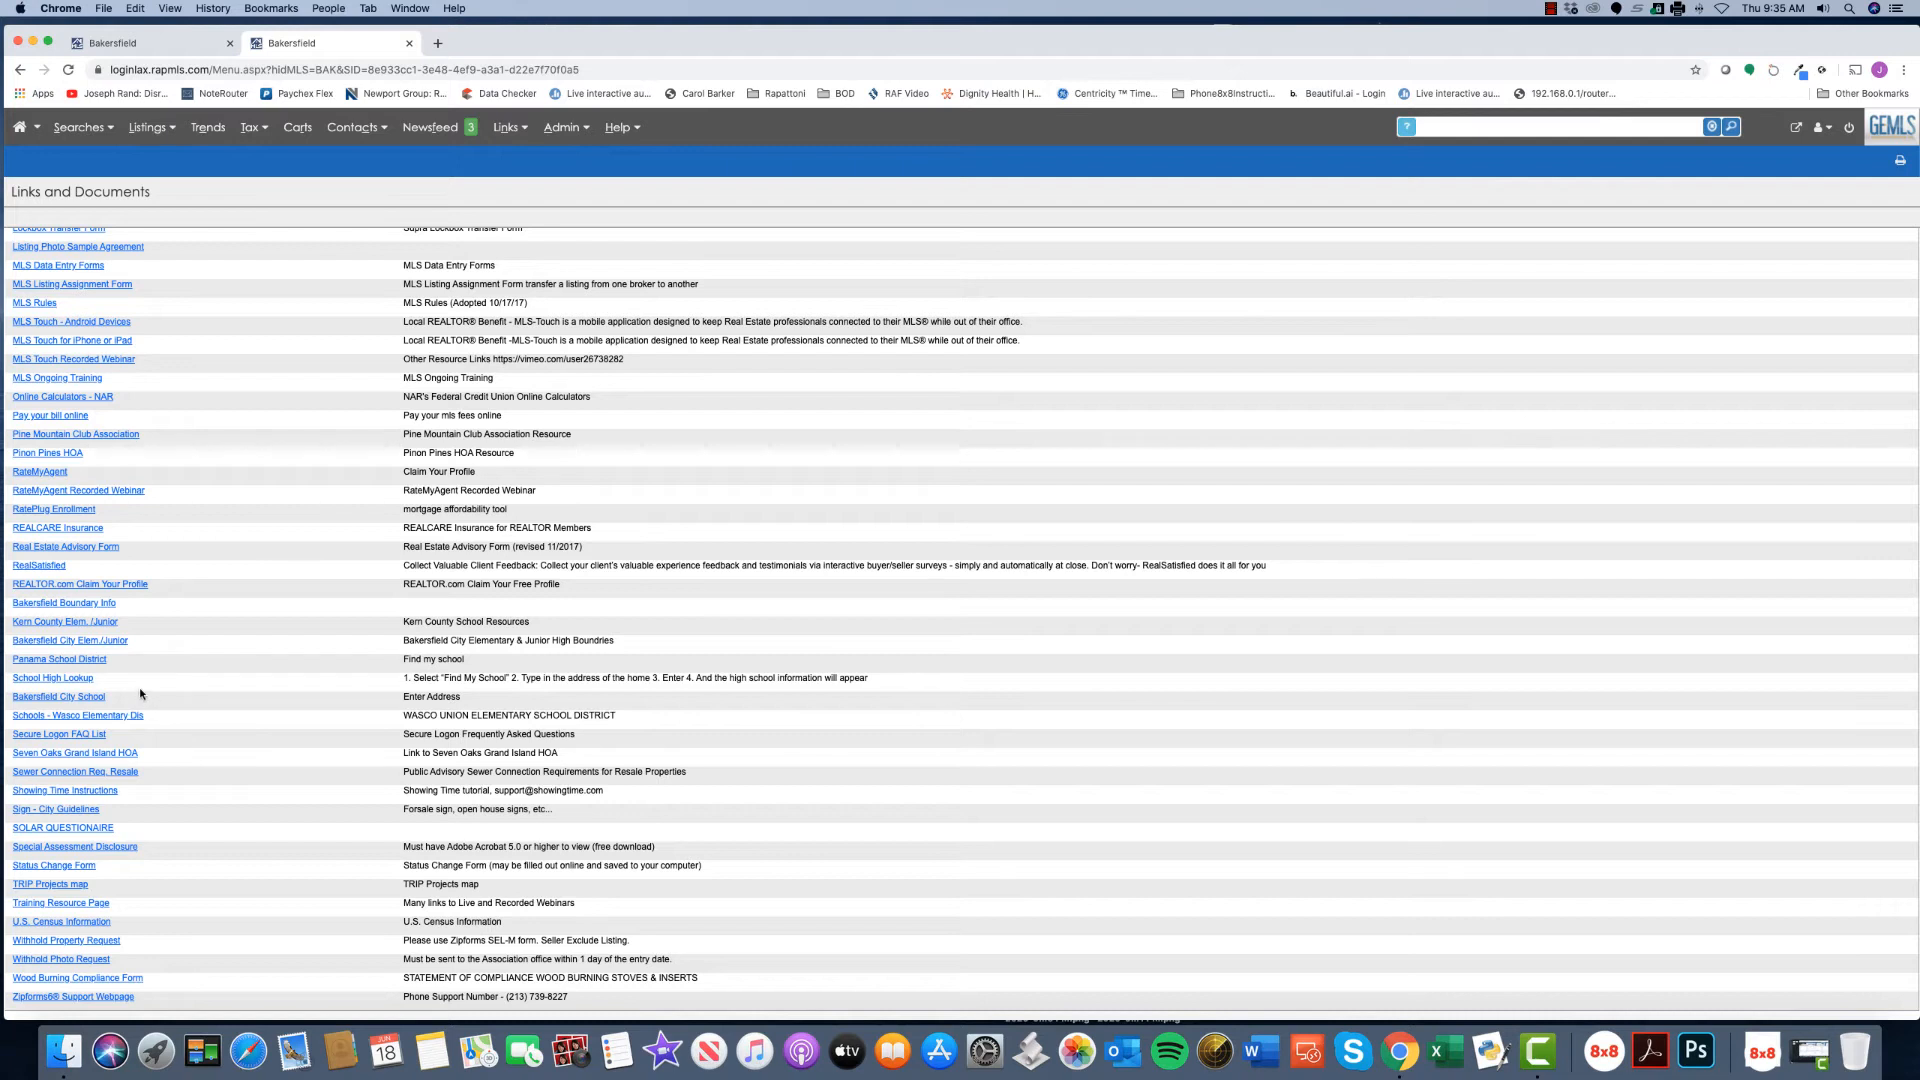
pyautogui.click(72, 679)
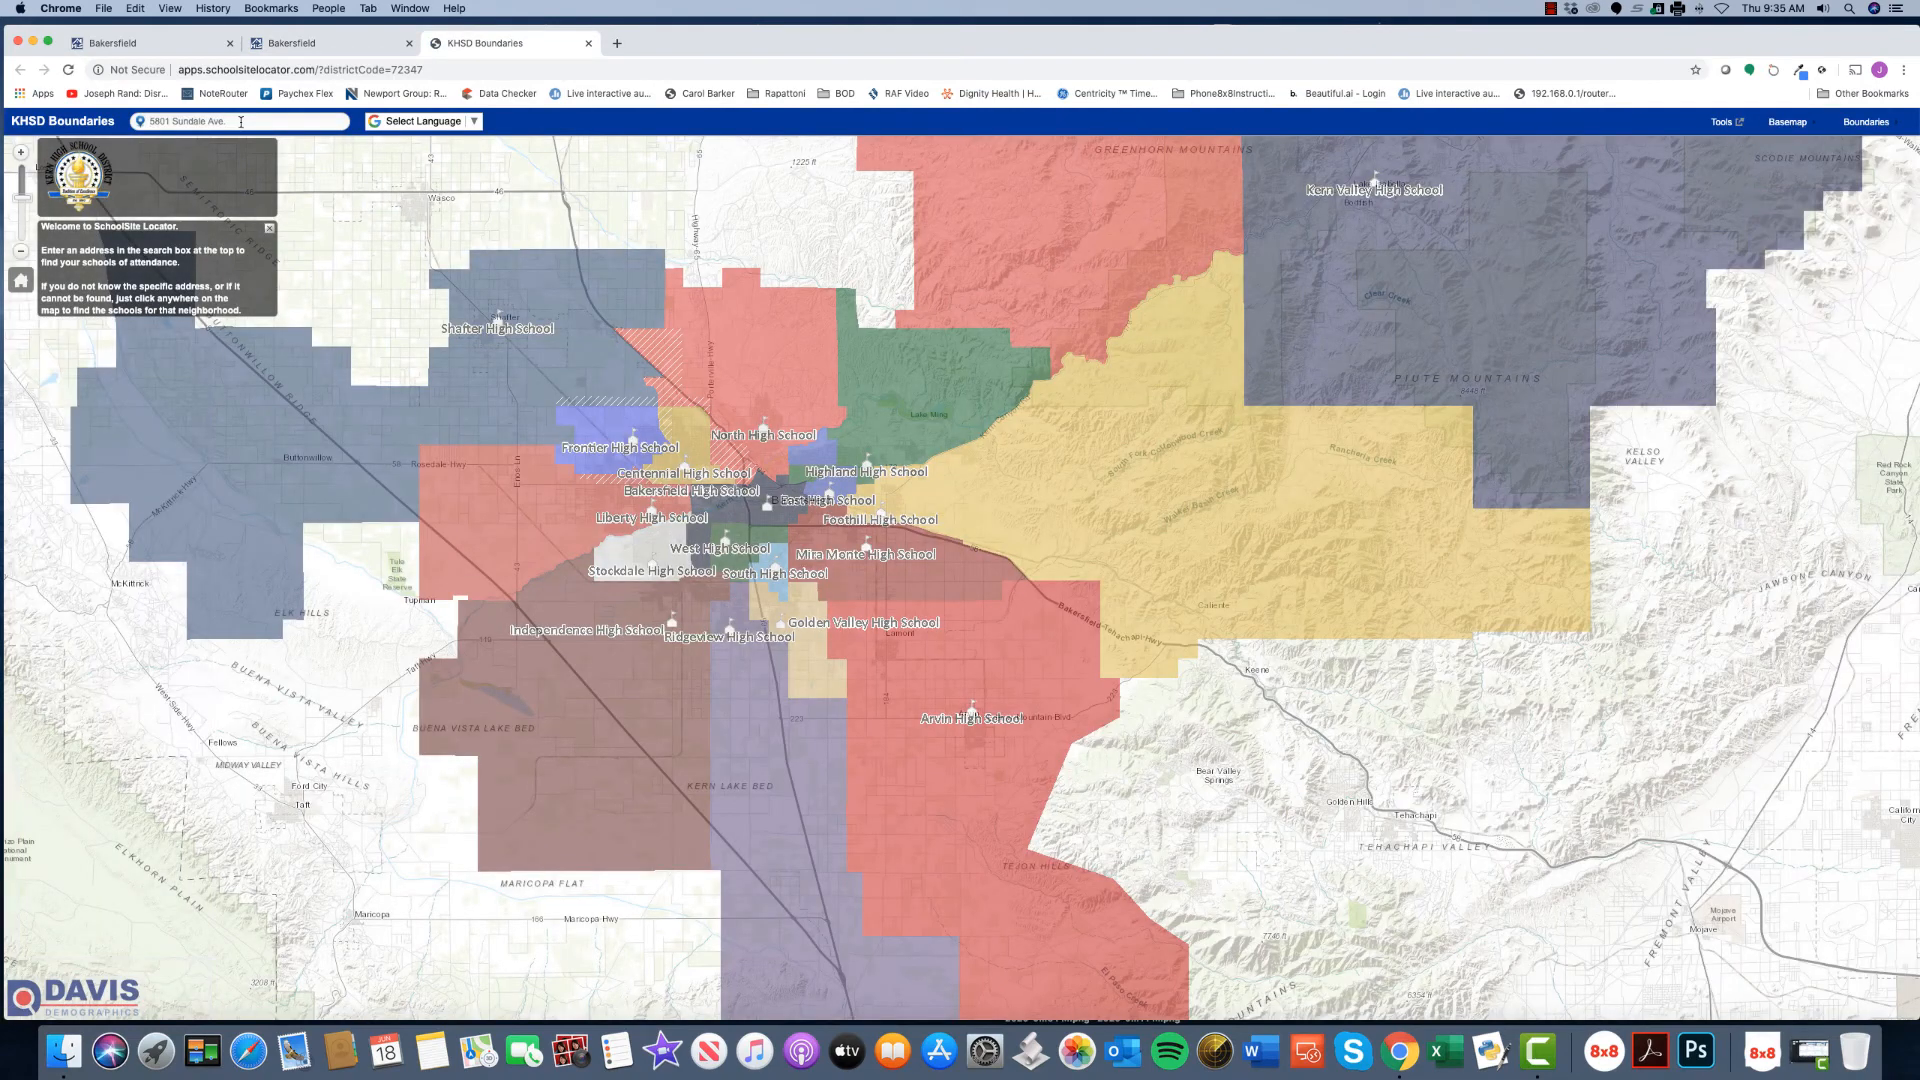
pyautogui.click(241, 122)
pyautogui.press('Return')
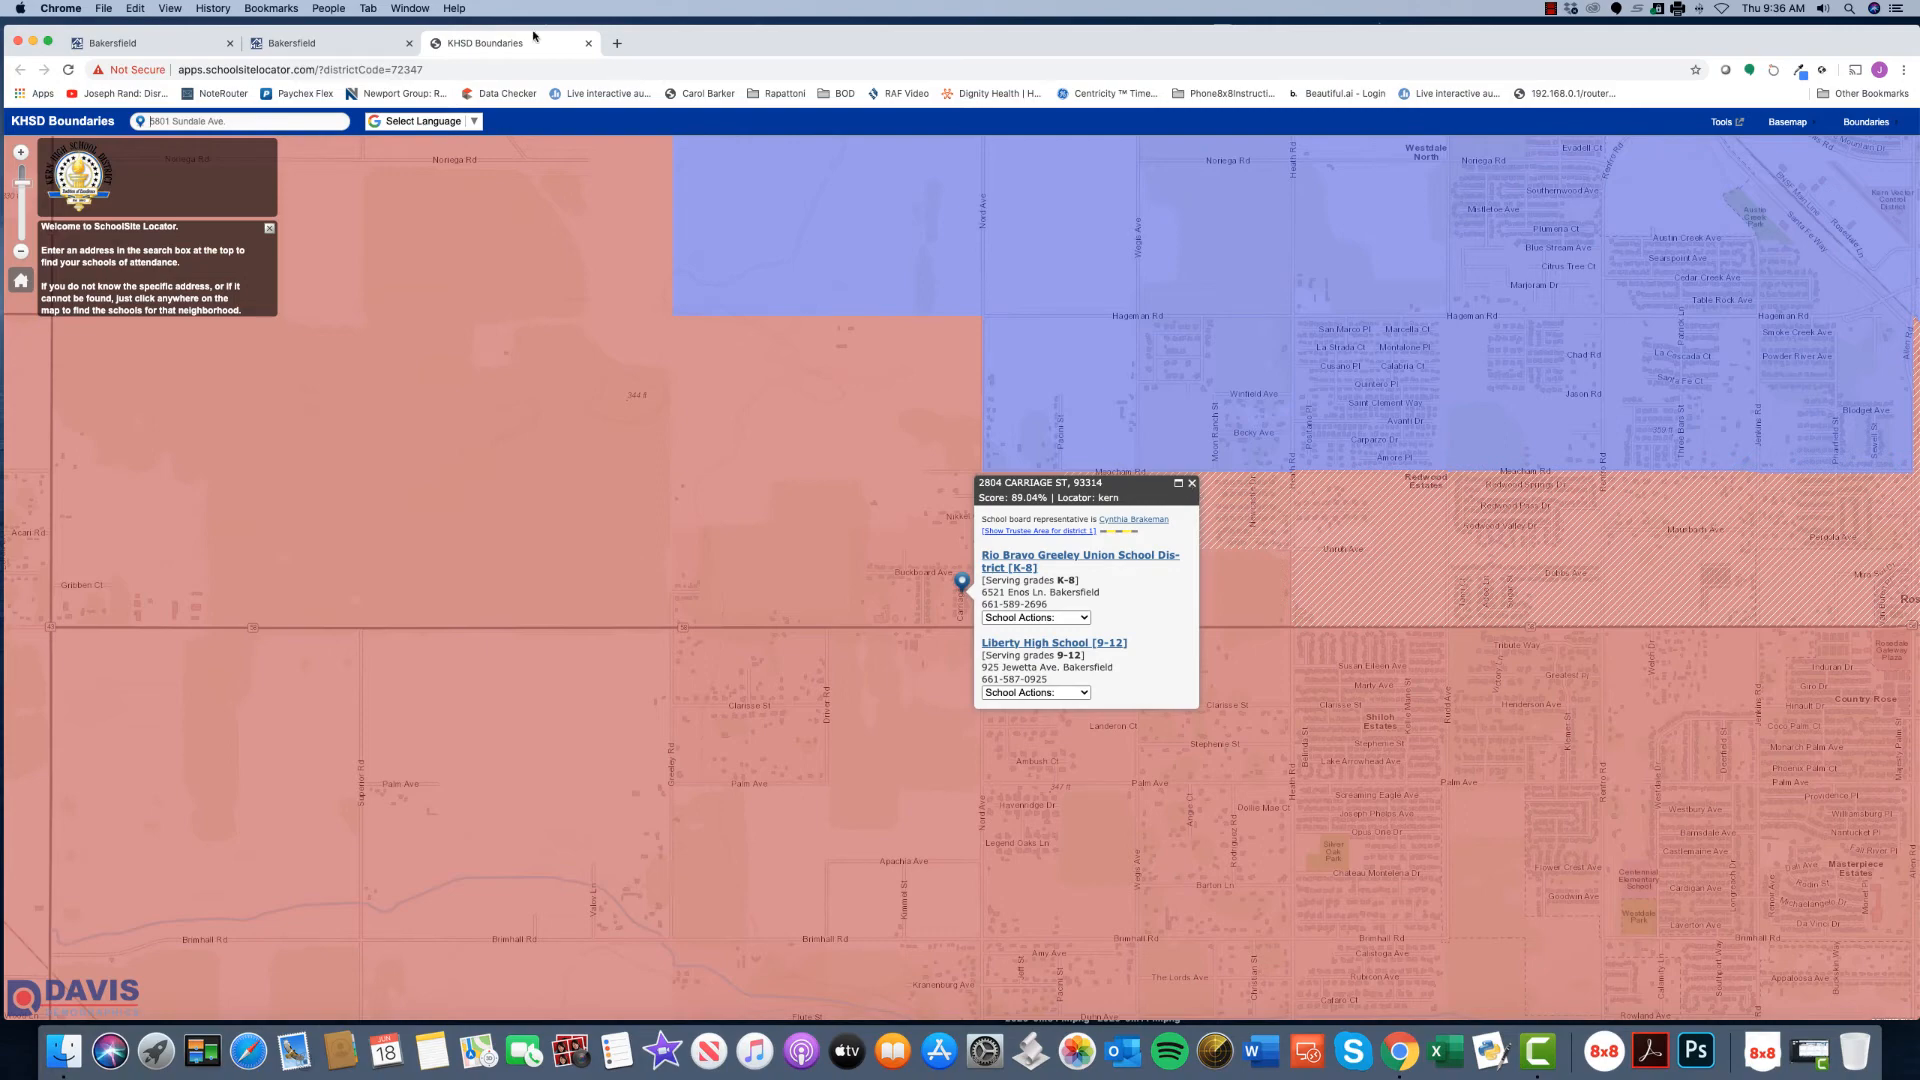
pyautogui.click(589, 44)
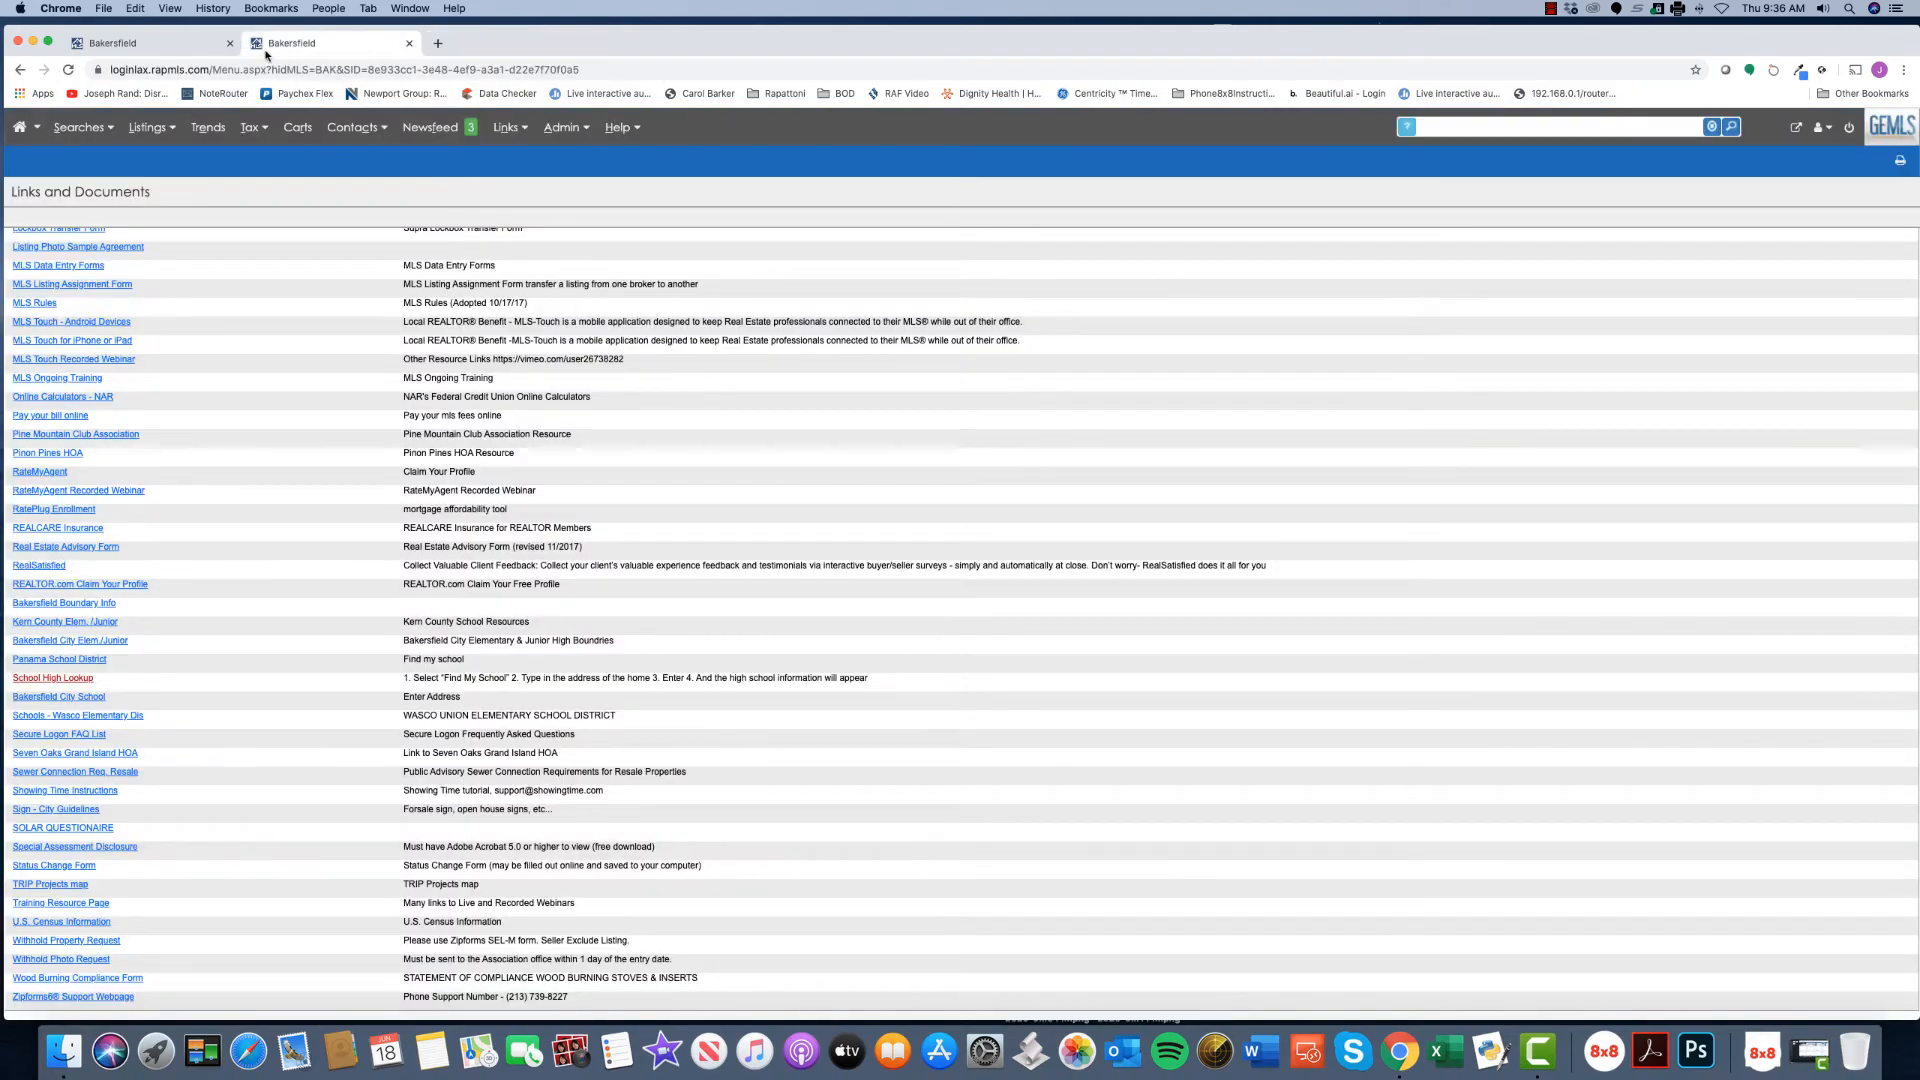
# - Back on the listing form, set Listing Date to June 17 and Expiration Date to June 19
pyautogui.click(408, 44)
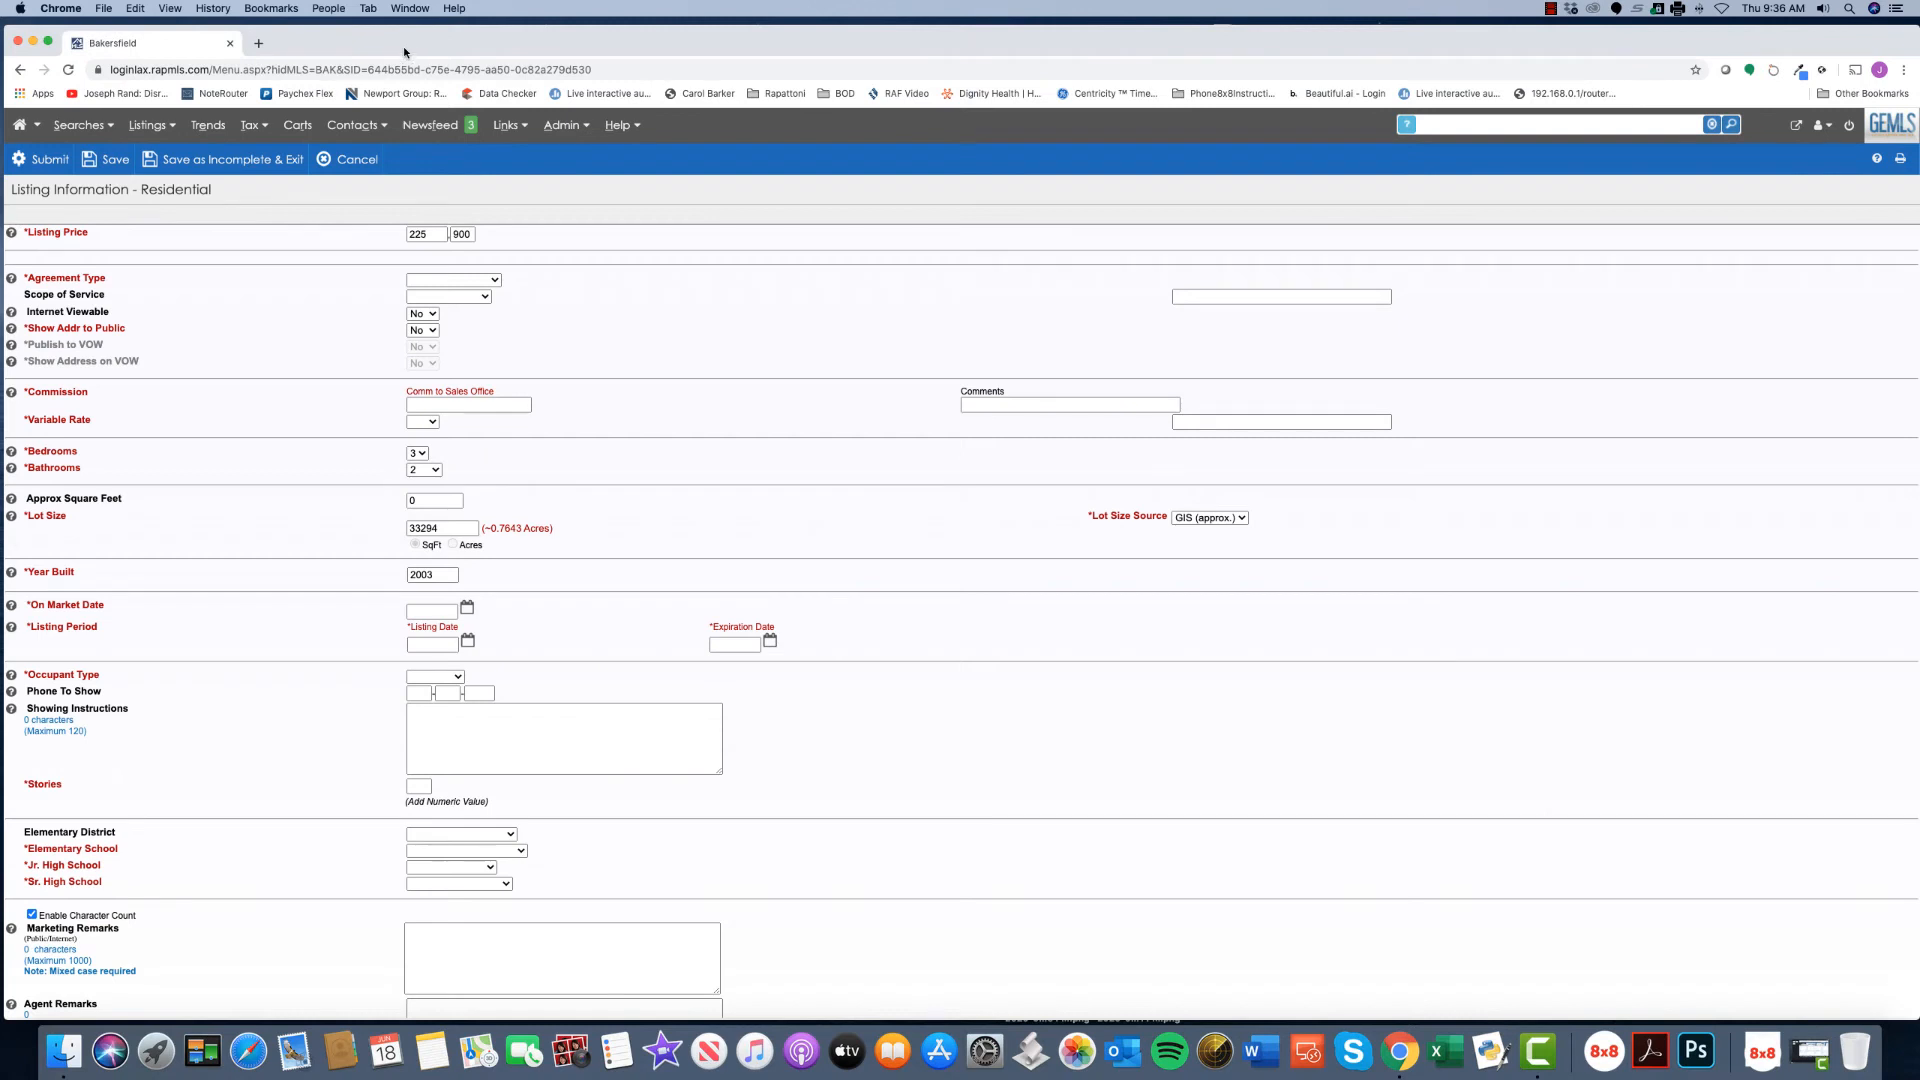
pyautogui.scroll(-3, 895, 500)
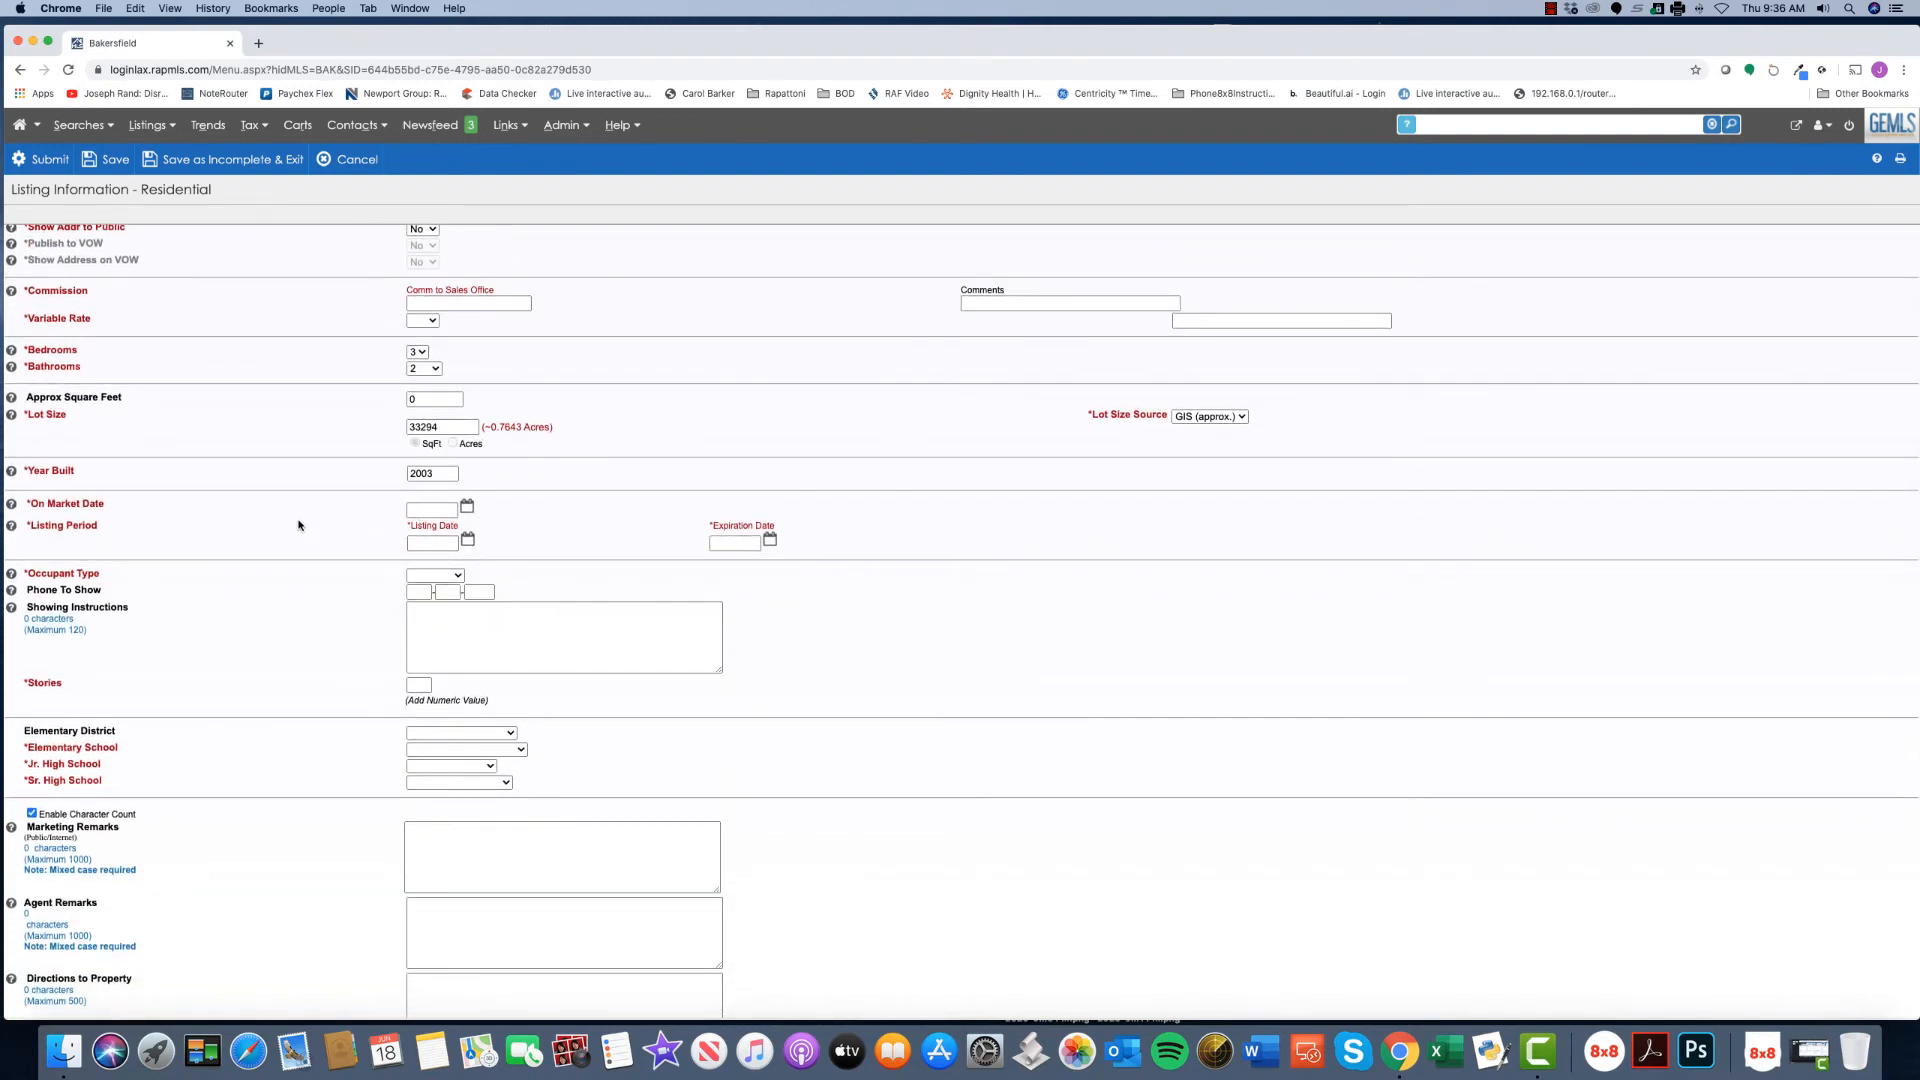
pyautogui.click(468, 543)
pyautogui.click(477, 626)
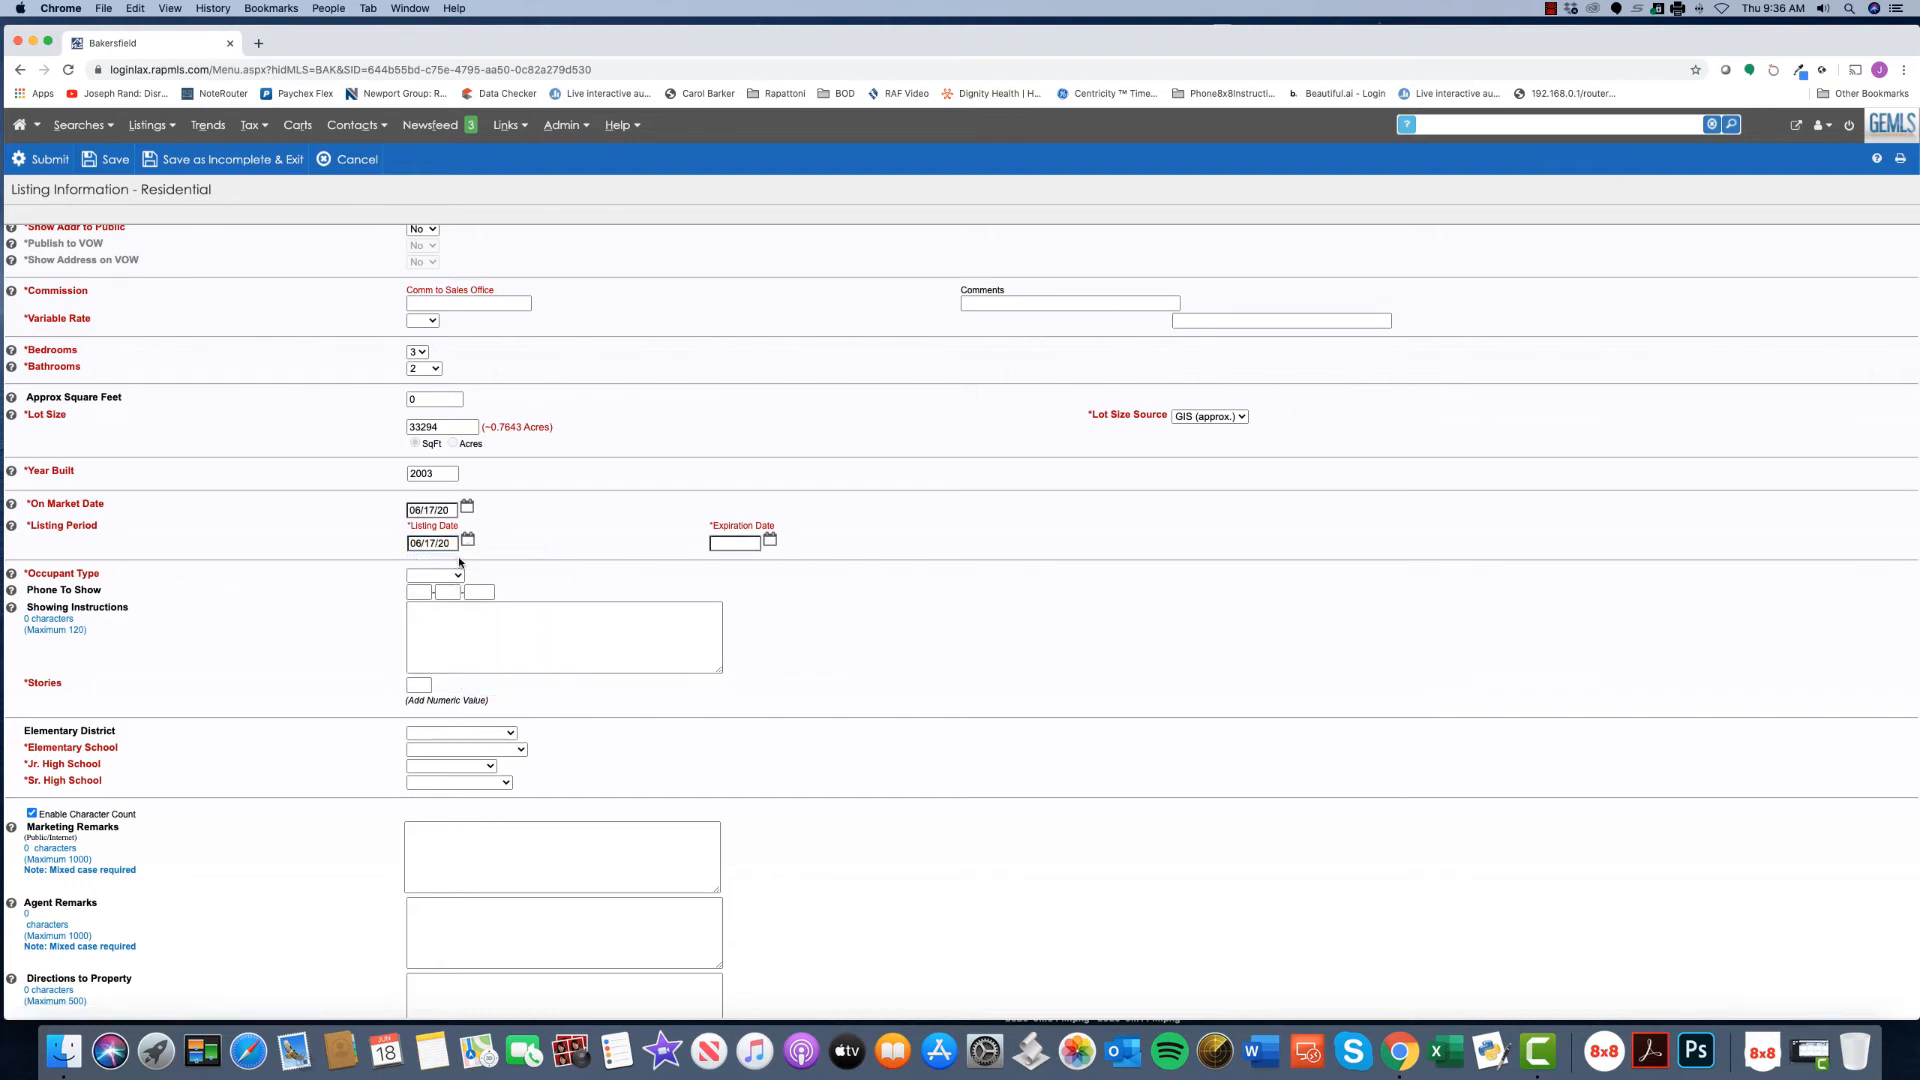
pyautogui.click(769, 541)
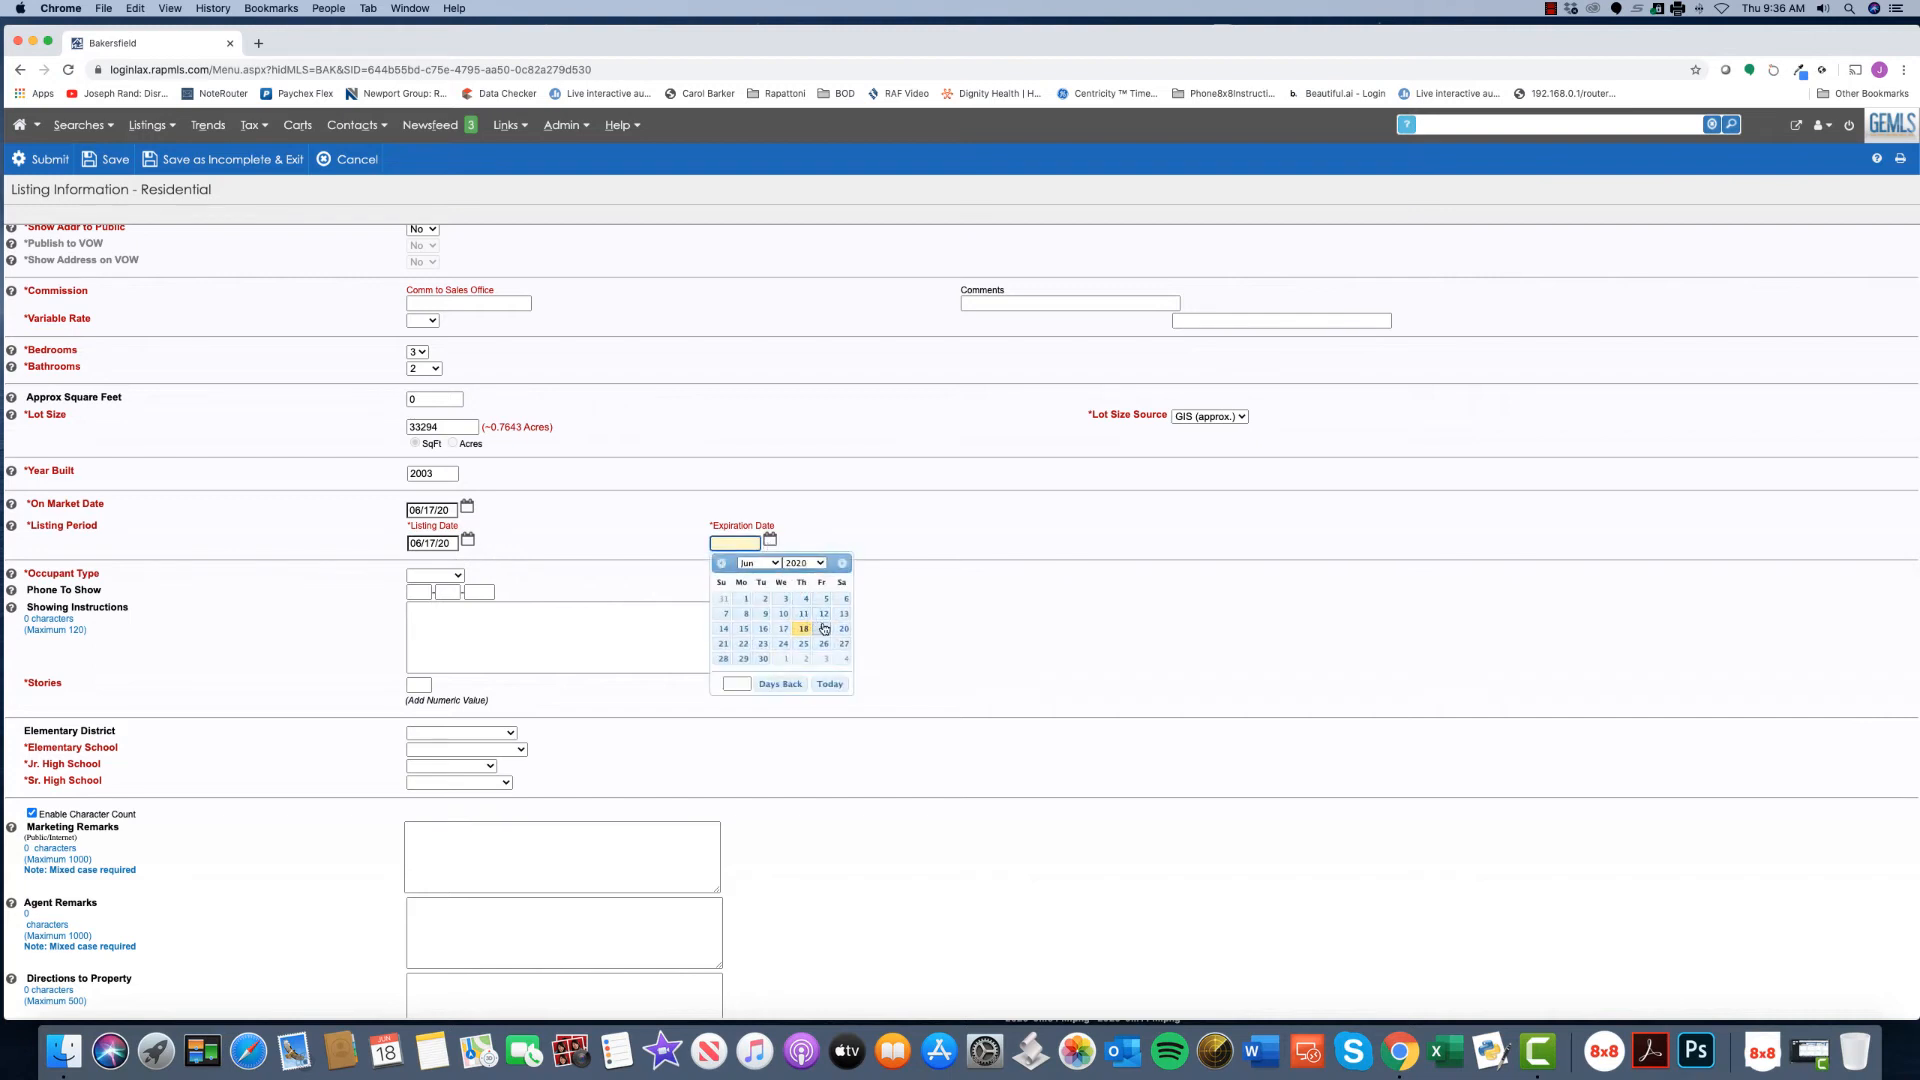
pyautogui.click(808, 642)
# - Move through the Marketing Remarks, Agent Remarks and Directions to Property fields
pyautogui.scroll(-3, 812, 615)
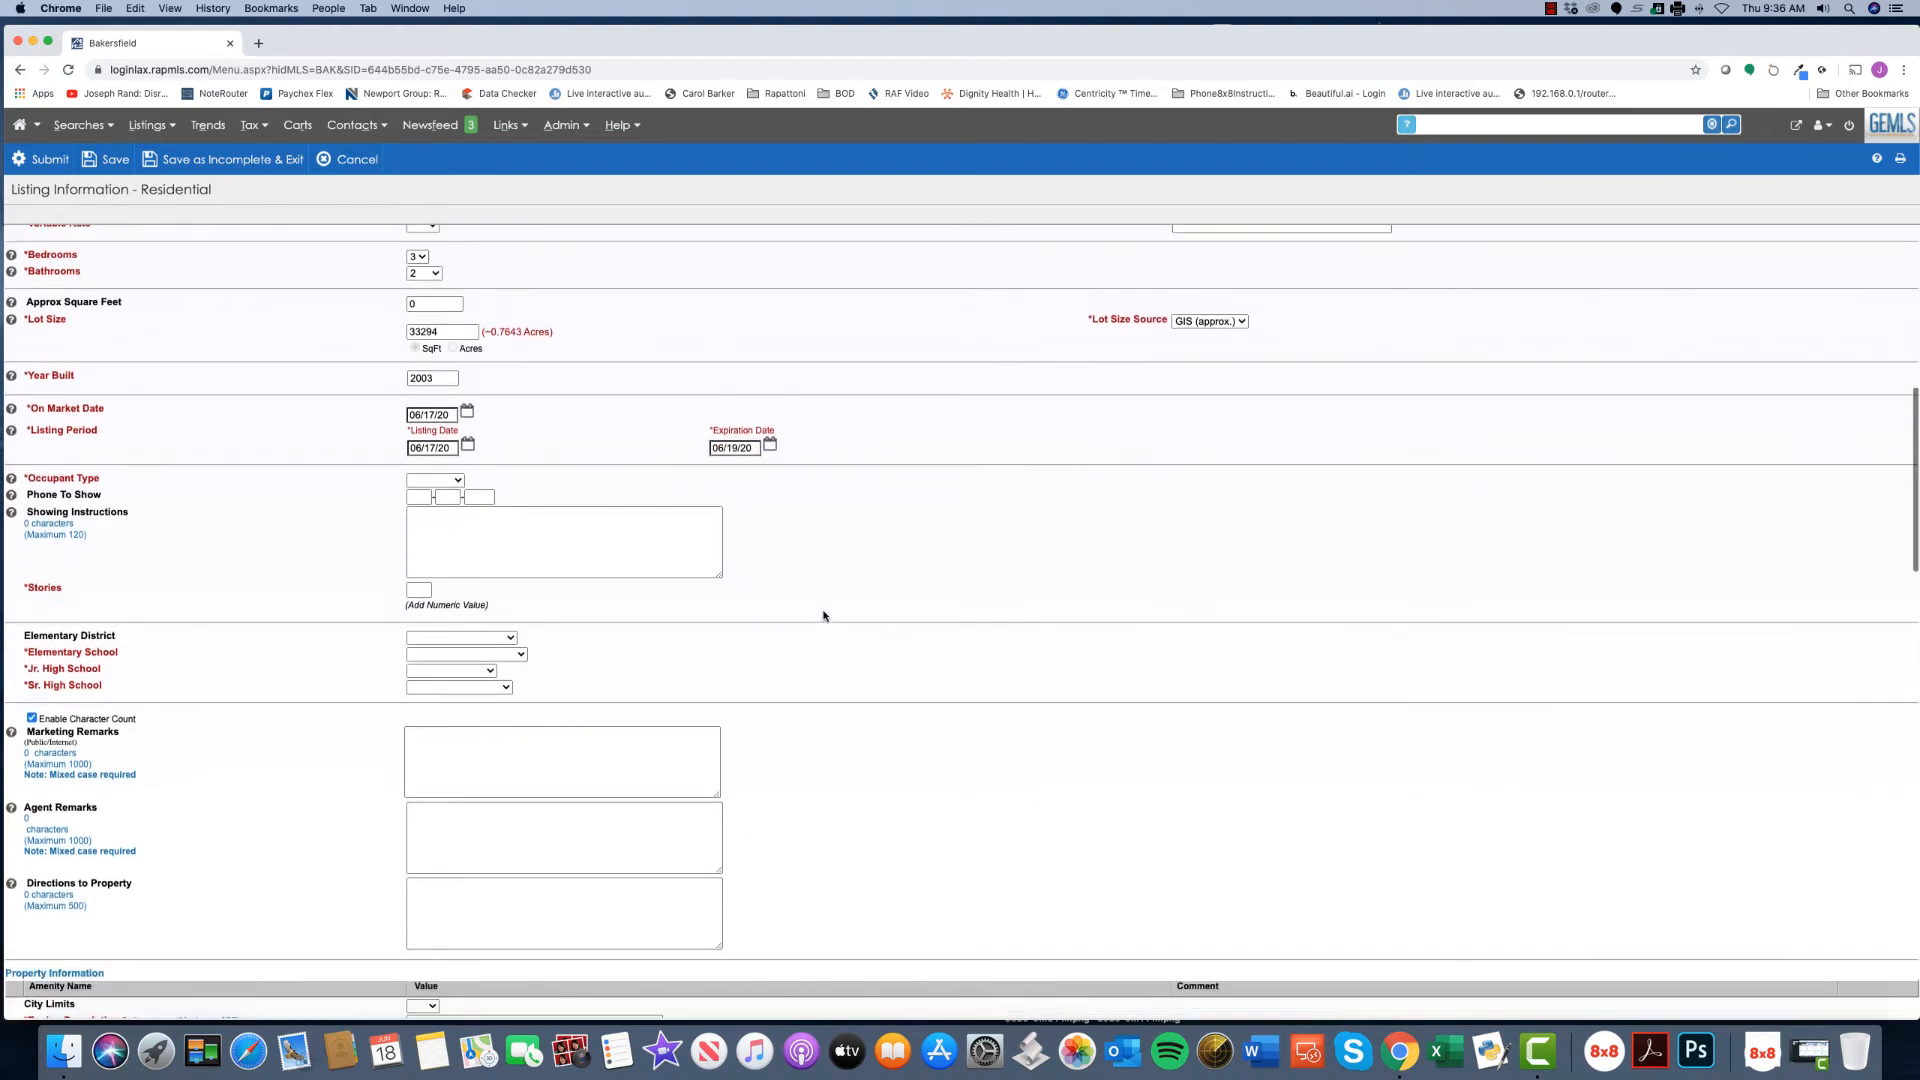
pyautogui.scroll(-1, 826, 616)
pyautogui.scroll(-2, 826, 616)
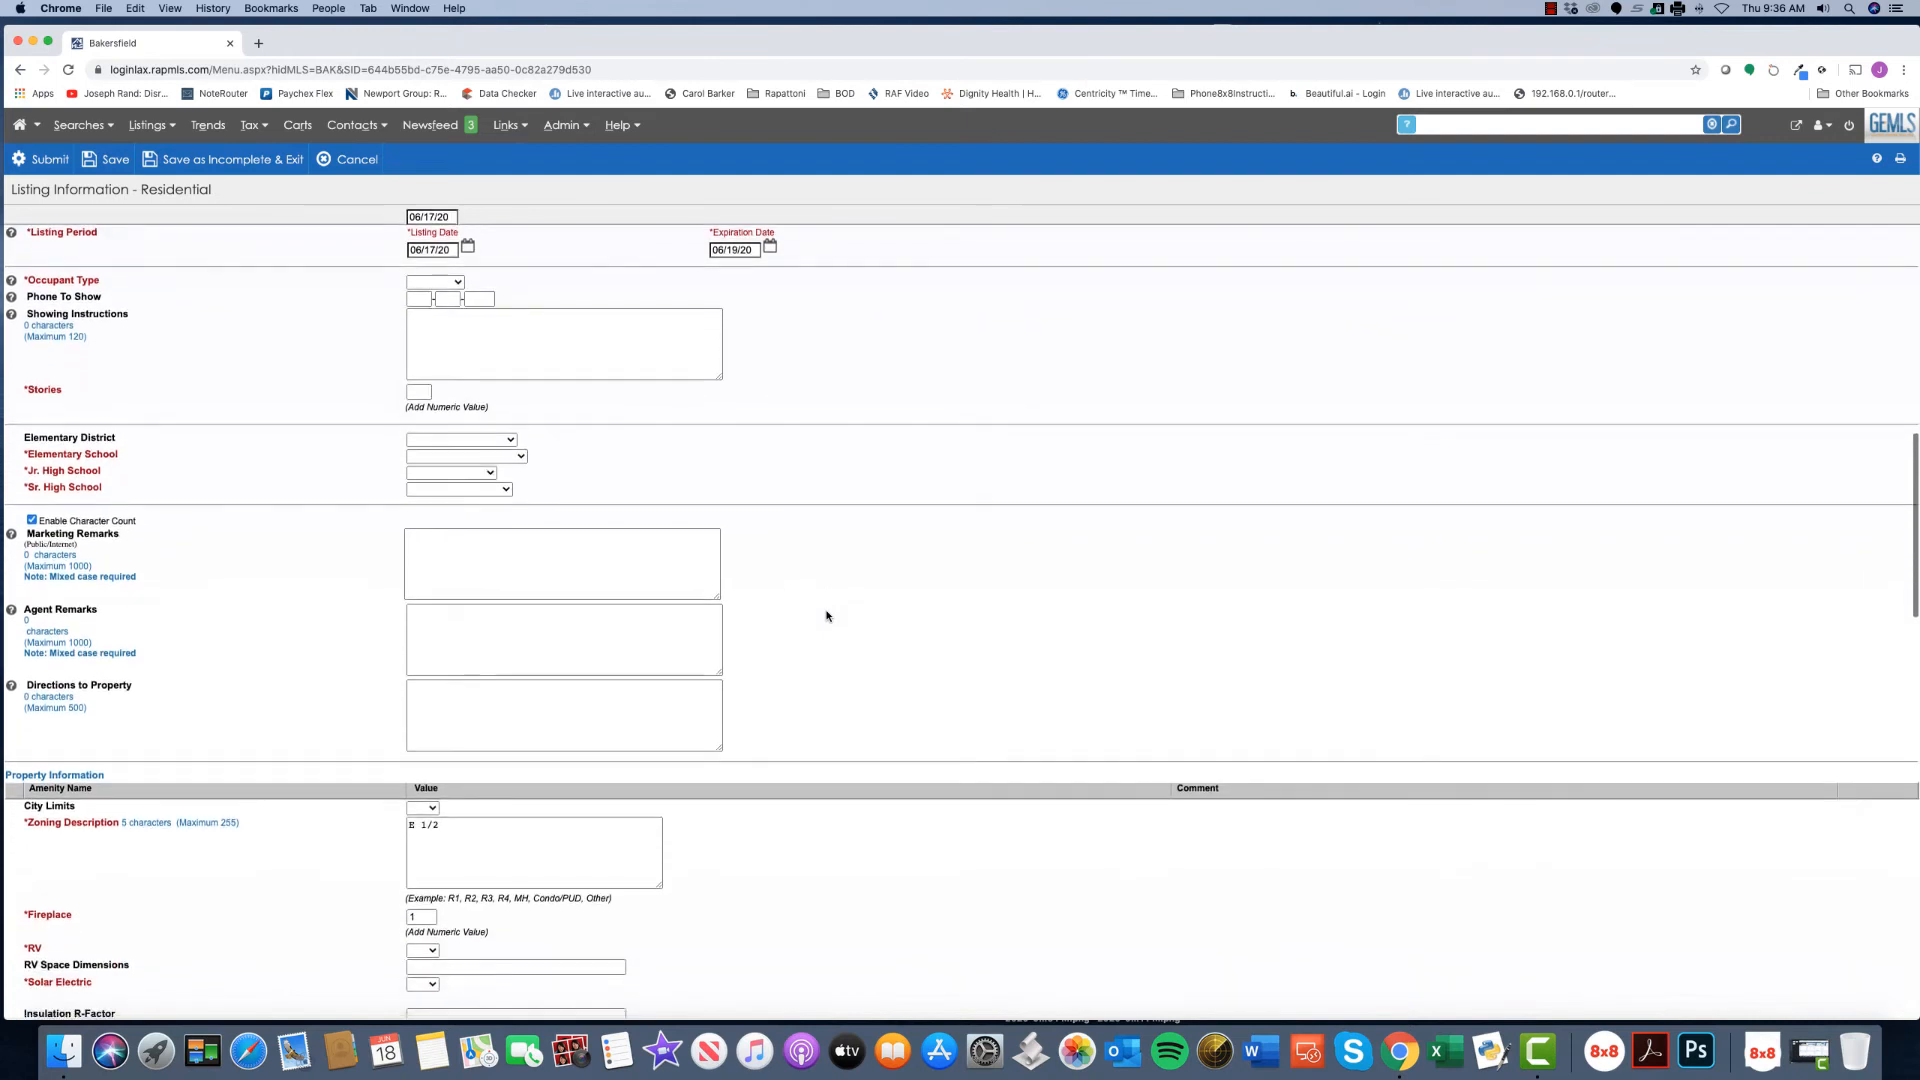
pyautogui.click(501, 508)
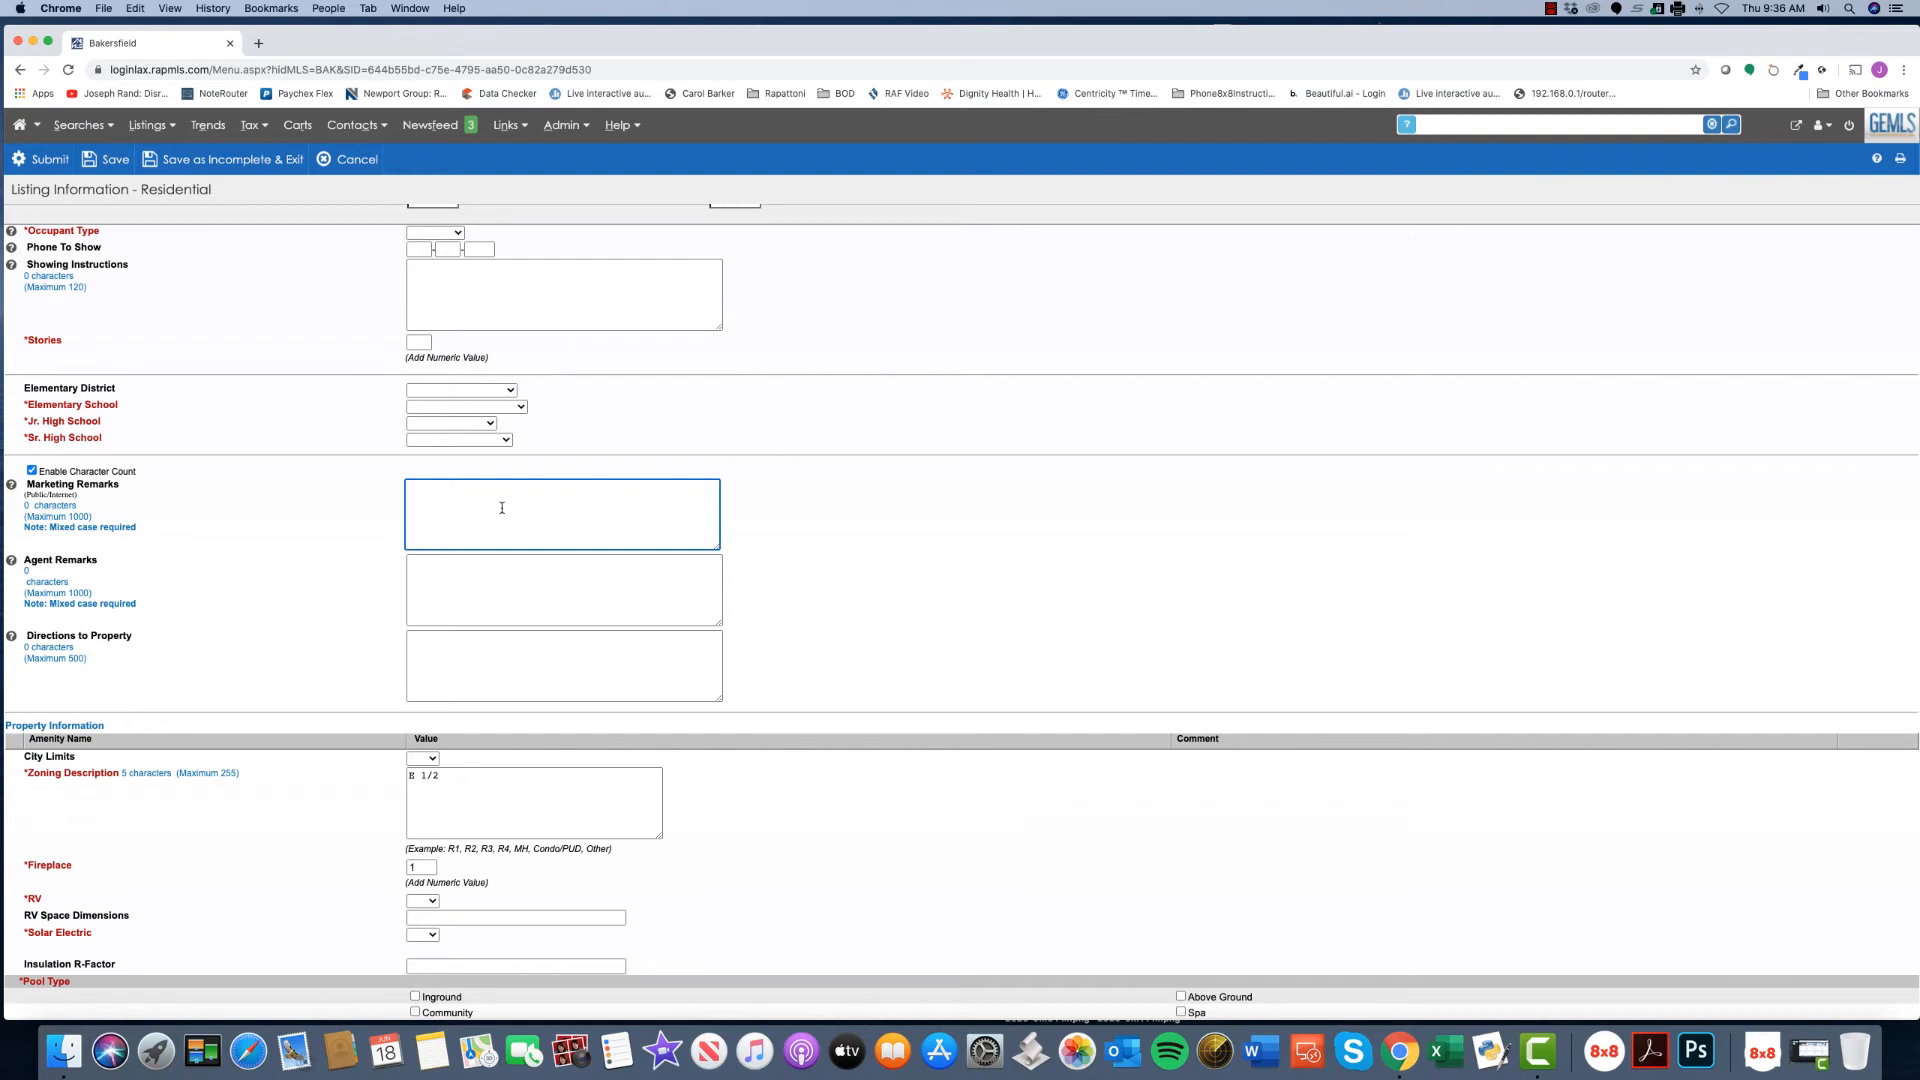
pyautogui.click(536, 595)
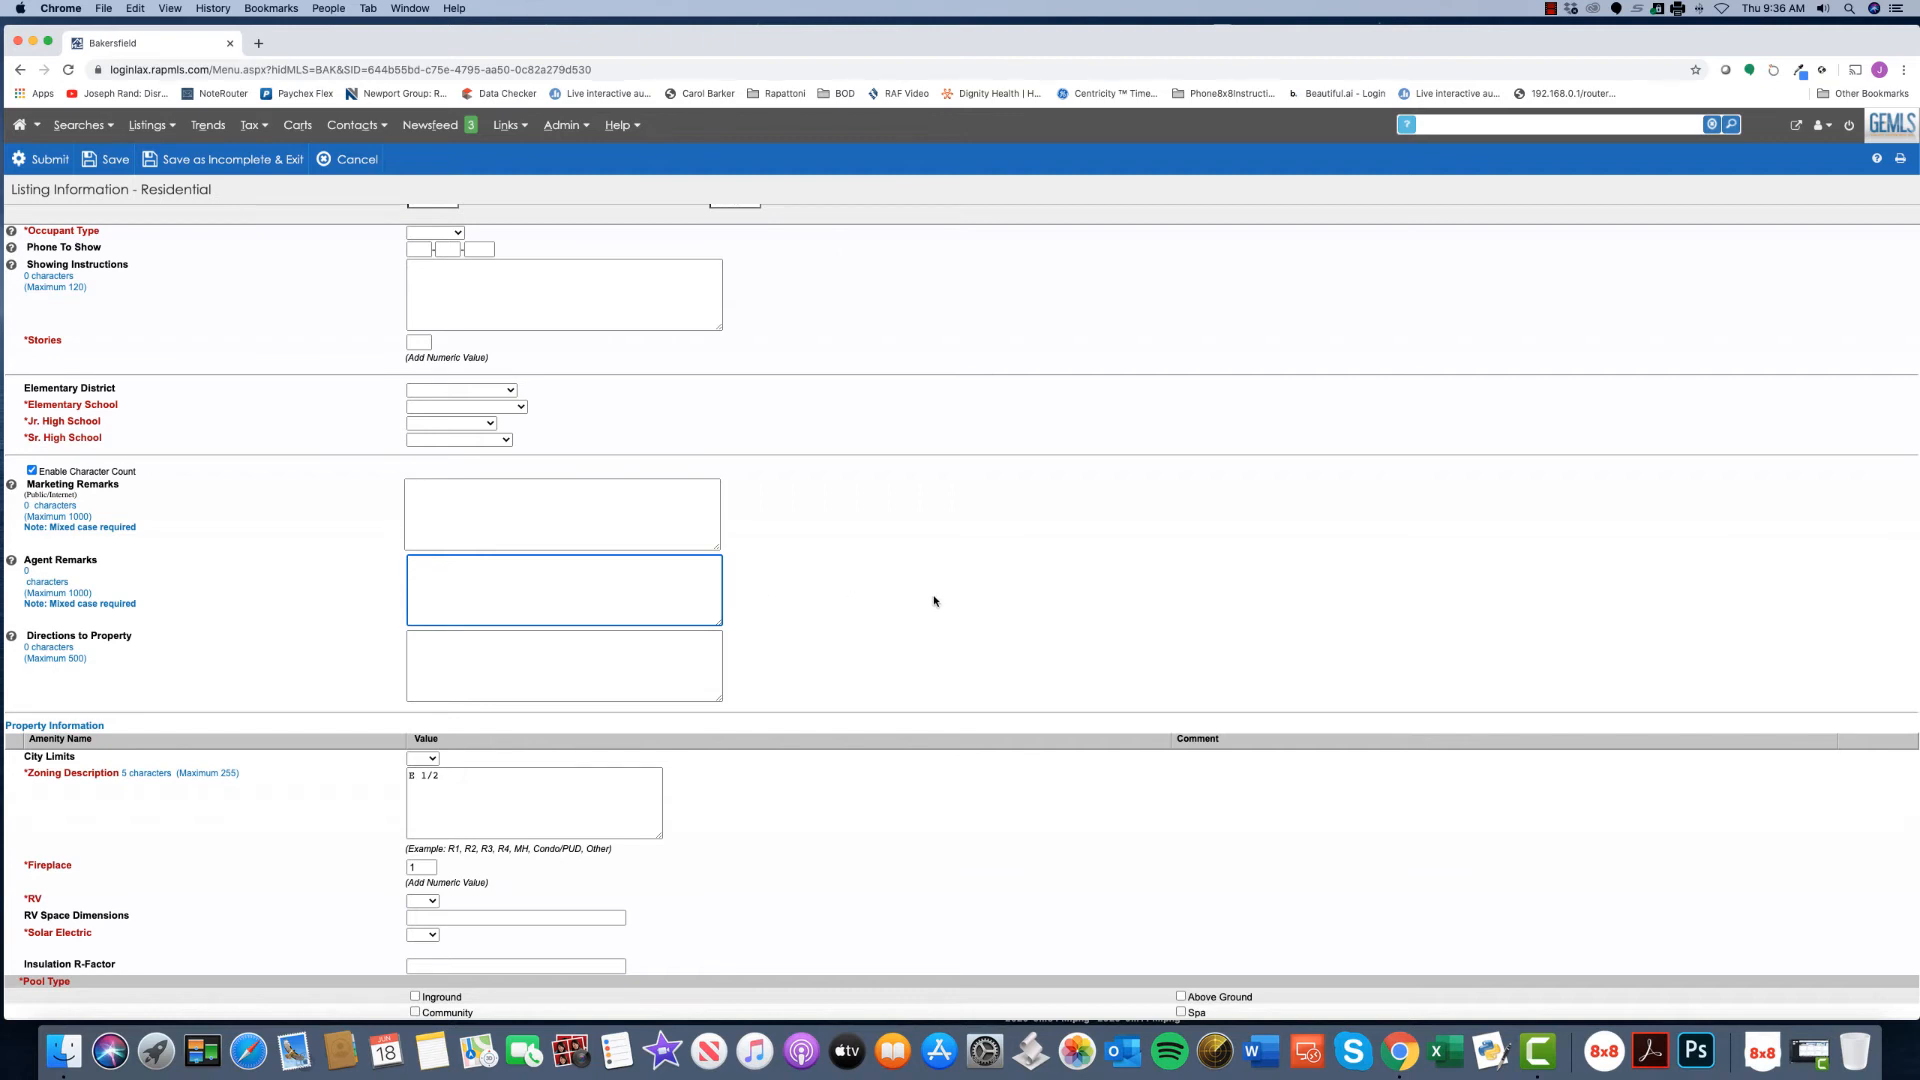
pyautogui.scroll(-3, 934, 601)
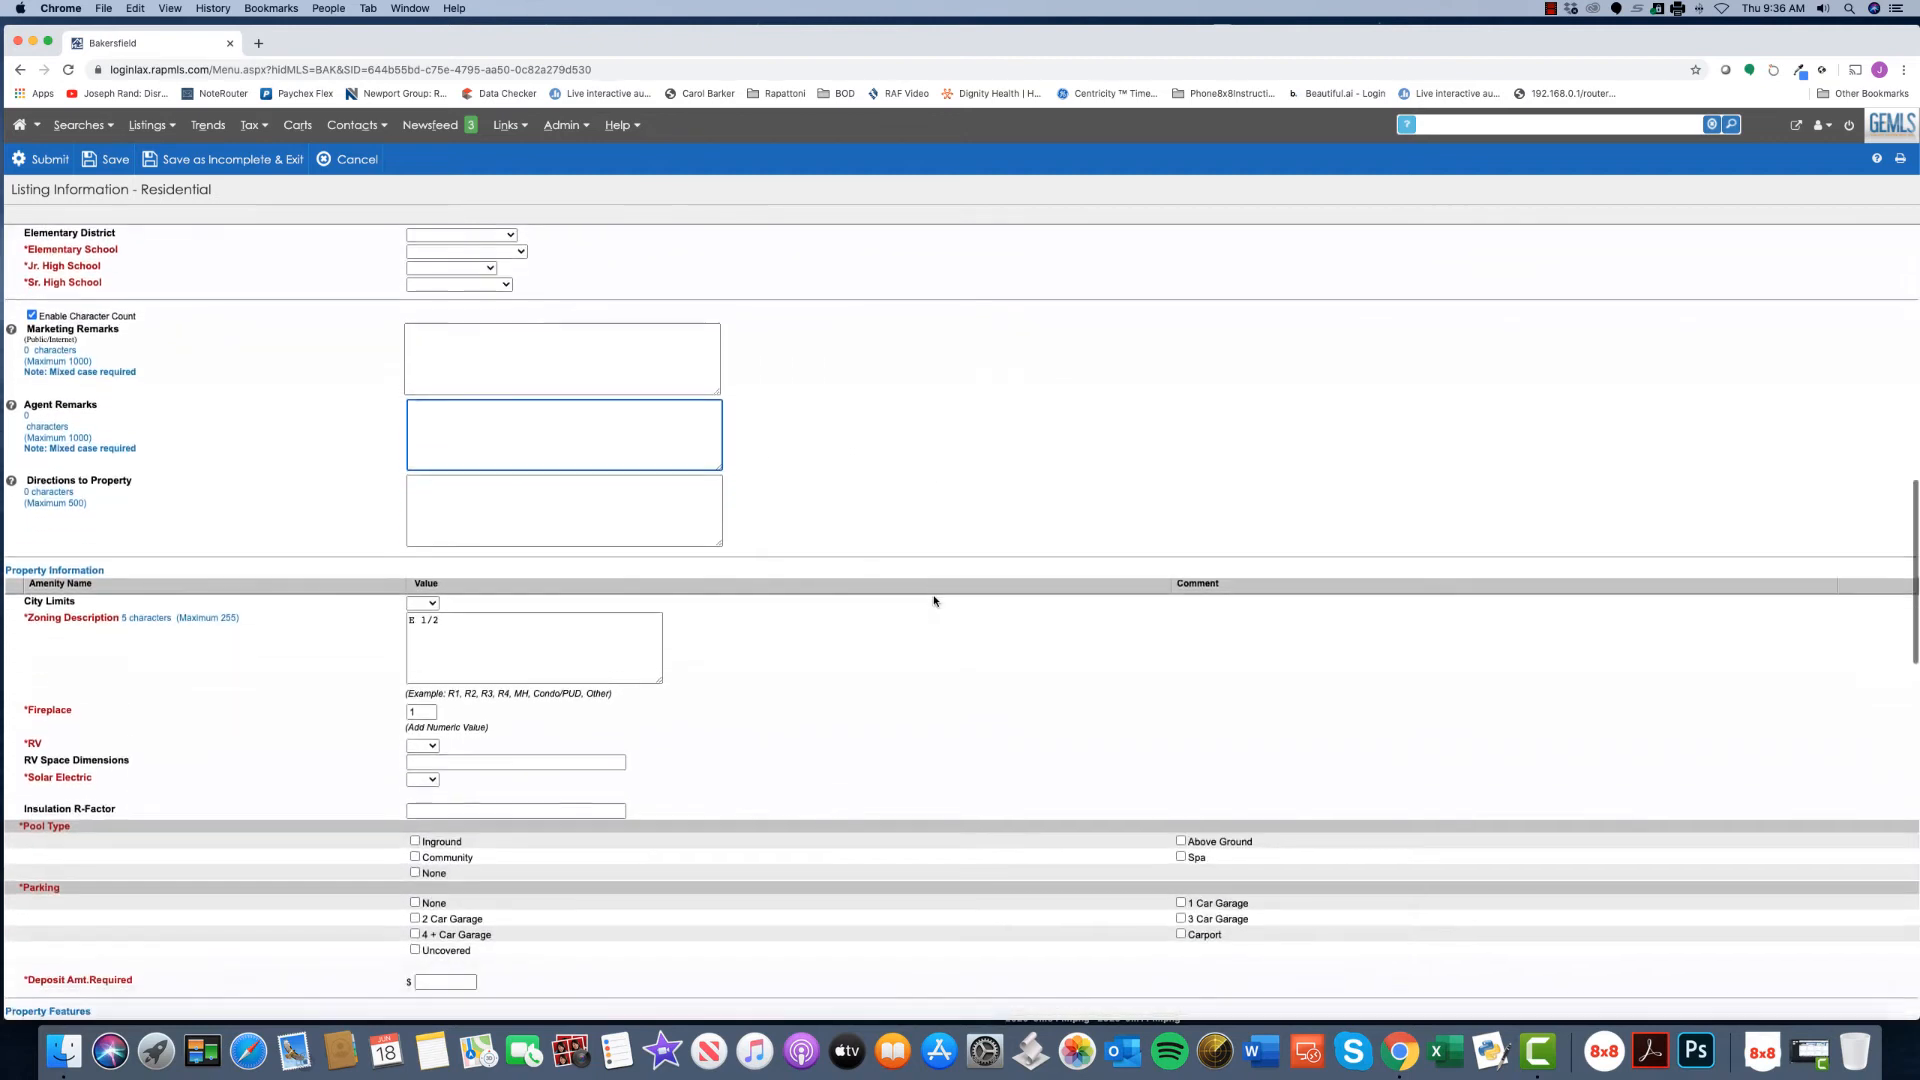
pyautogui.scroll(-2, 934, 601)
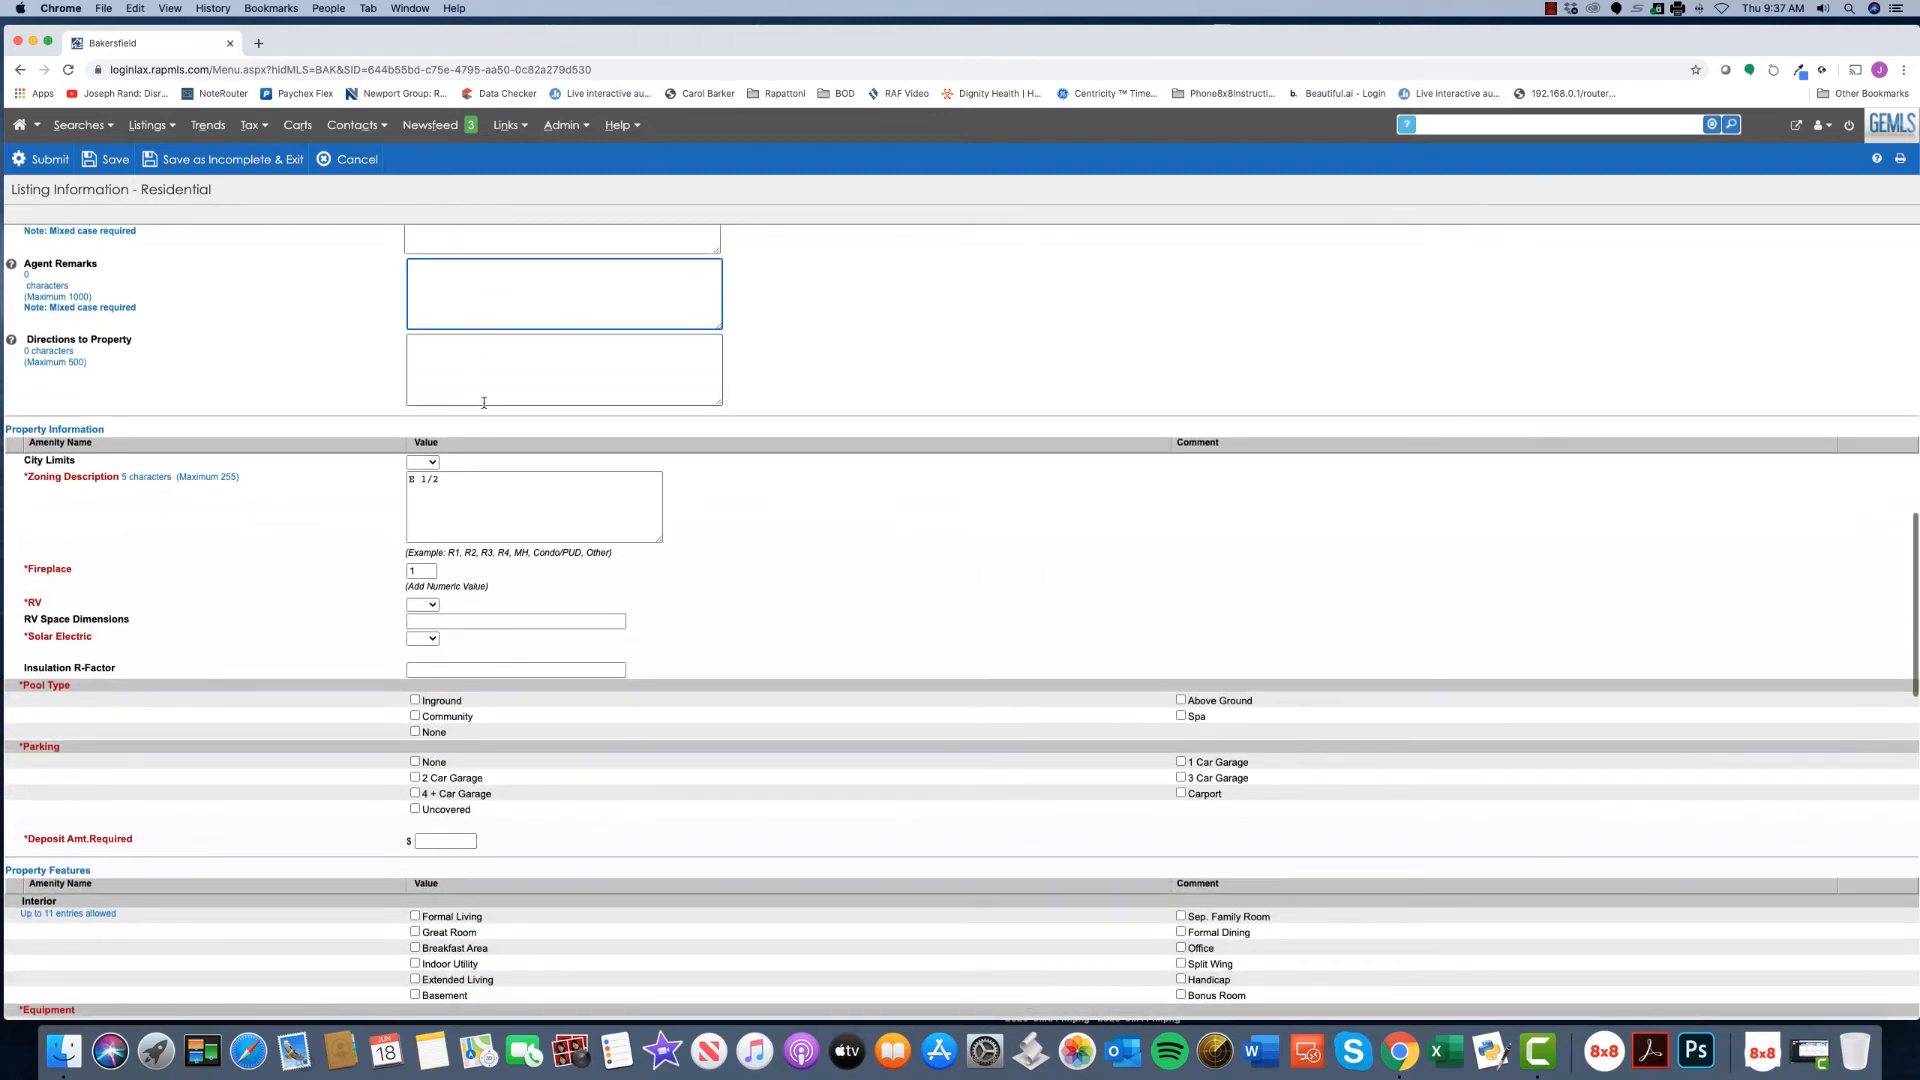
pyautogui.click(469, 379)
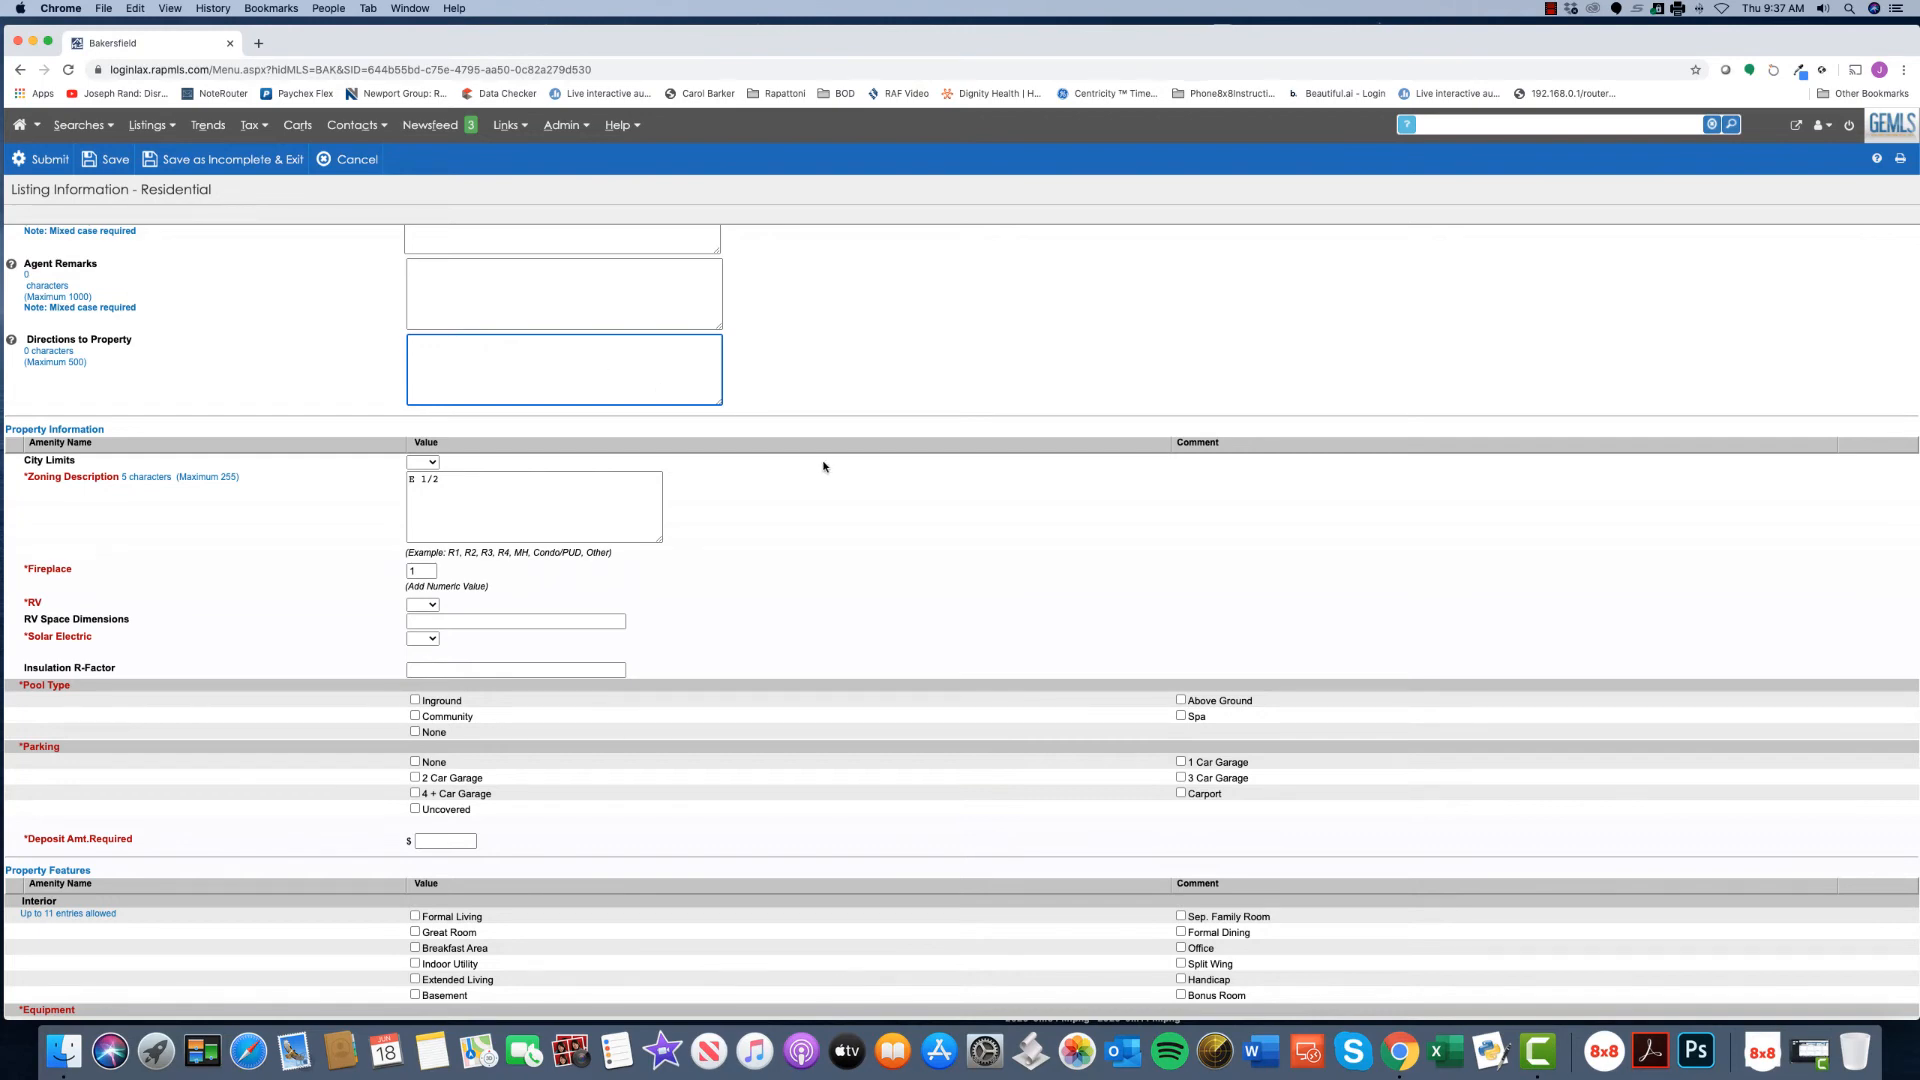
# - Mark the home as having solar electric, with the solar system leased
pyautogui.scroll(-3, 823, 464)
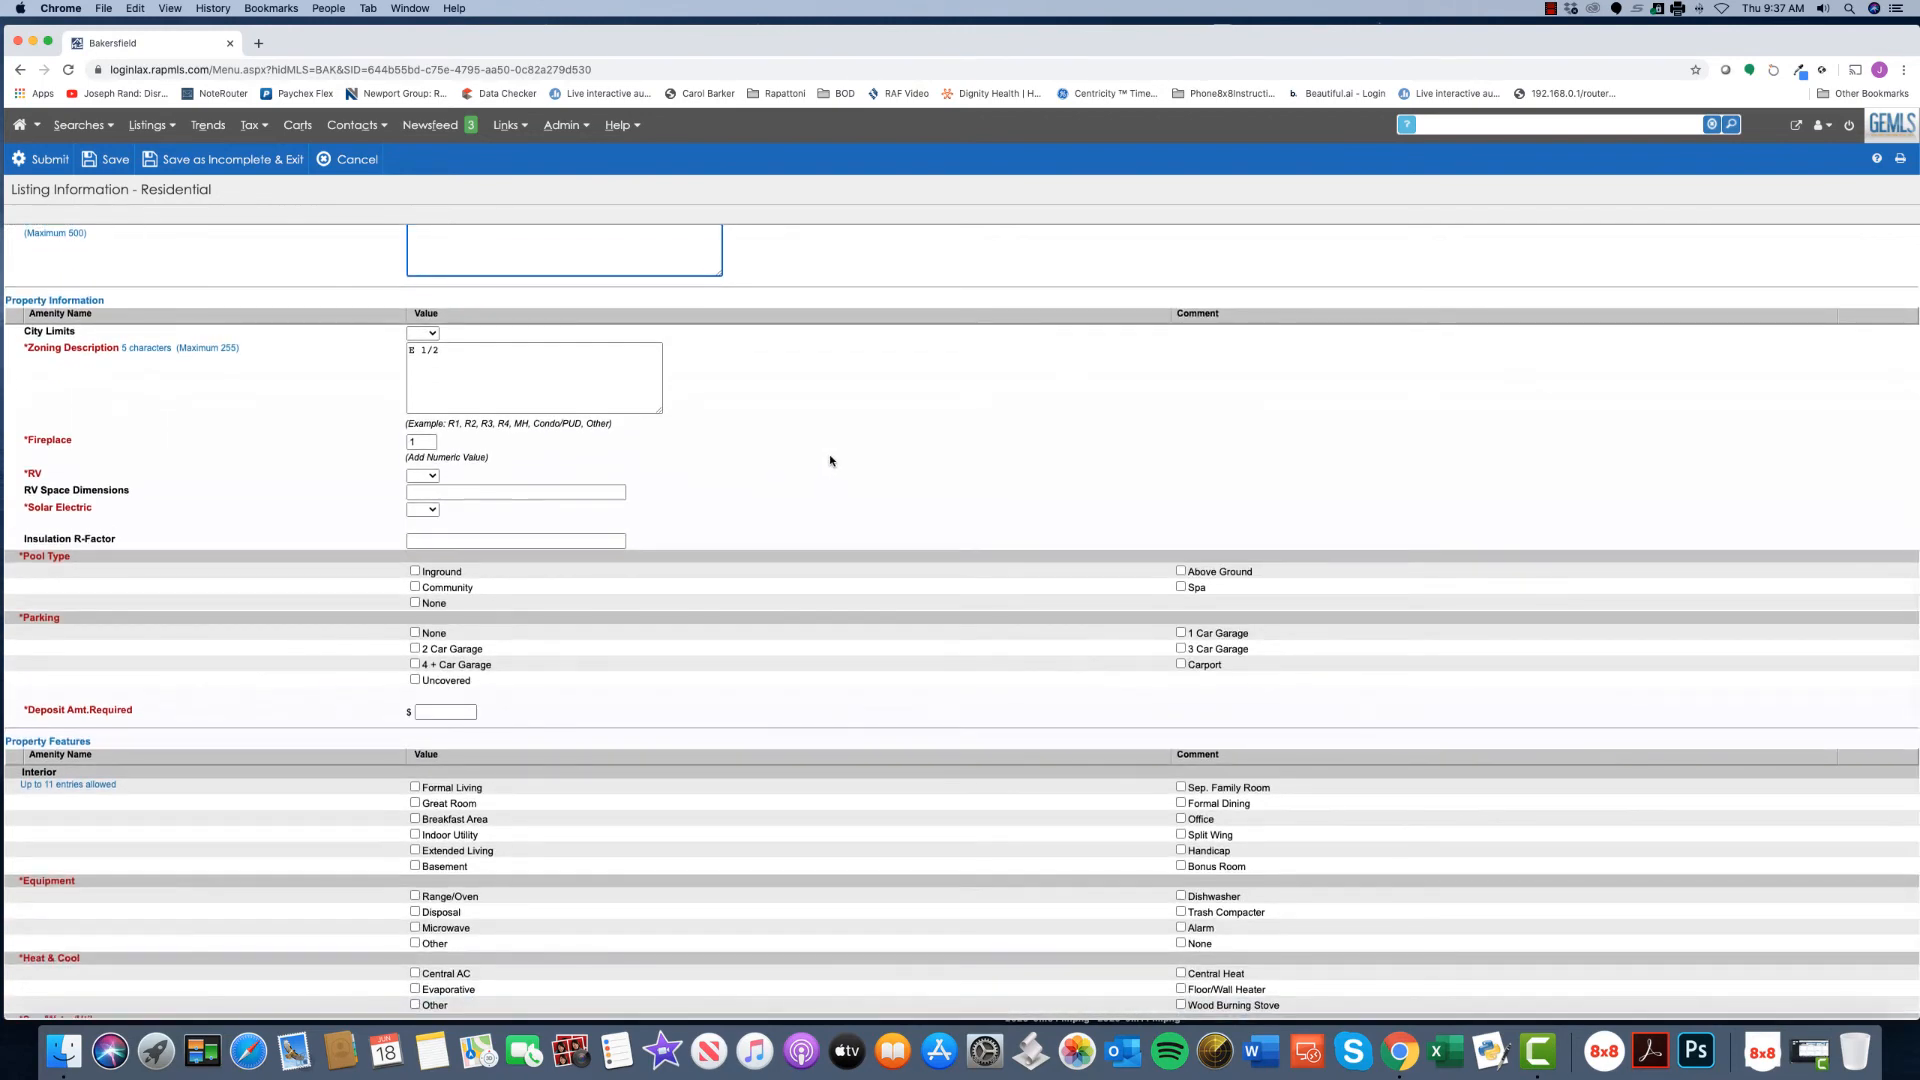
pyautogui.scroll(-2, 815, 460)
pyautogui.scroll(-1, 808, 455)
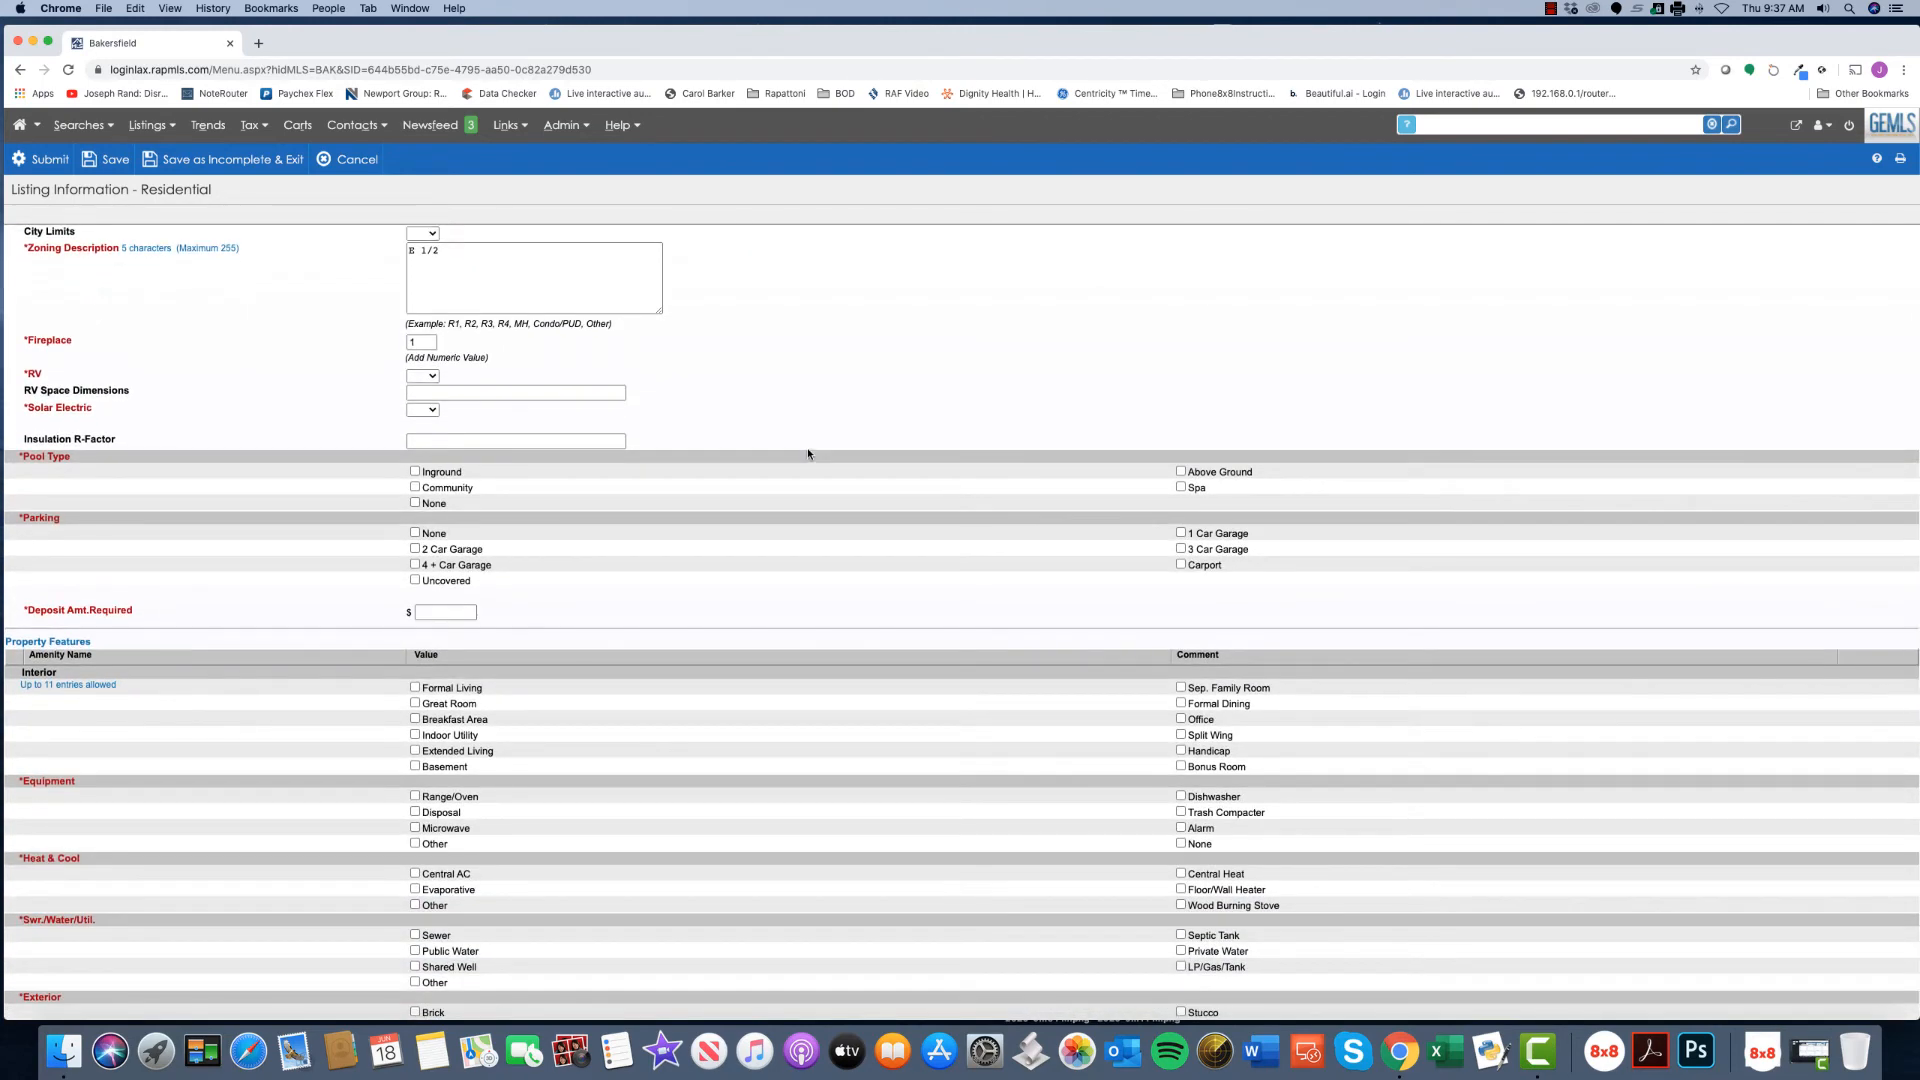
pyautogui.click(424, 410)
pyautogui.click(432, 424)
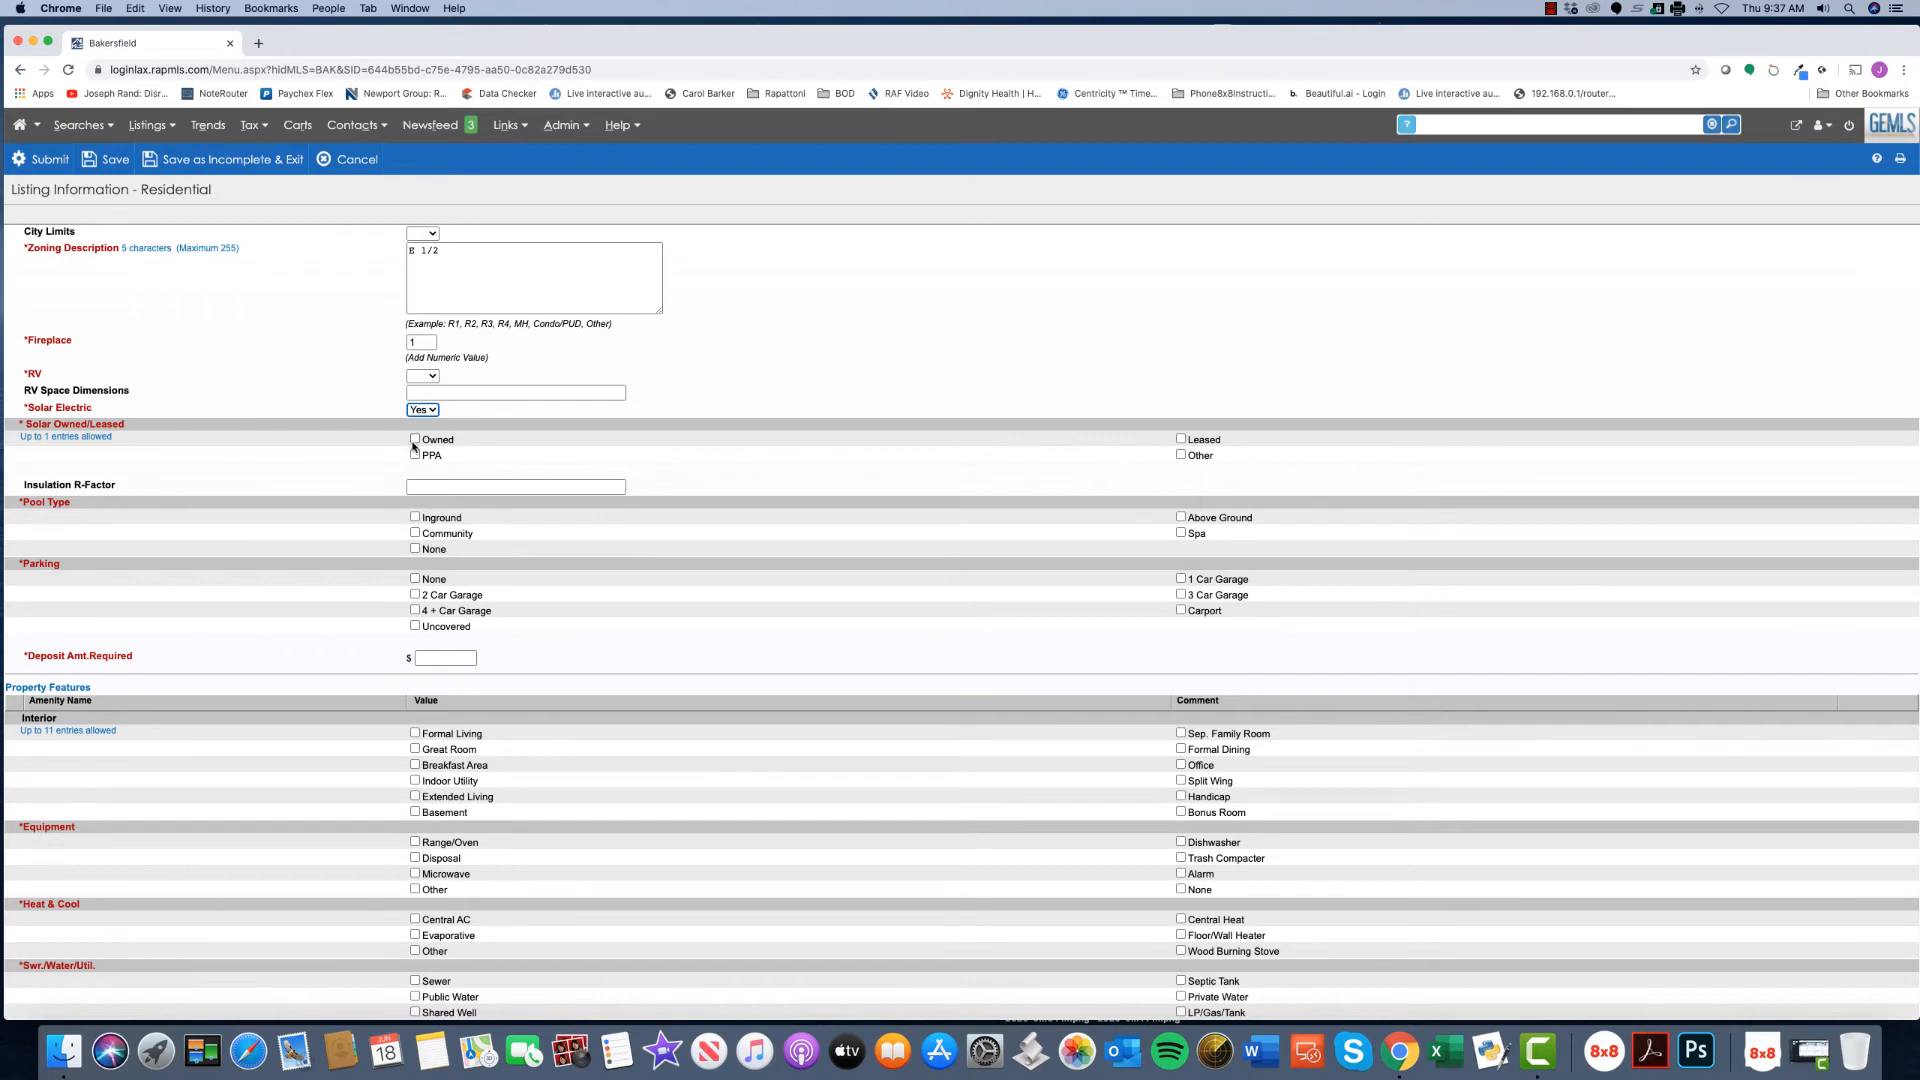
pyautogui.click(1181, 440)
# - Set the pool type to Inground and Salt Water Pool to Yes
pyautogui.scroll(-3, 1010, 472)
pyautogui.click(415, 396)
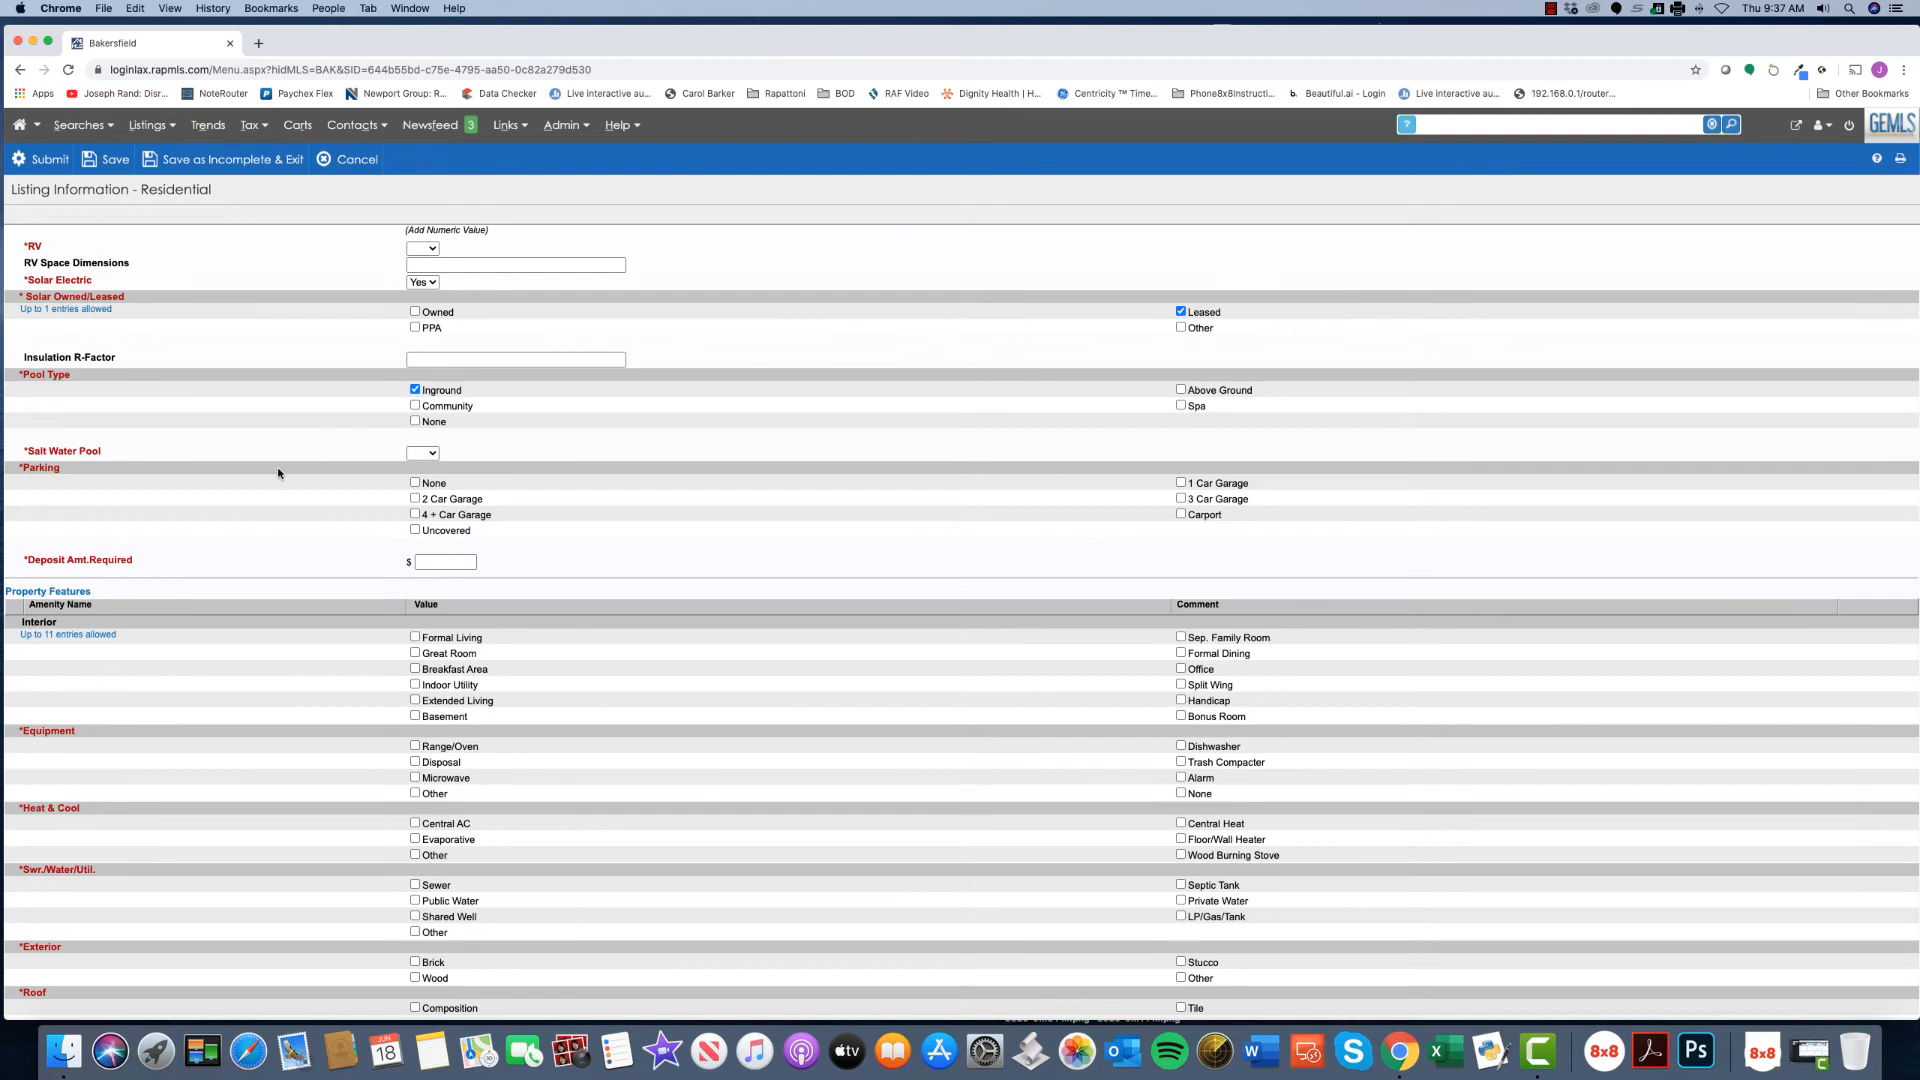
pyautogui.click(428, 453)
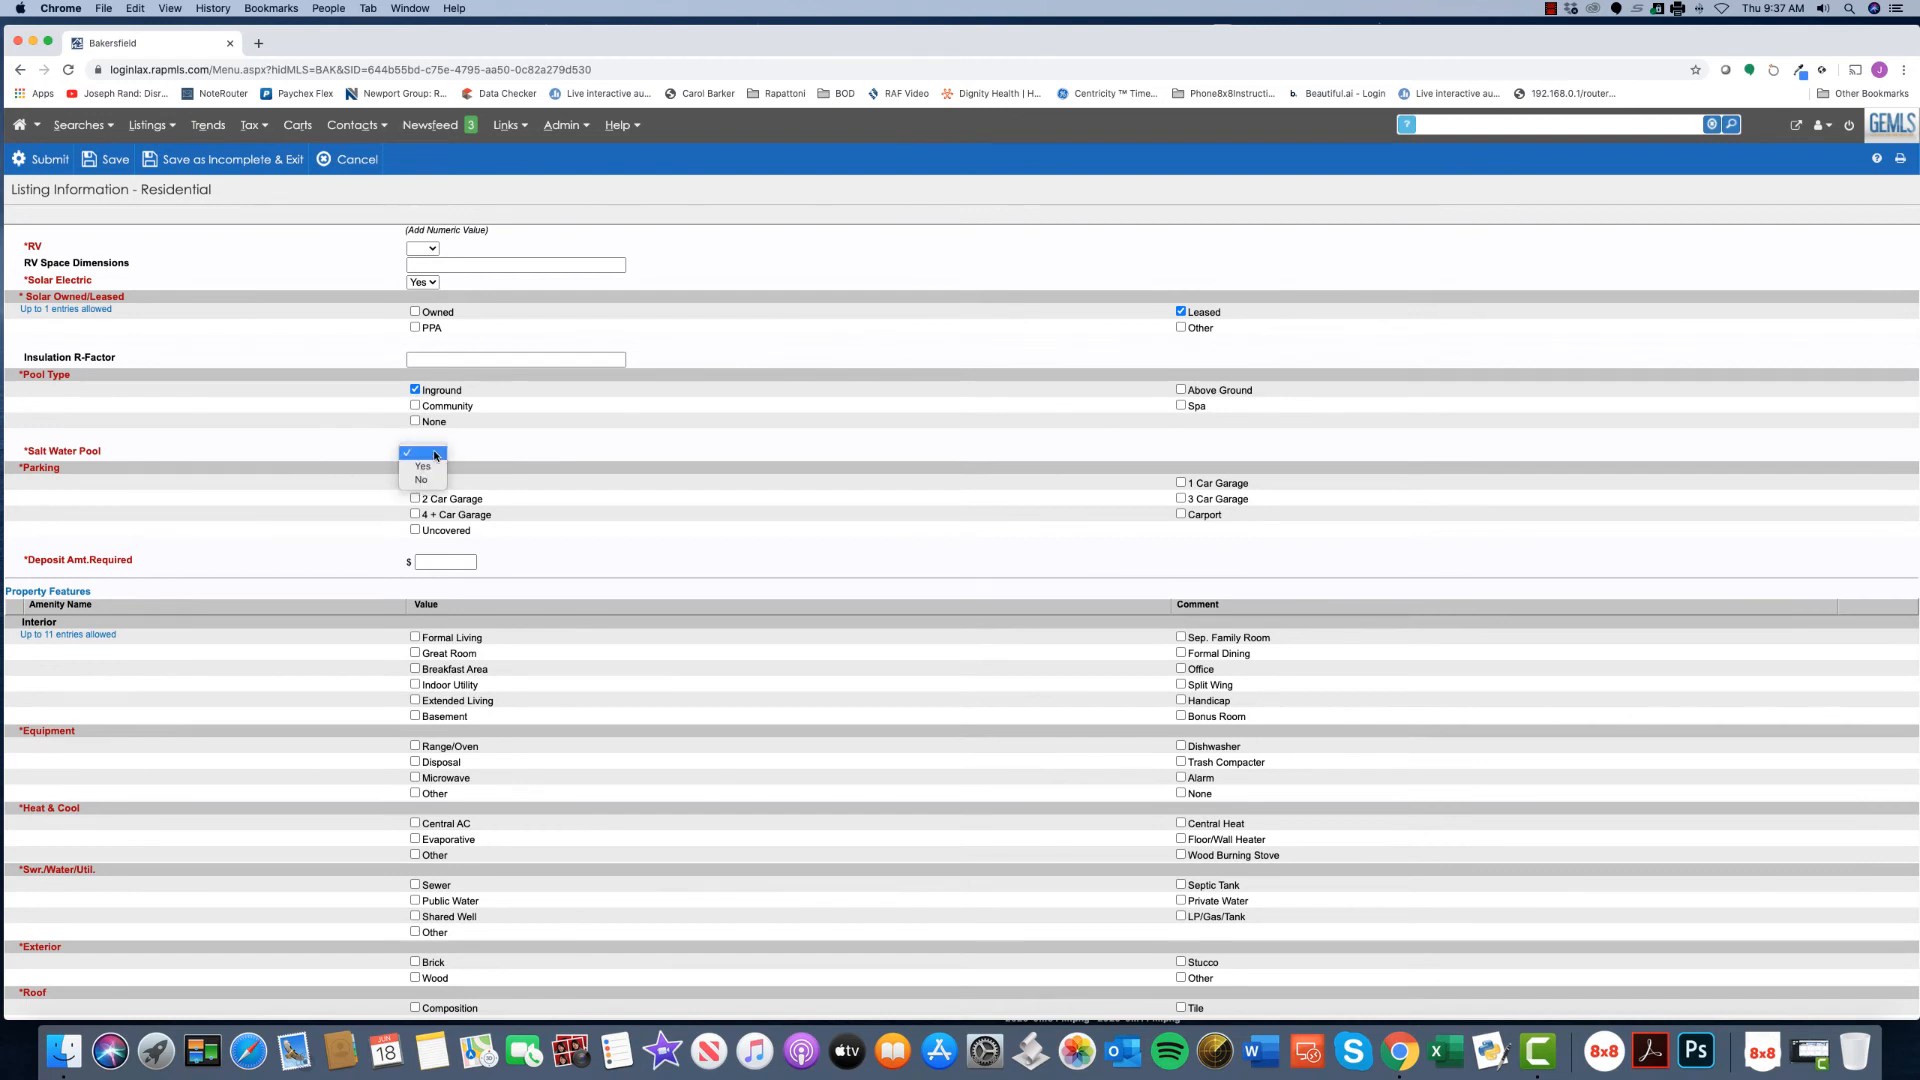
pyautogui.click(433, 467)
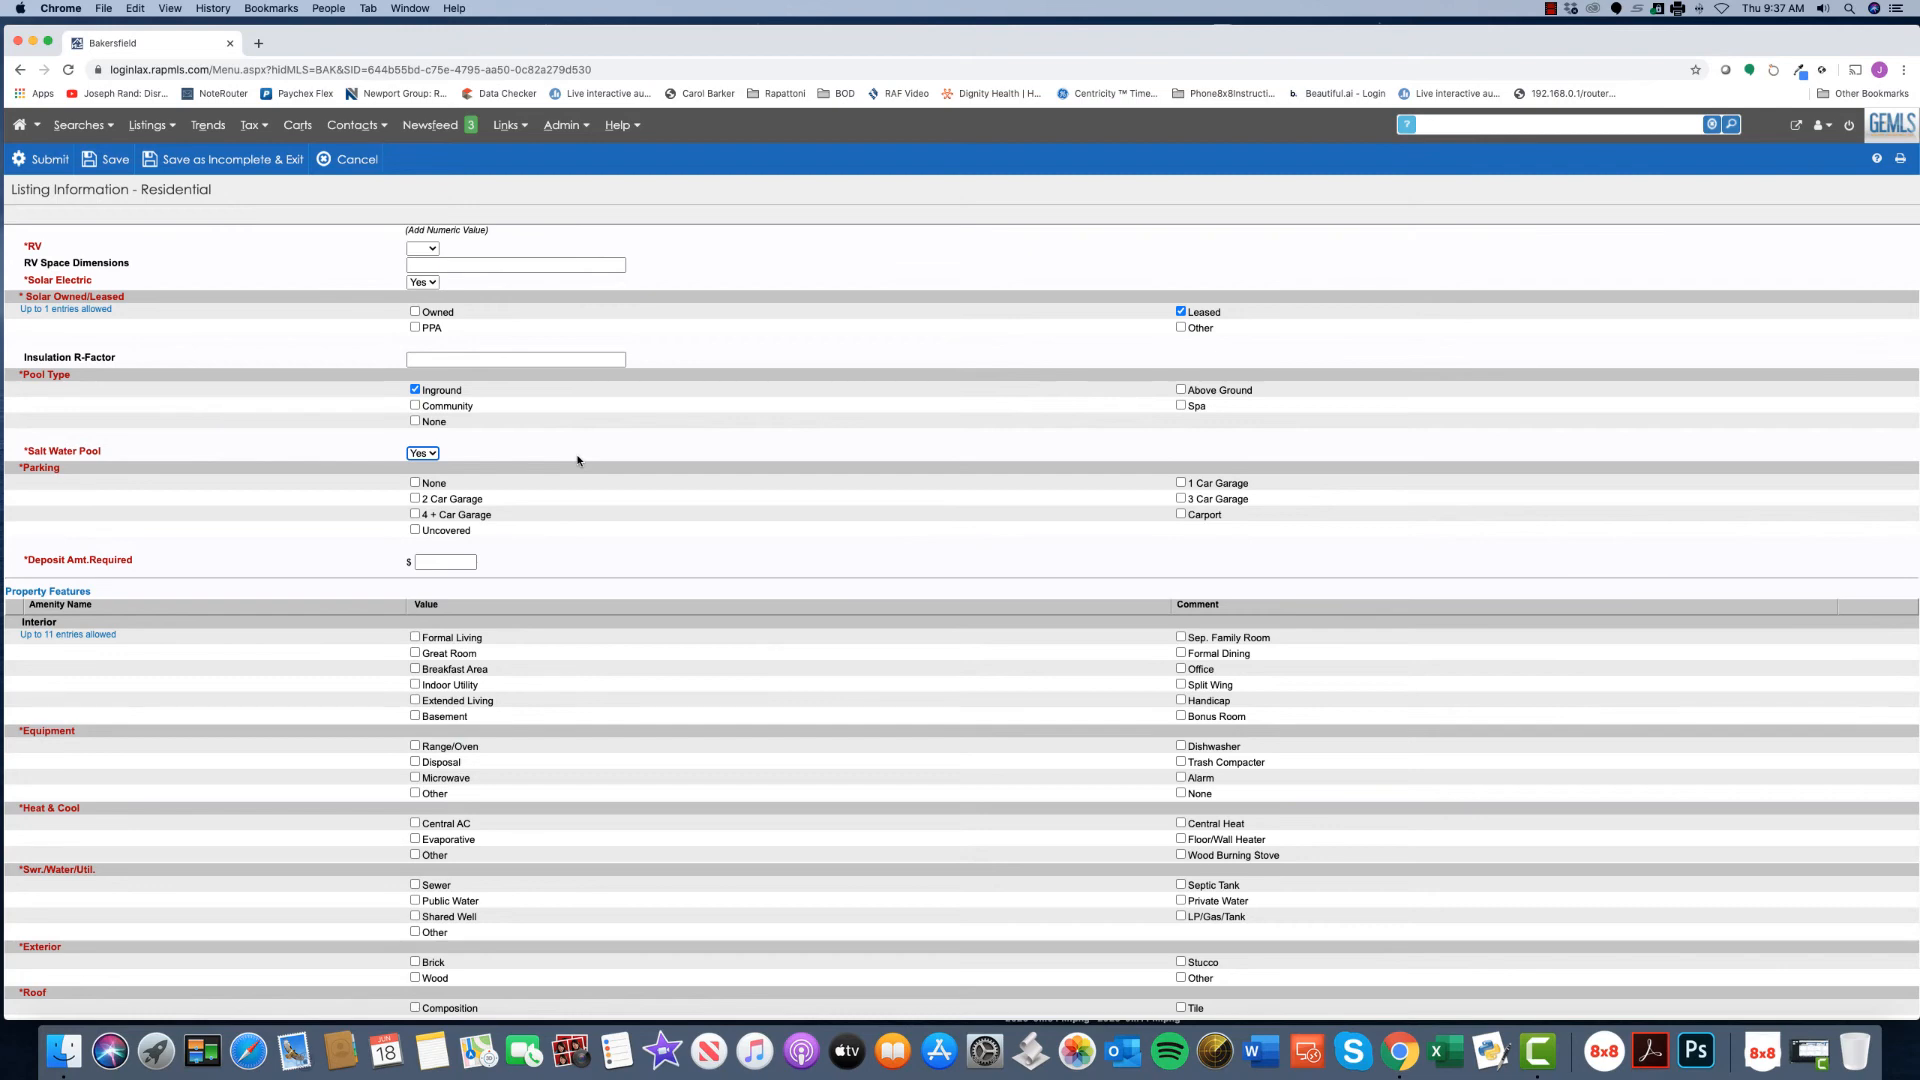
# - Set the Deposit Amount Required to 3000.00 using the autofill suggestion
pyautogui.scroll(-3, 687, 482)
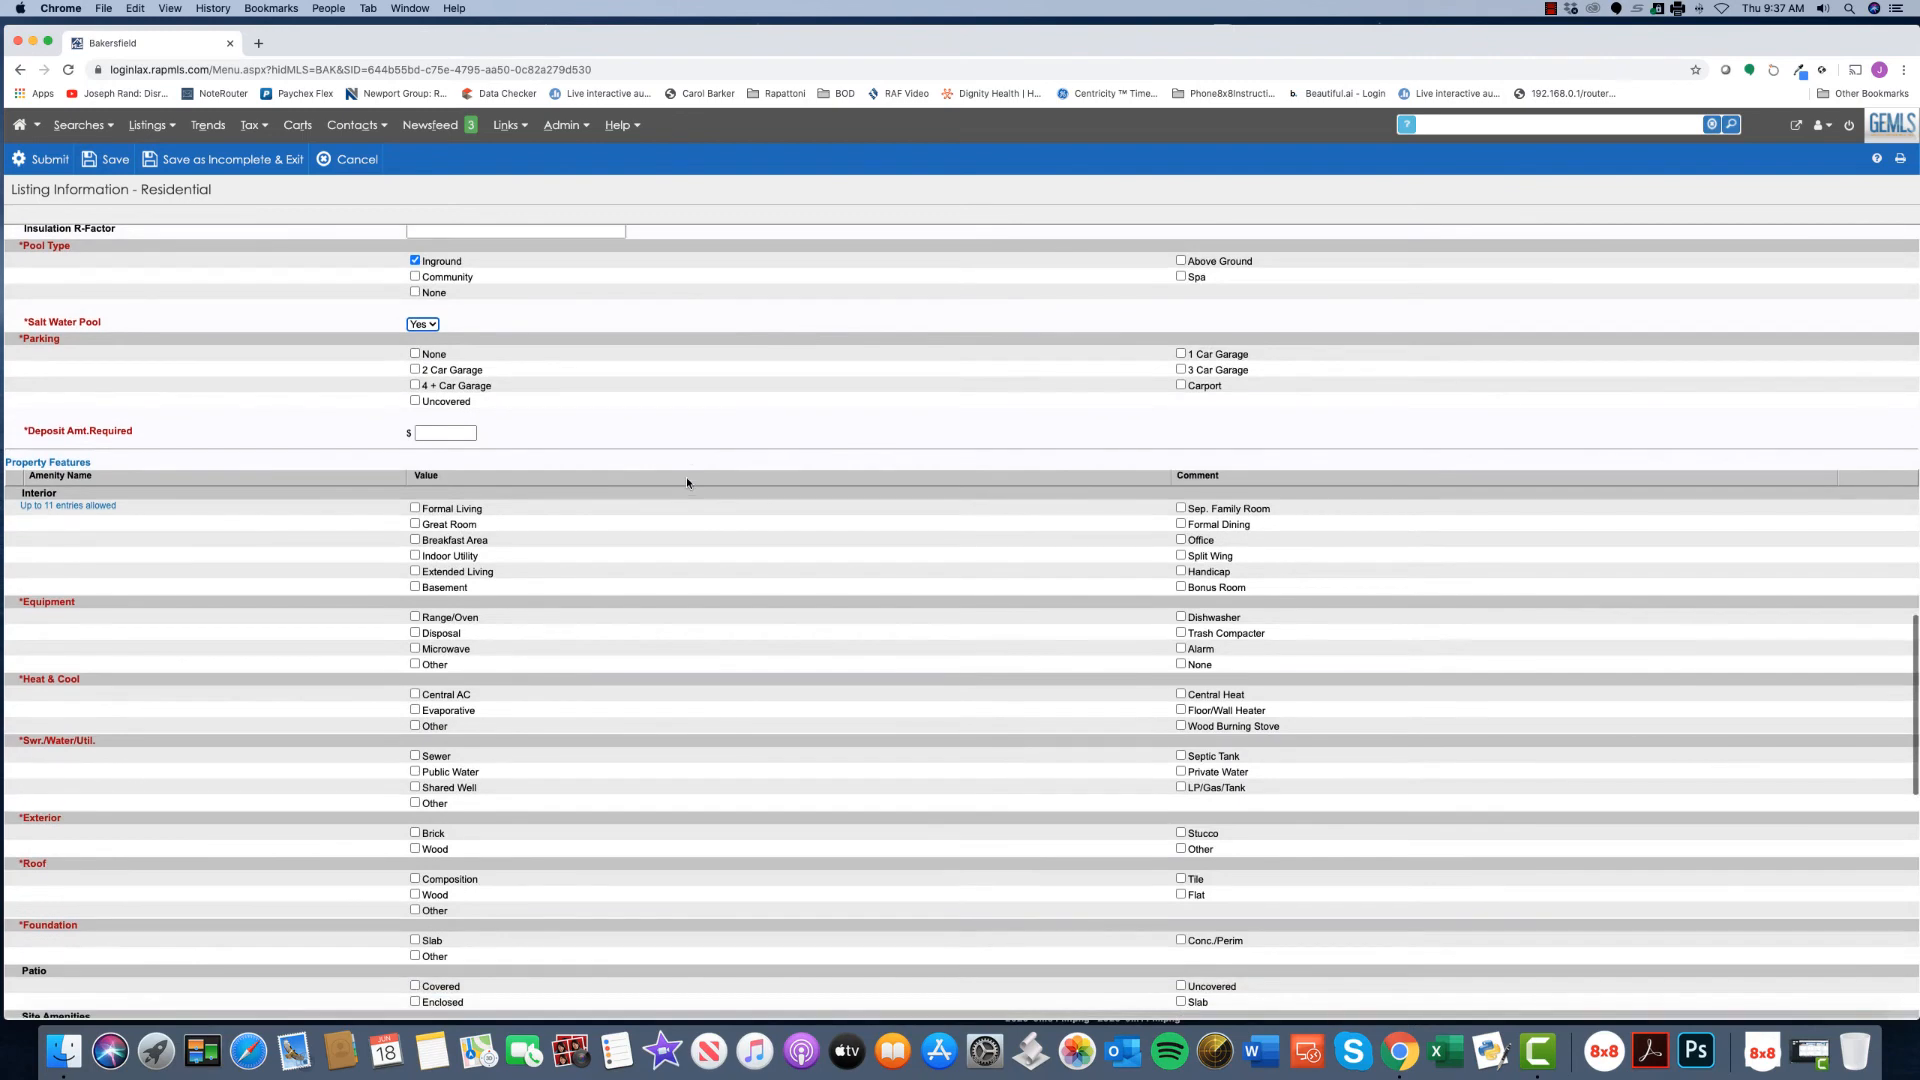
pyautogui.click(444, 433)
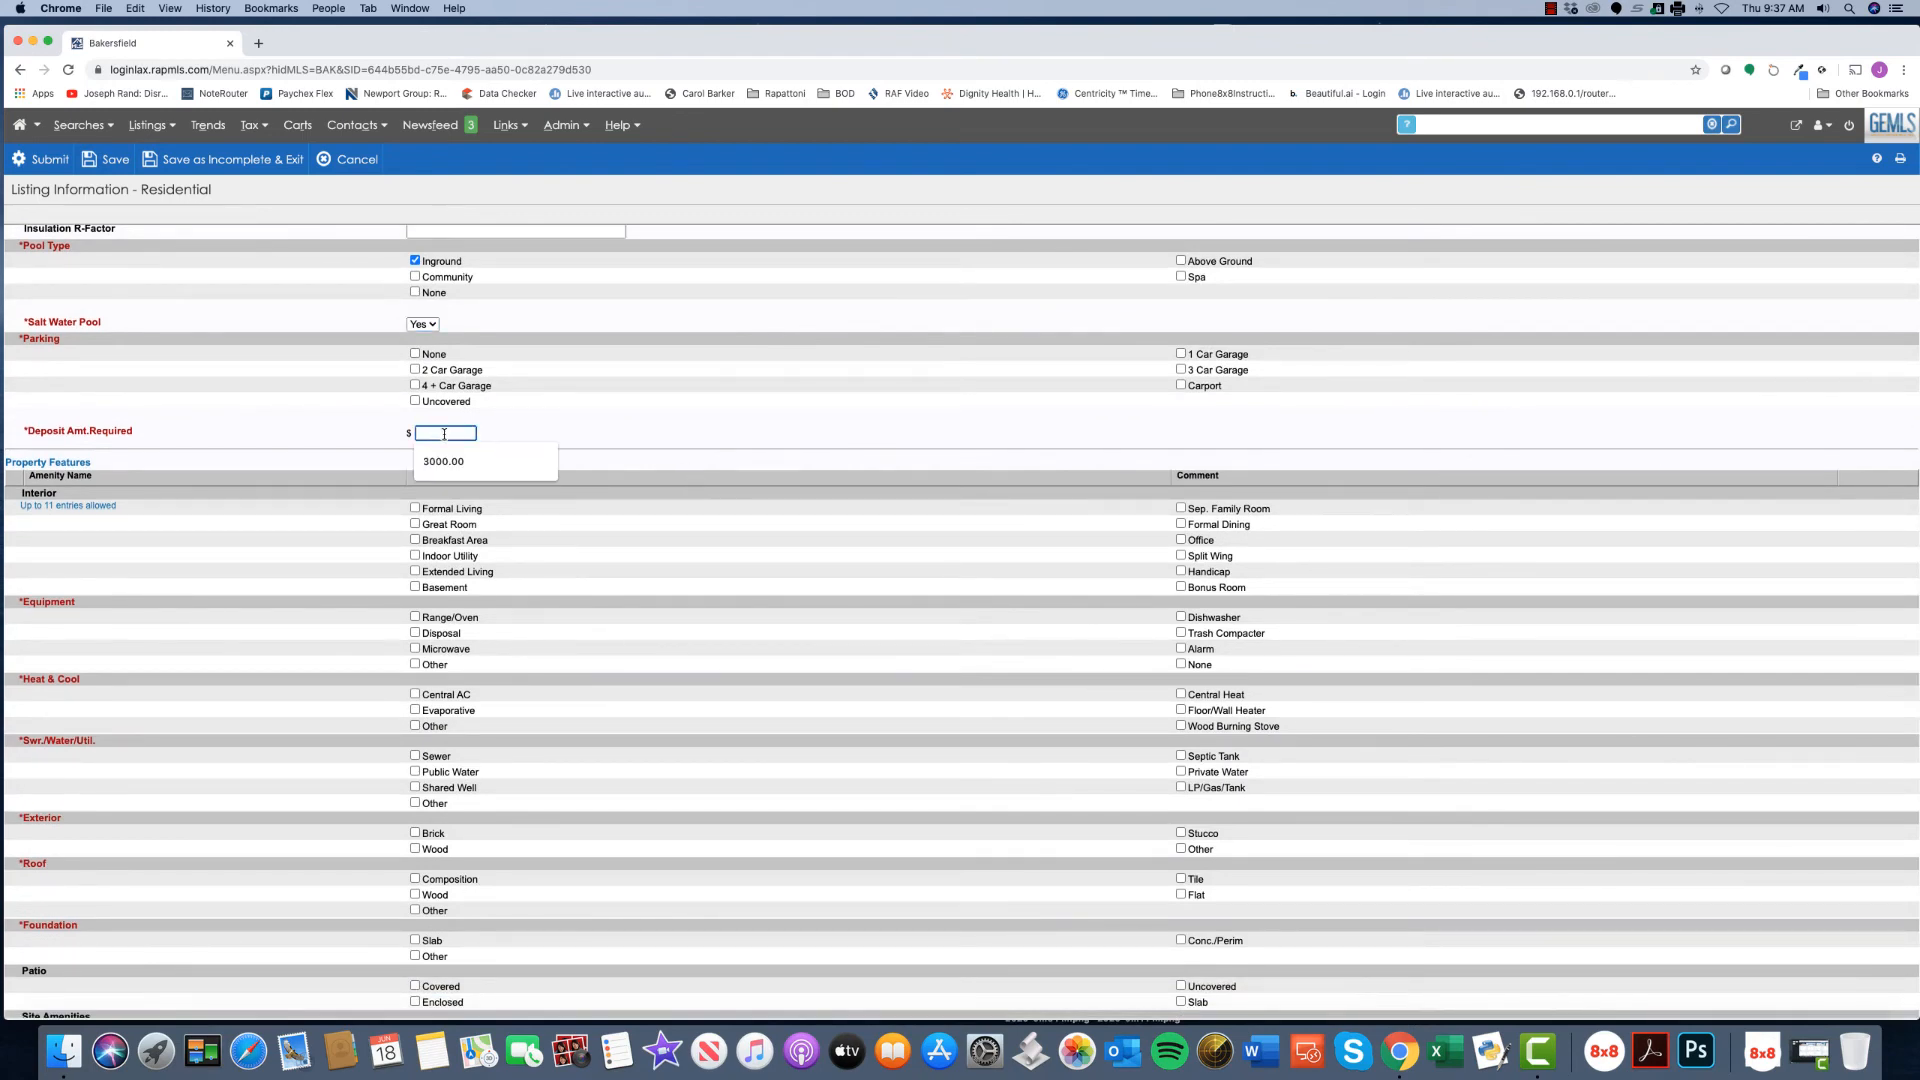
pyautogui.click(447, 461)
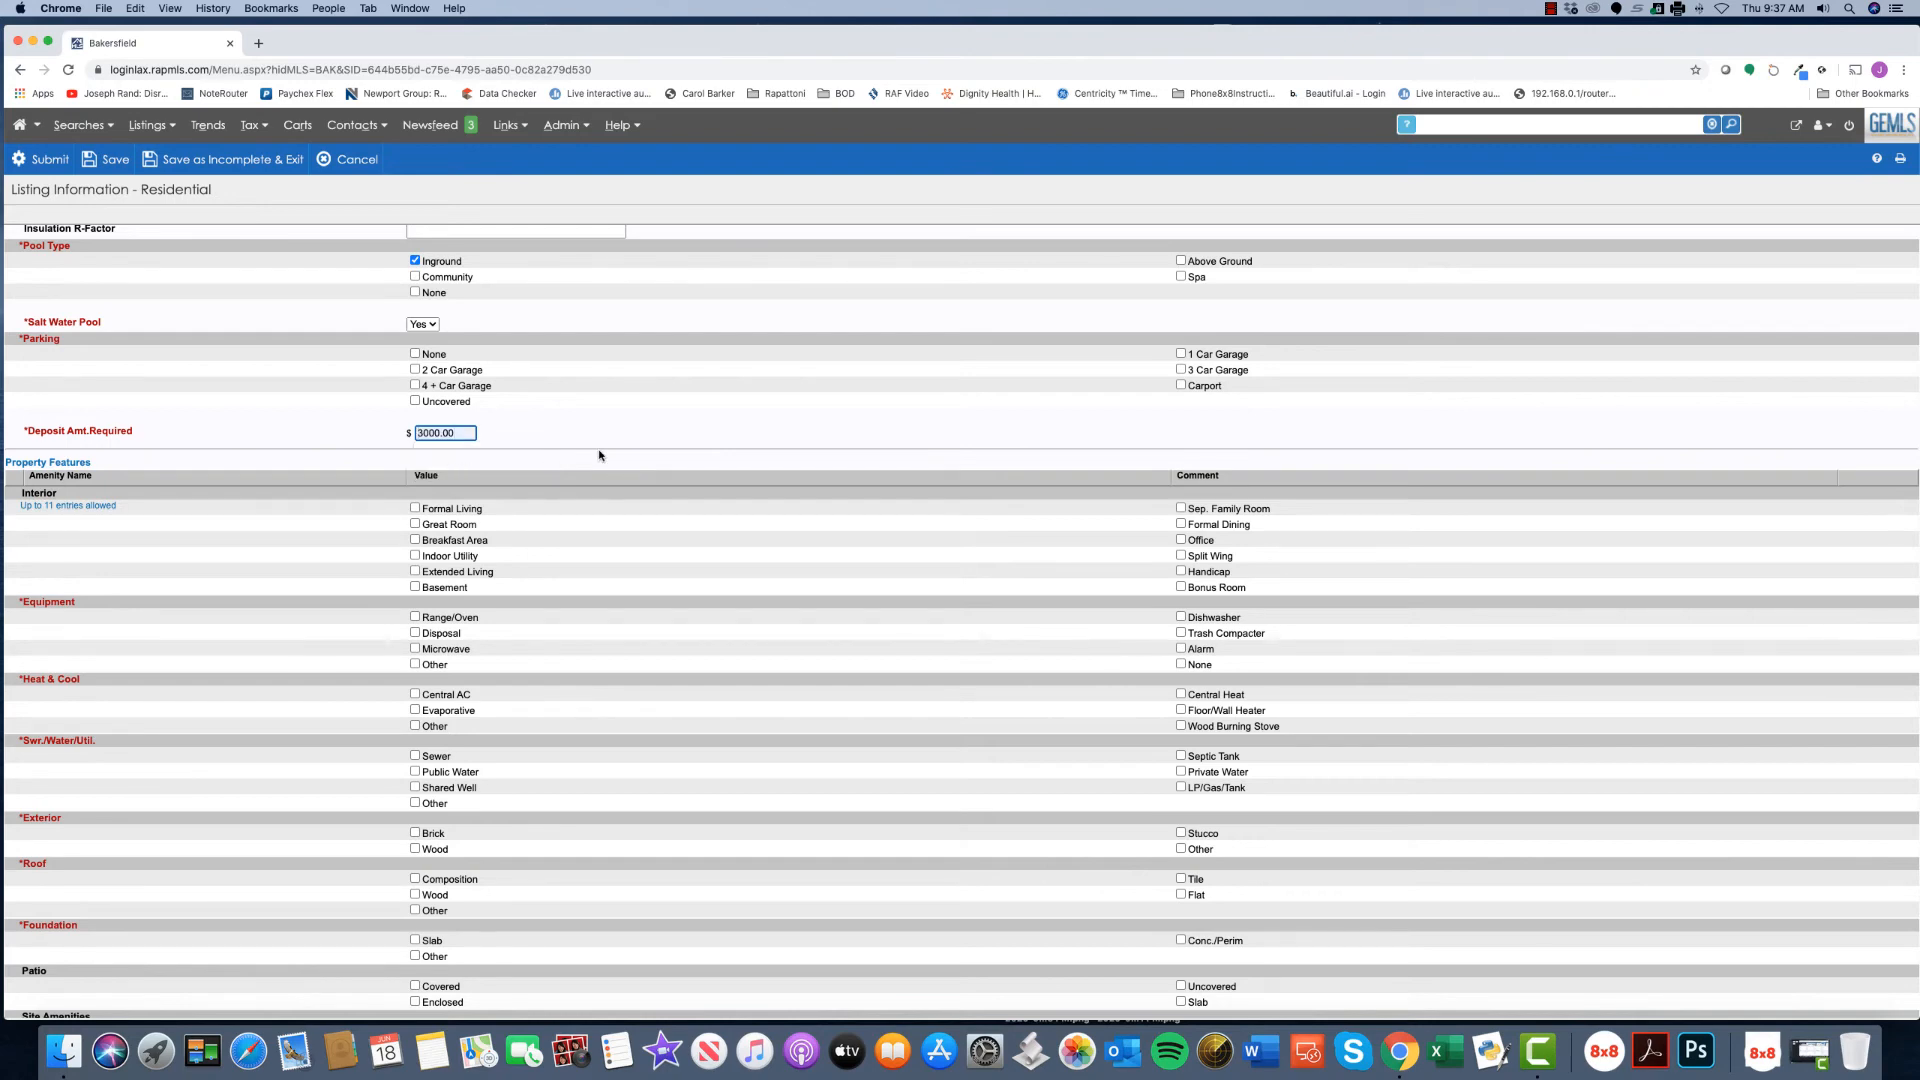
pyautogui.scroll(-5, 708, 478)
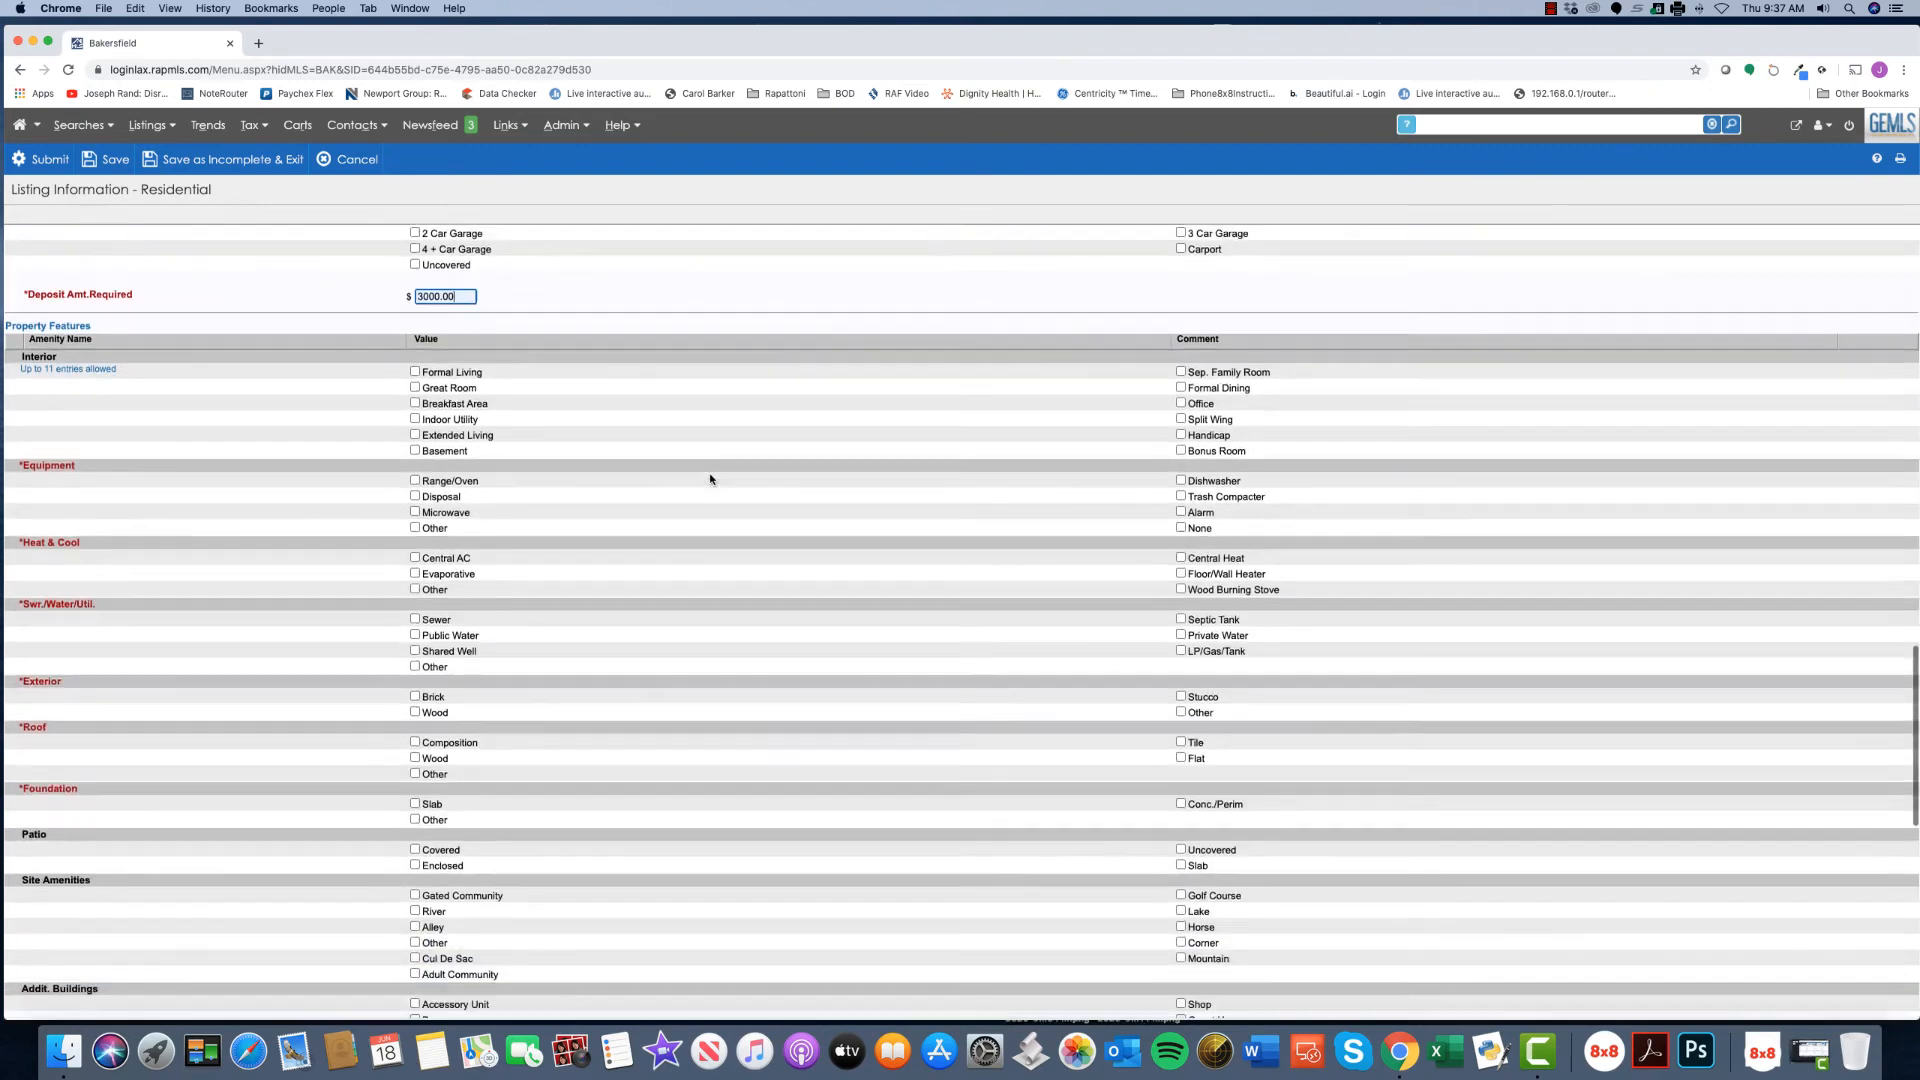
pyautogui.scroll(-4, 710, 479)
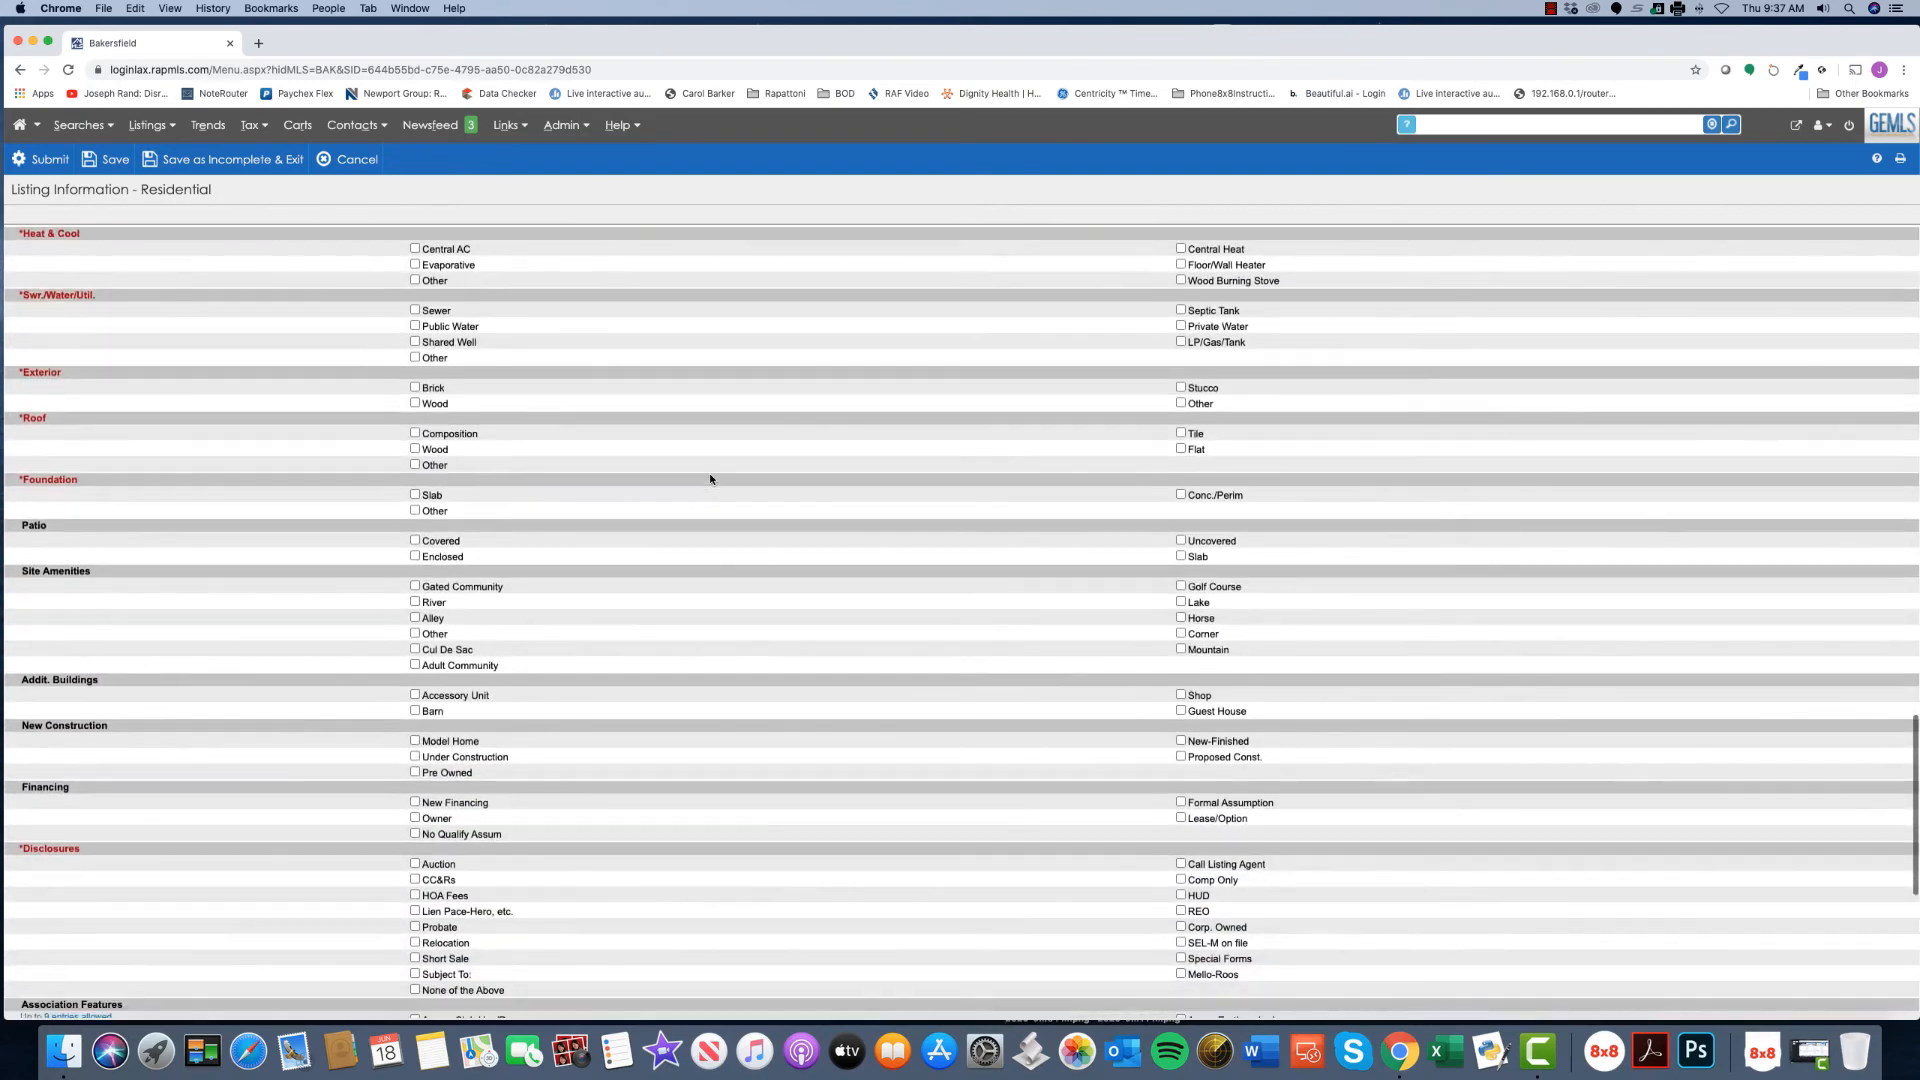
pyautogui.scroll(-4, 710, 479)
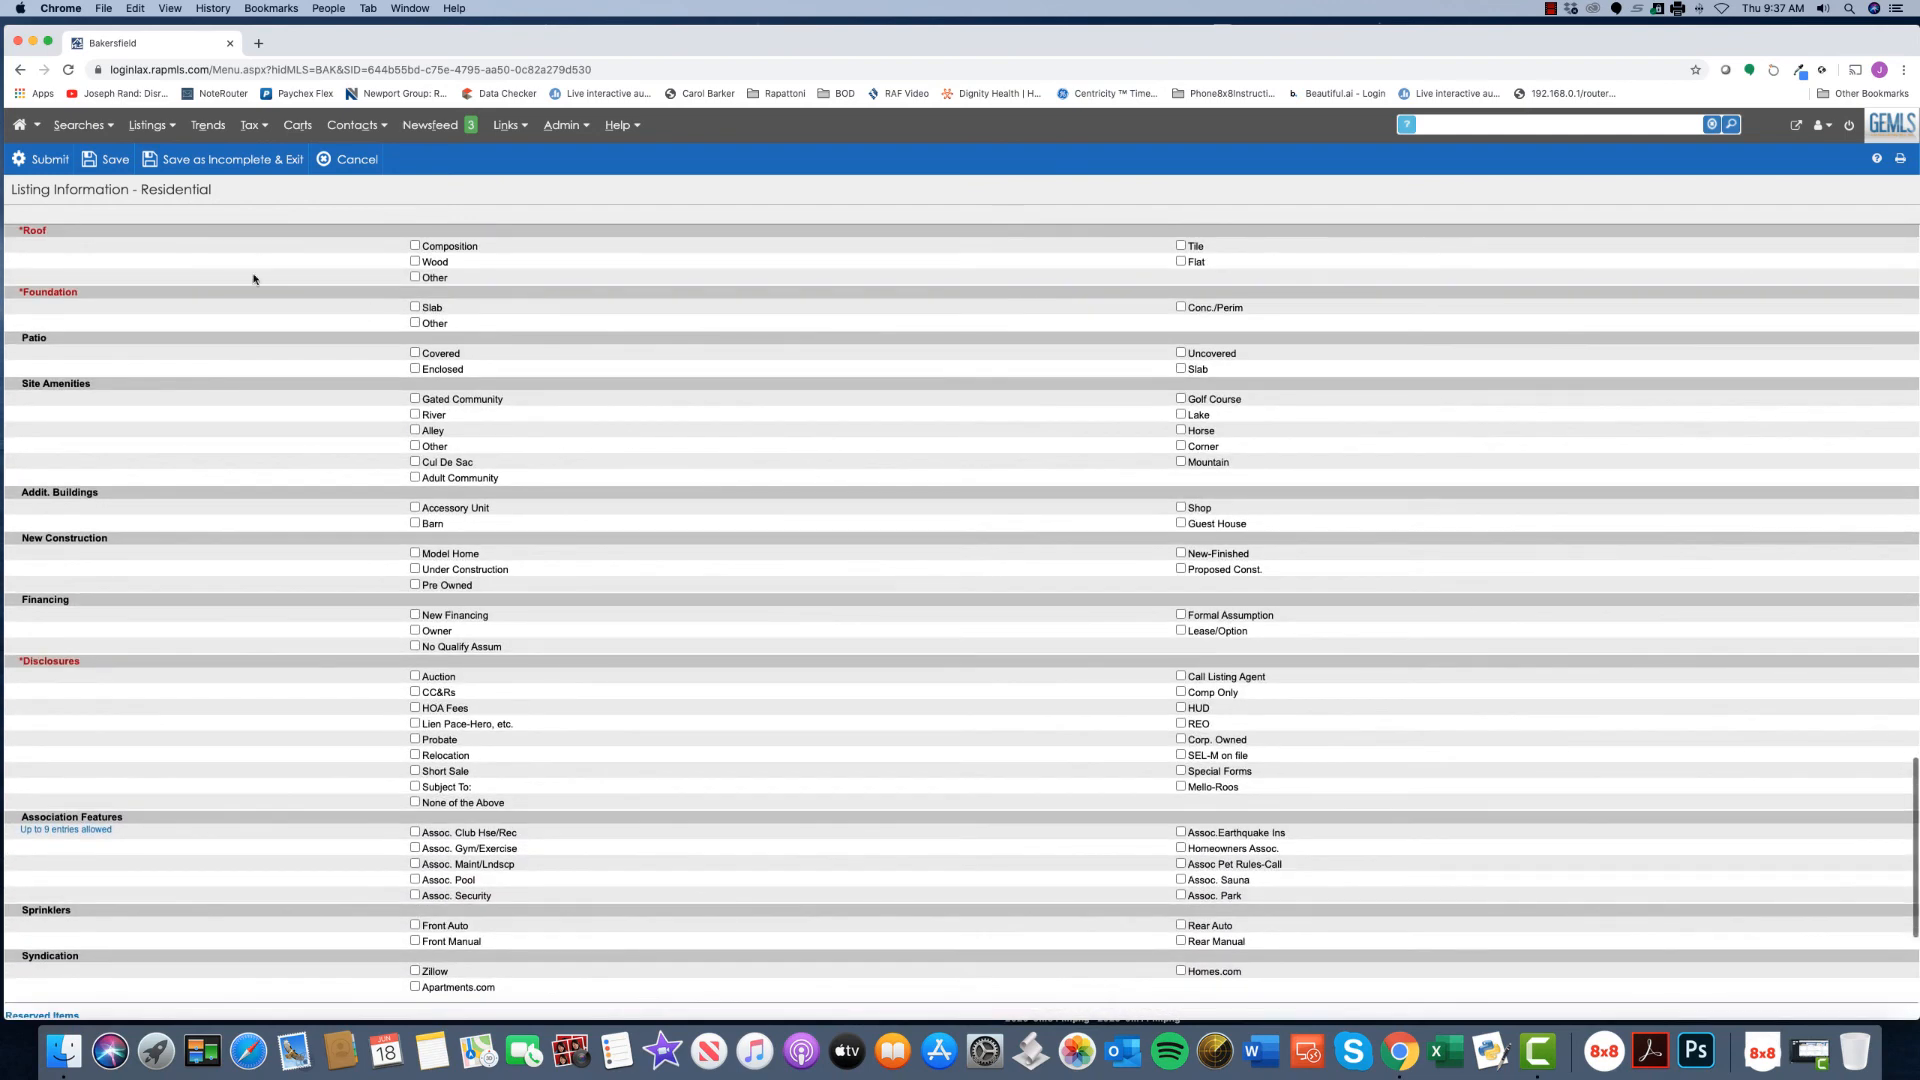
pyautogui.scroll(-2, 622, 629)
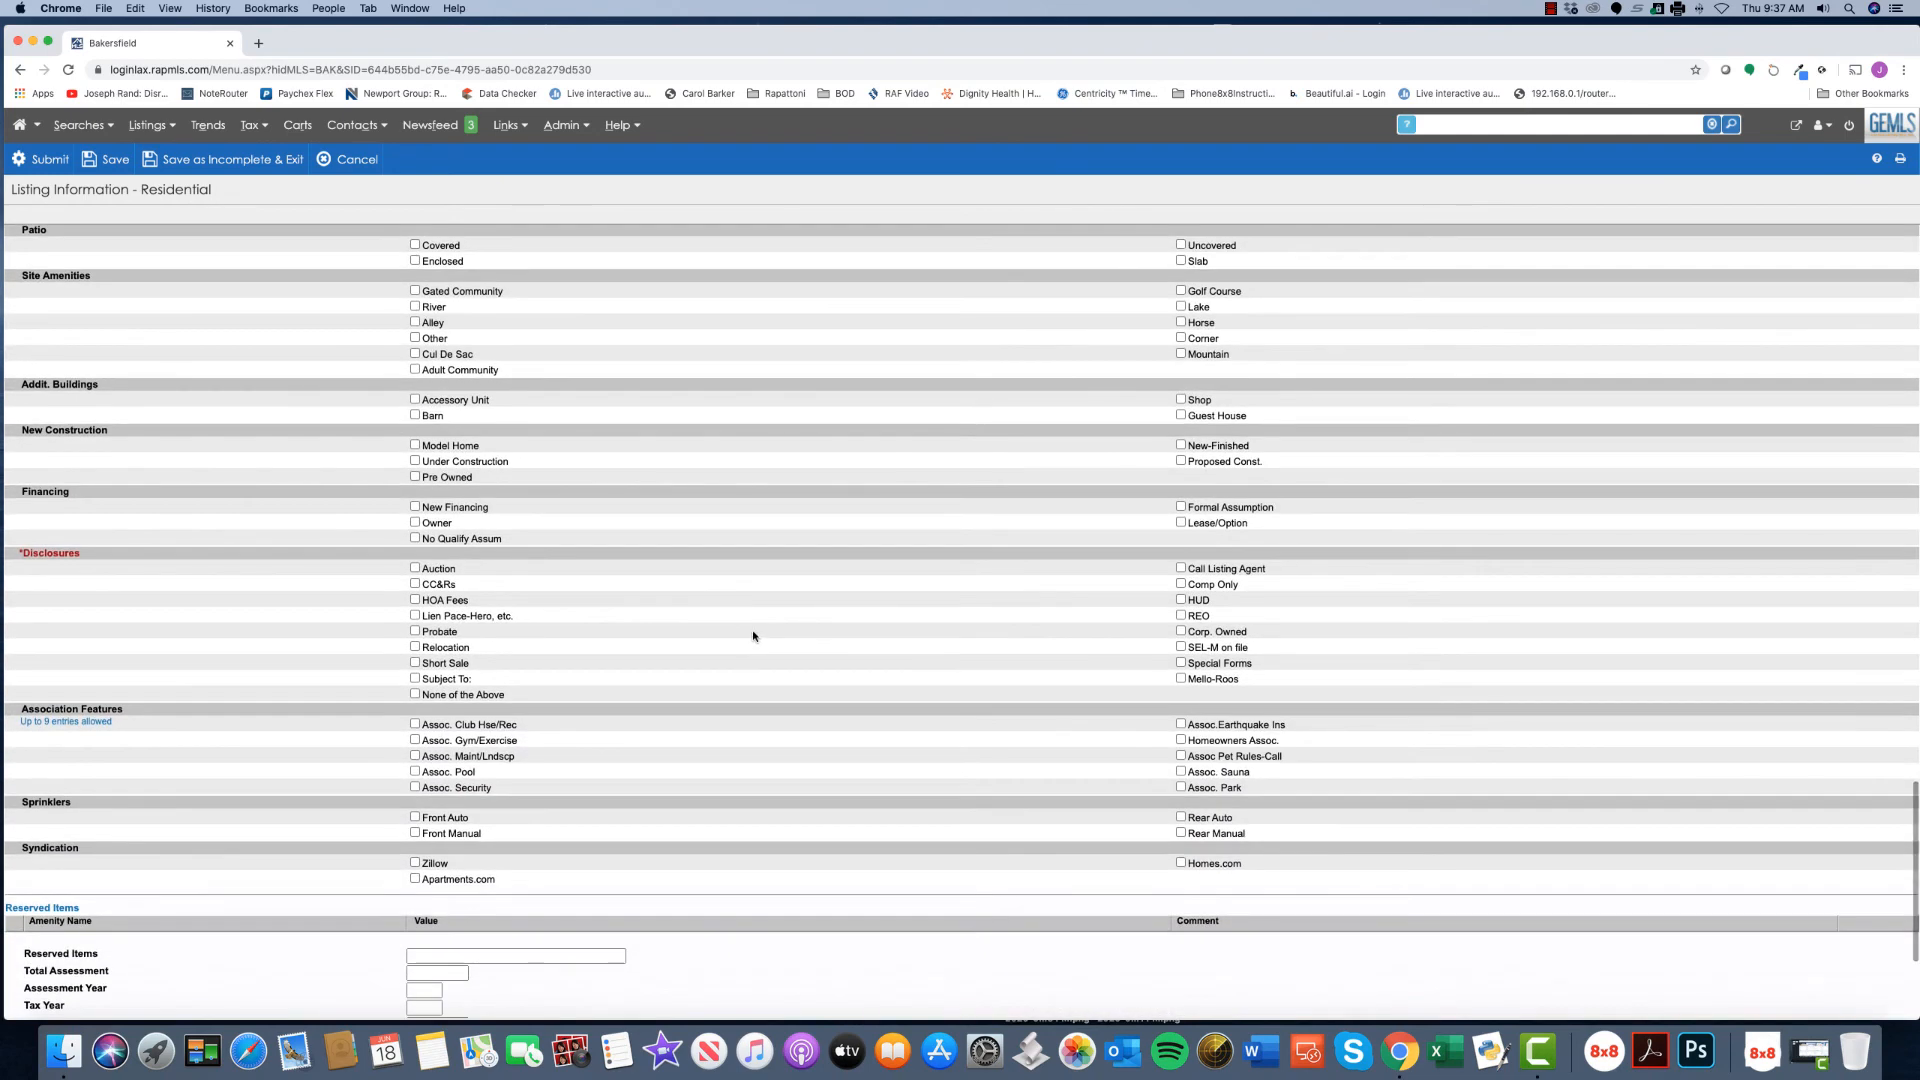
# - Tick HOA Fees under Disclosures and Zillow under Syndication
pyautogui.click(415, 600)
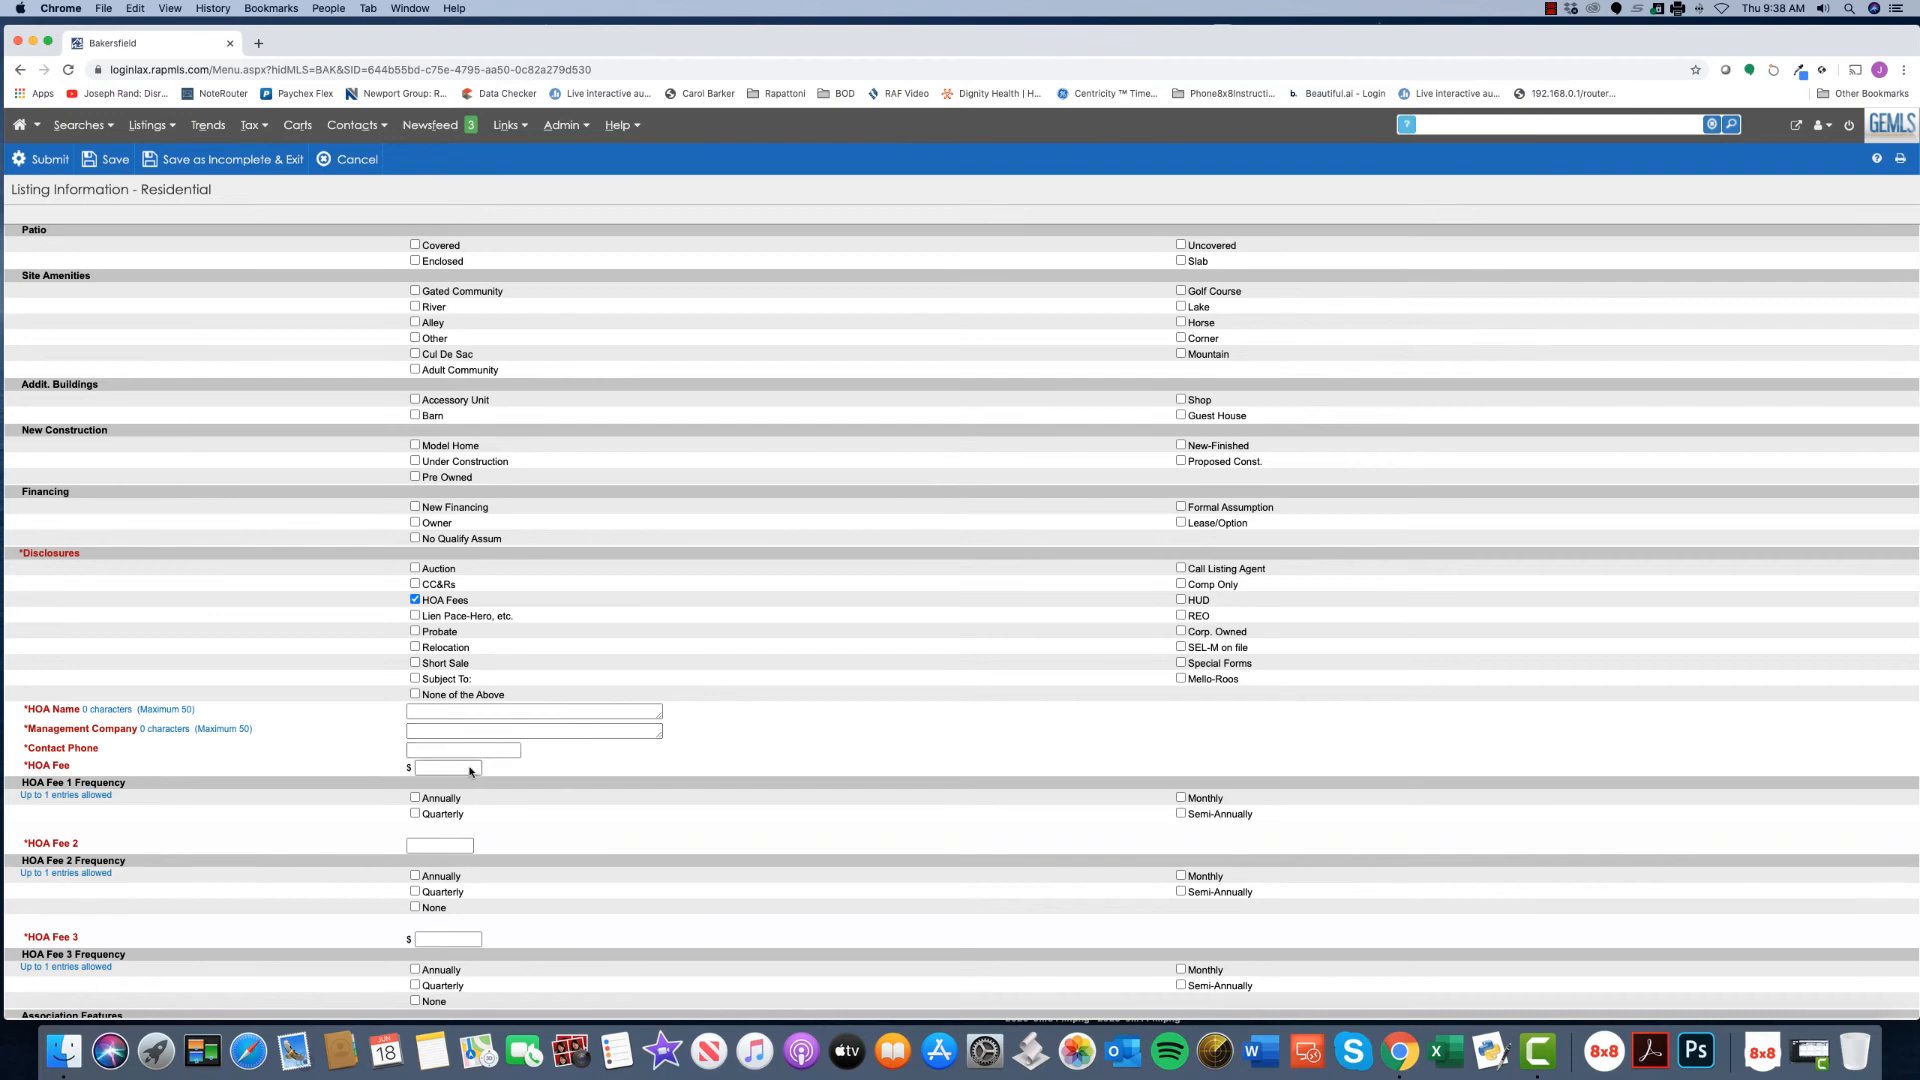
pyautogui.scroll(-5, 738, 793)
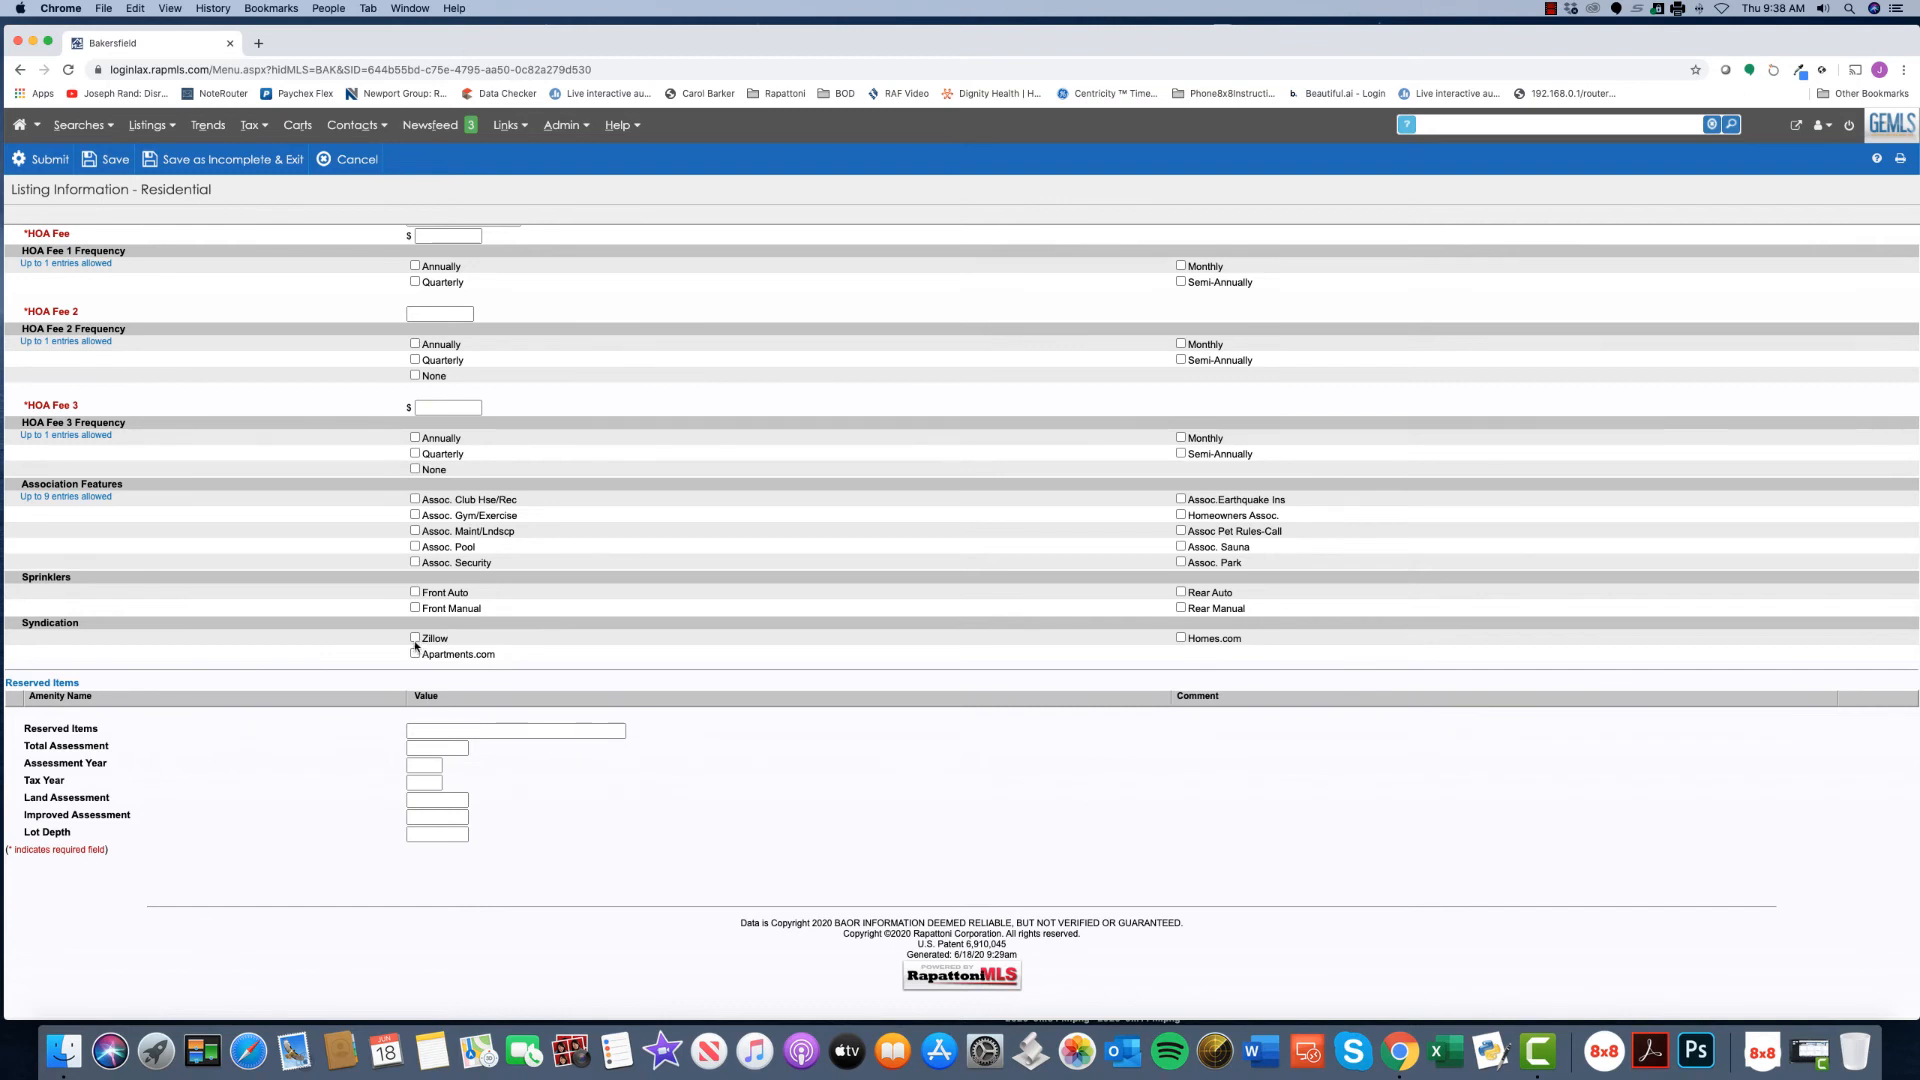
pyautogui.click(414, 640)
pyautogui.click(498, 730)
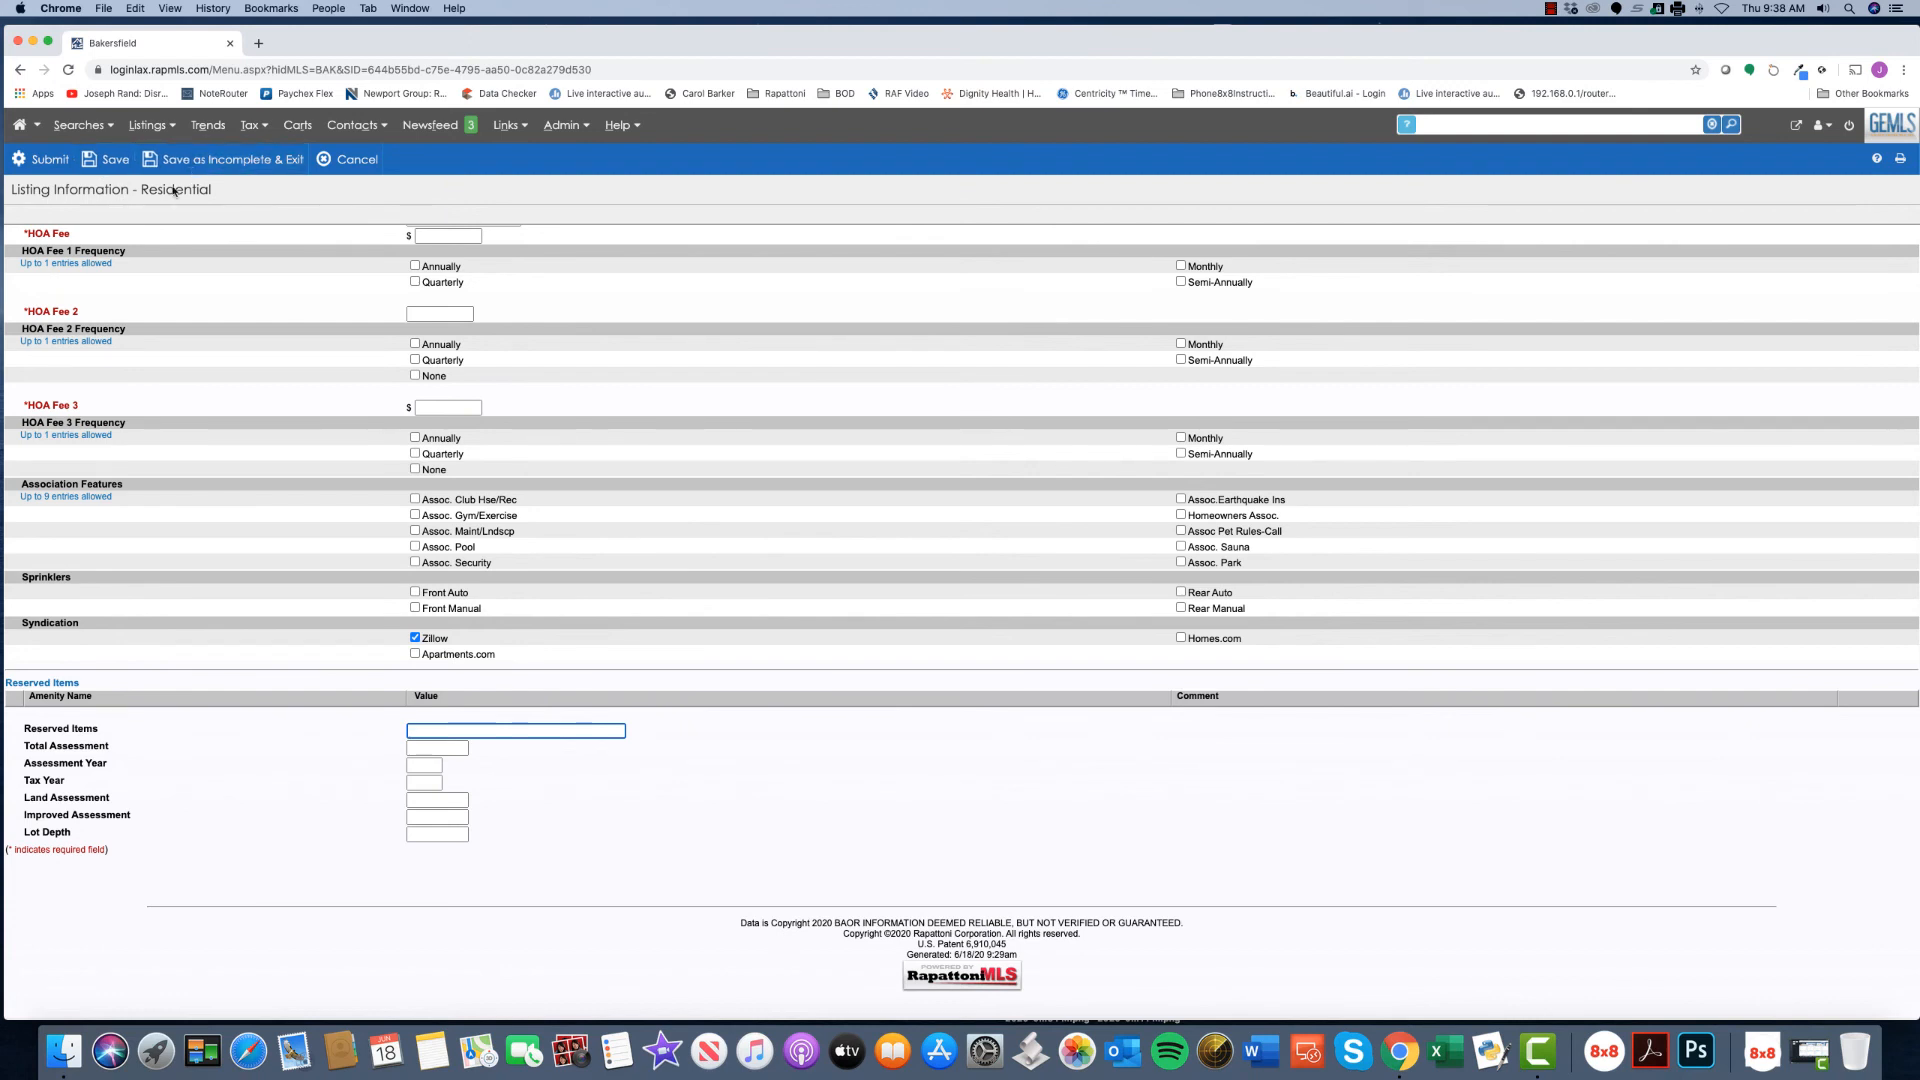
# - Submit the listing, then after the missing Cross Street error, save it as incomplete and exit
pyautogui.click(42, 159)
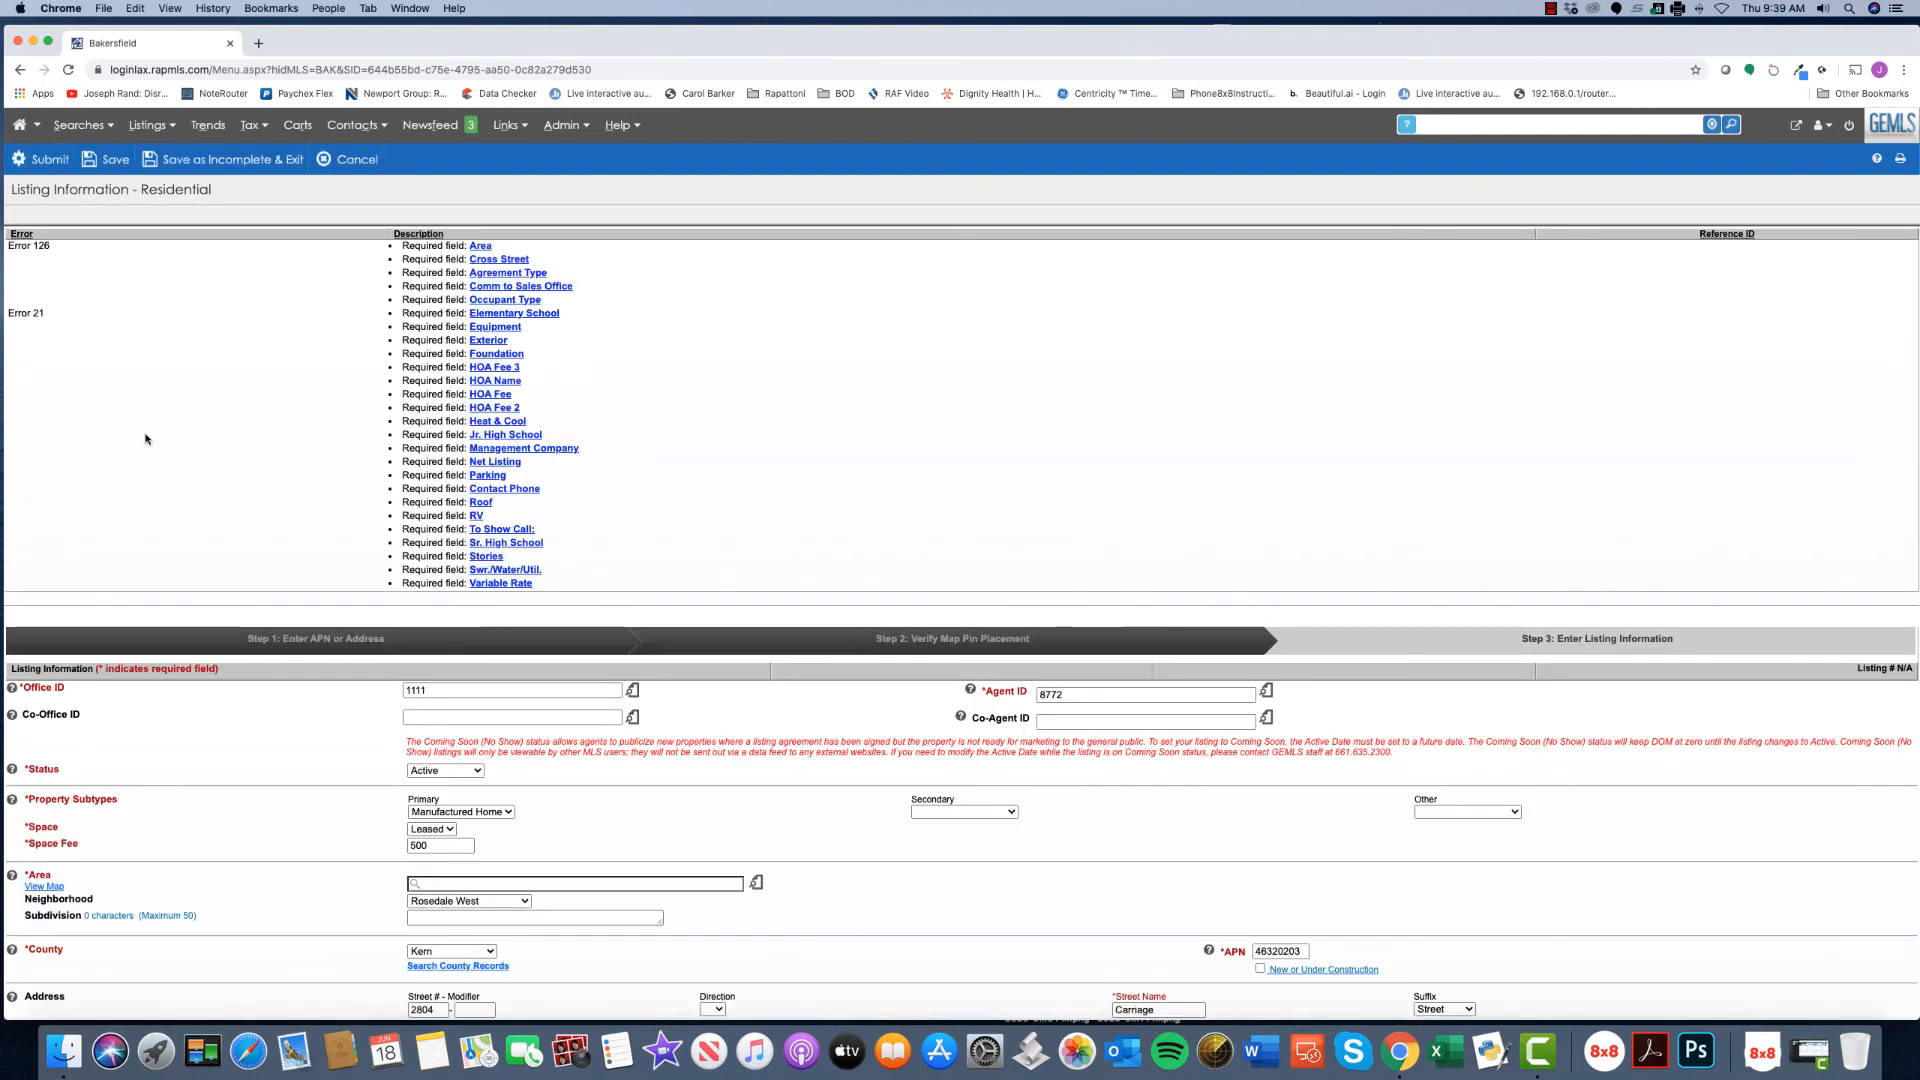
pyautogui.click(496, 260)
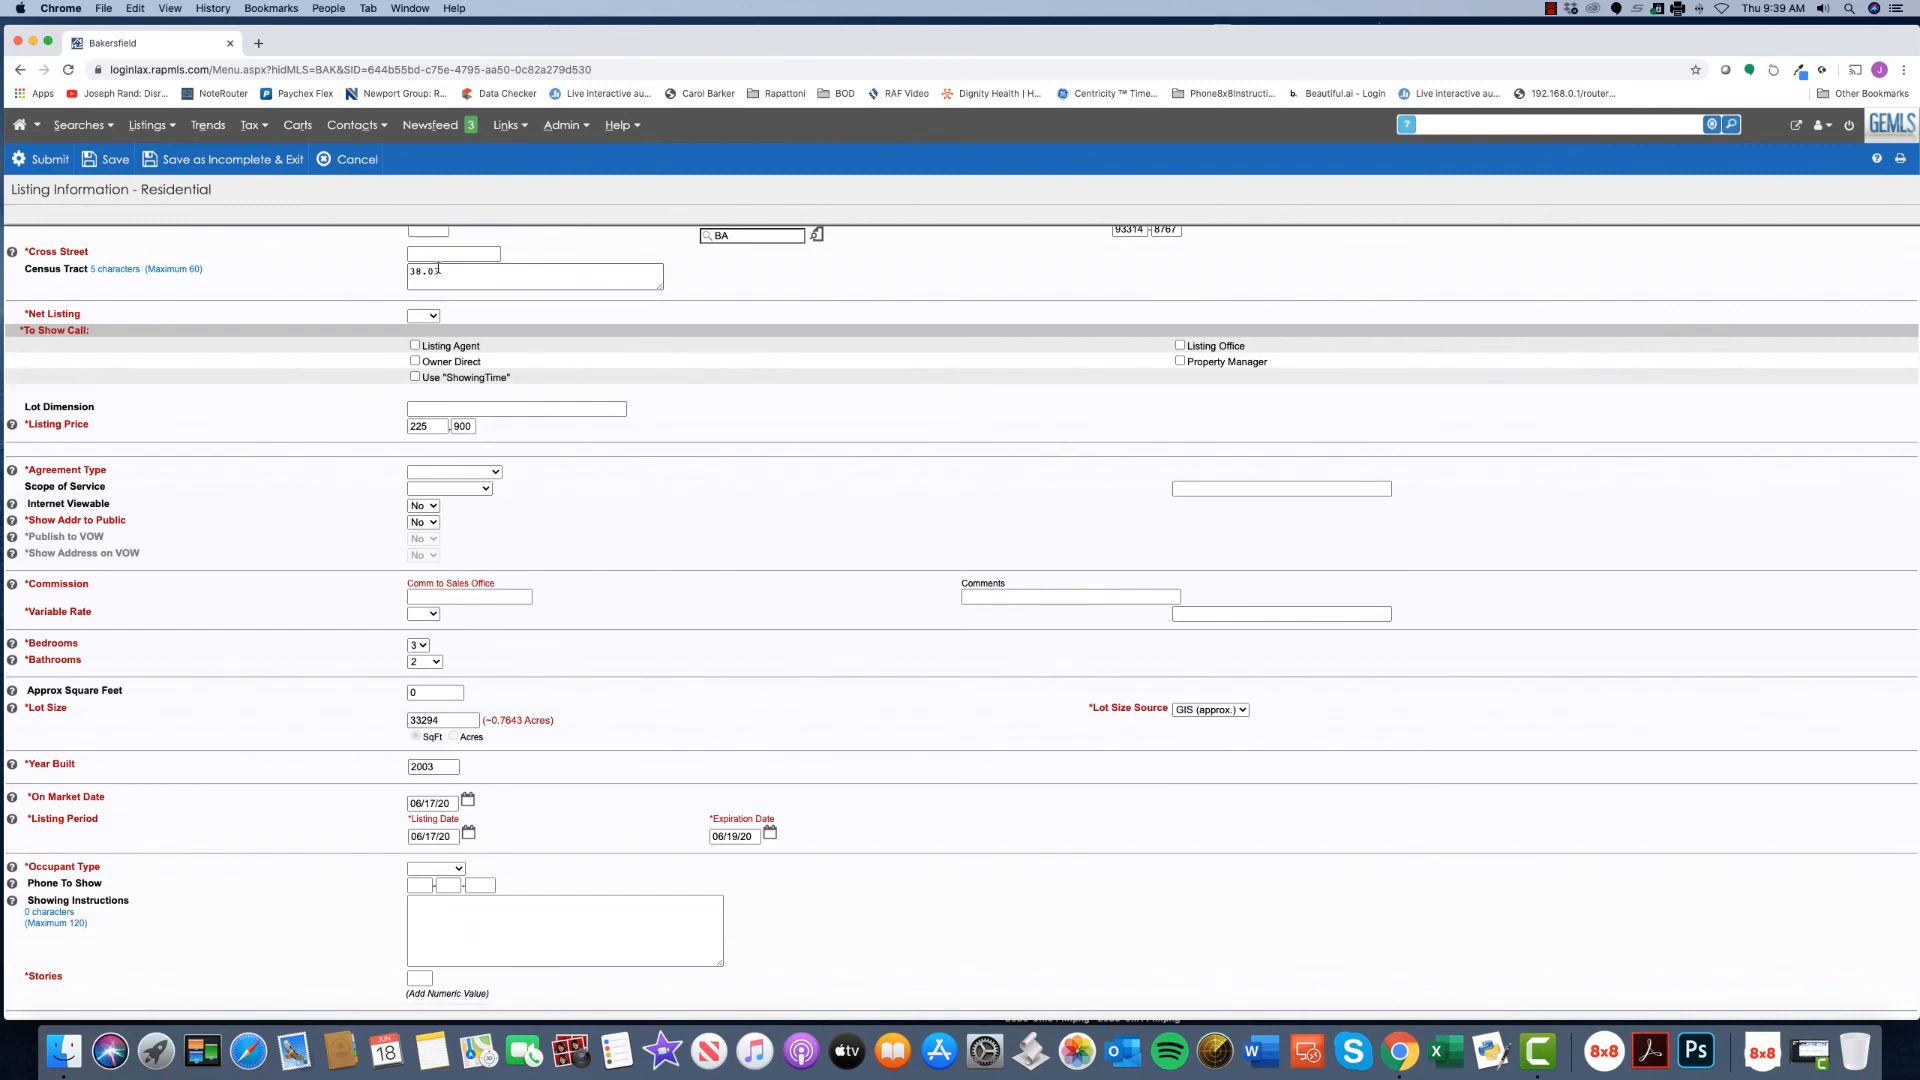
pyautogui.click(203, 165)
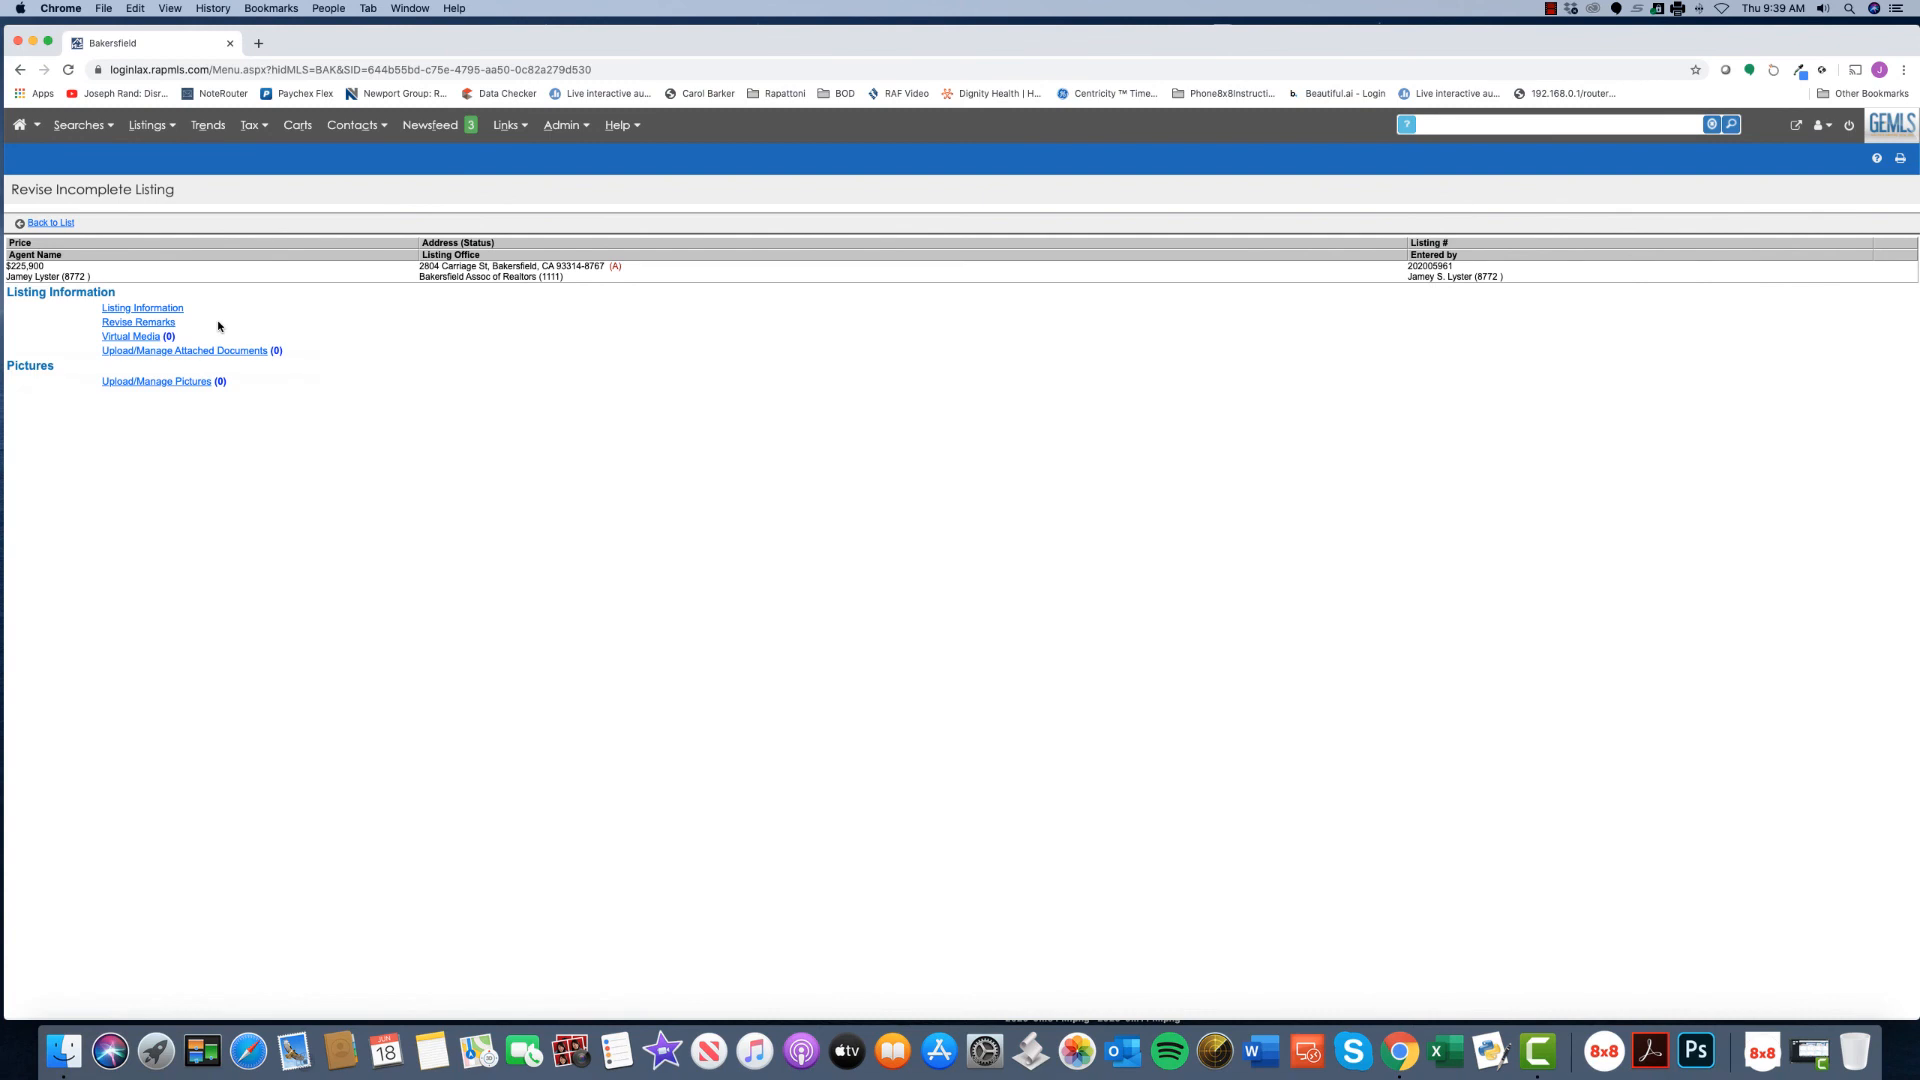
# - From the Custom dashboard's Incomplete Listings page, open the $135,000 listing
pyautogui.click(15, 131)
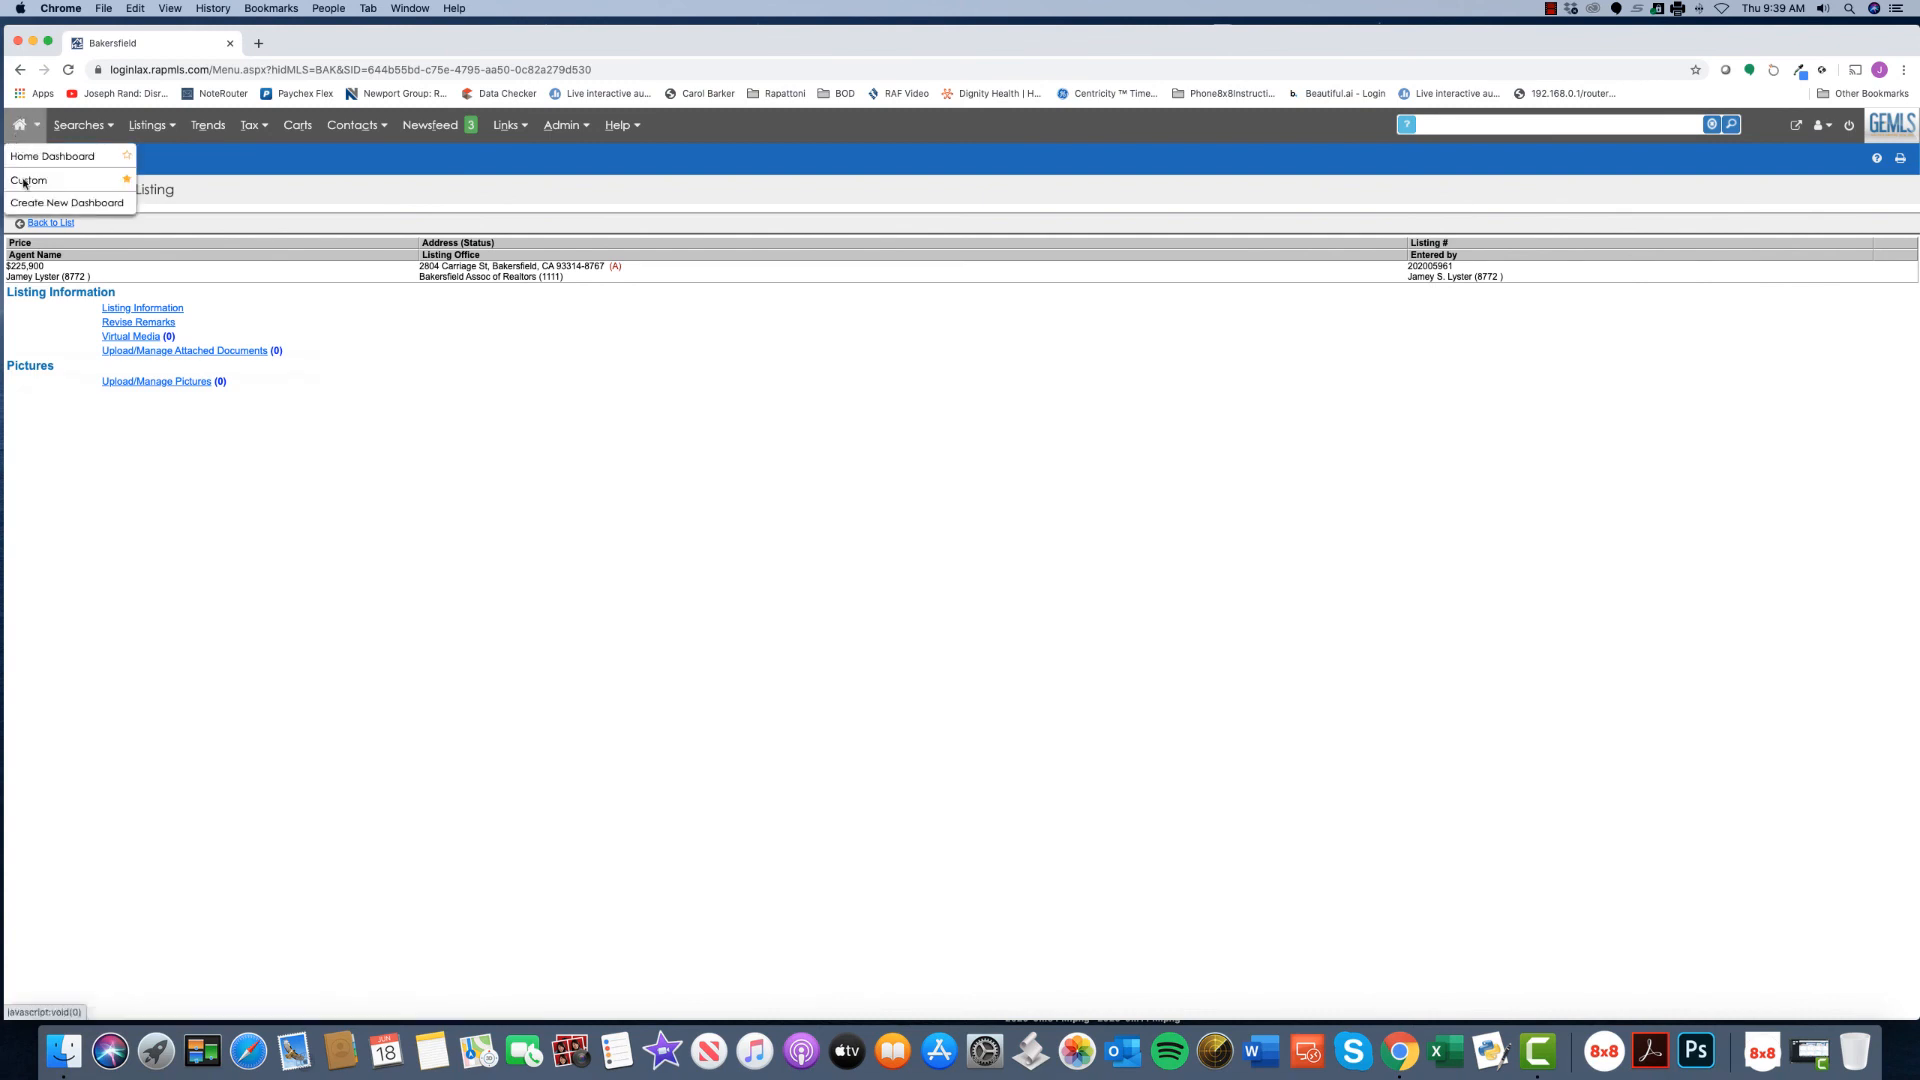
pyautogui.click(24, 181)
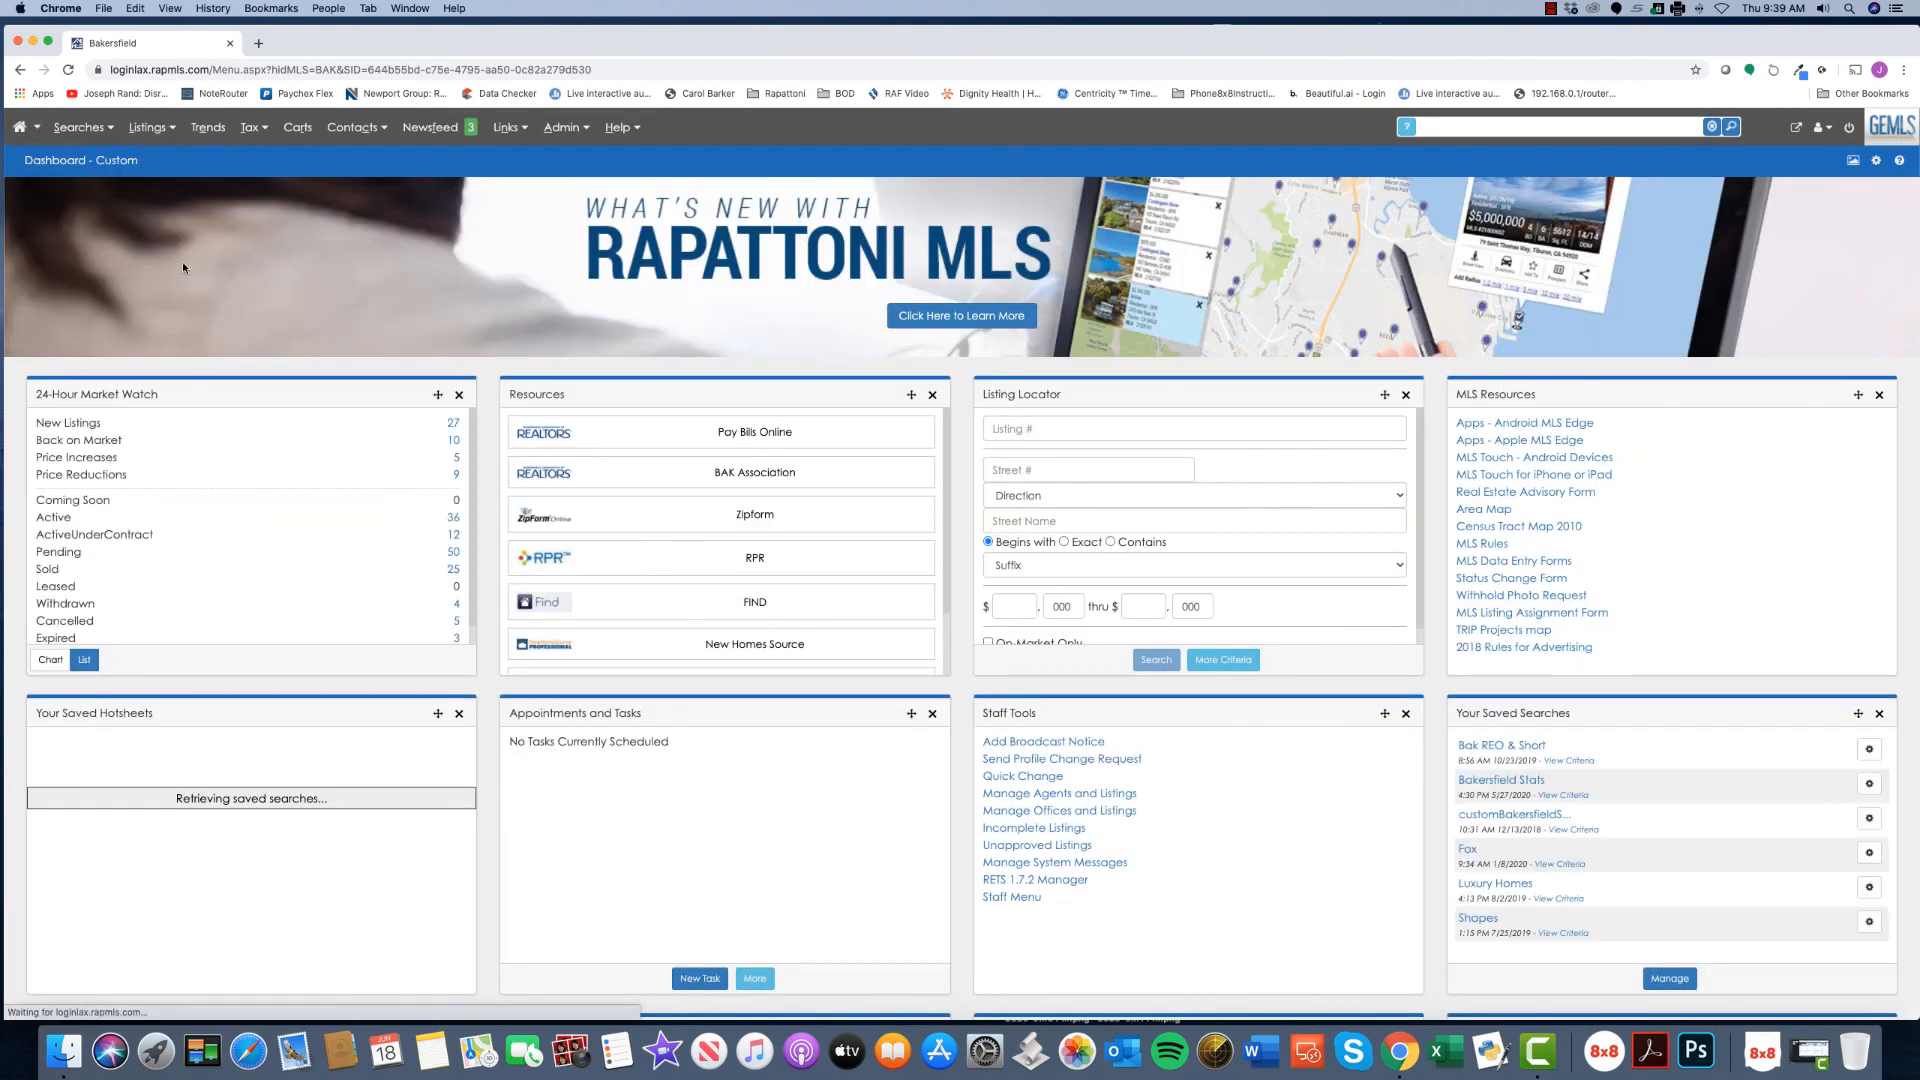
pyautogui.click(148, 128)
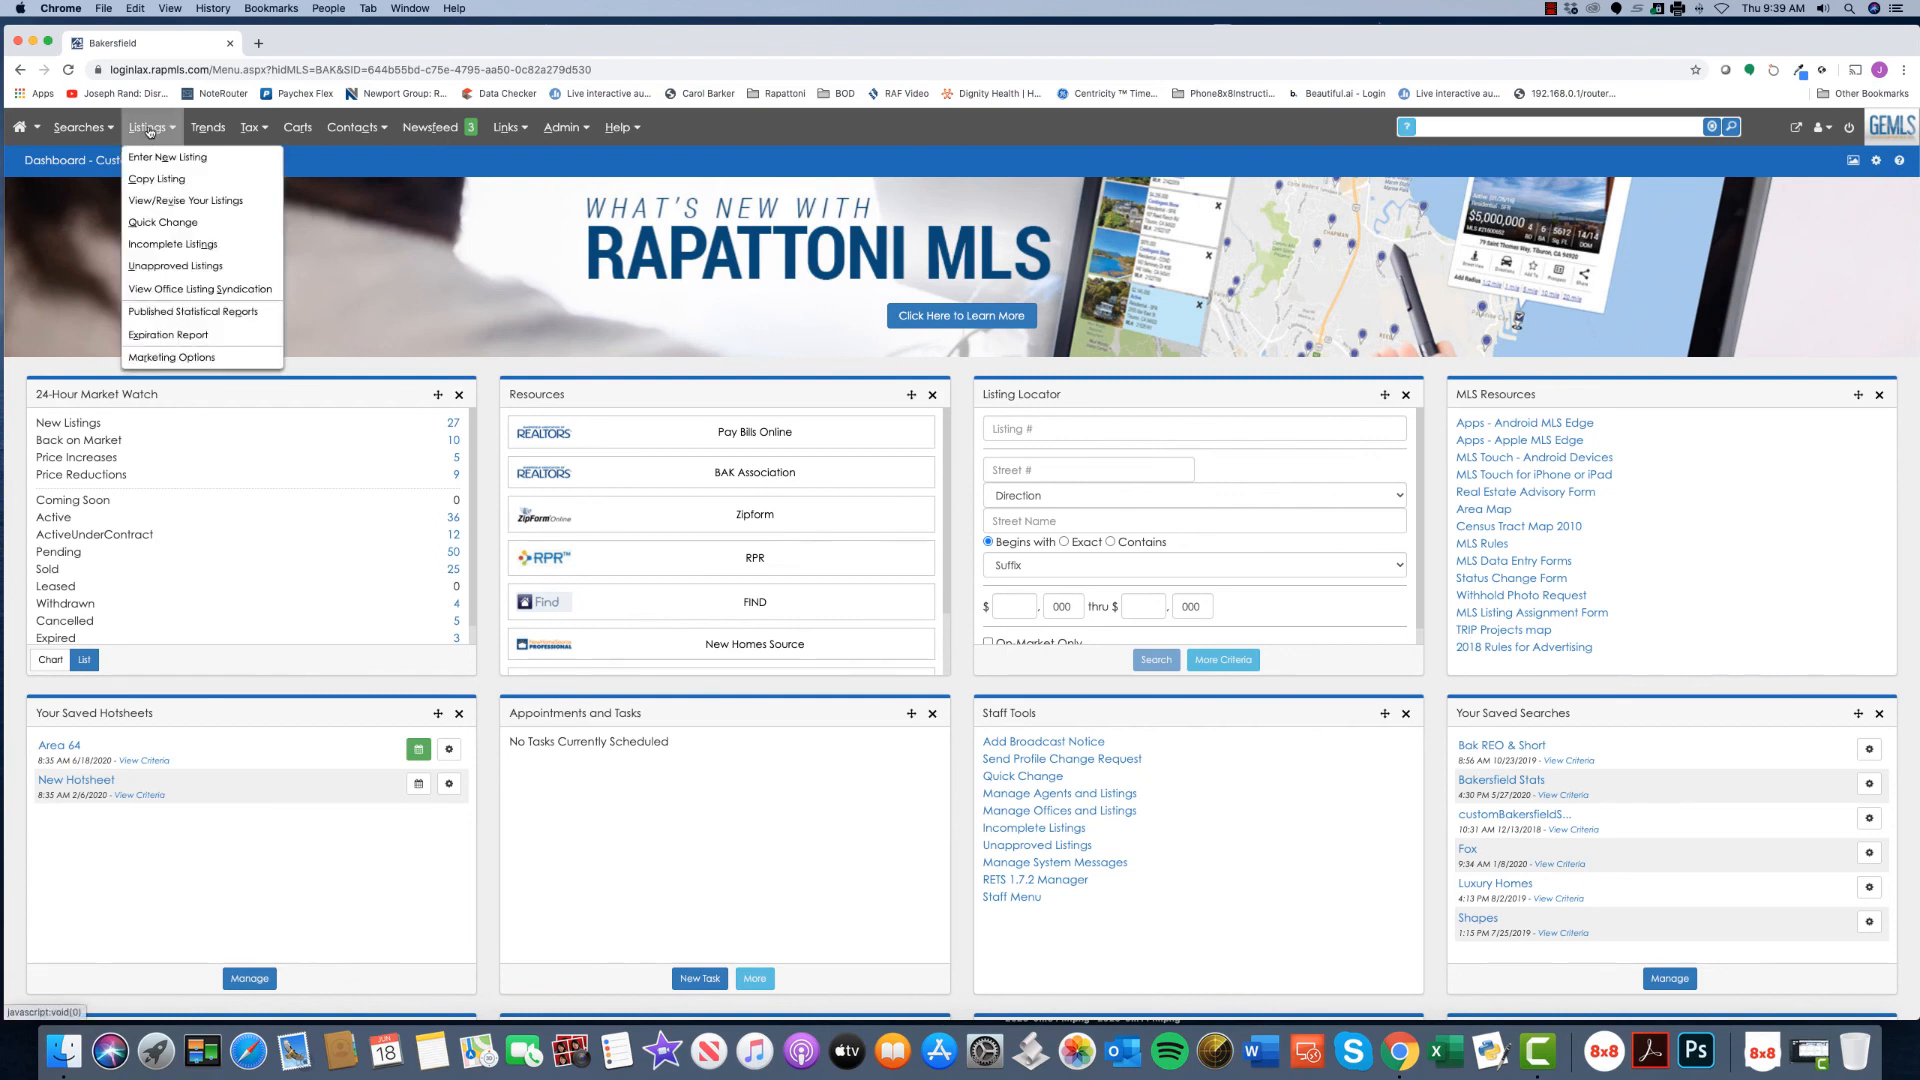
pyautogui.click(172, 245)
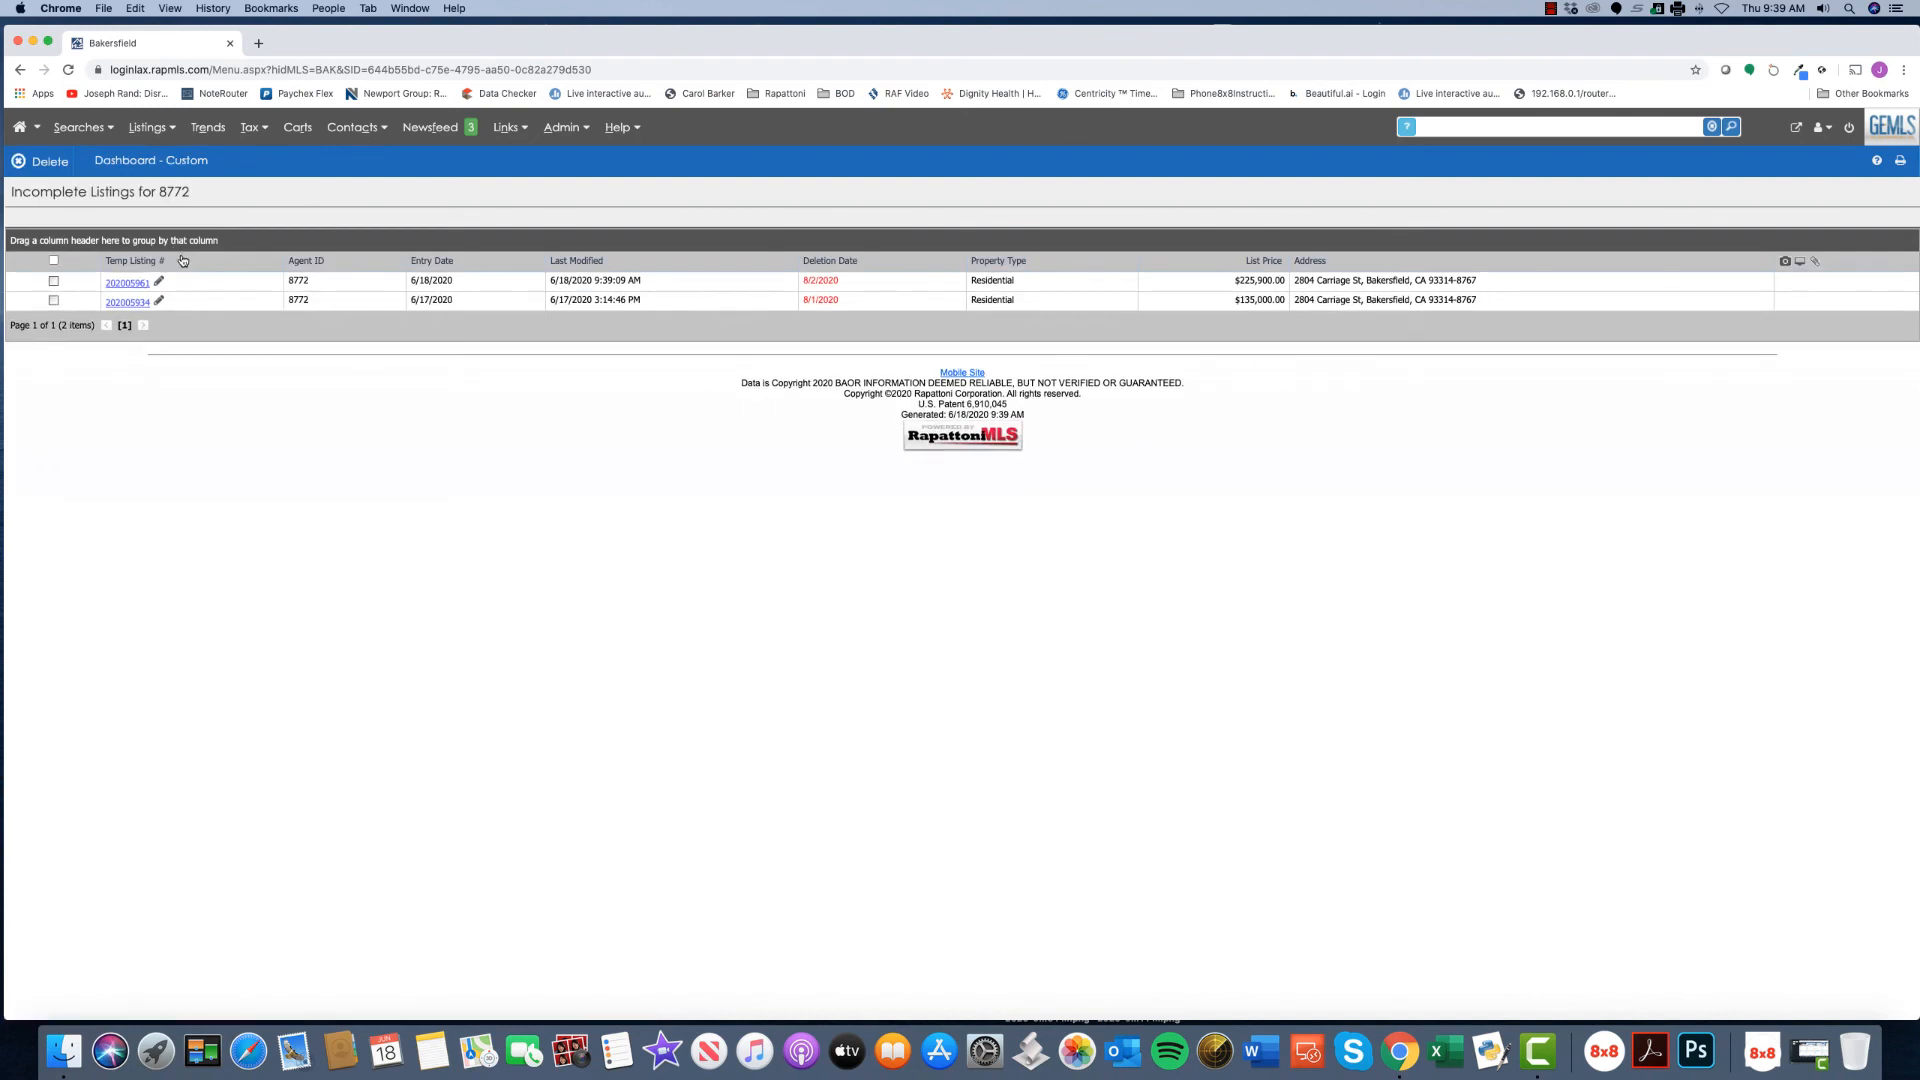
pyautogui.click(159, 302)
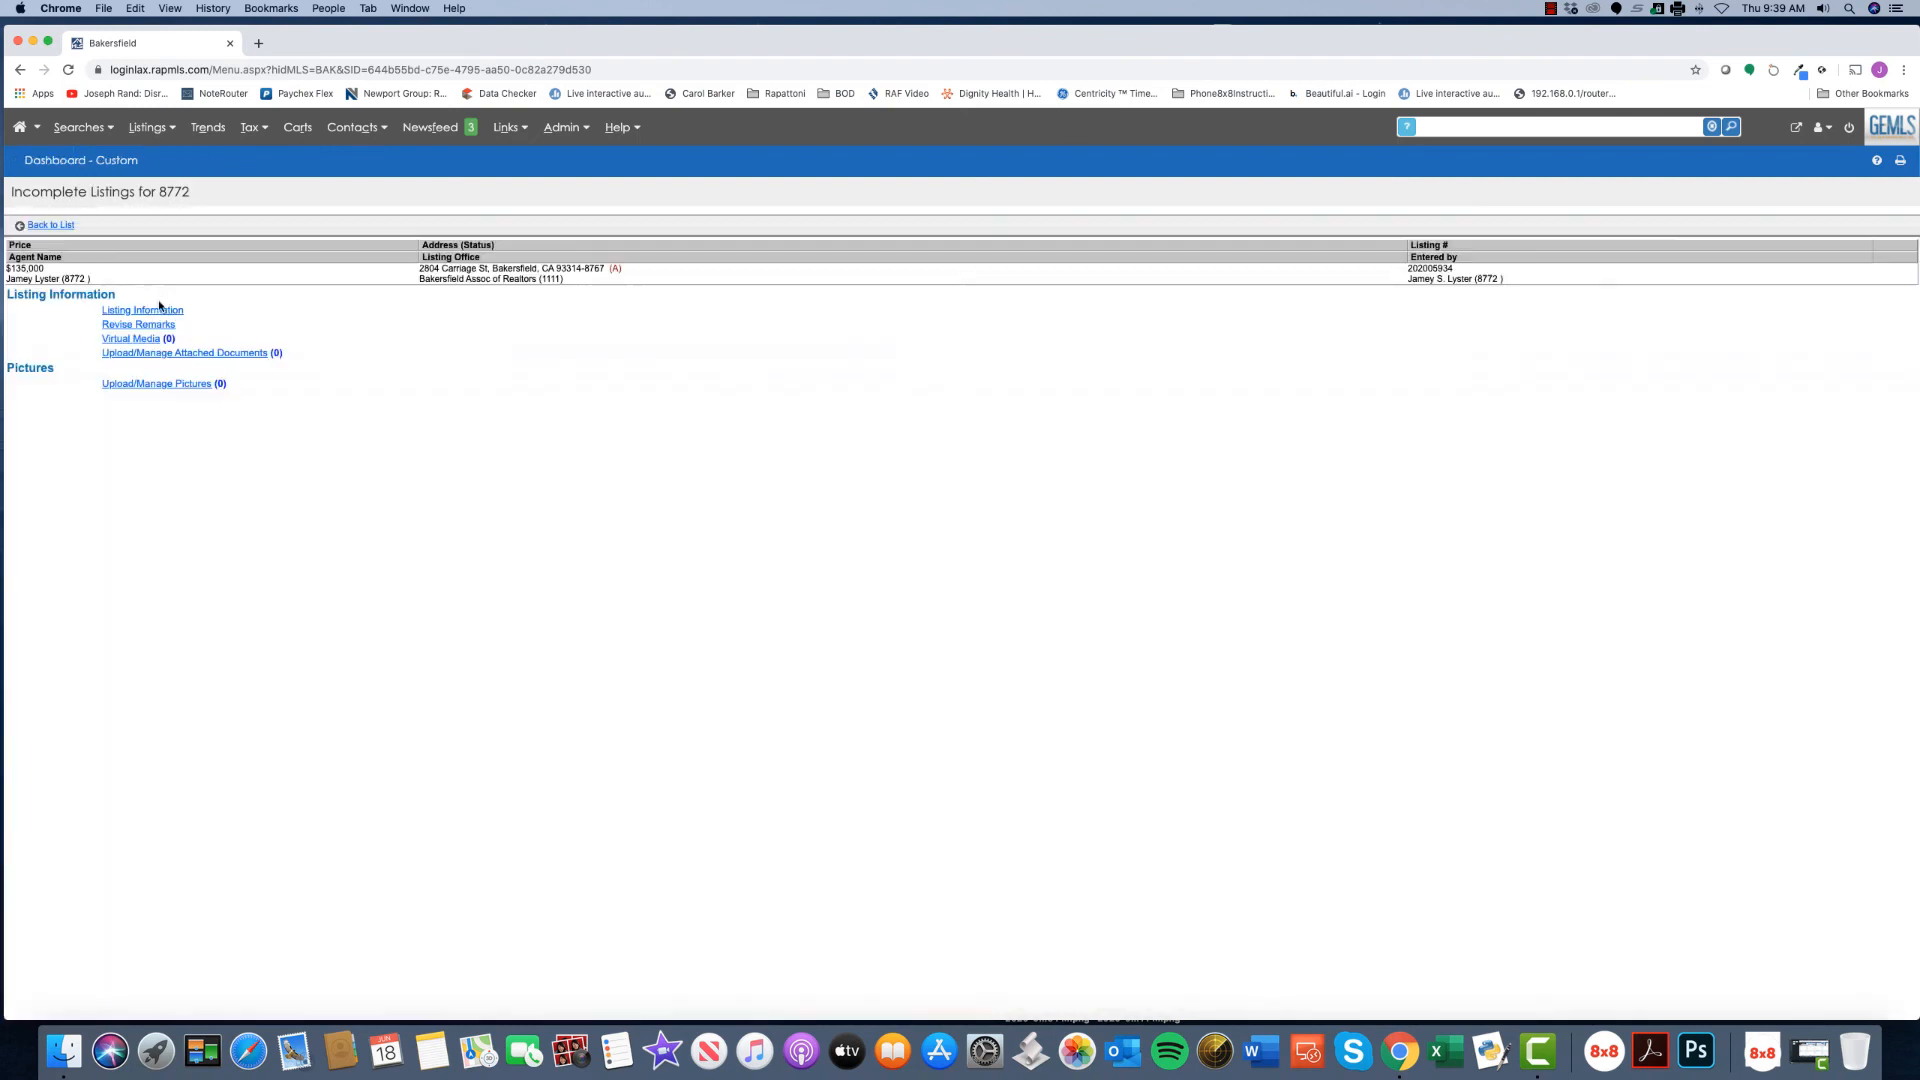
# - Open the listing's information, then view the Office Menu's Incomplete Listings and open the $225,900 listing
pyautogui.click(165, 312)
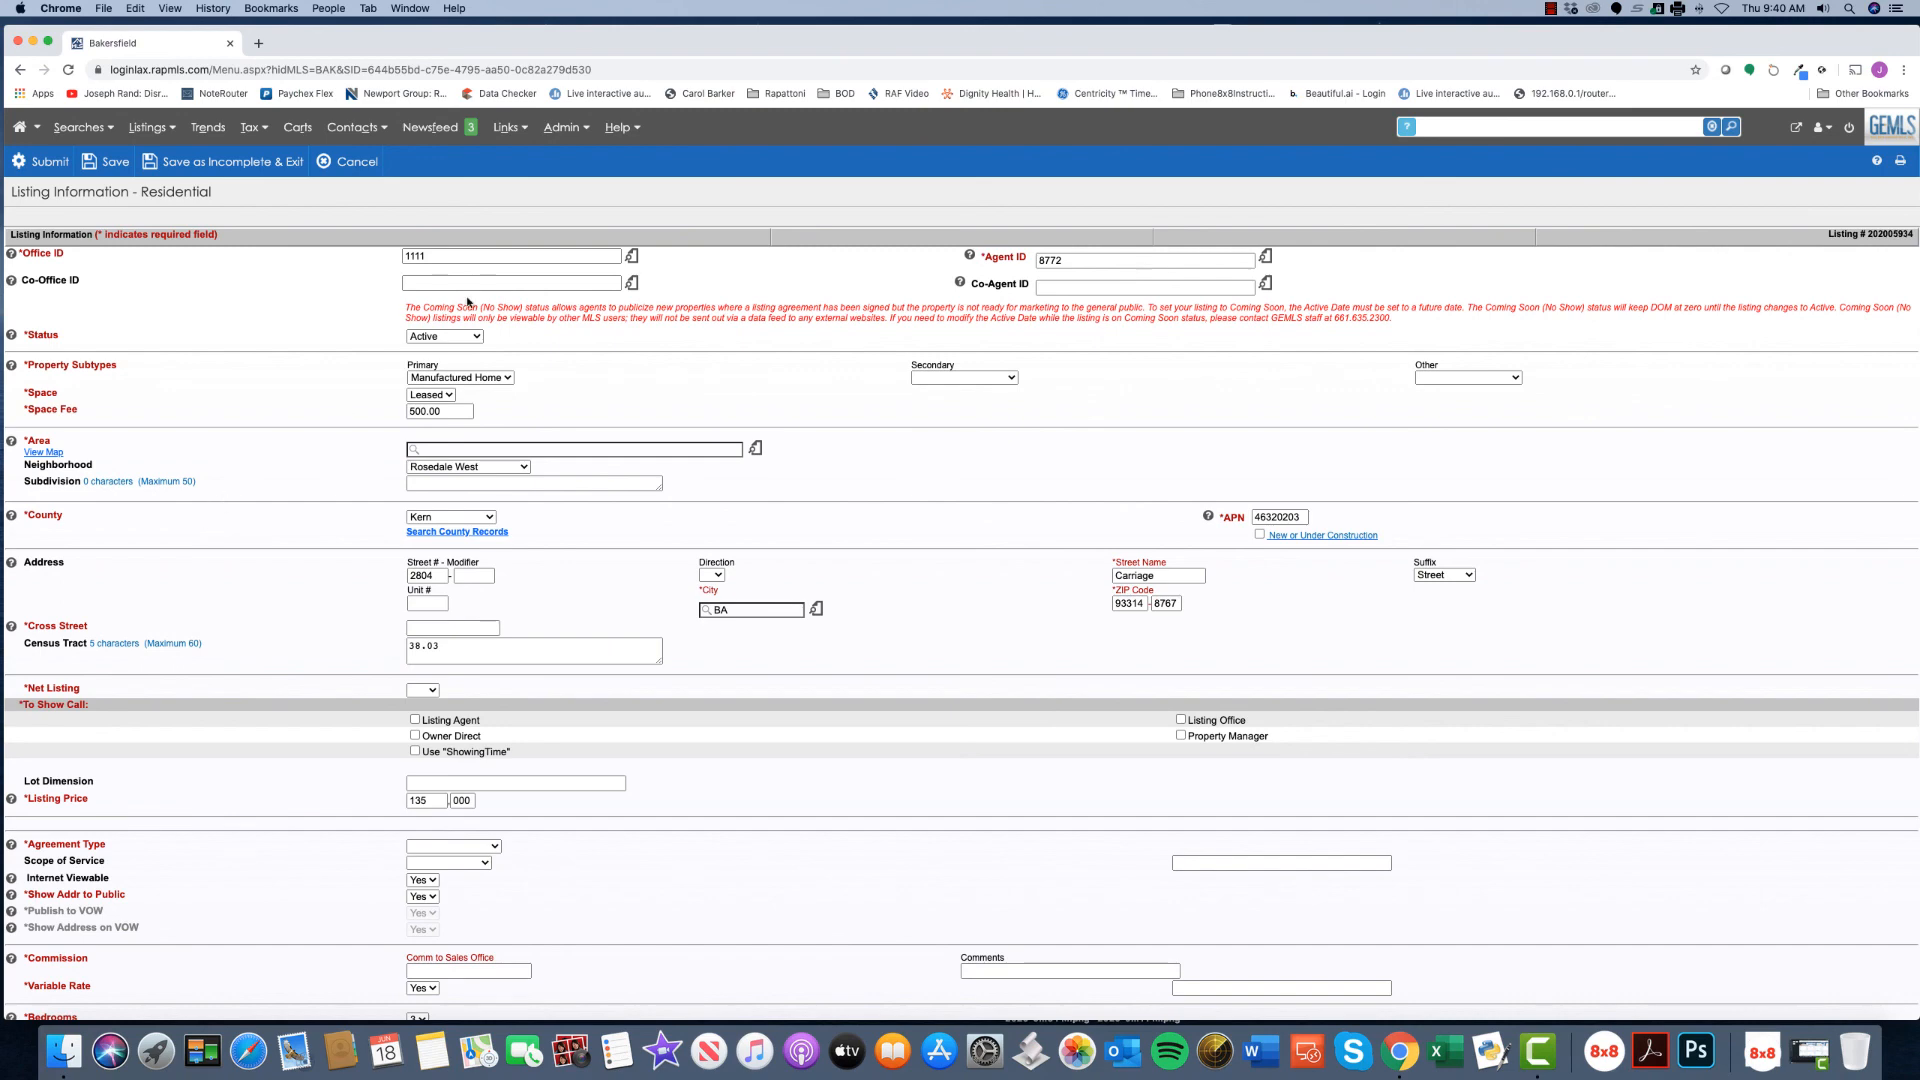
pyautogui.click(562, 140)
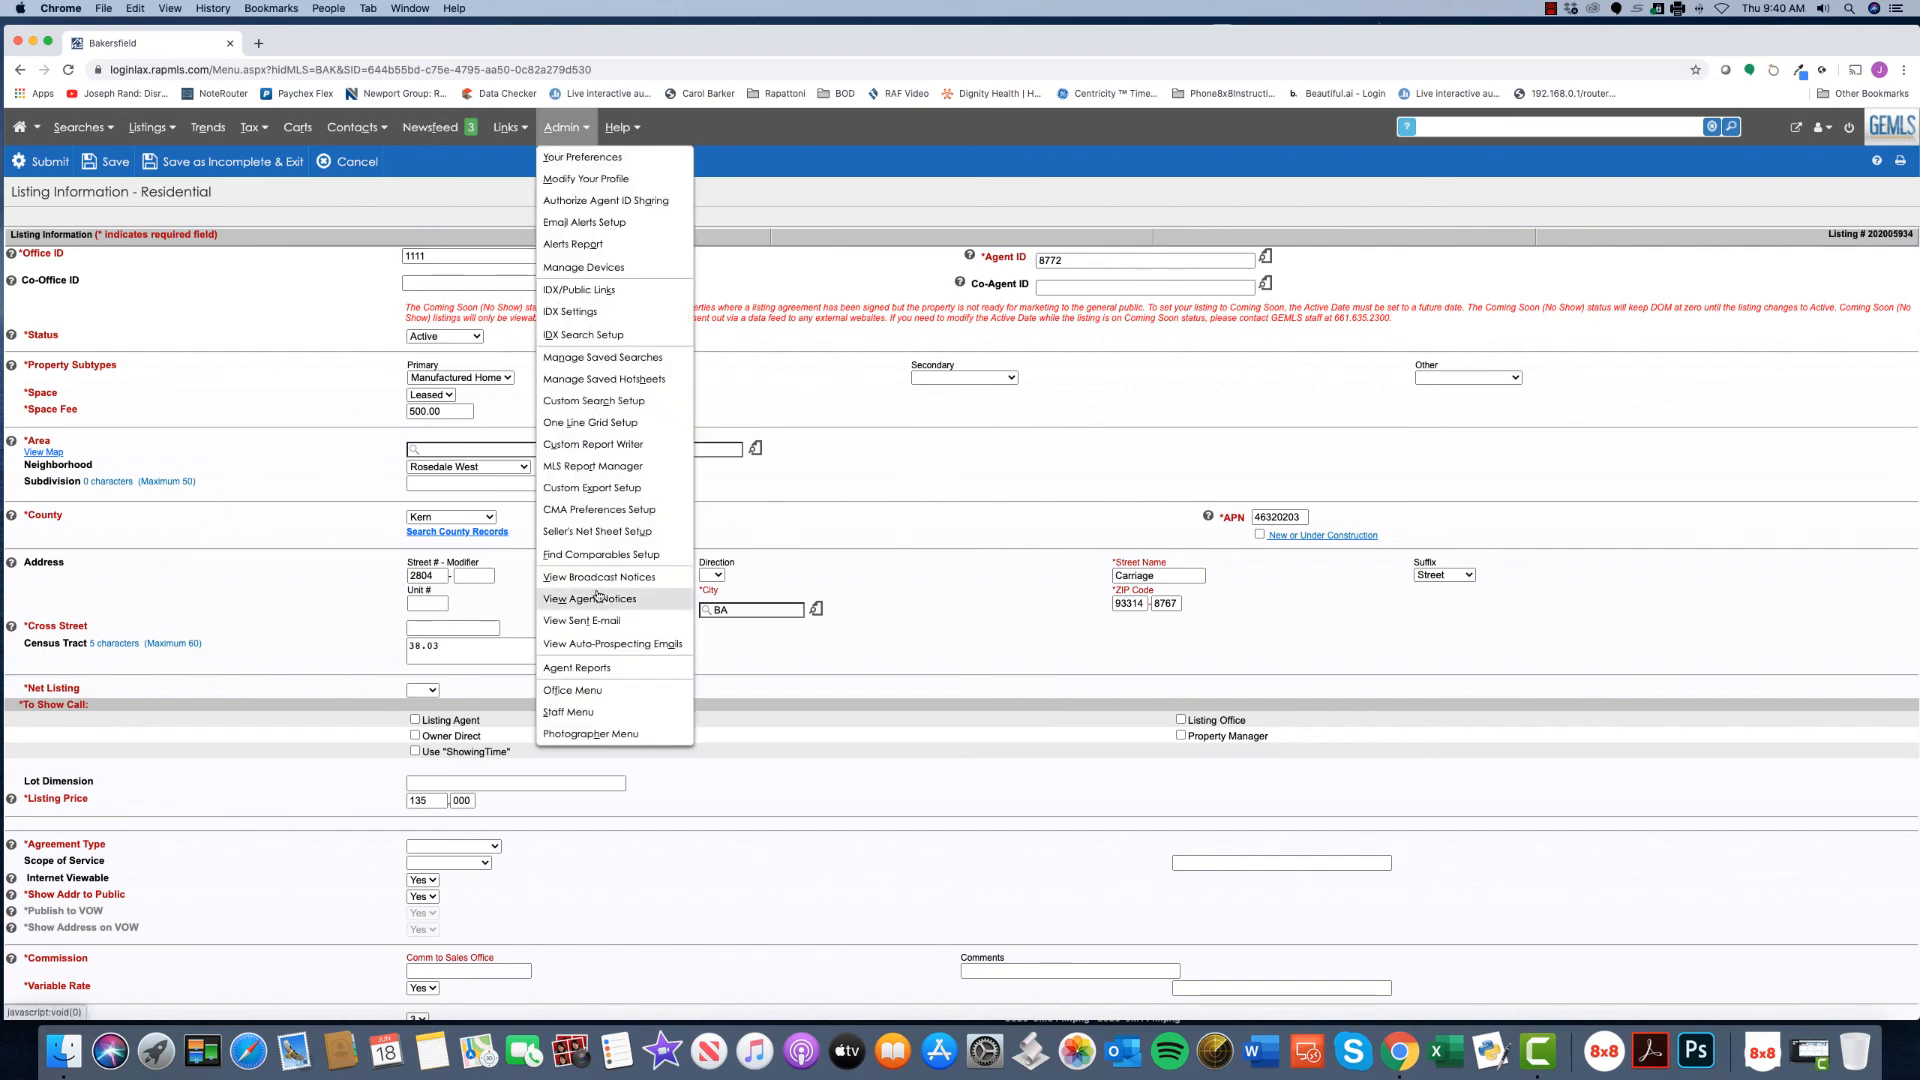
pyautogui.click(592, 690)
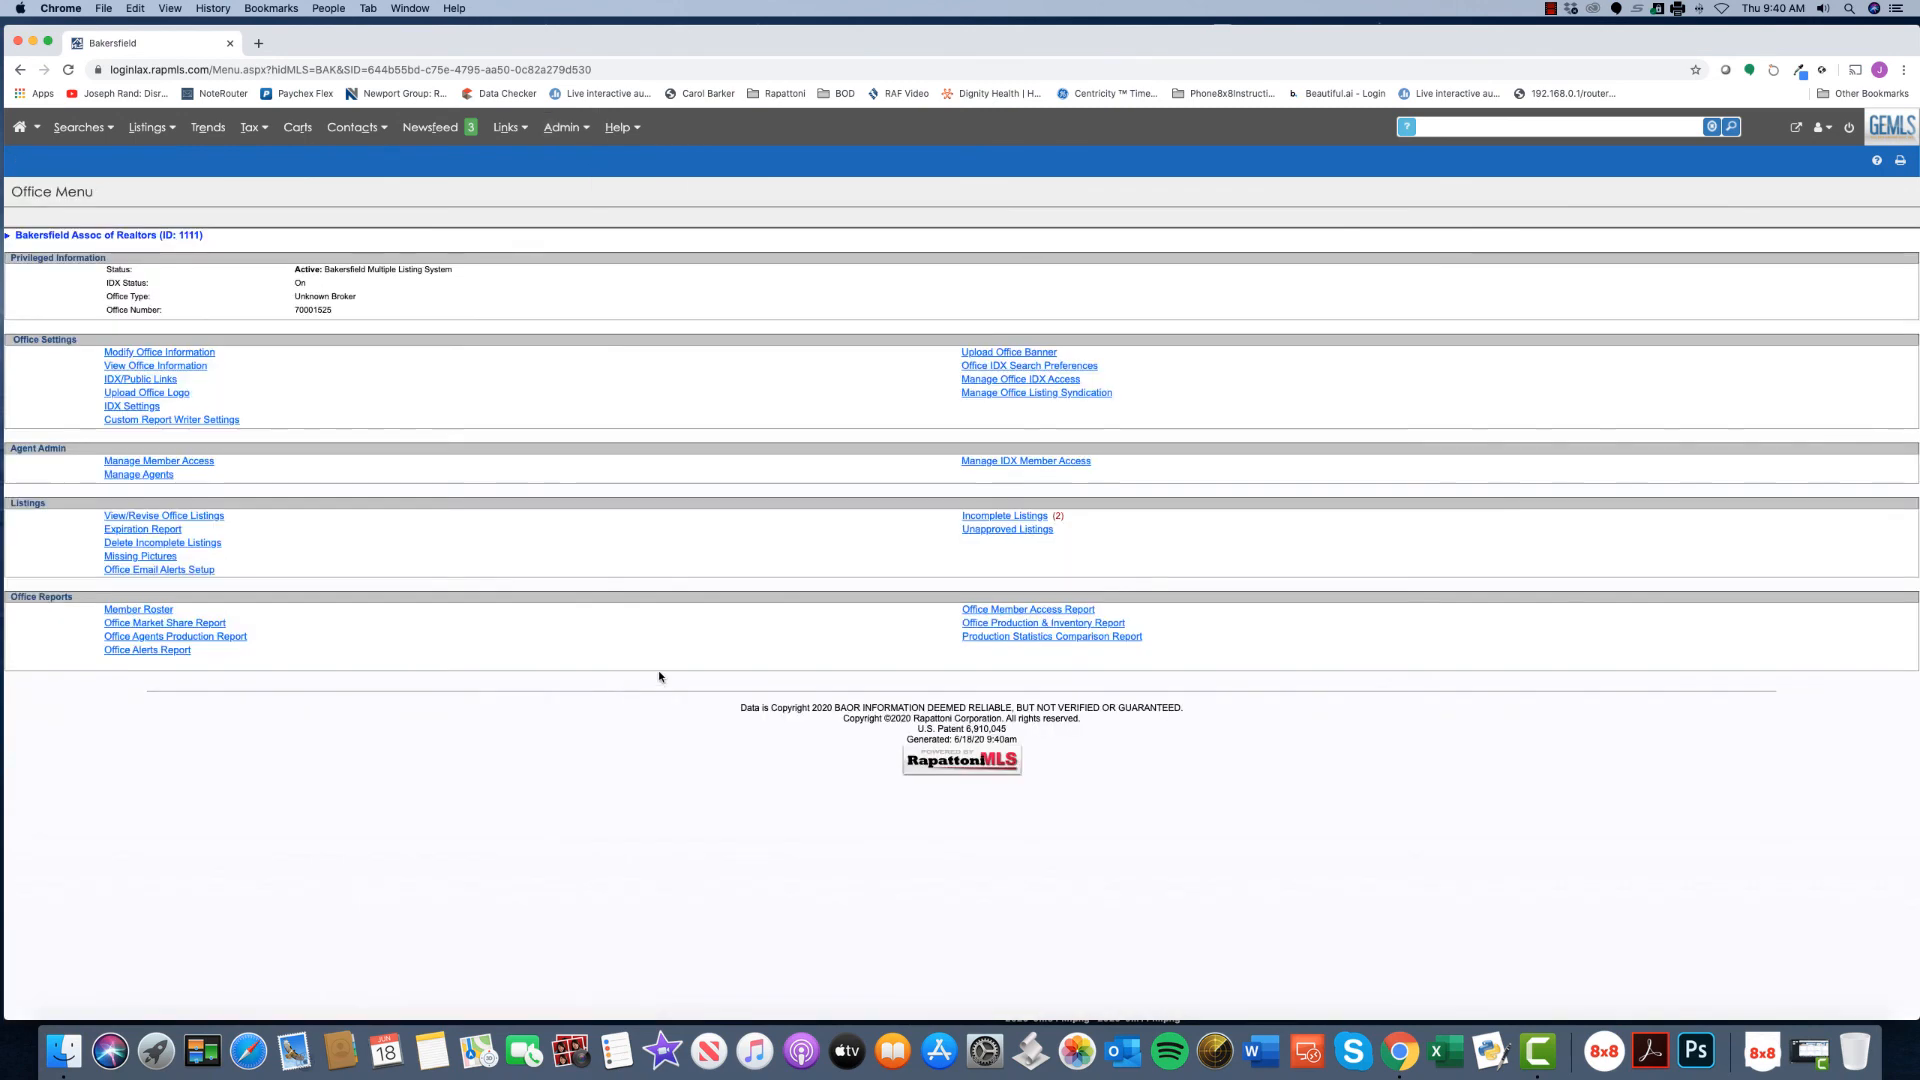
pyautogui.click(1030, 518)
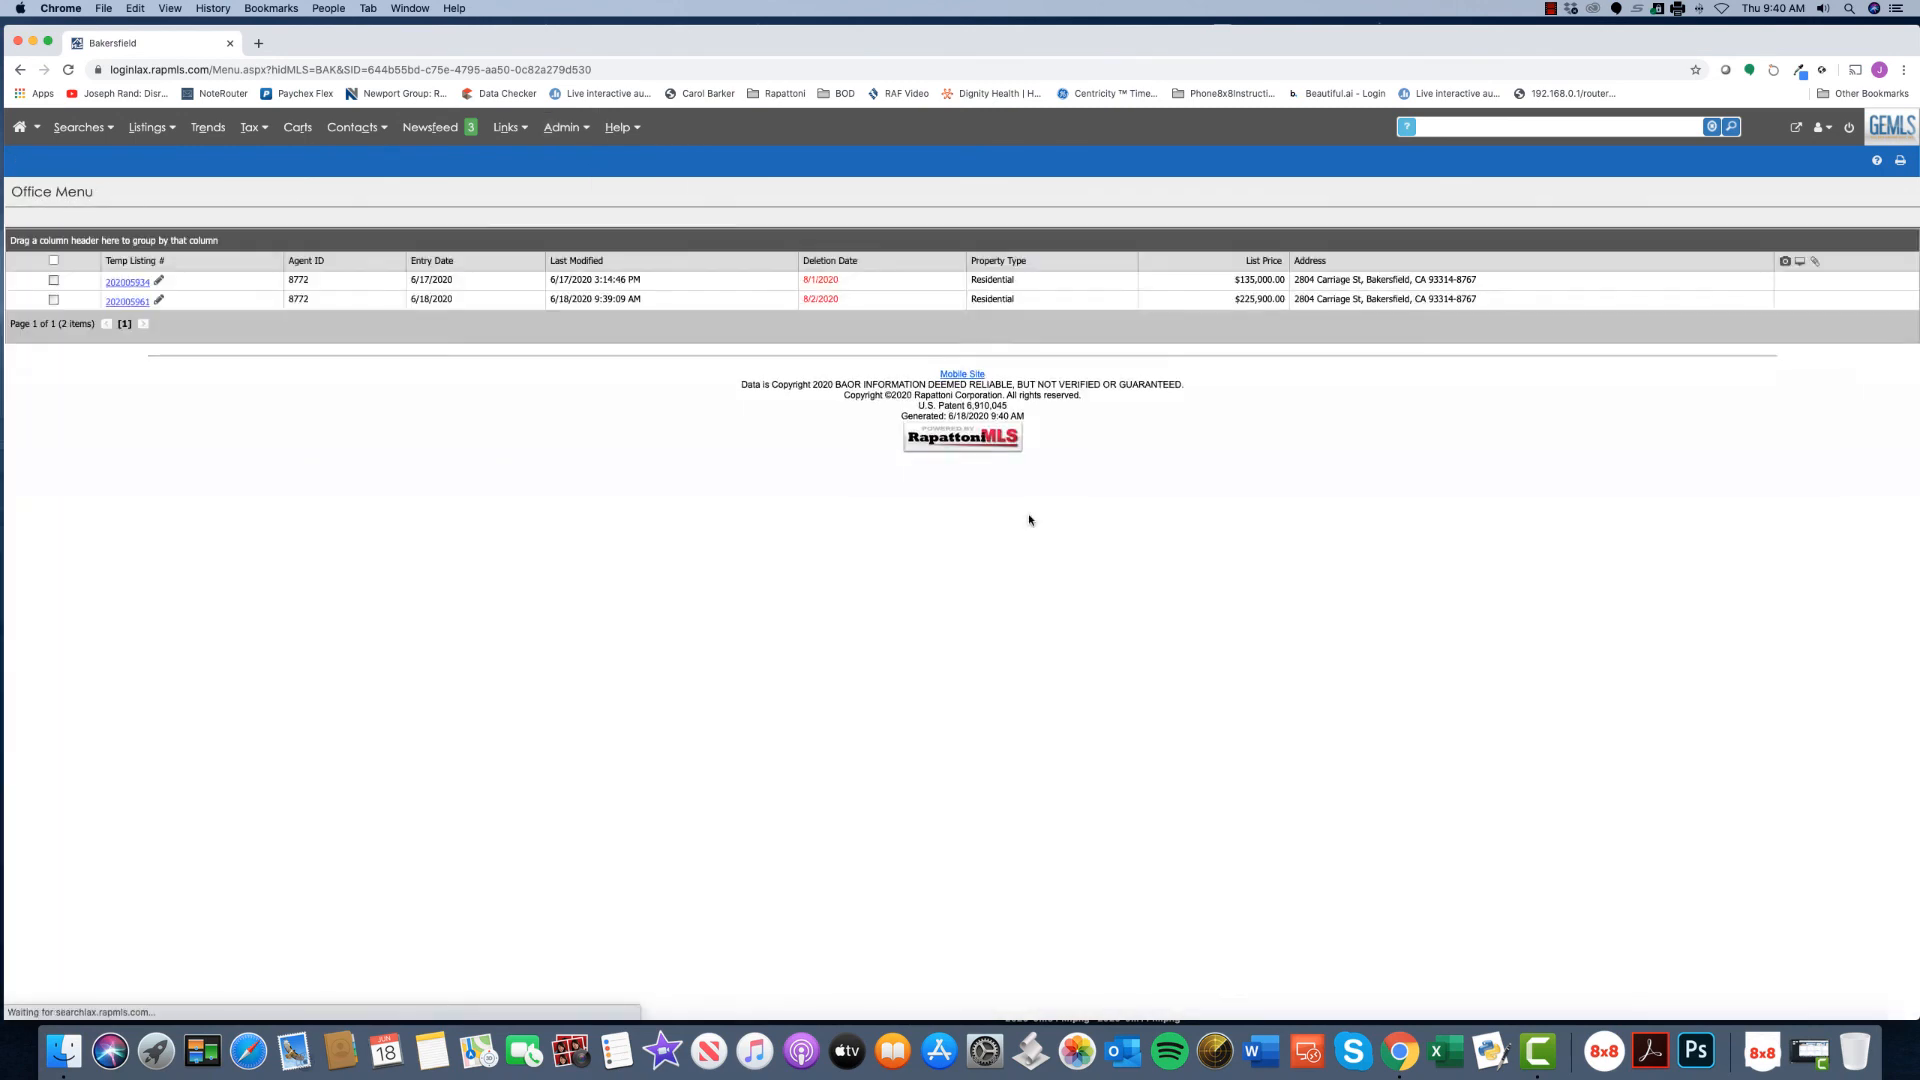
pyautogui.click(126, 304)
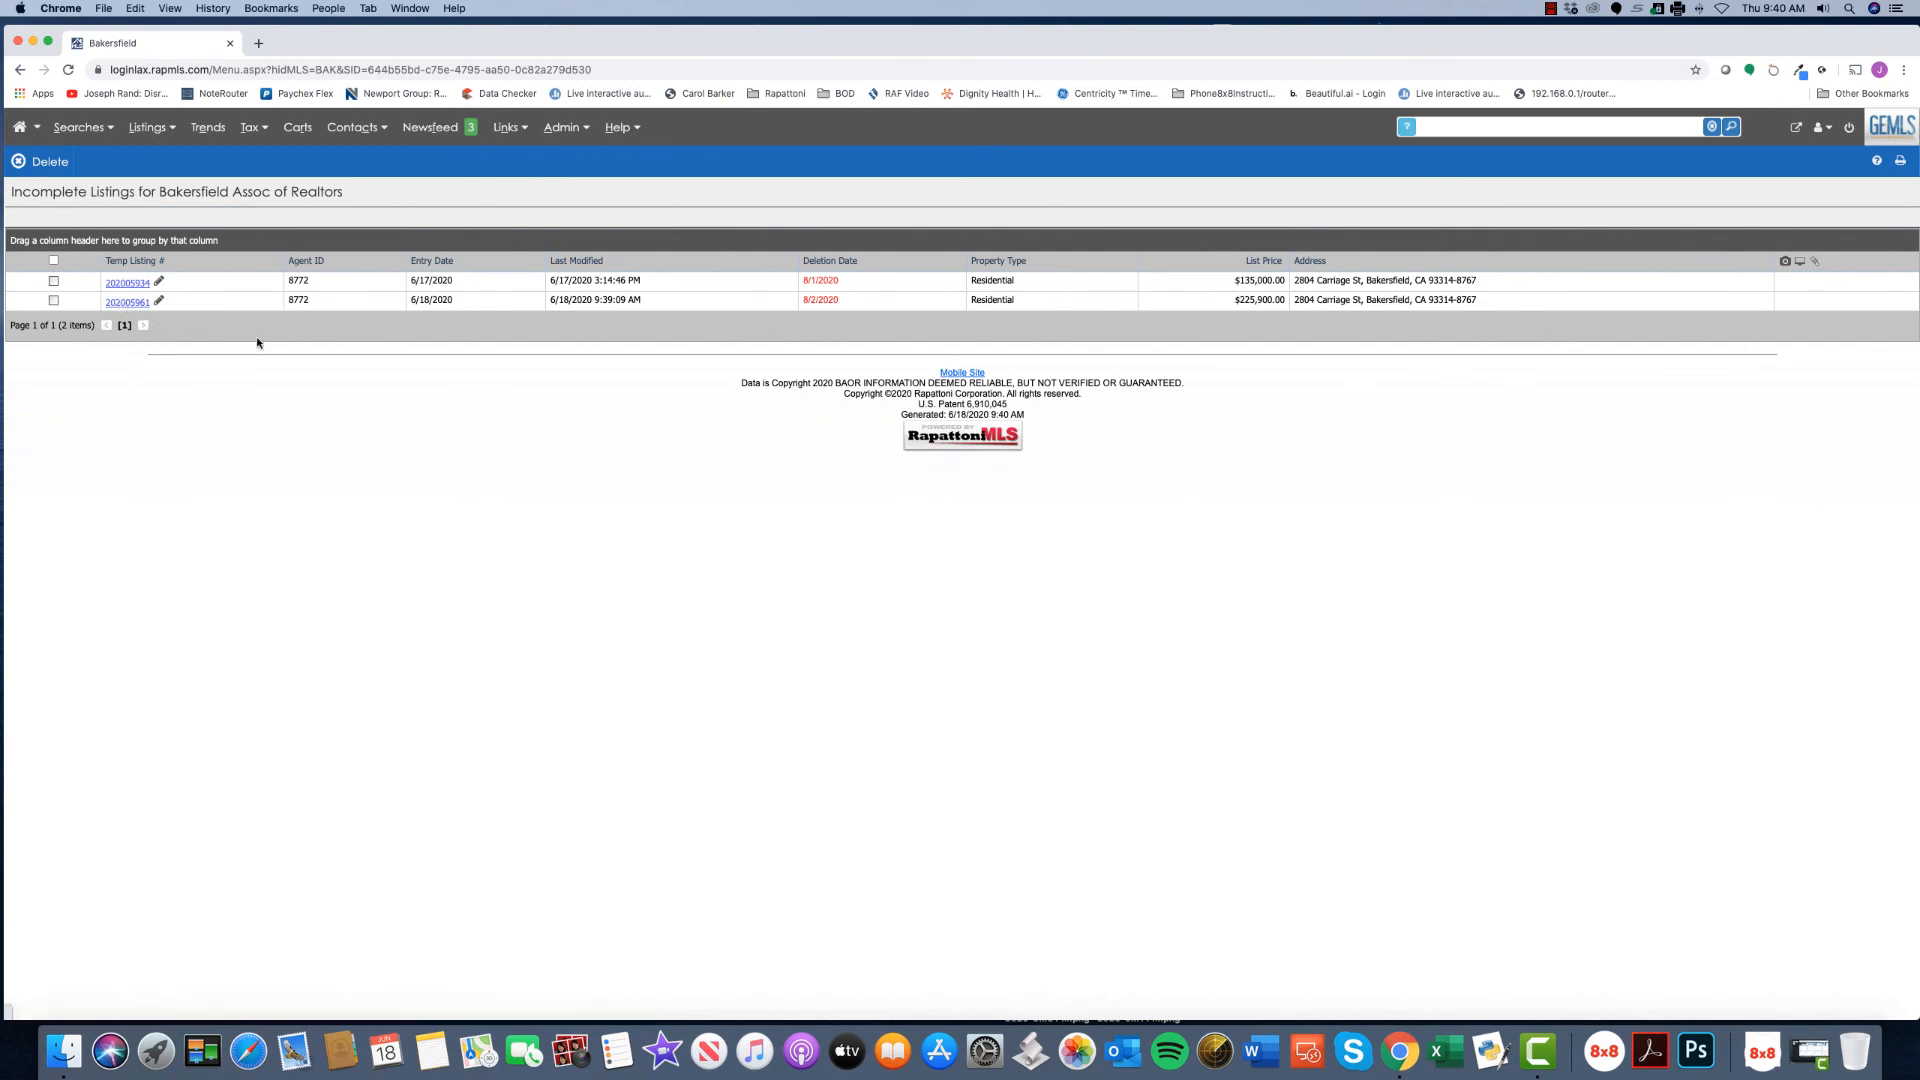